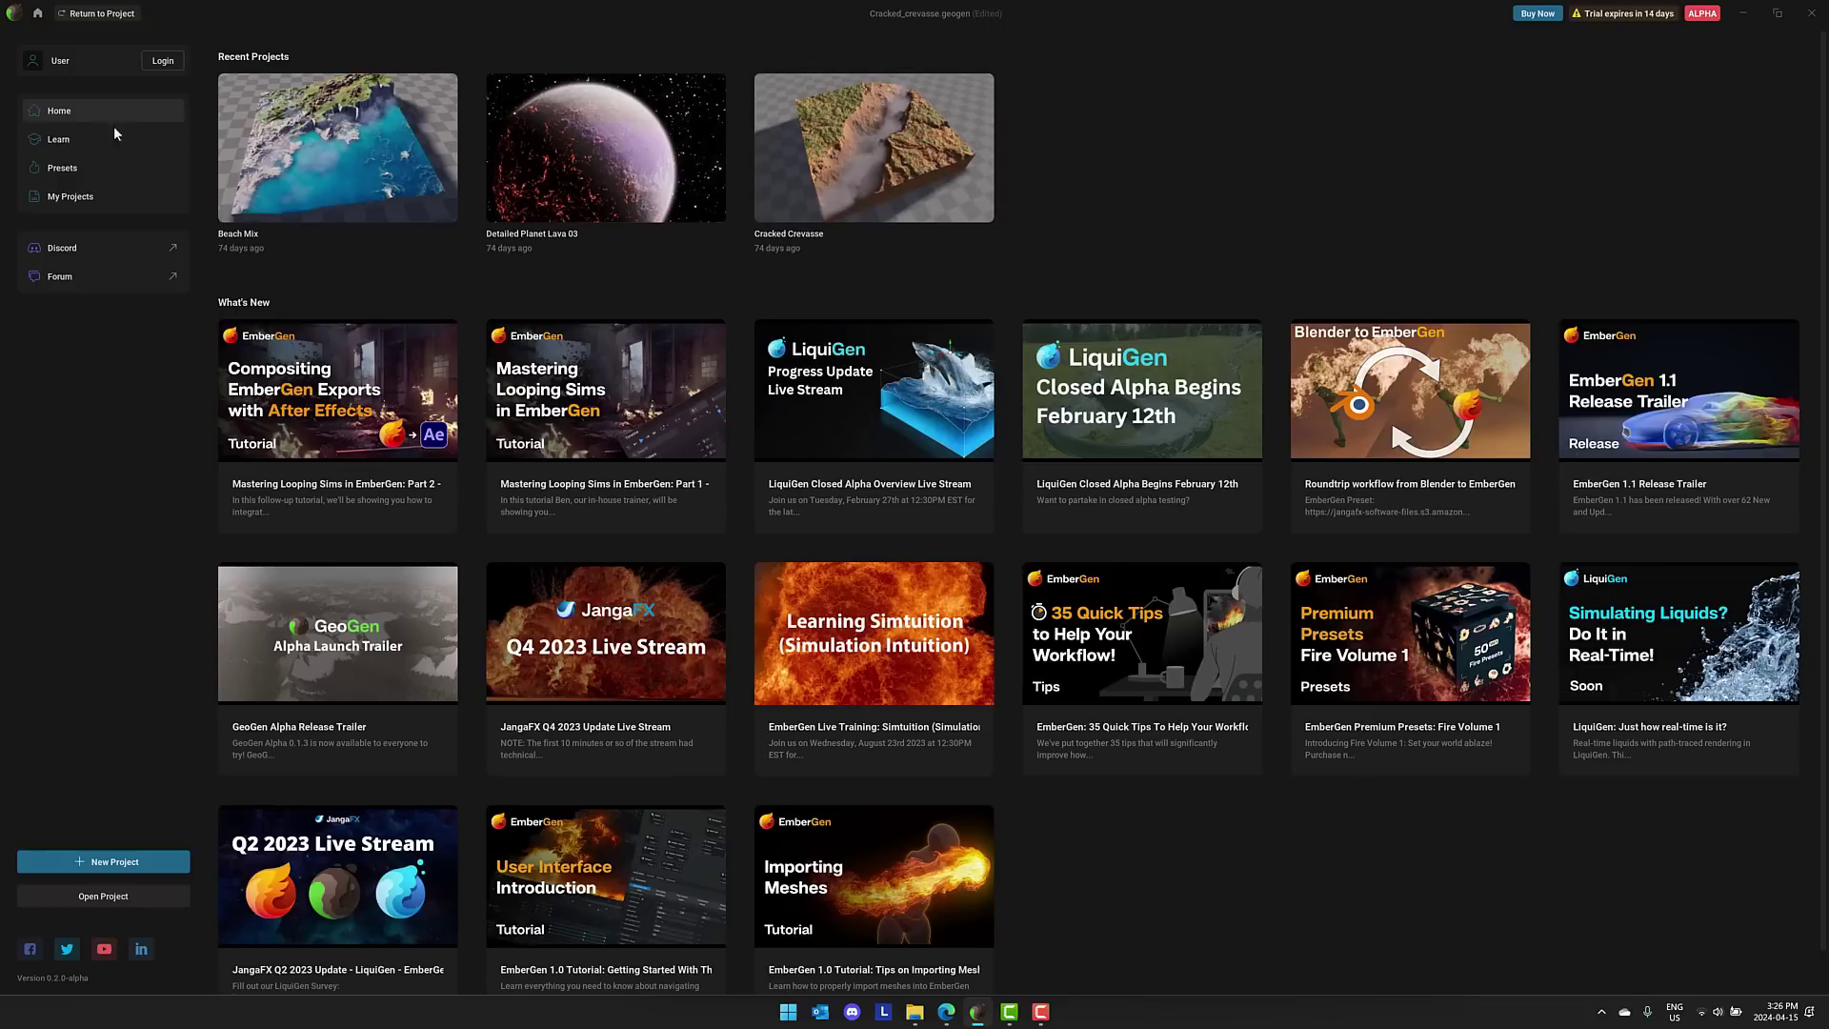
Open the Cracked Crevasse preset and discard the unsaved changes of the current project
left_click(78, 182)
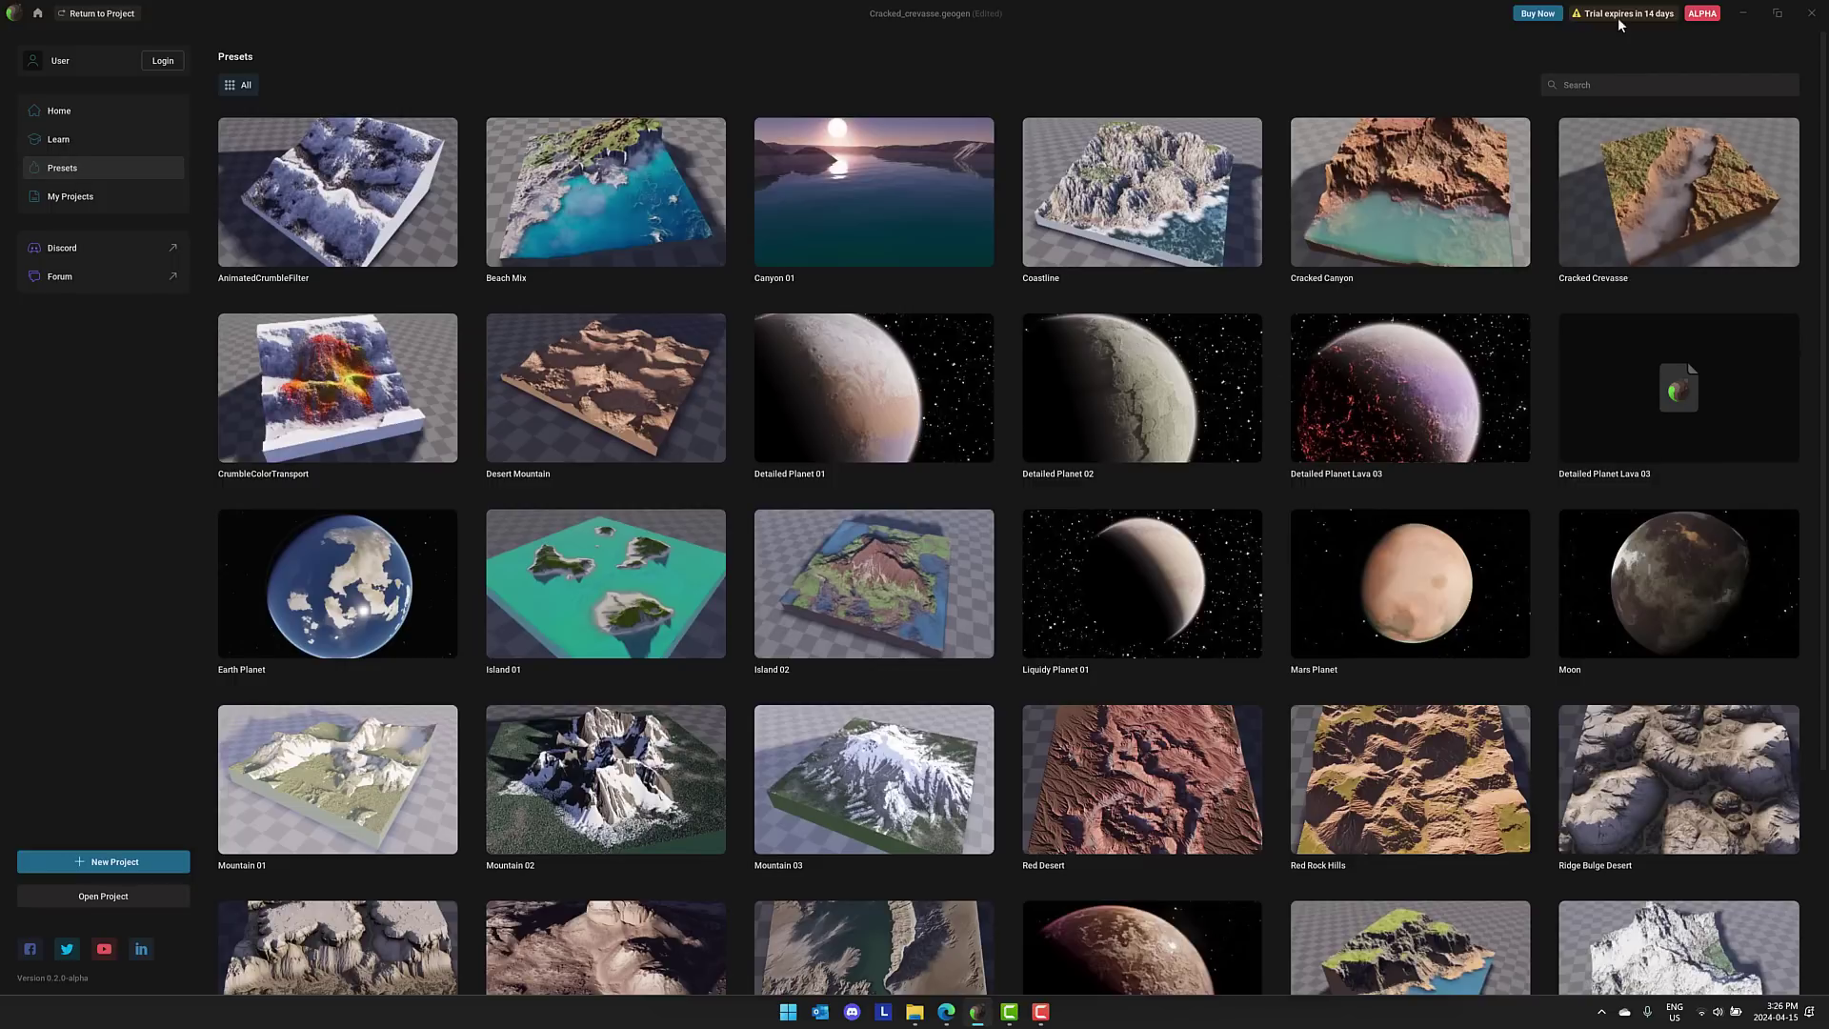
left_click(1663, 194)
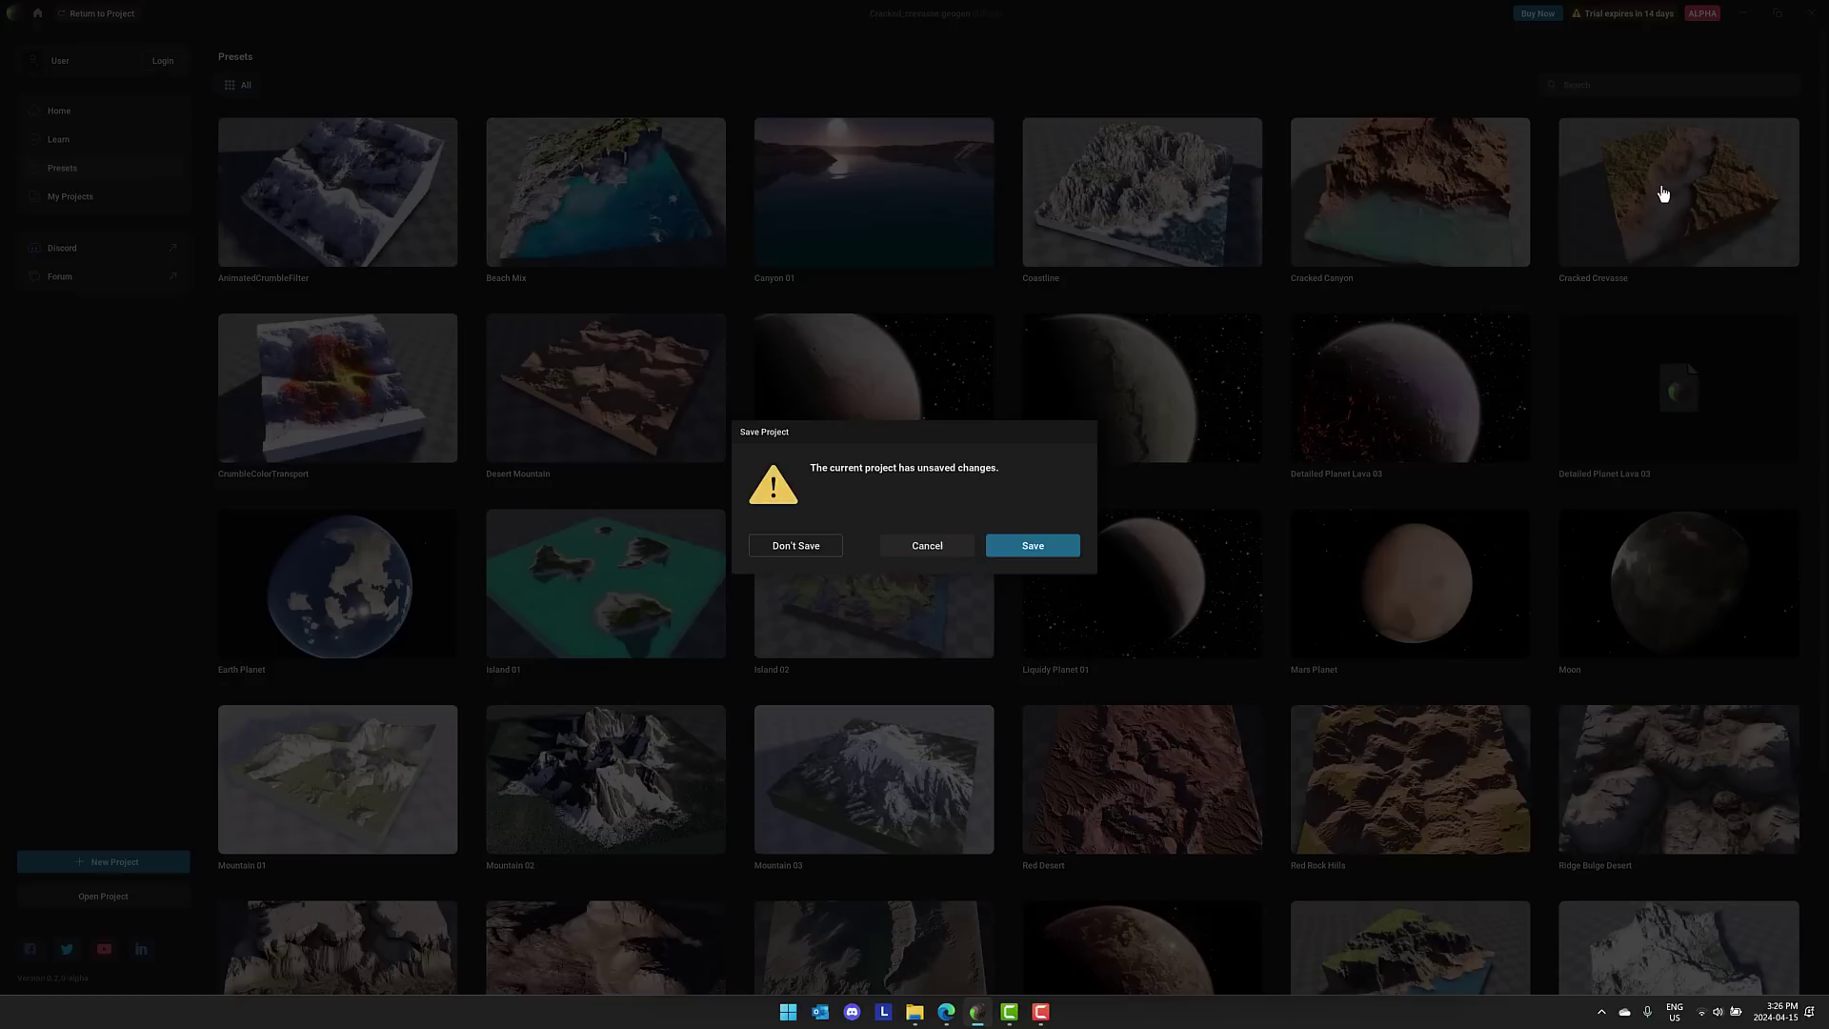
left_click(803, 553)
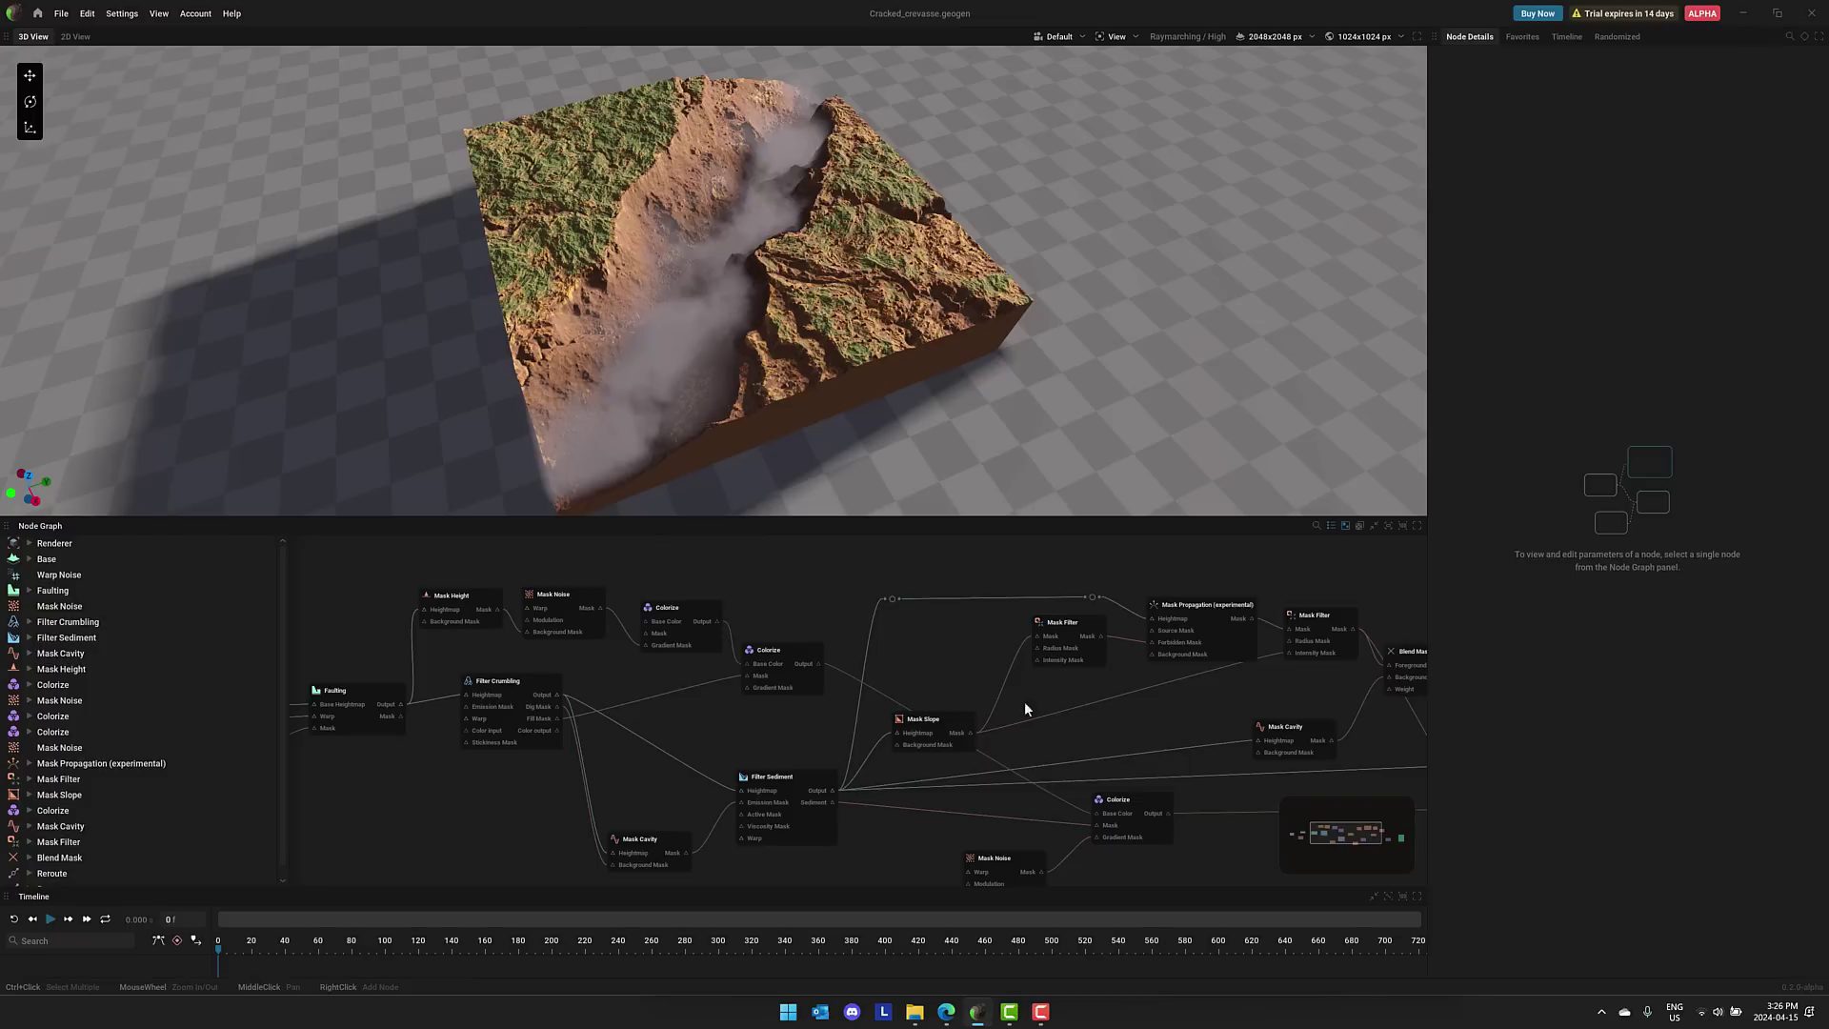
Follow the node graph to its end and show the Renderer node's settings
middle_click_drag(808, 773, 488, 716)
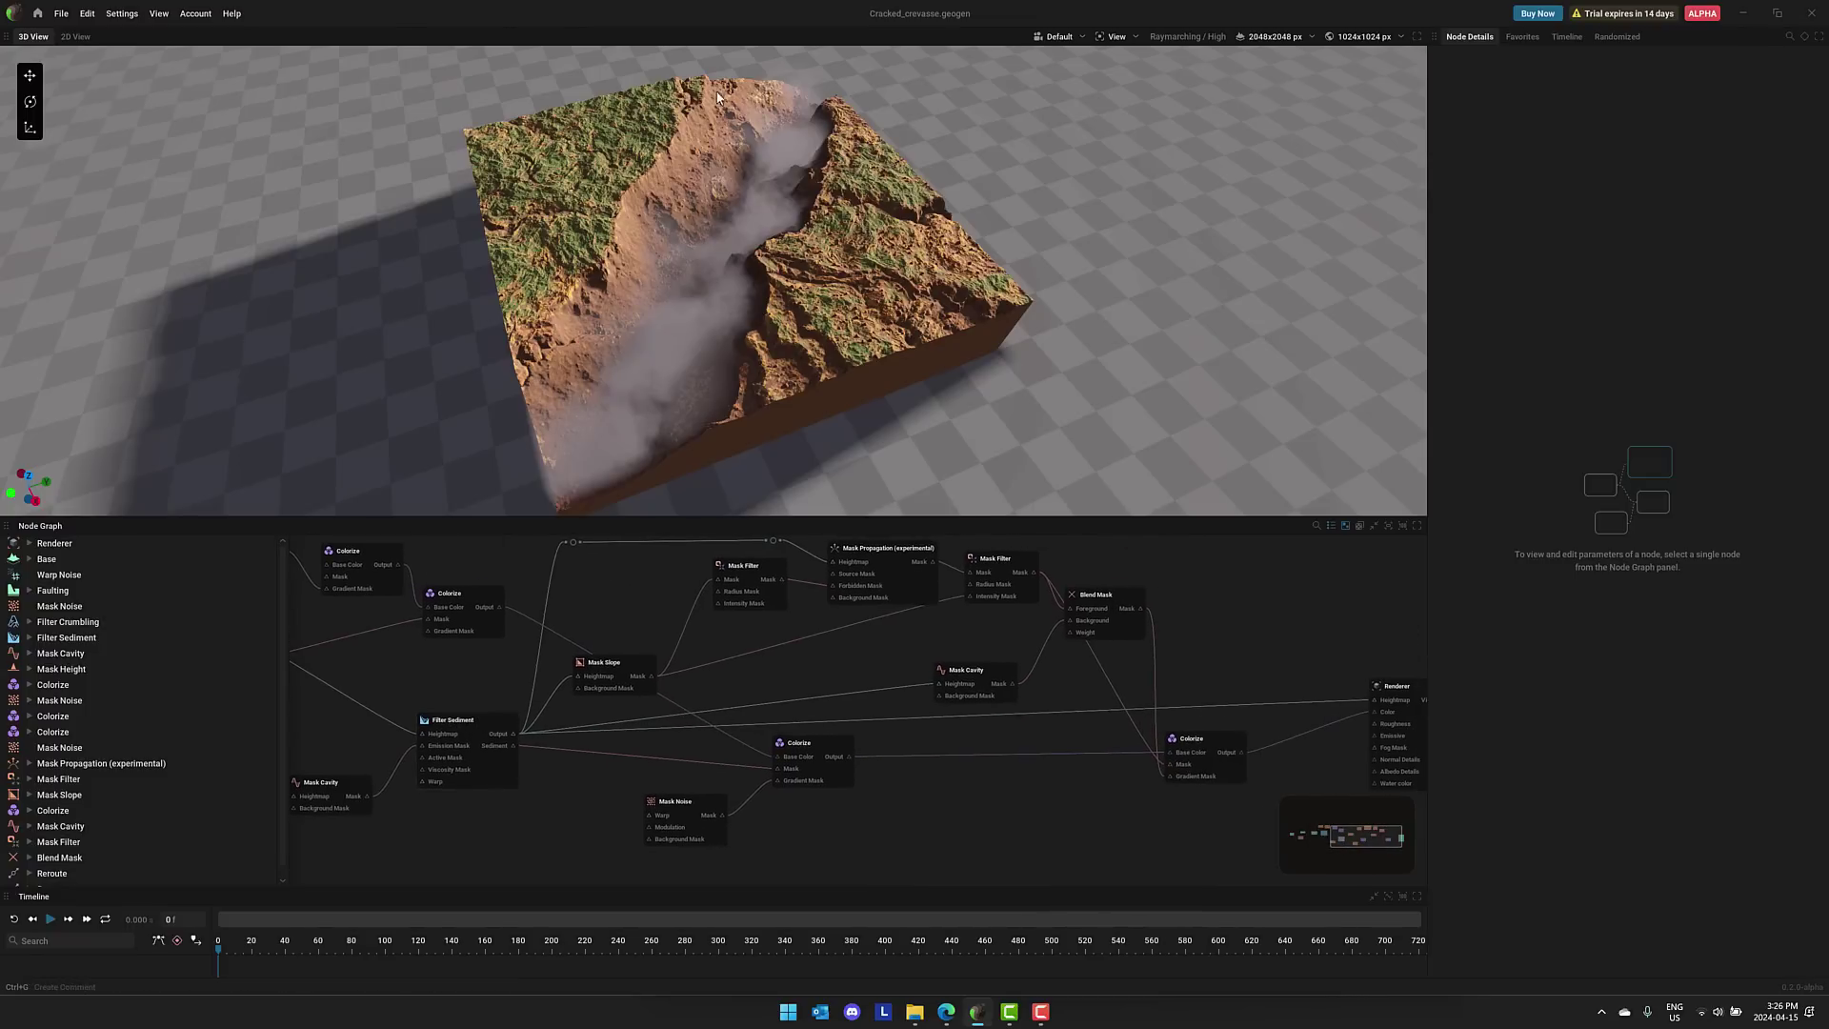
middle_click_drag(1088, 749, 761, 753)
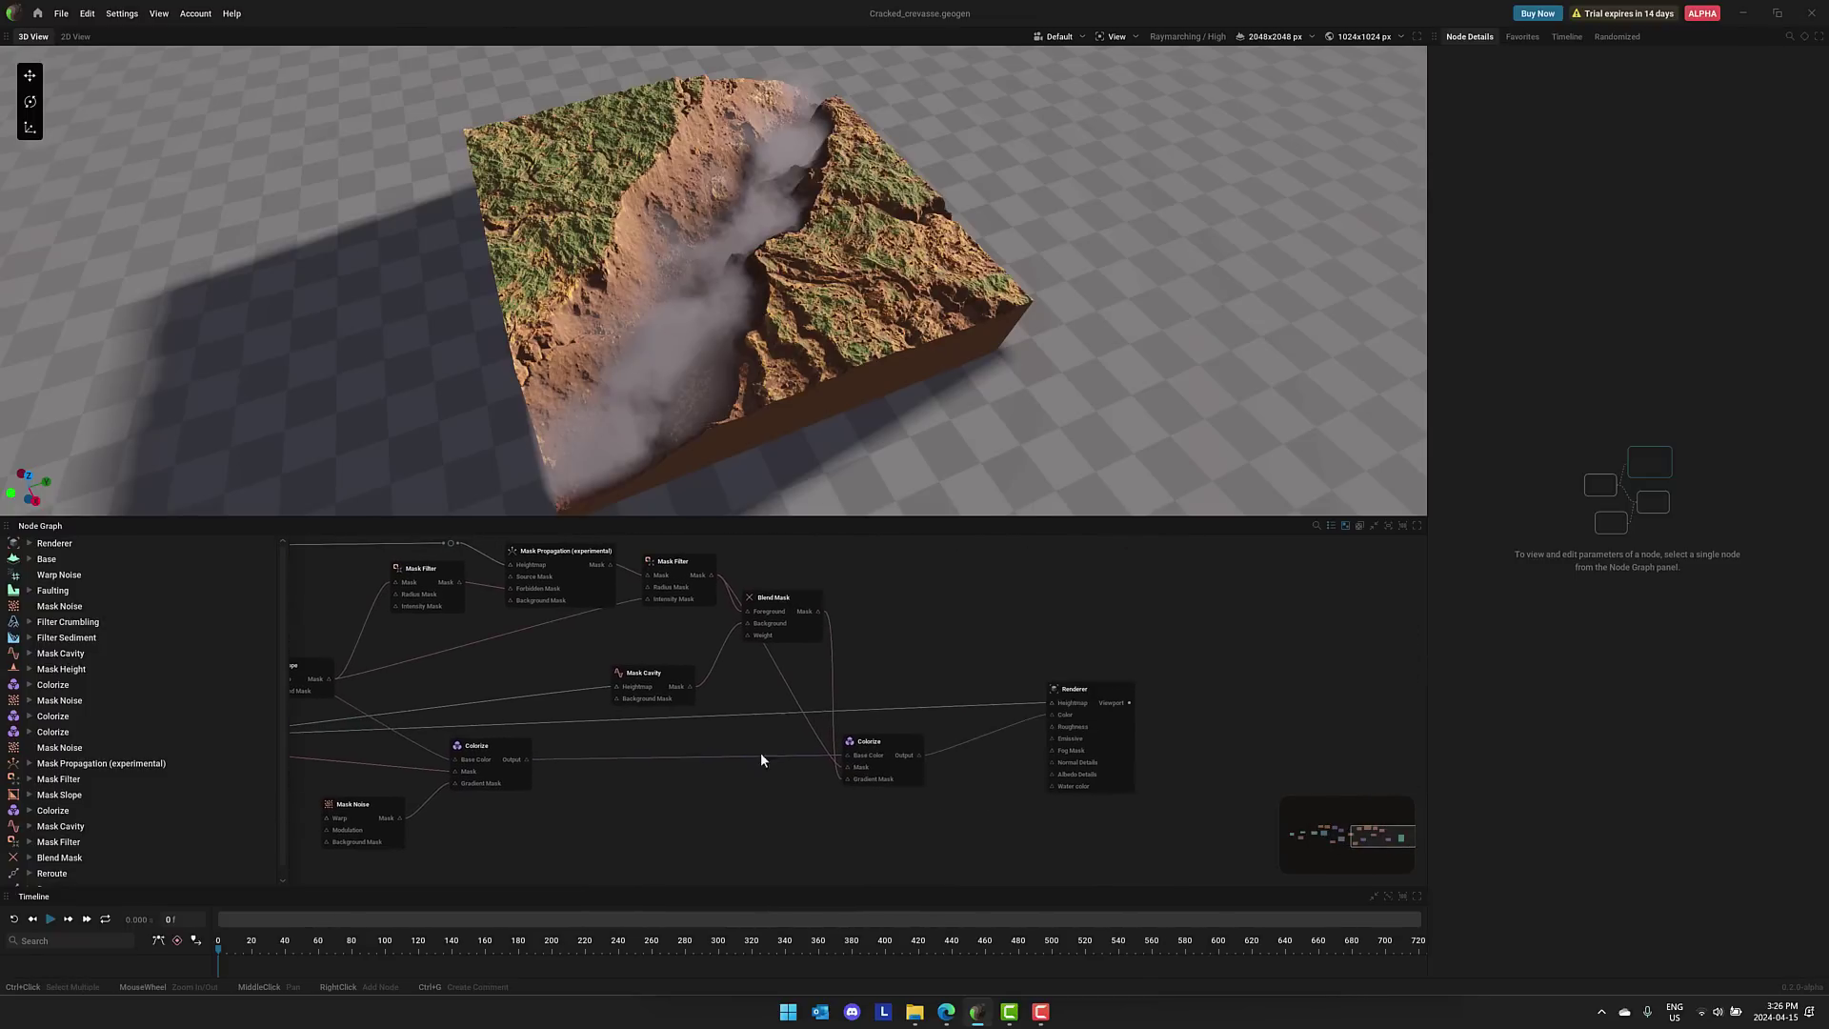
left_click(1083, 698)
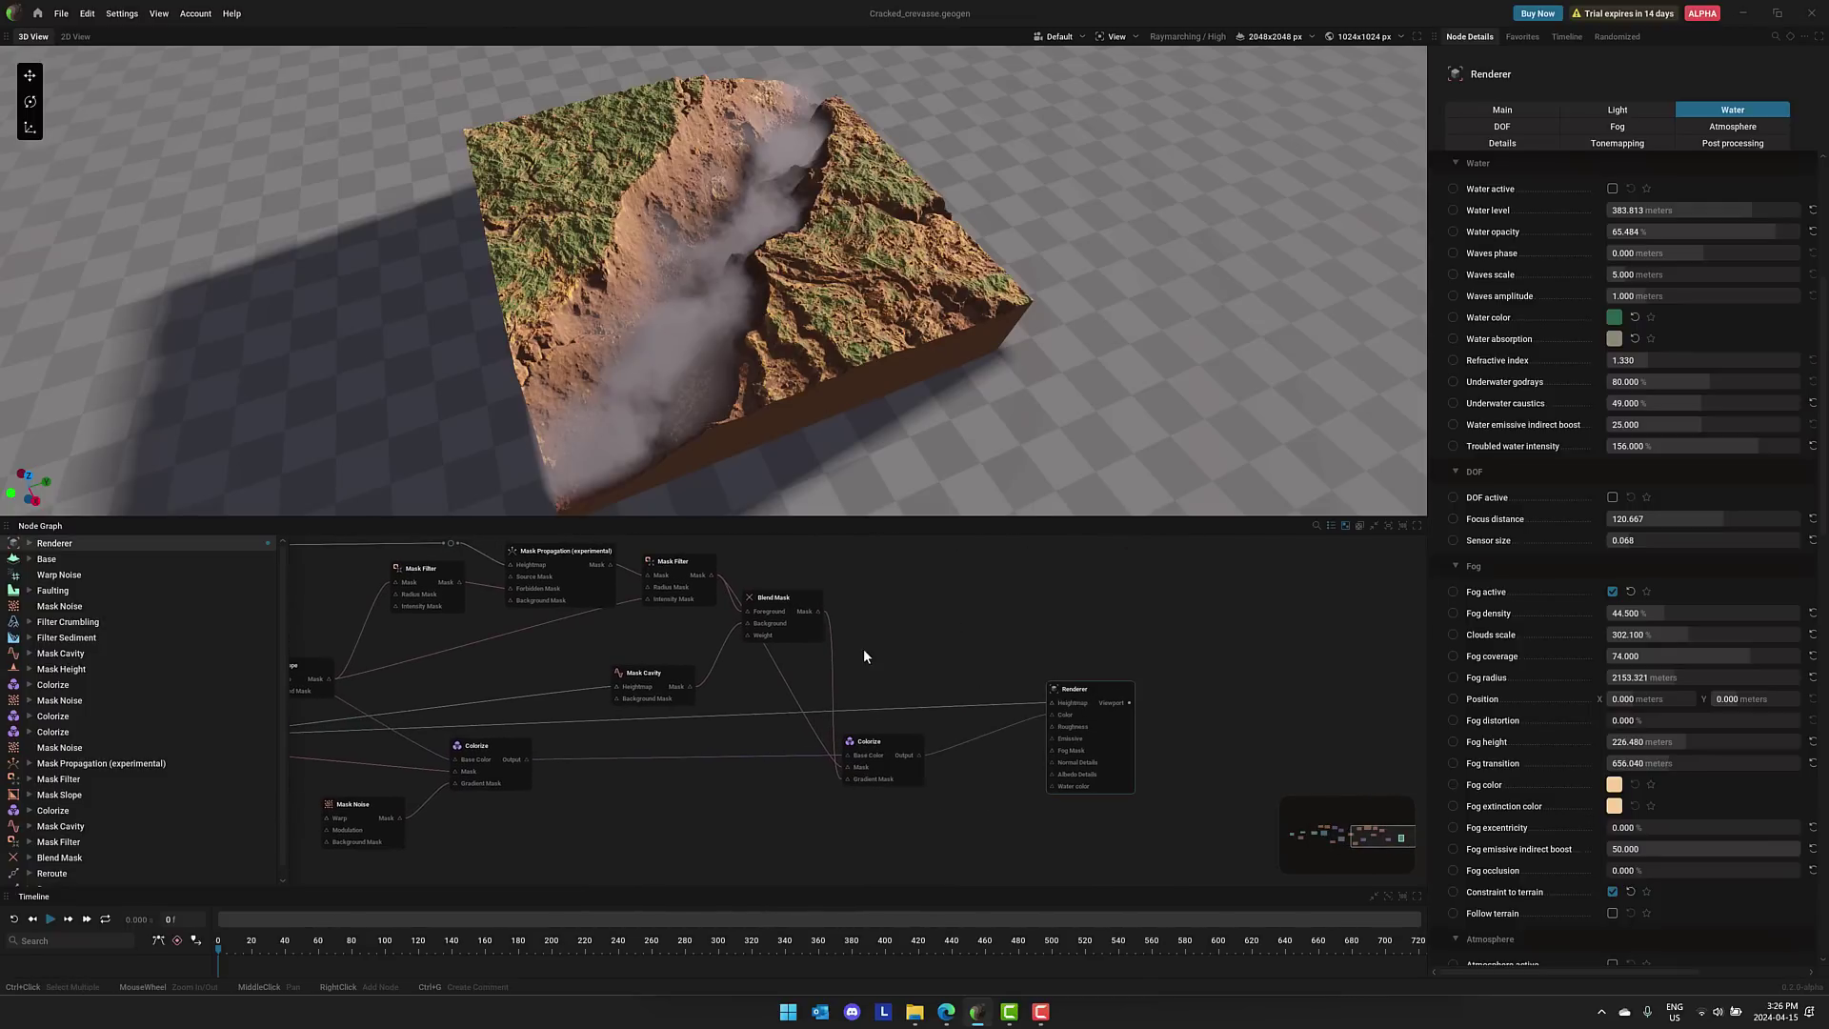
Show the Warp Noise node's settings at the start of the graph and preview its warp output
middle_click_drag(724, 658, 1283, 682)
middle_click_drag(585, 677, 1123, 686)
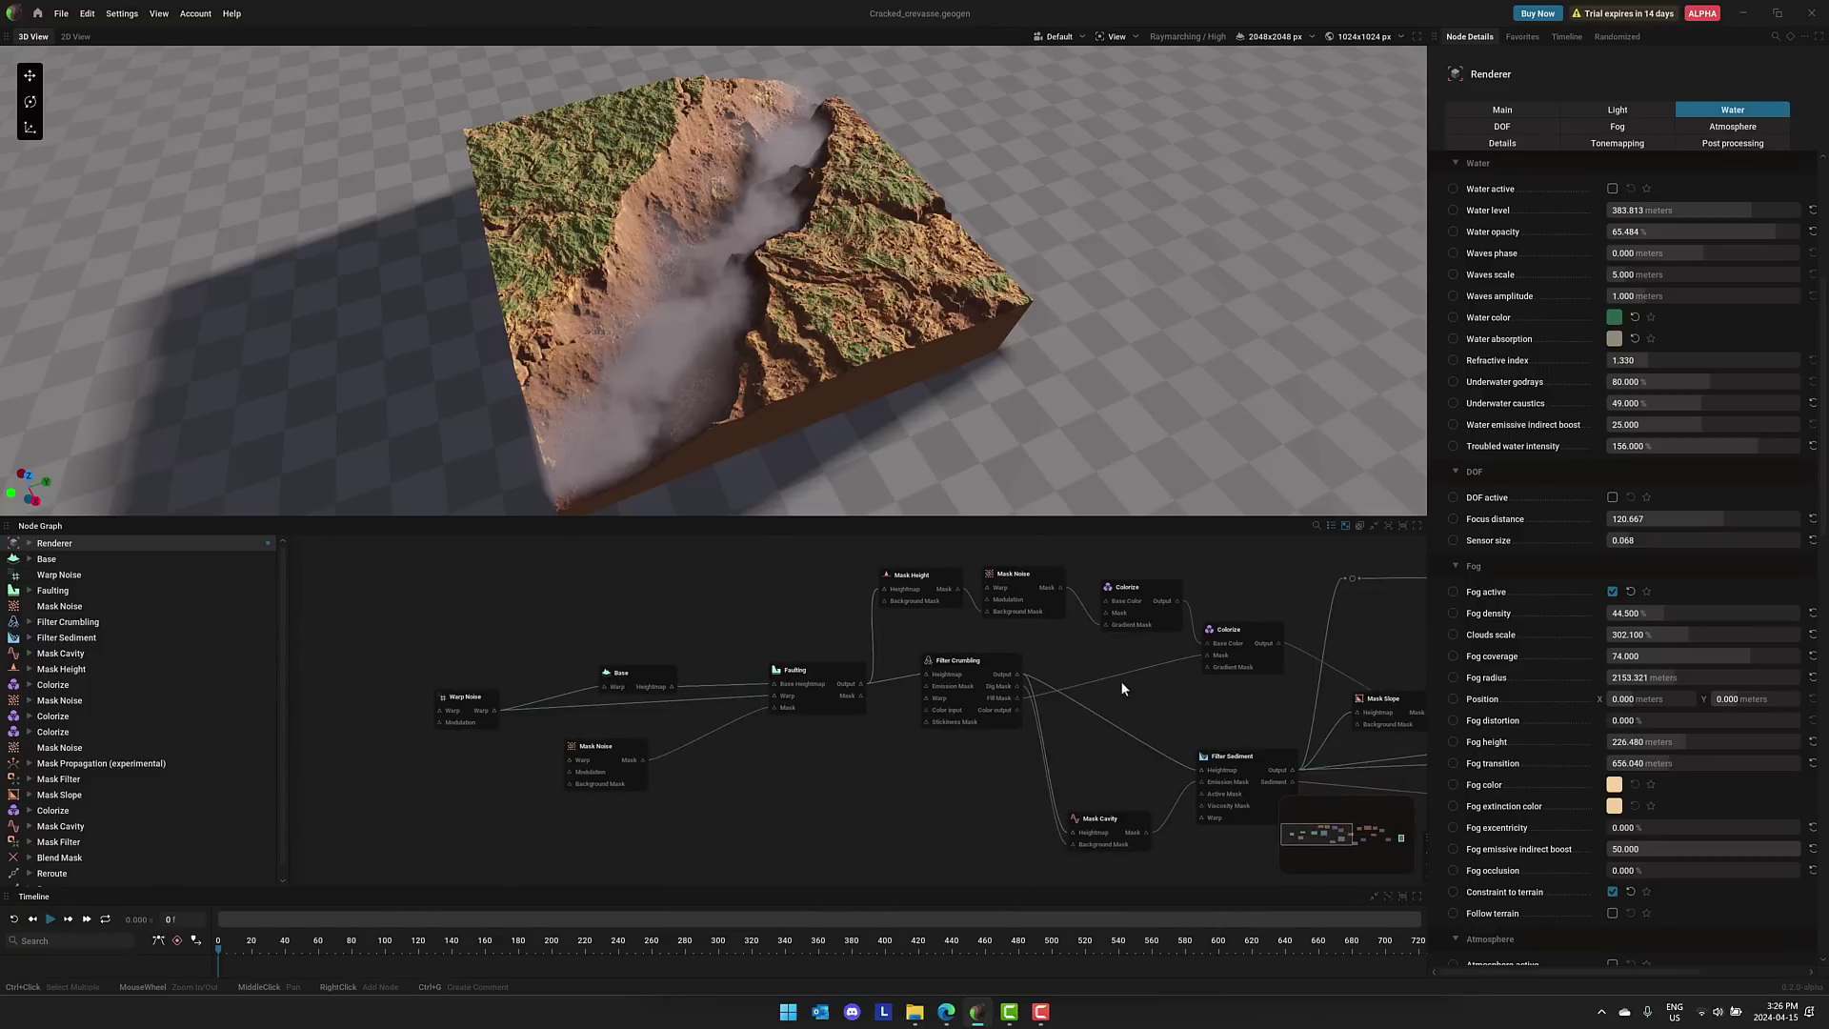
left_click(471, 703)
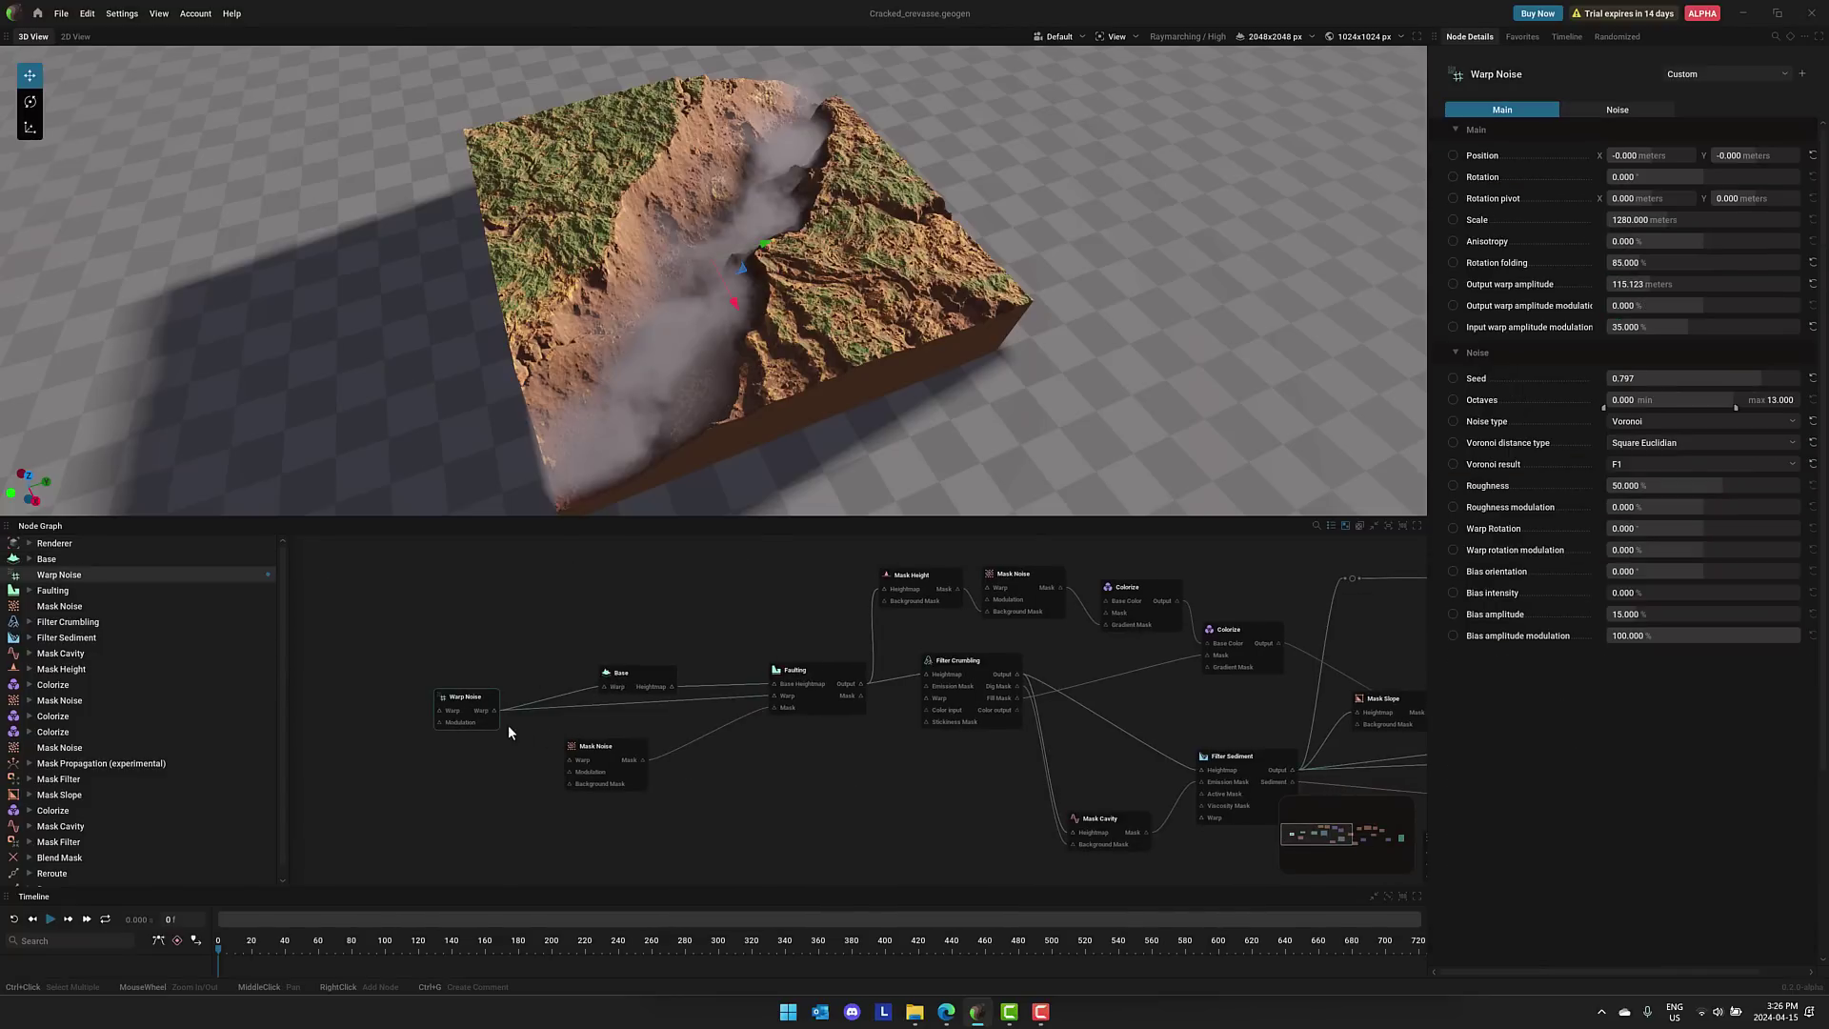
left_click(482, 712)
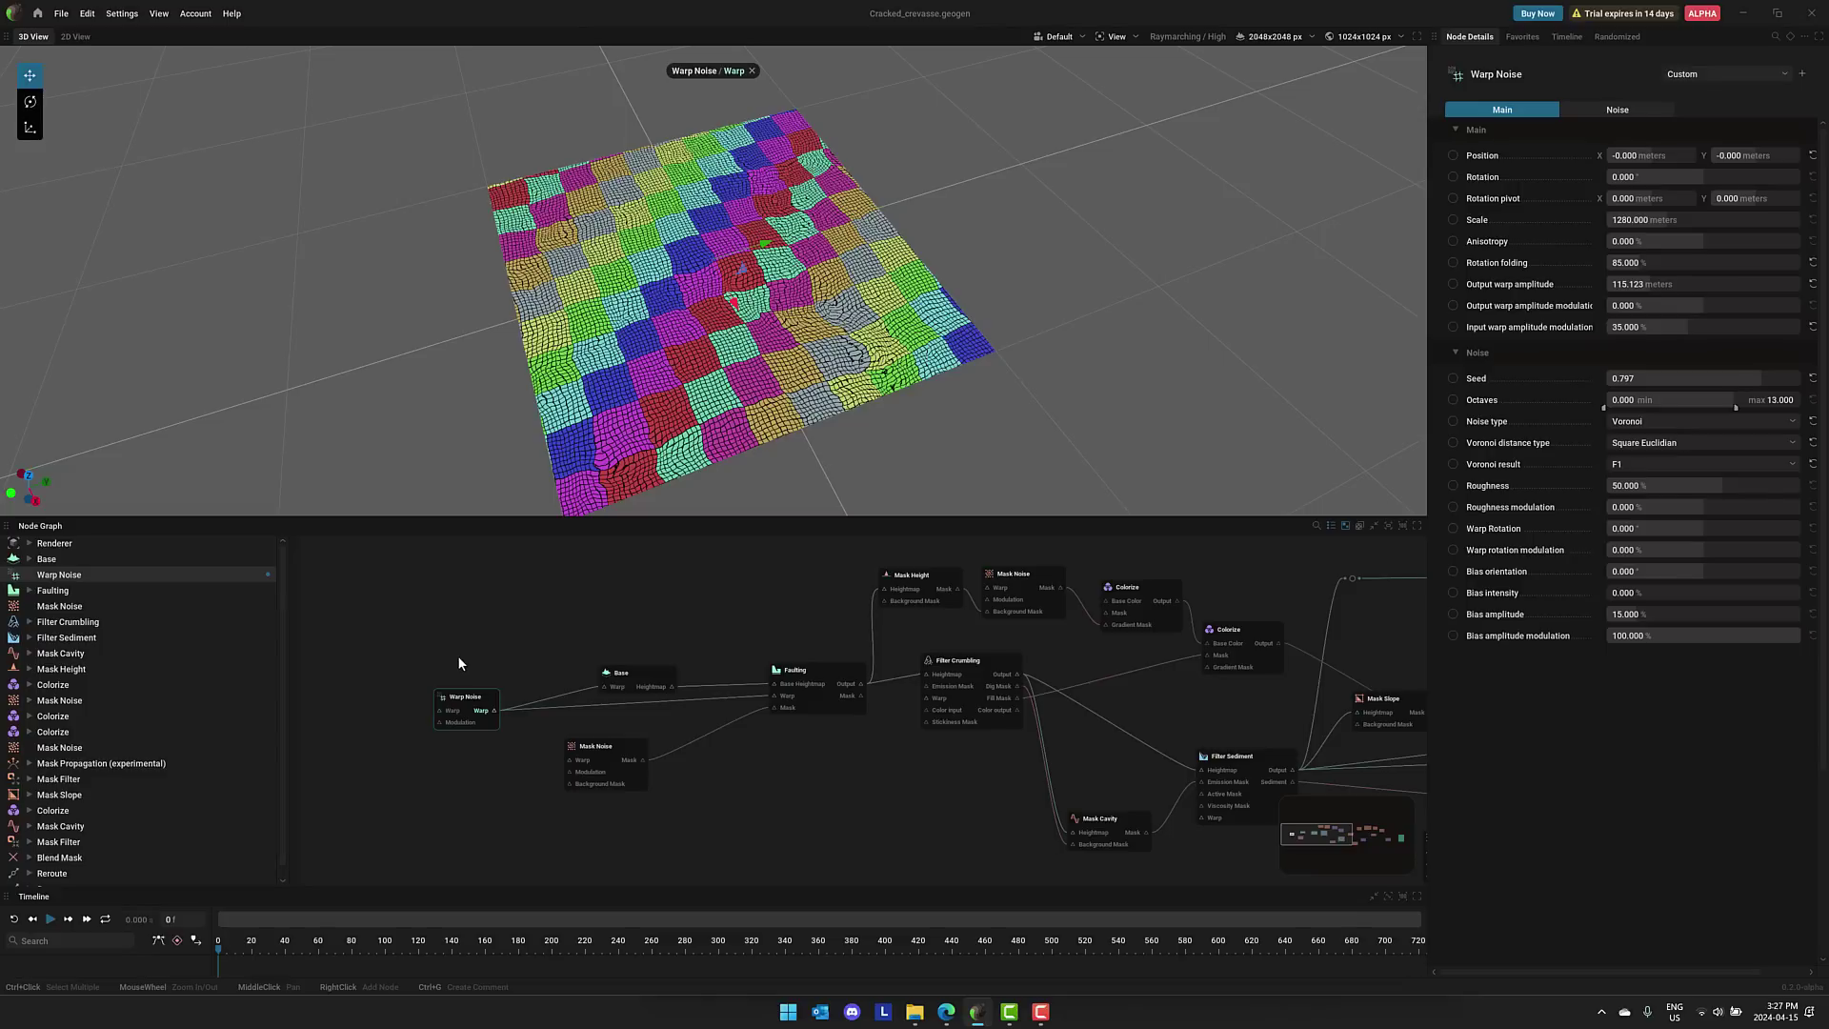
Preview the Base node's heightmap, close the preview and review the node's ground relief, shape and main settings
left_click(641, 675)
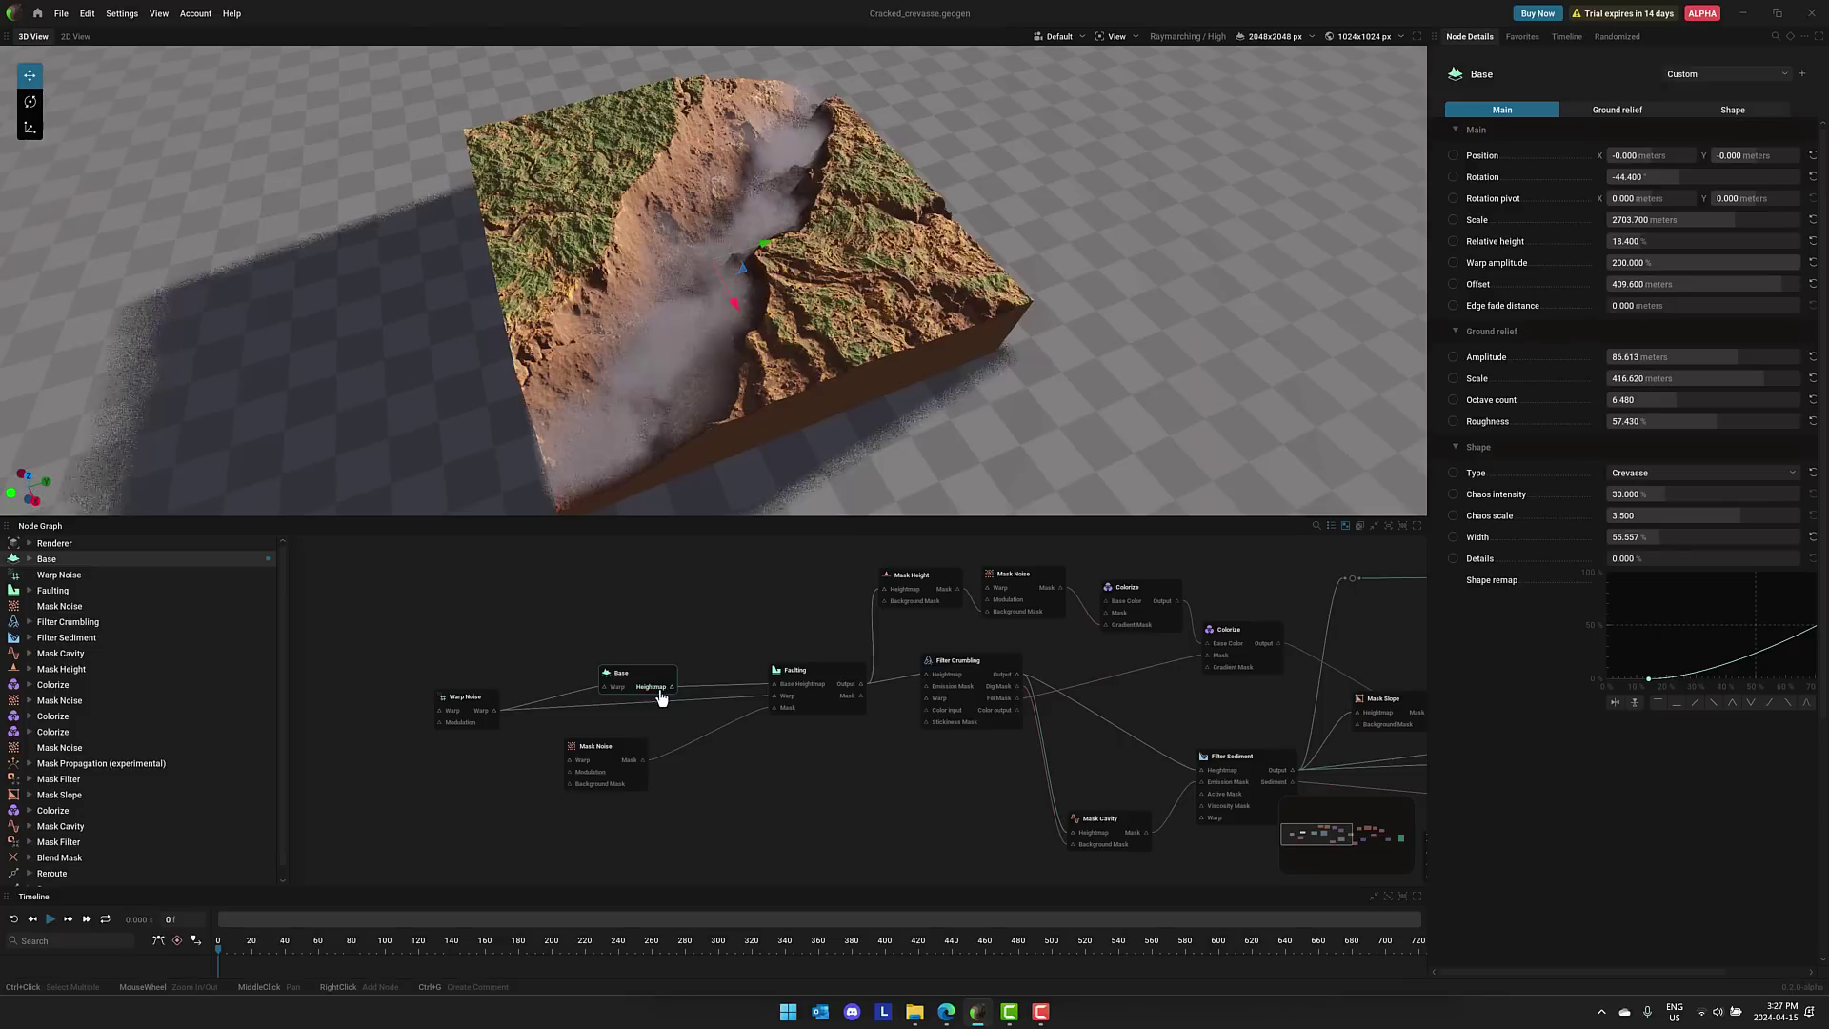
left_click(655, 687)
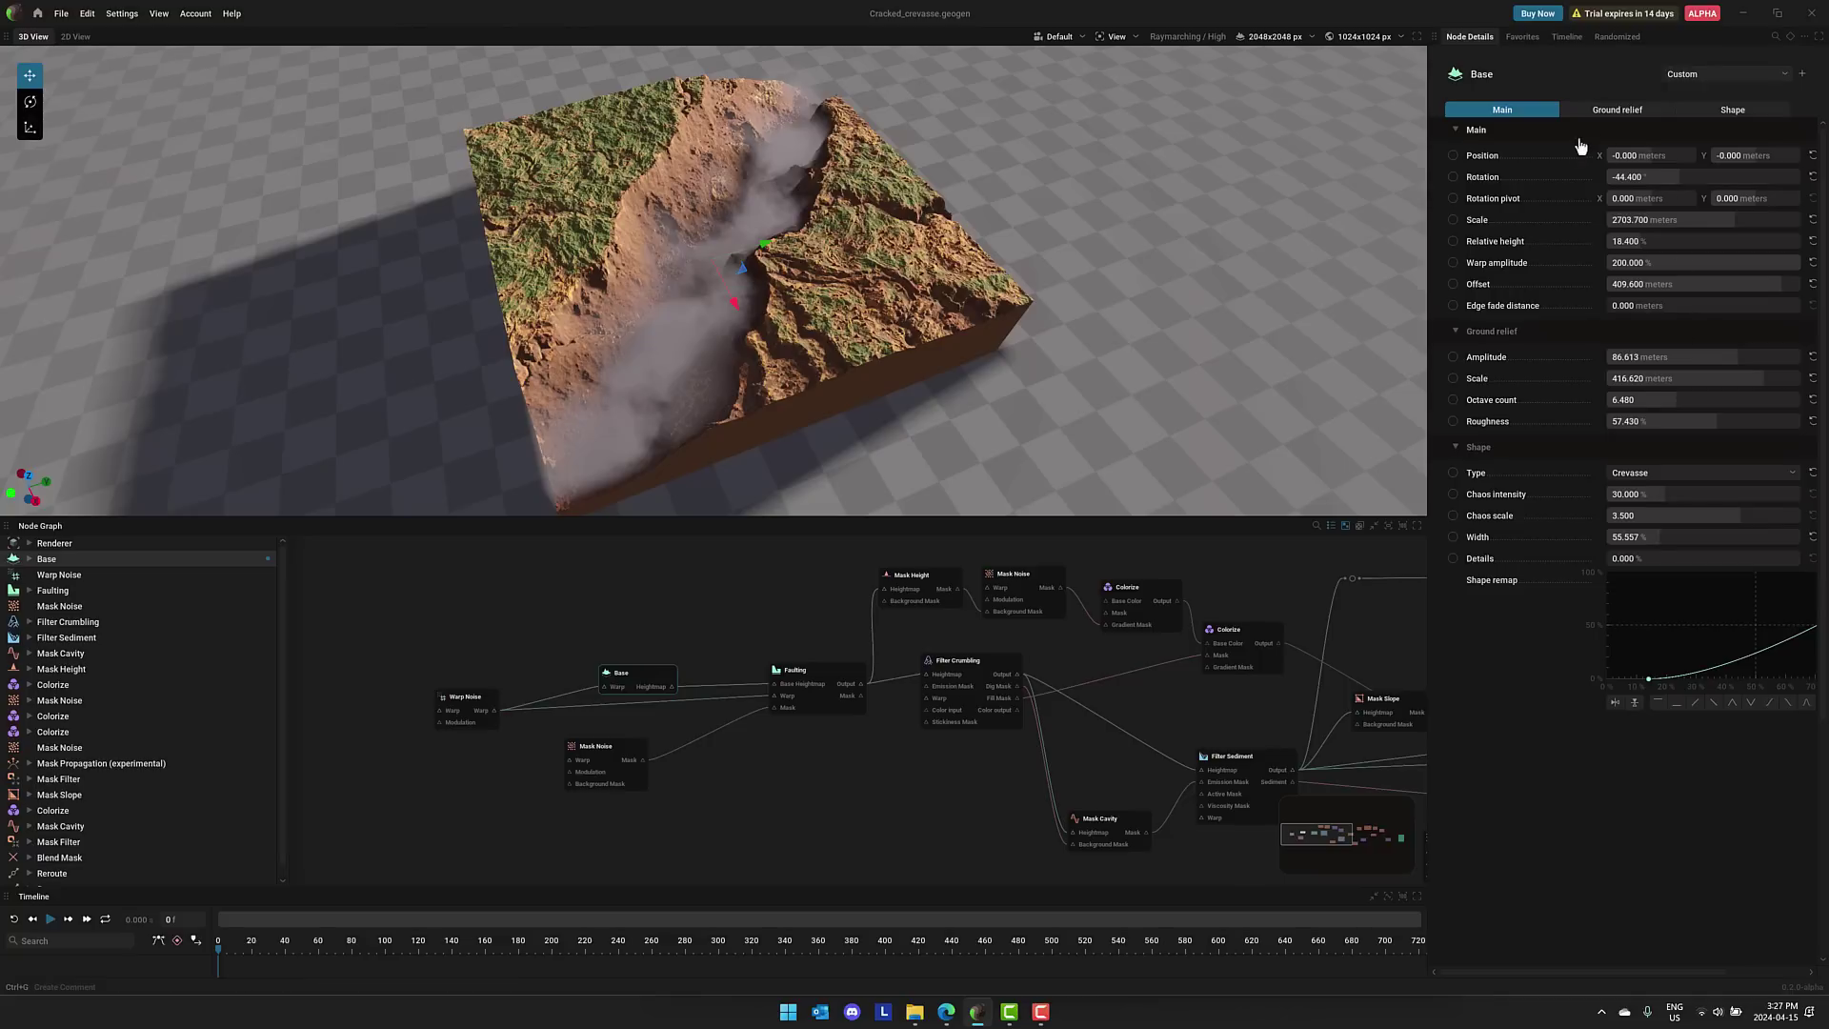
left_click(1665, 110)
left_click(1731, 109)
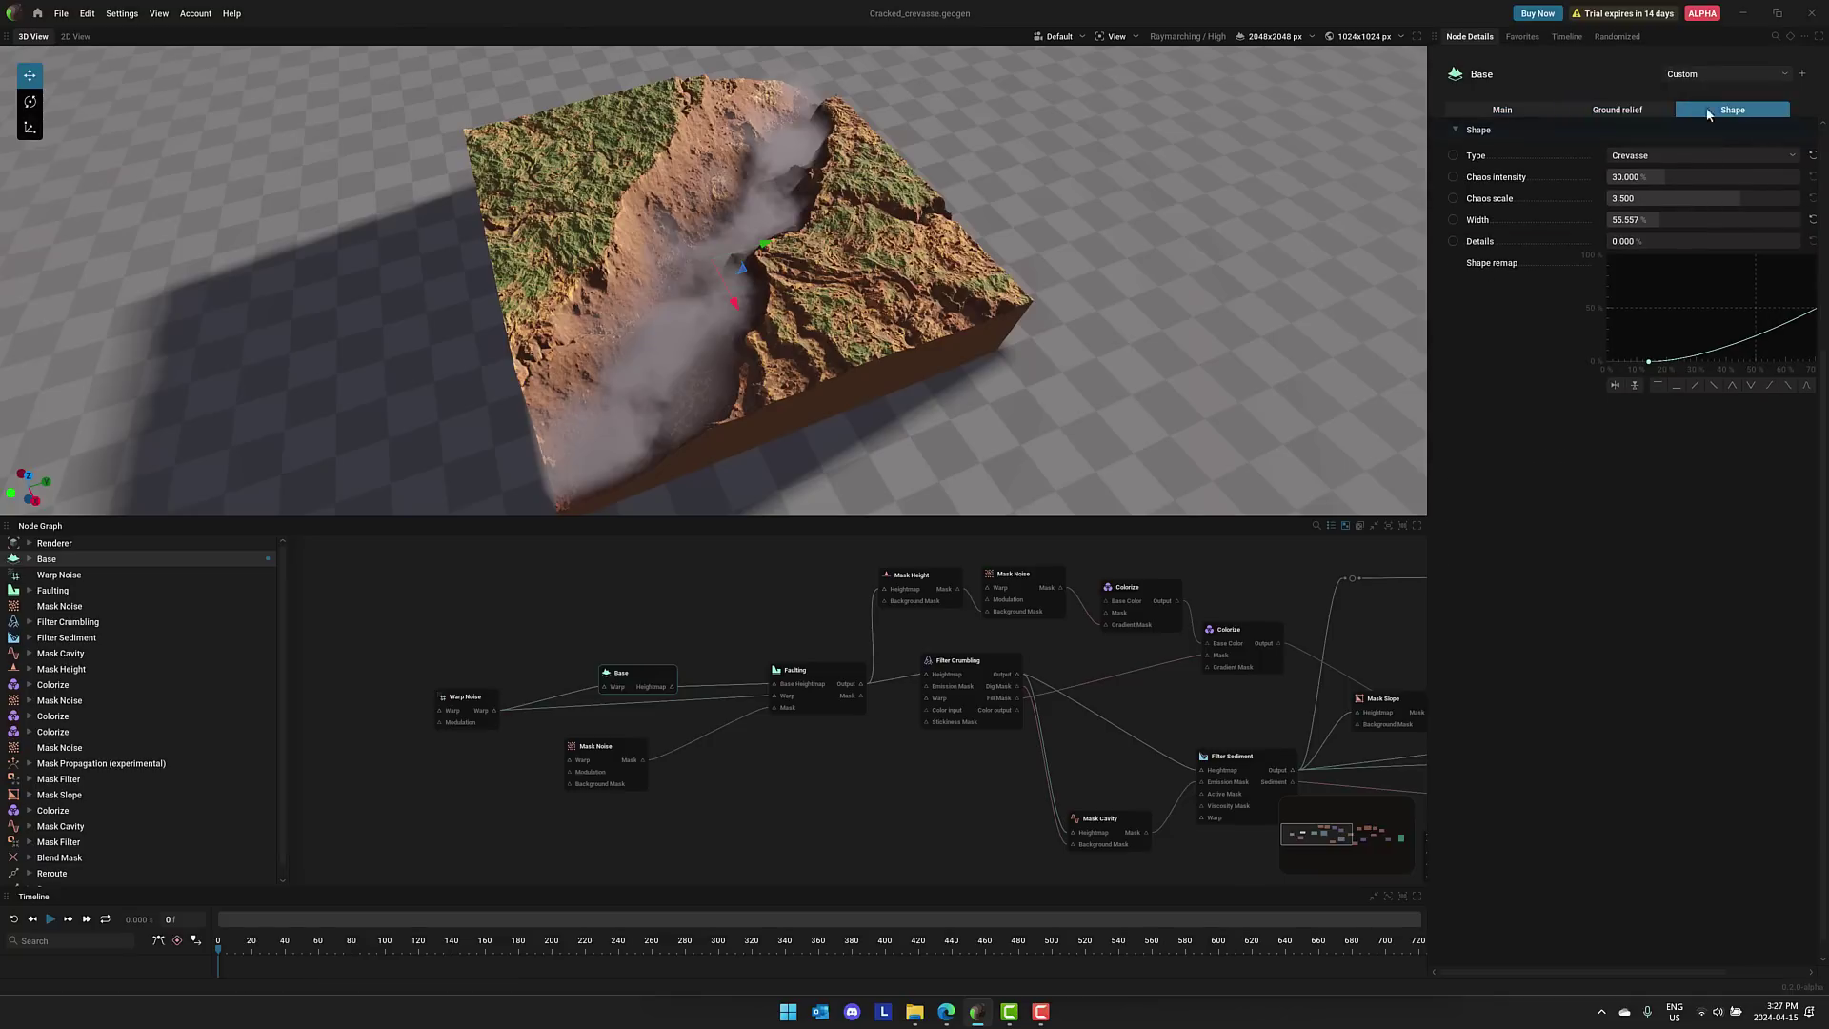
left_click(1610, 110)
left_click(1502, 109)
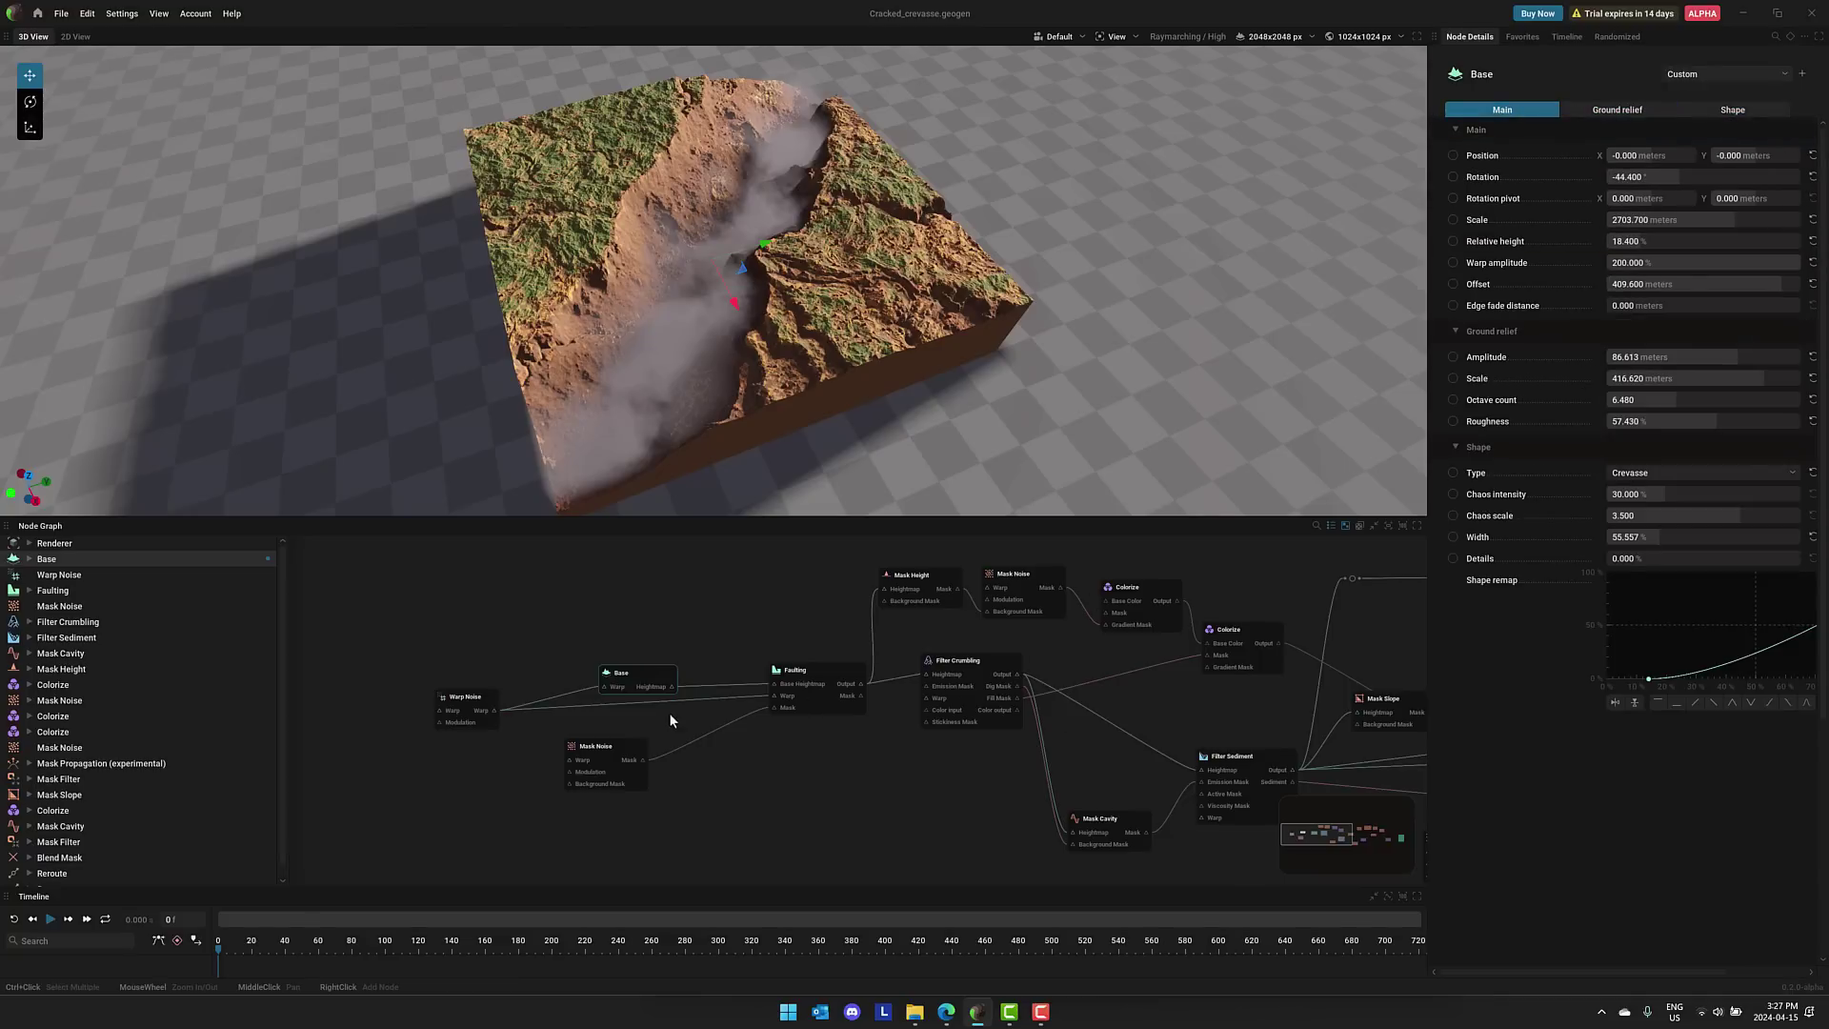
Examine how the nodes are connected from the Base node through the masks and filters to the Renderer
middle_click_drag(775, 802, 462, 791)
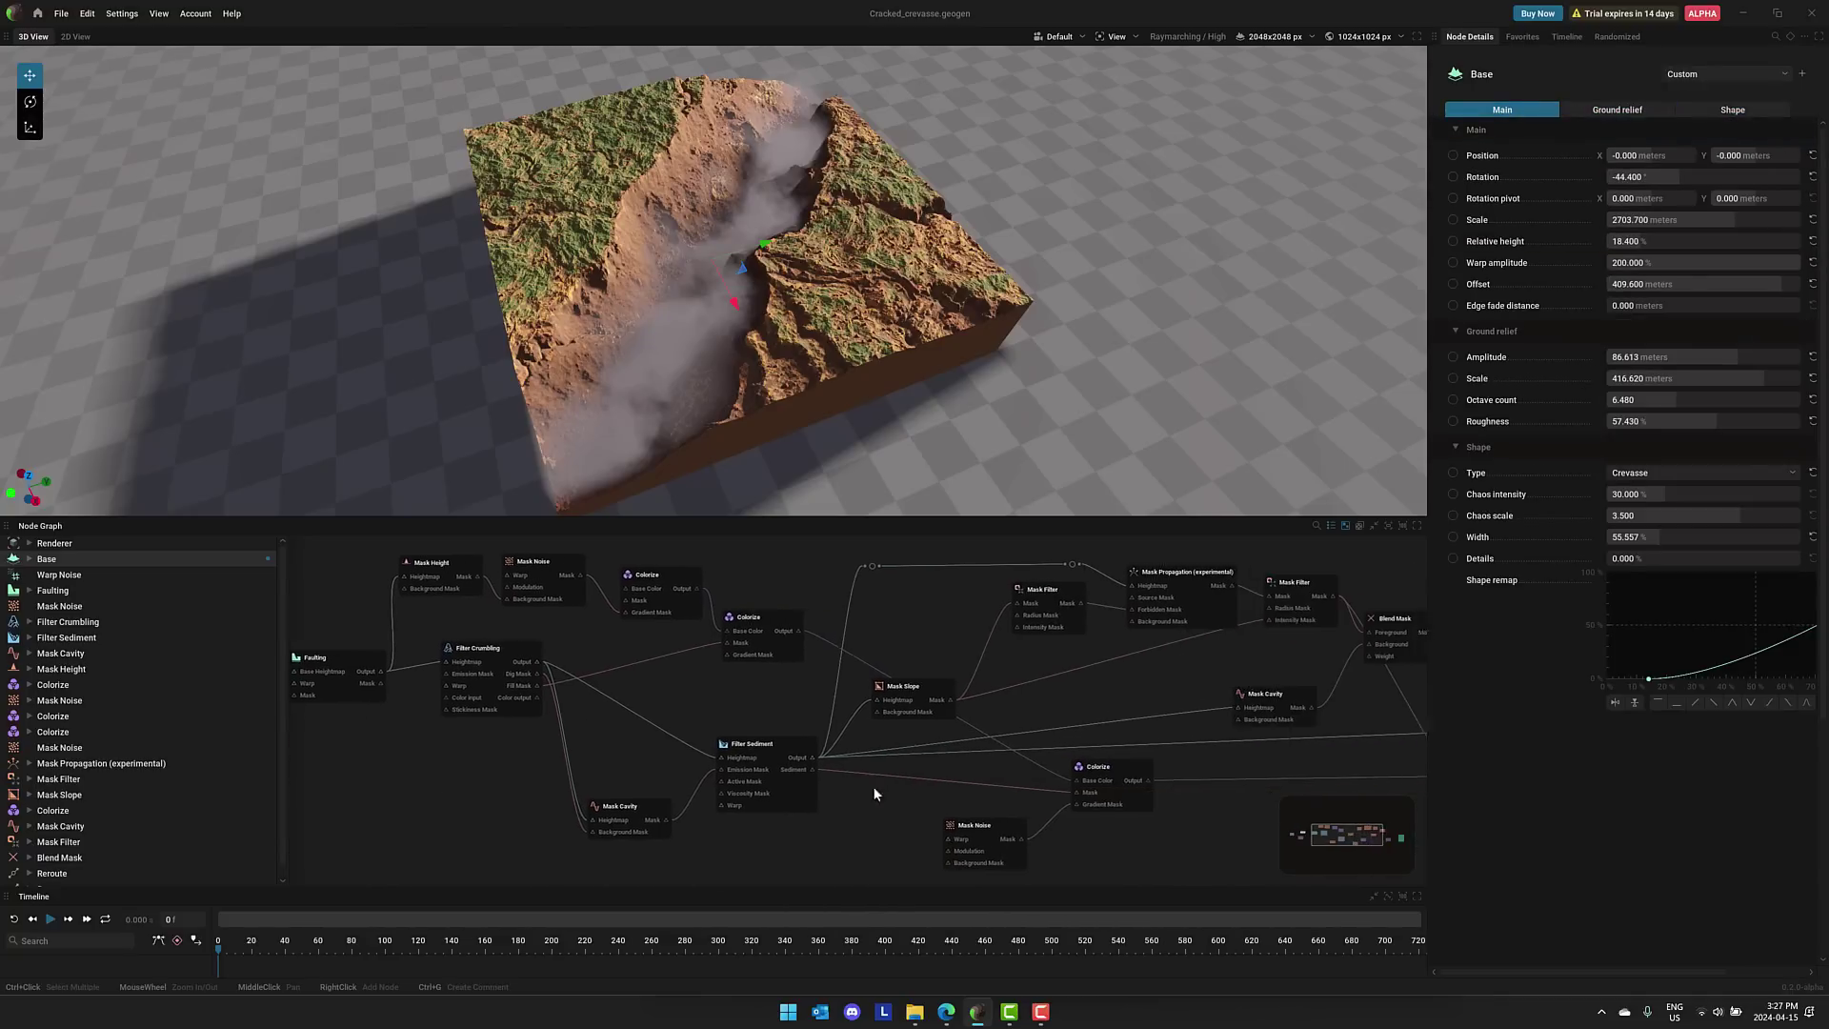
middle_click_drag(873, 786, 603, 795)
mouse_move(991, 814)
middle_mouse_down()
mouse_move(850, 823)
mouse_move(1055, 791)
mouse_move(706, 540)
middle_mouse_up()
middle_click_drag(1169, 772, 838, 775)
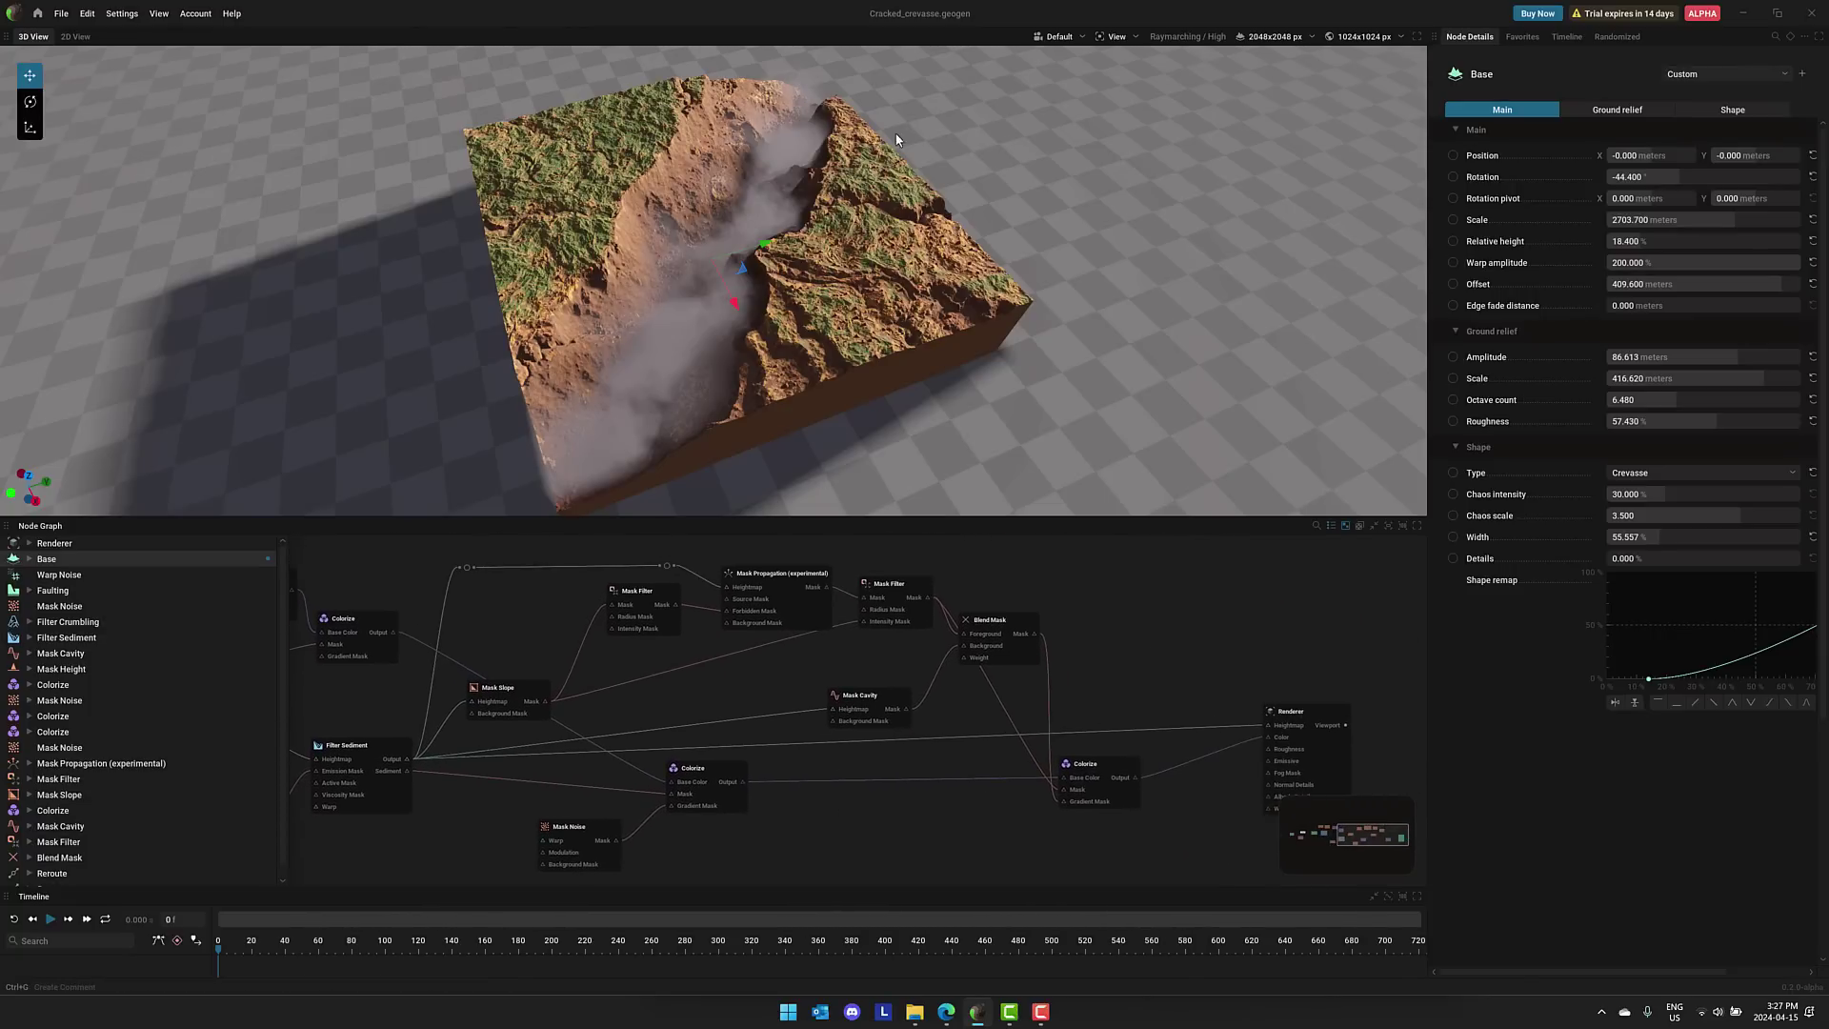
middle_click_drag(671, 654, 1037, 659)
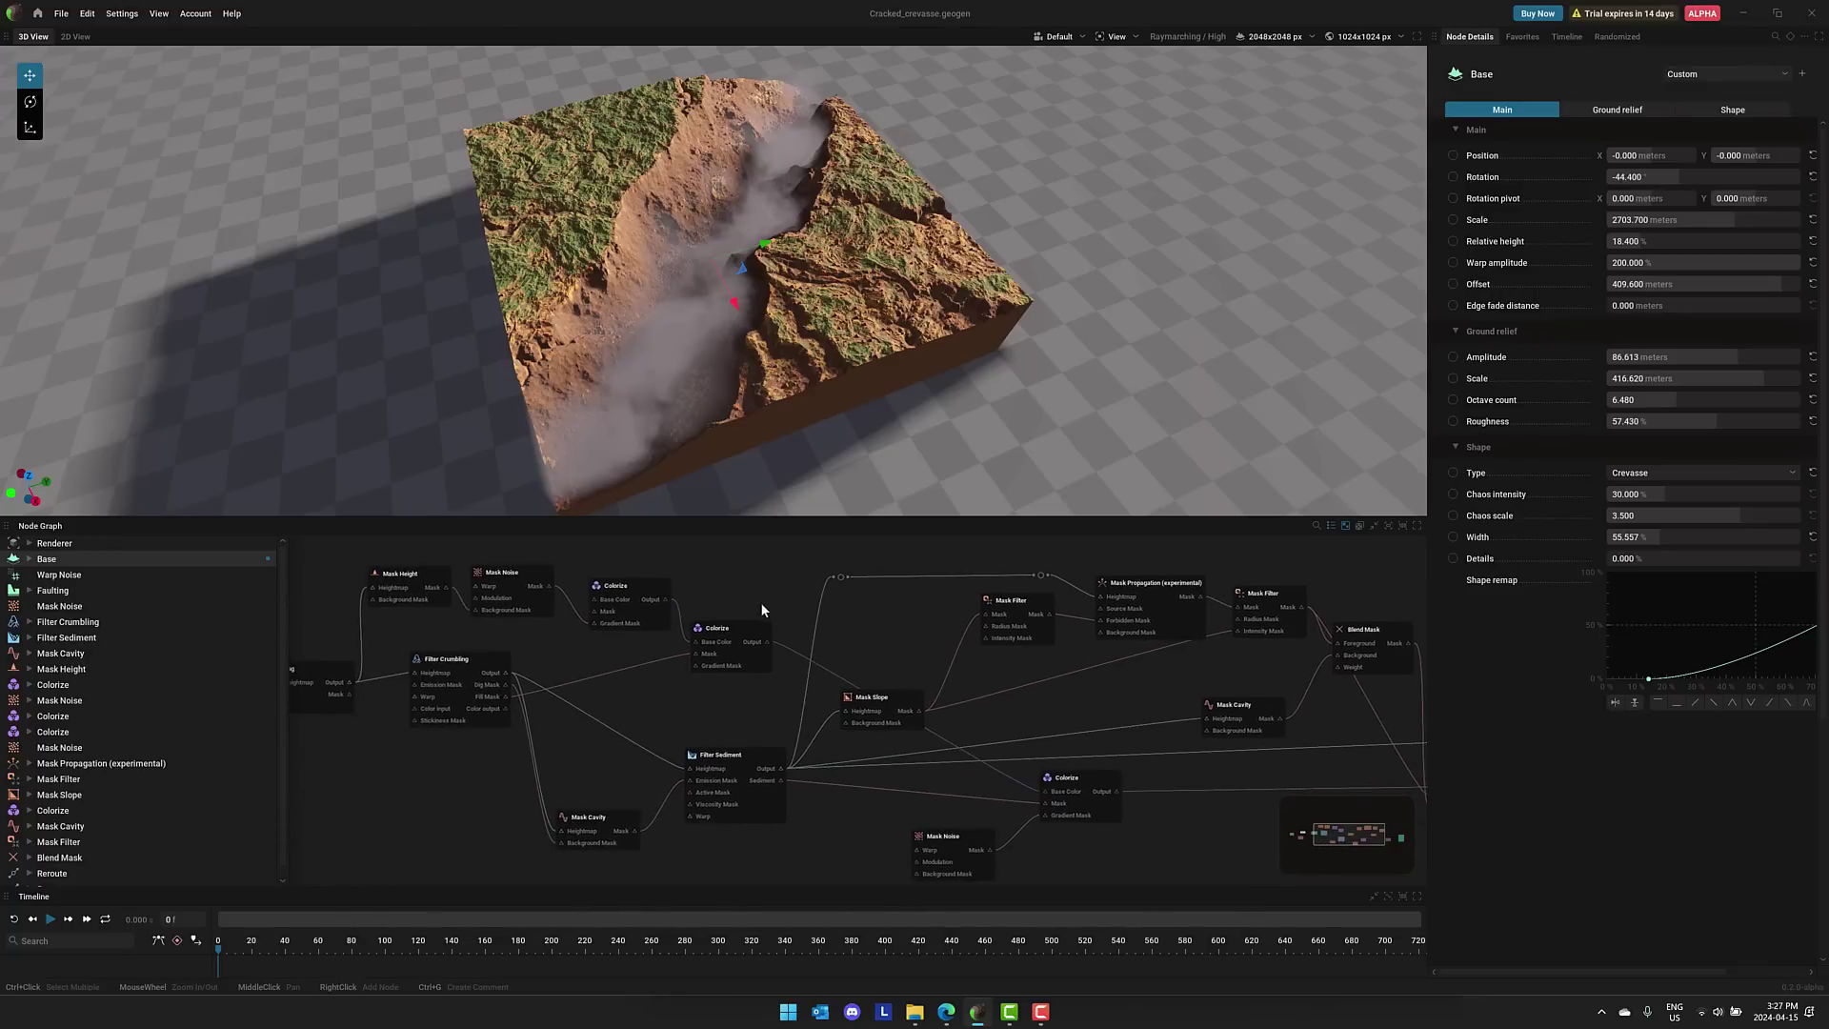
middle_click_drag(760, 602, 842, 621)
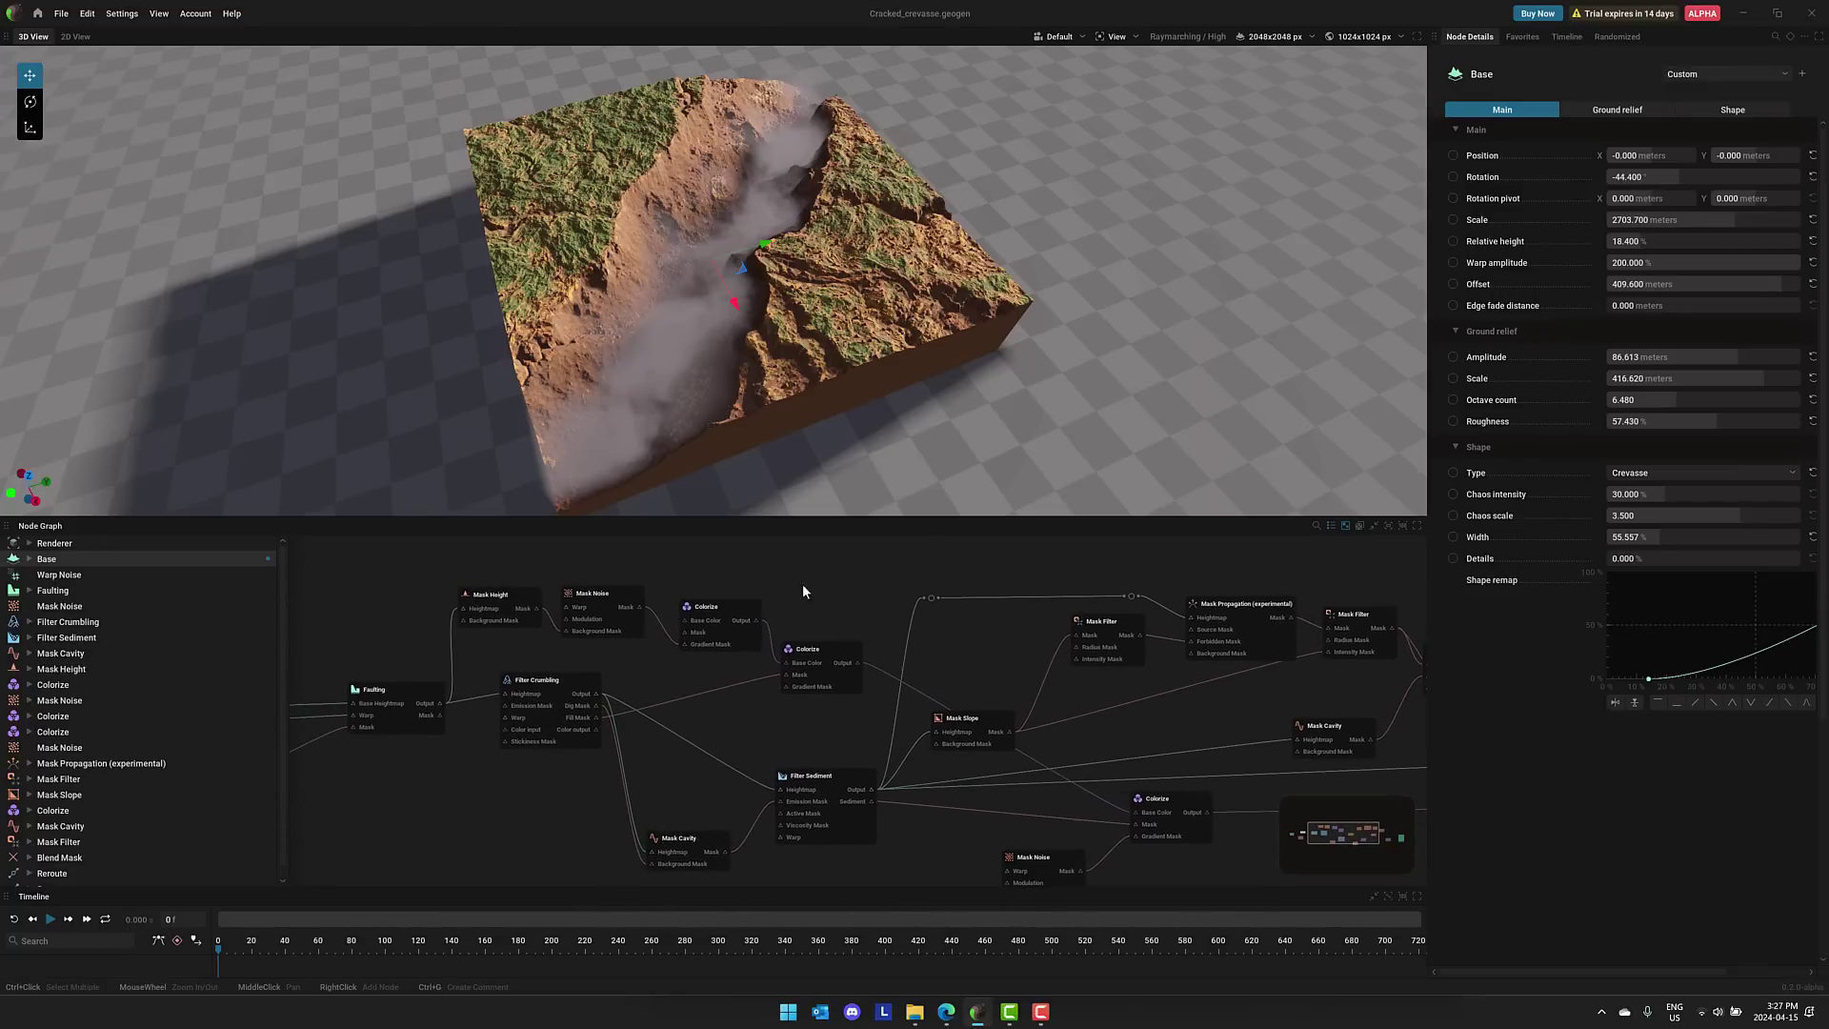
middle_click_drag(849, 707, 855, 745)
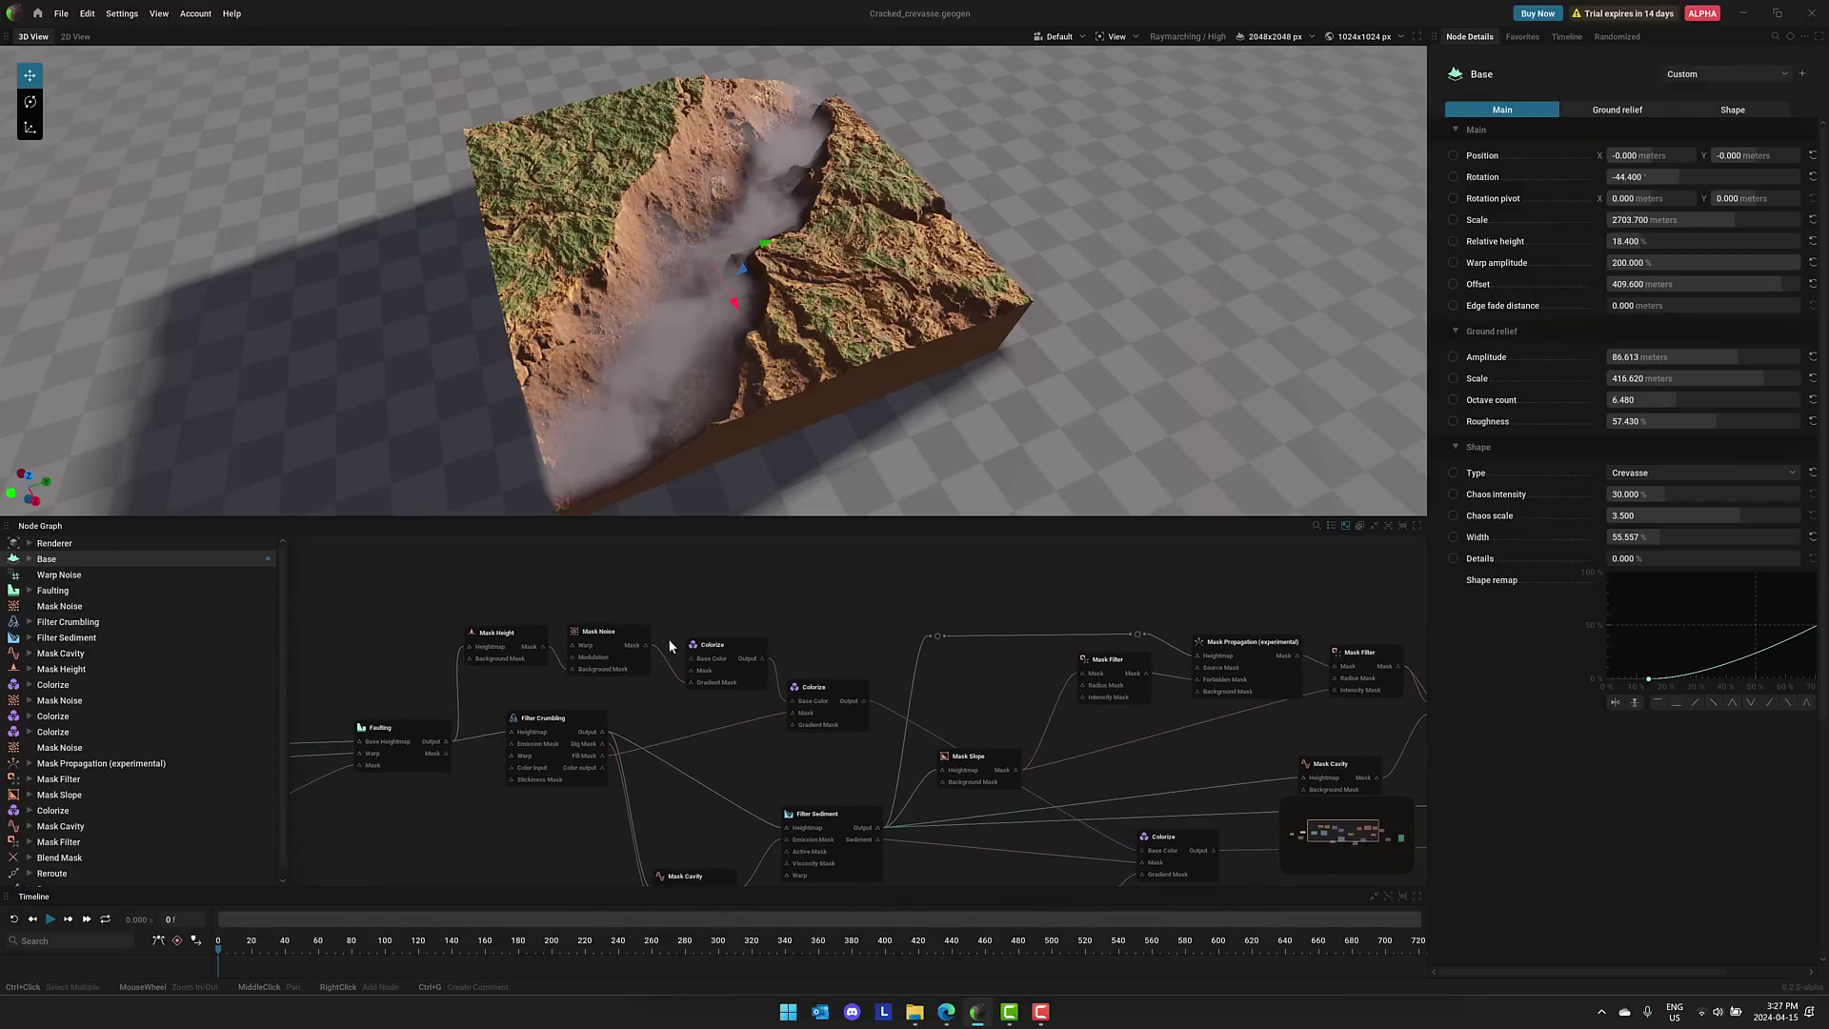
middle_click_drag(673, 644, 929, 599)
middle_click_drag(722, 648, 779, 688)
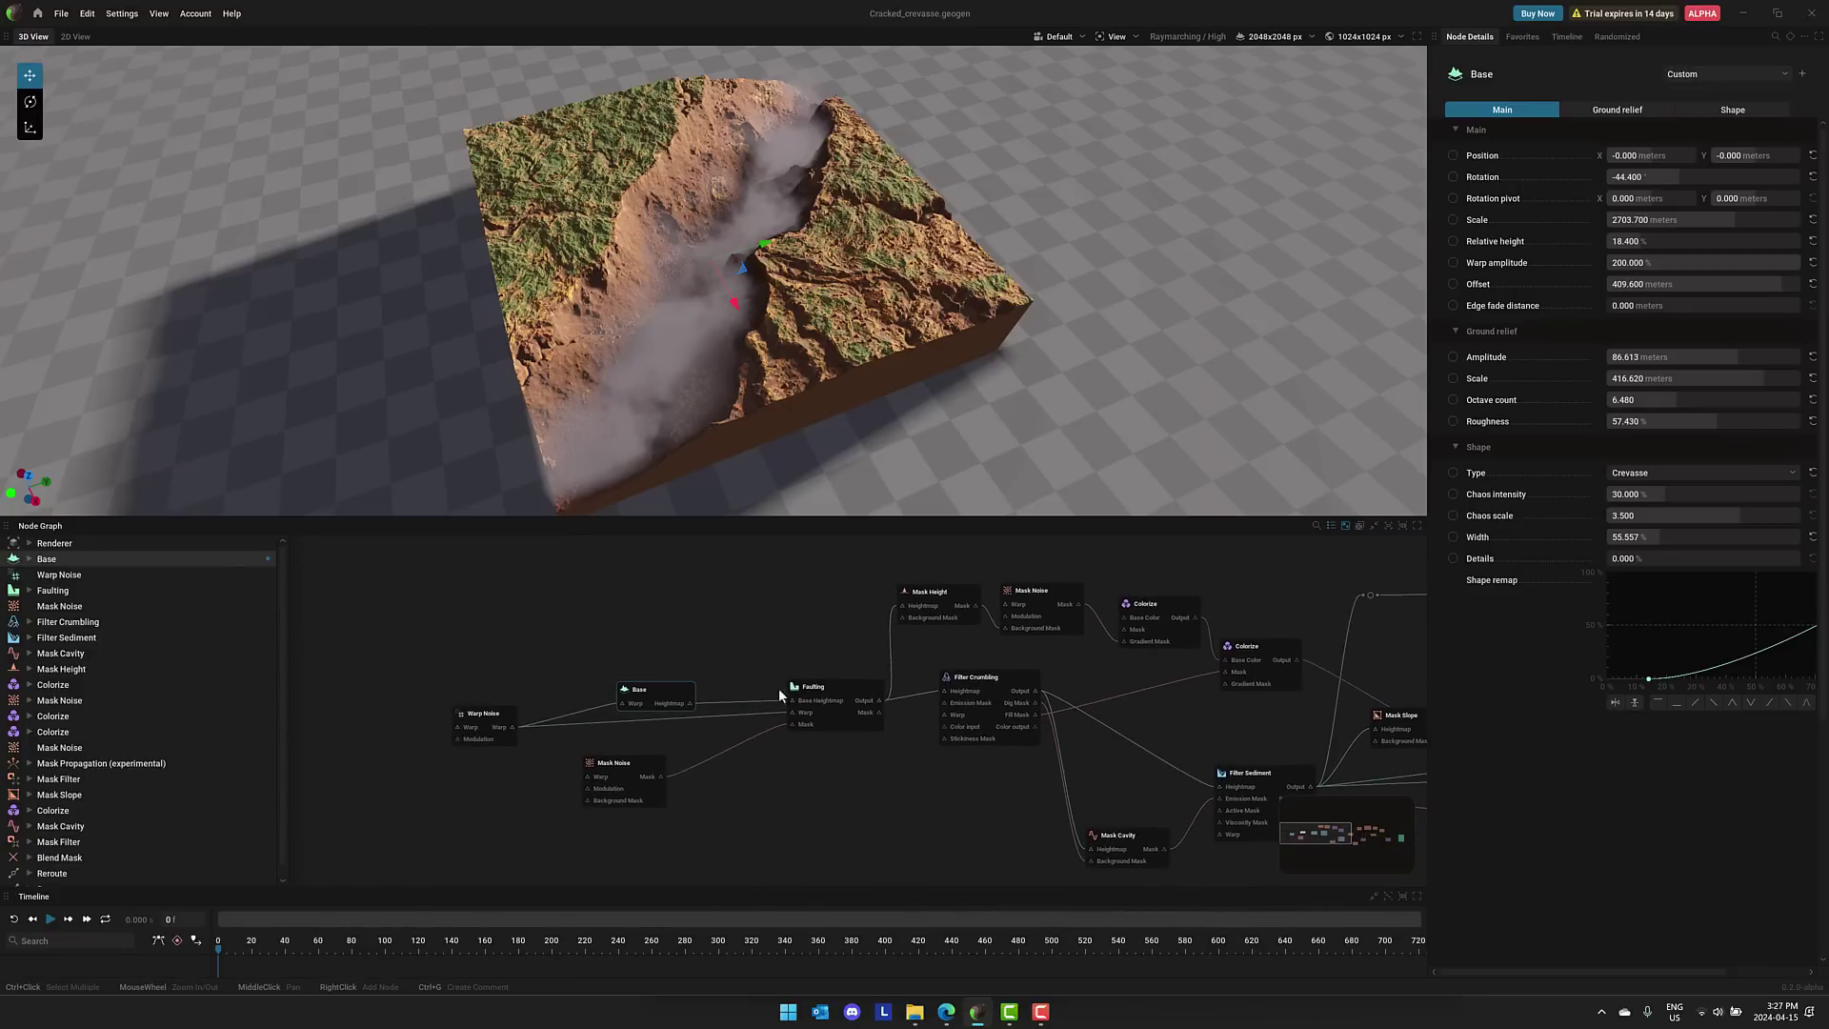
Shift the Faulting, Mask Height and Mask Noise nodes back and the following Colorize node away to free space between them
left_click_drag(814, 684, 751, 692)
left_click_drag(928, 589, 888, 591)
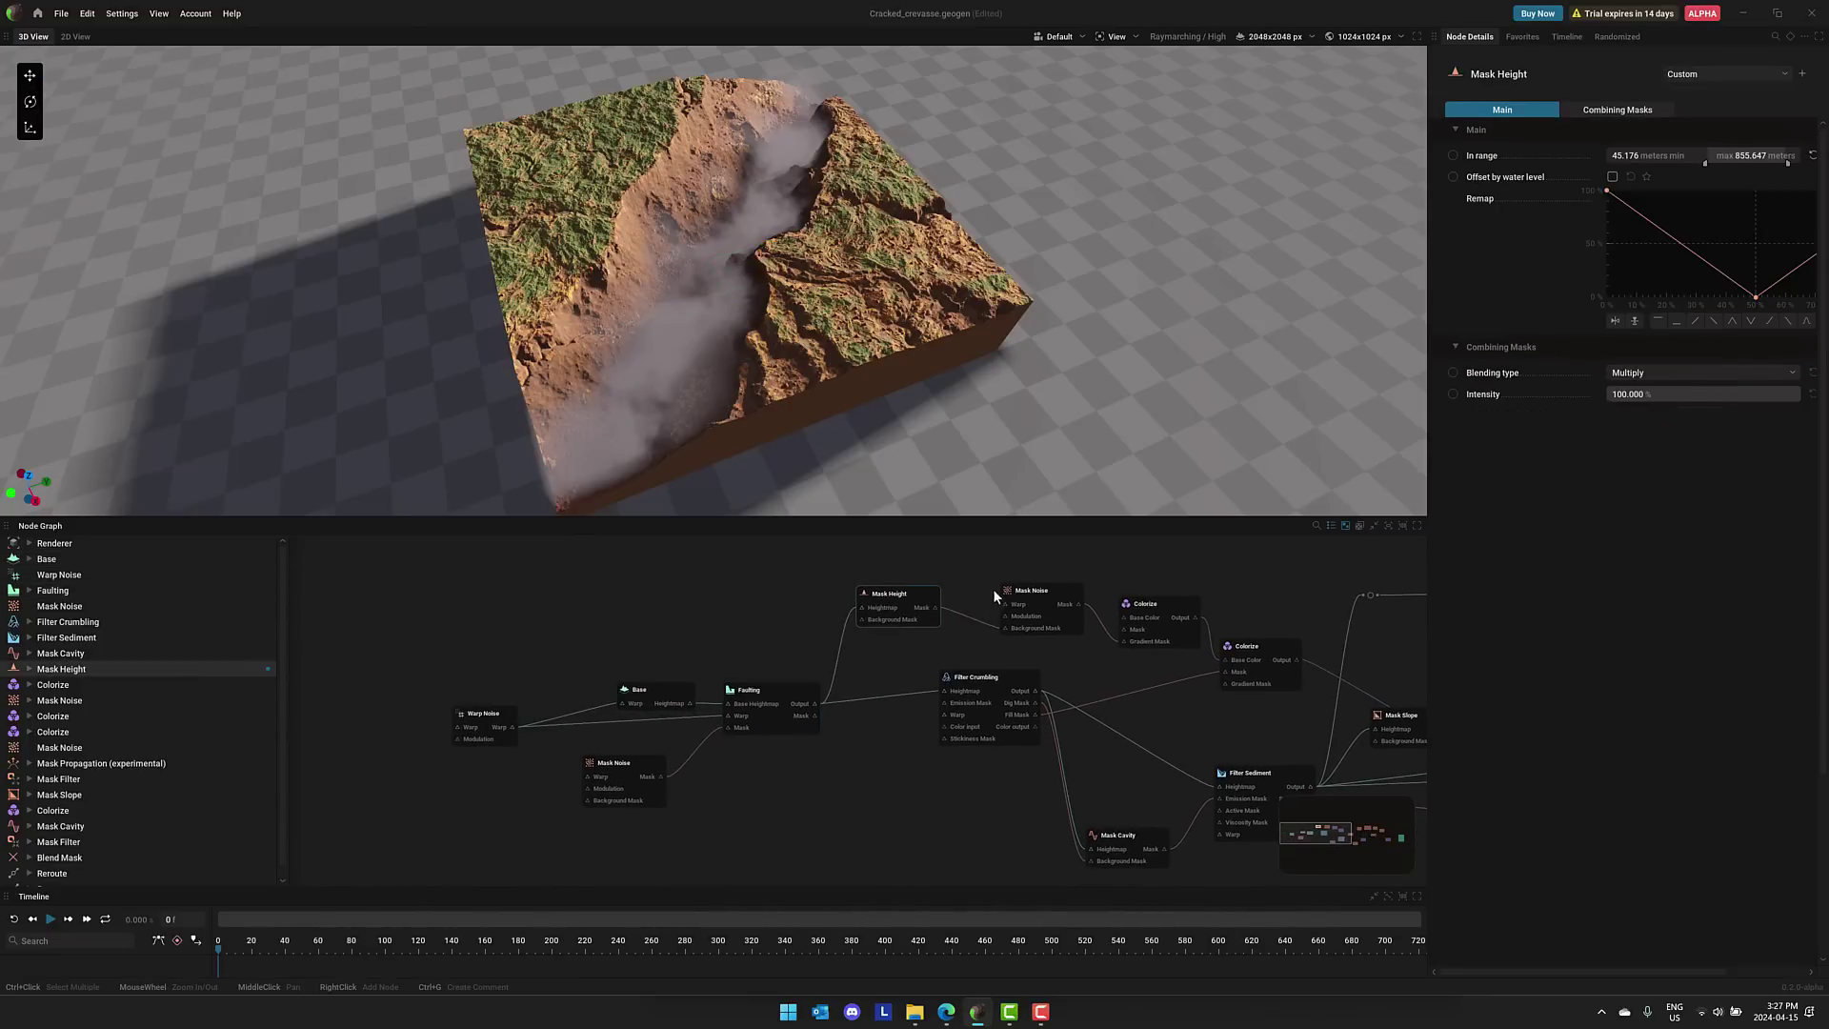
left_click(1021, 585)
left_click_drag(1021, 585, 983, 576)
left_click_drag(1133, 598, 1191, 572)
Add a Rock height modifier at the connection between Mask Noise and Colorize and place it between these two nodes
right_click(1121, 606)
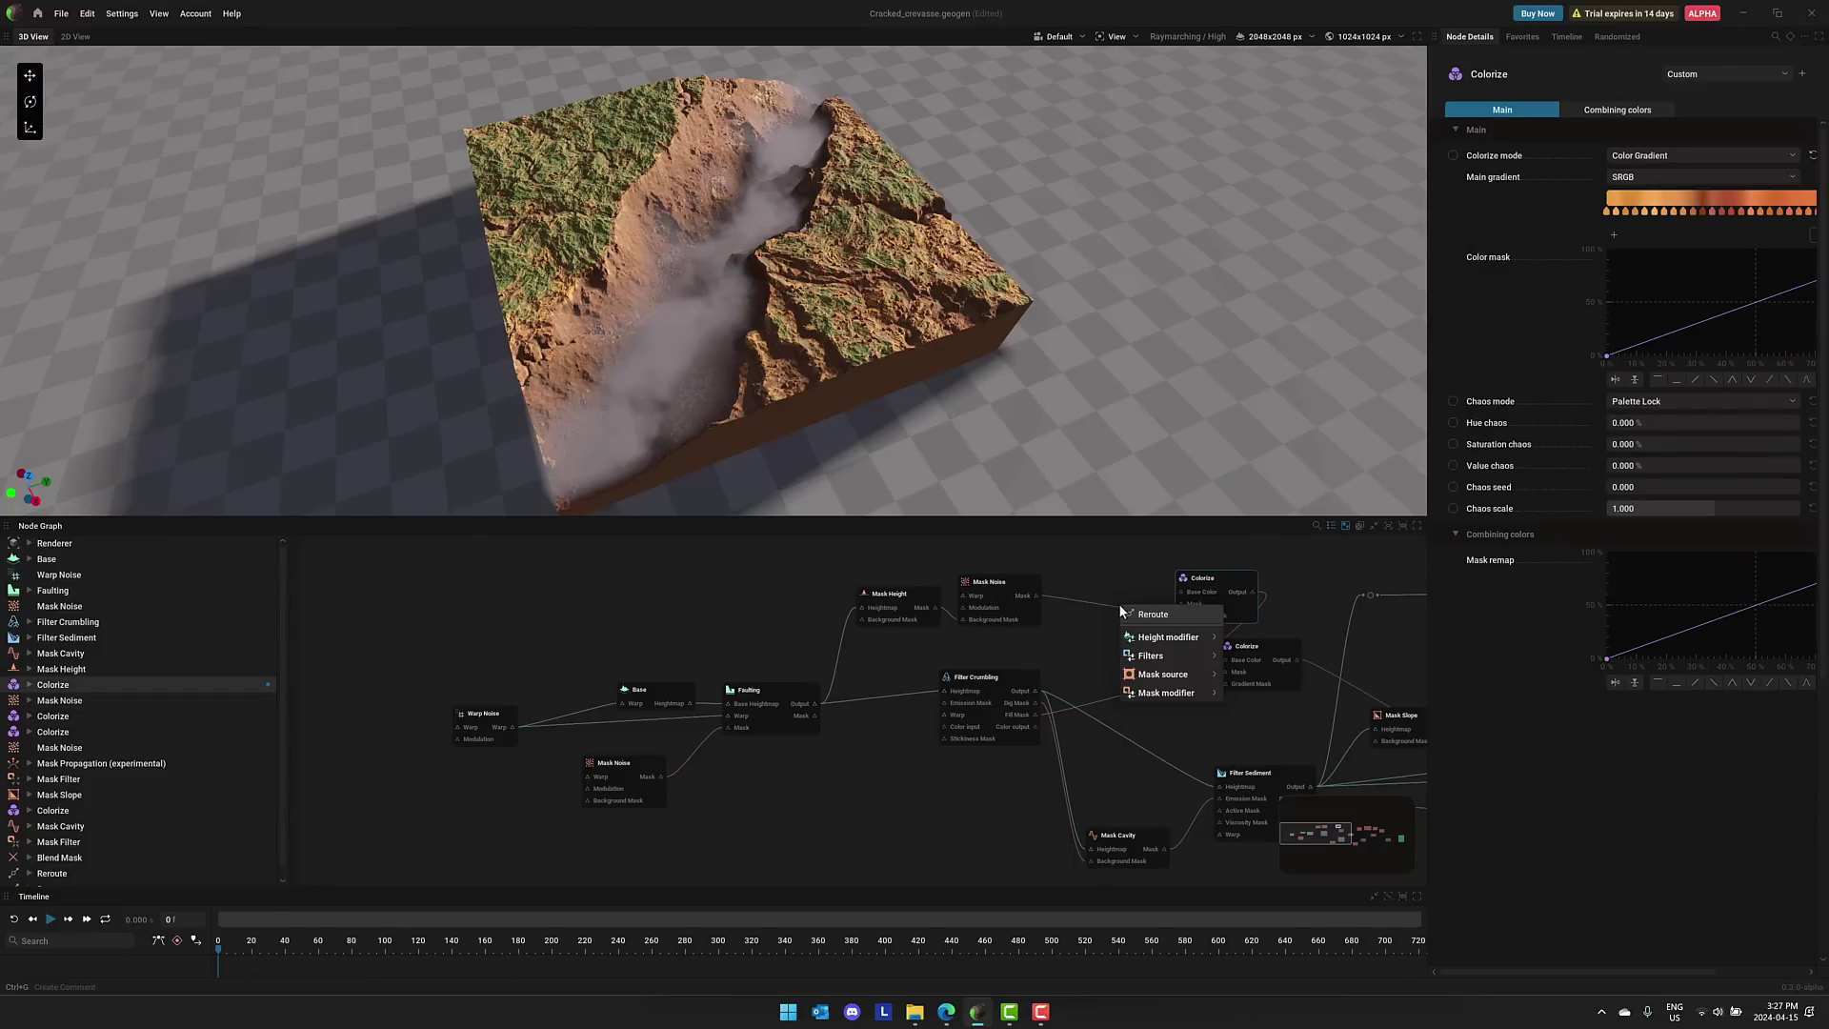
mouse_move(1145, 639)
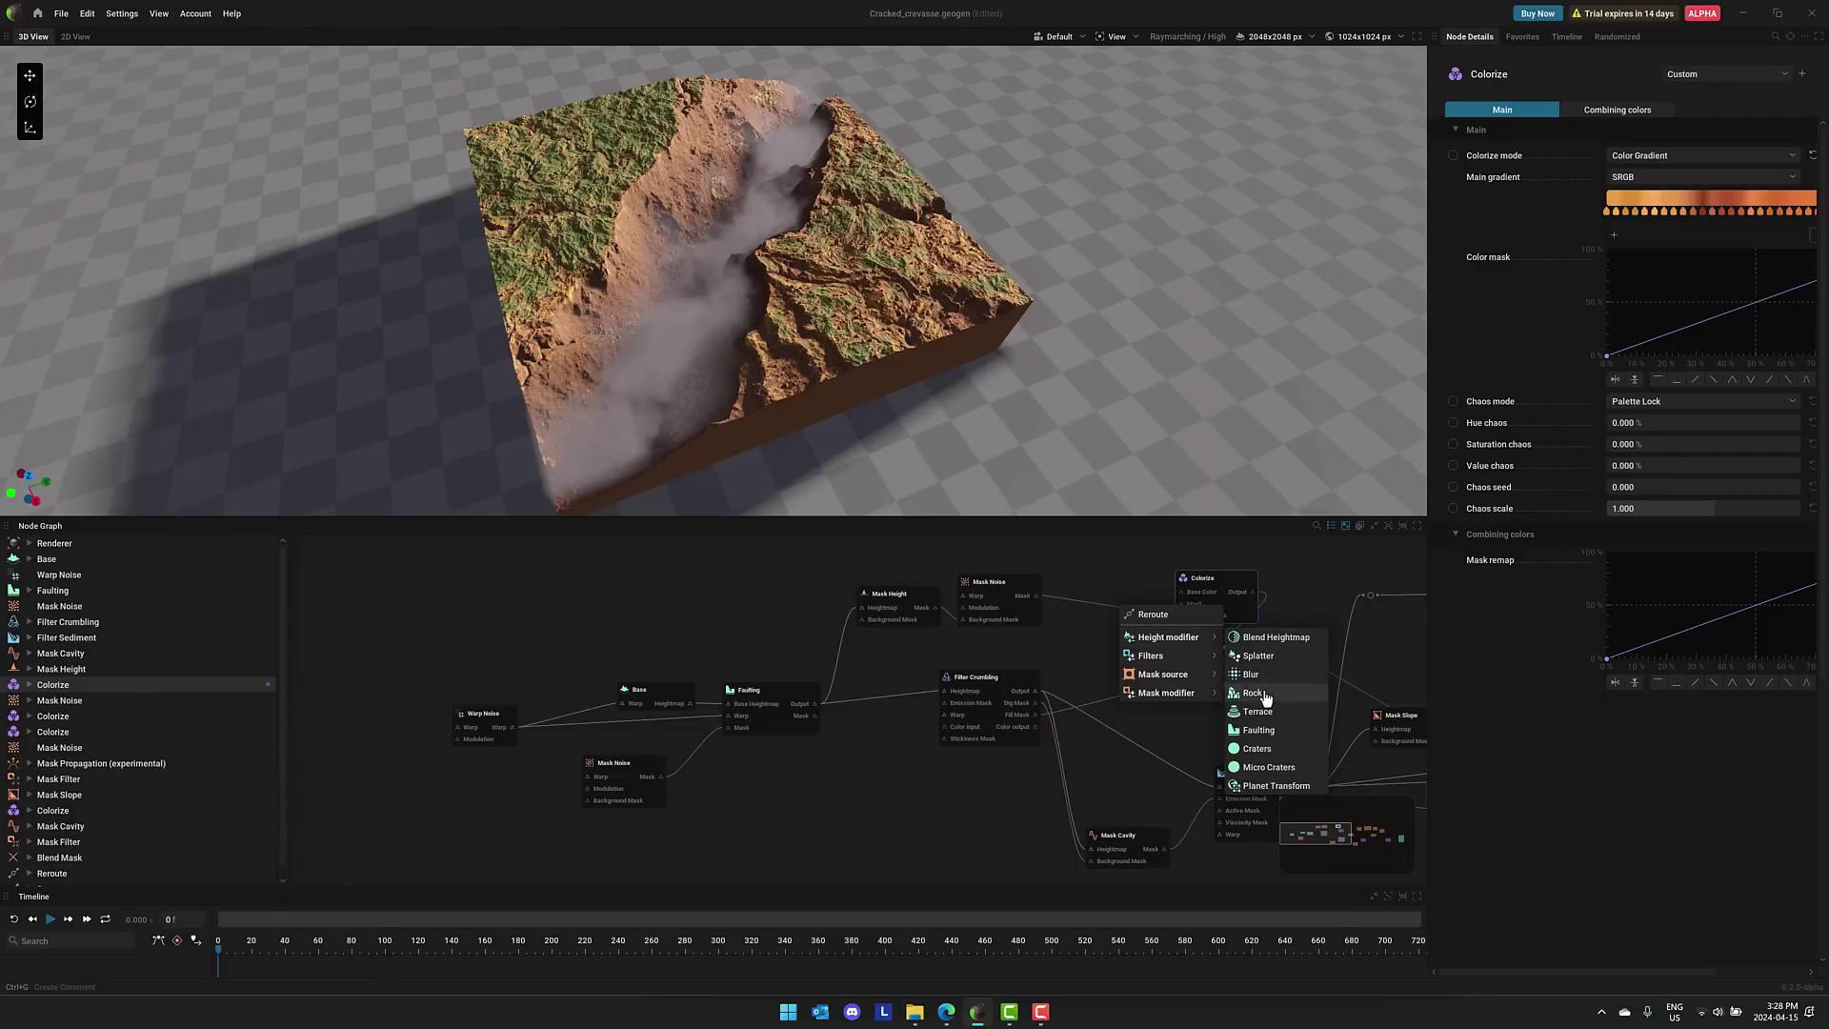
left_click(1253, 694)
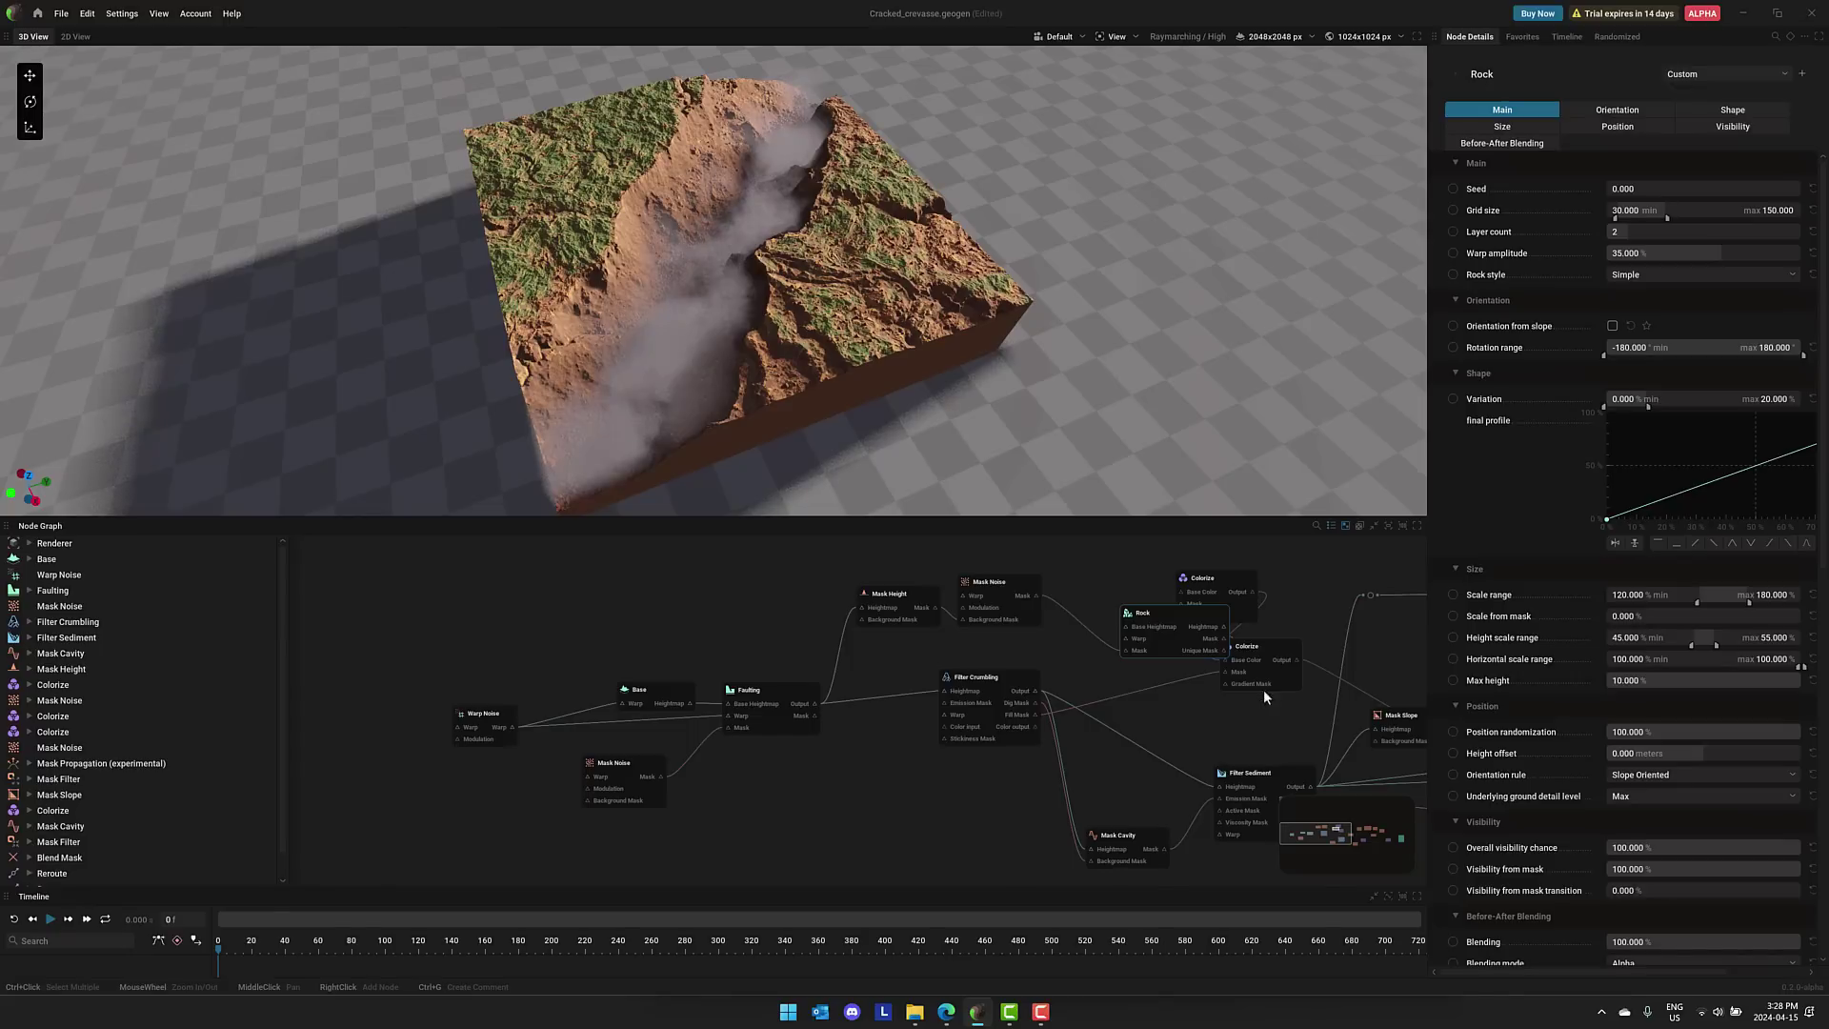
left_click_drag(1179, 611, 1115, 575)
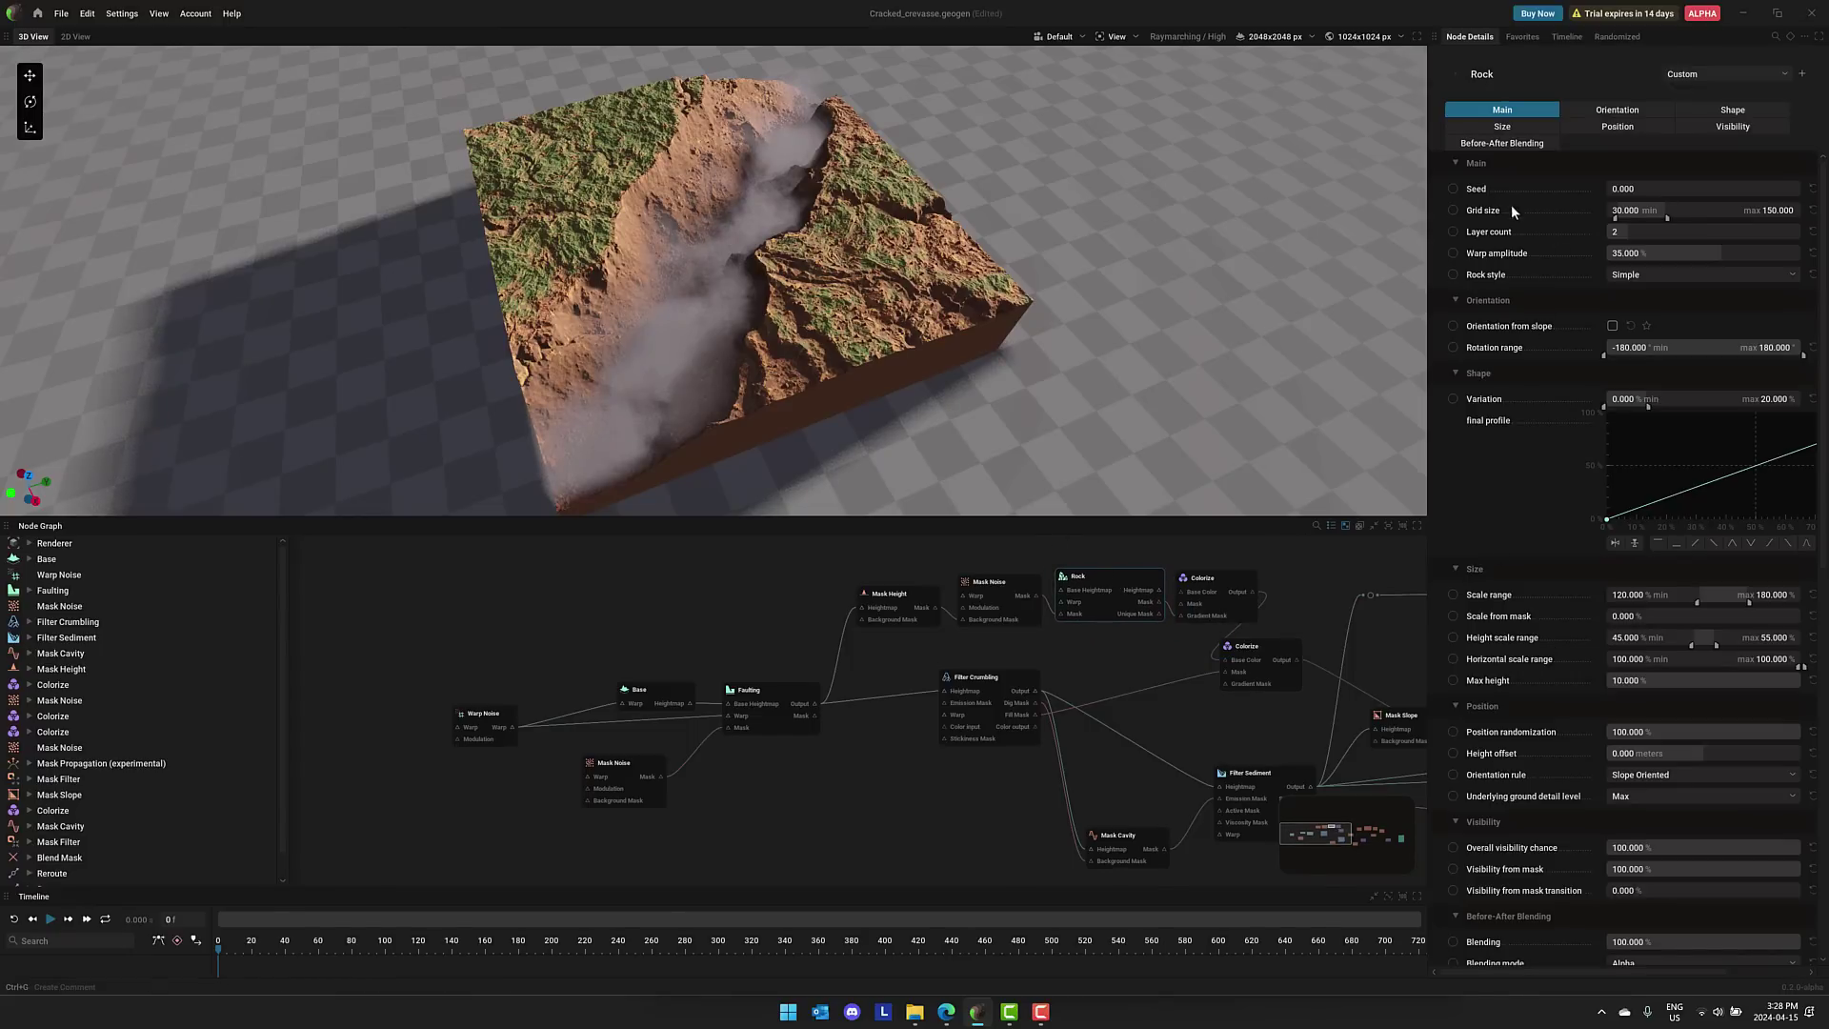
Set the Rock node's rock style to Complex and its seed to 0.887
left_click_drag(1645, 186, 1694, 186)
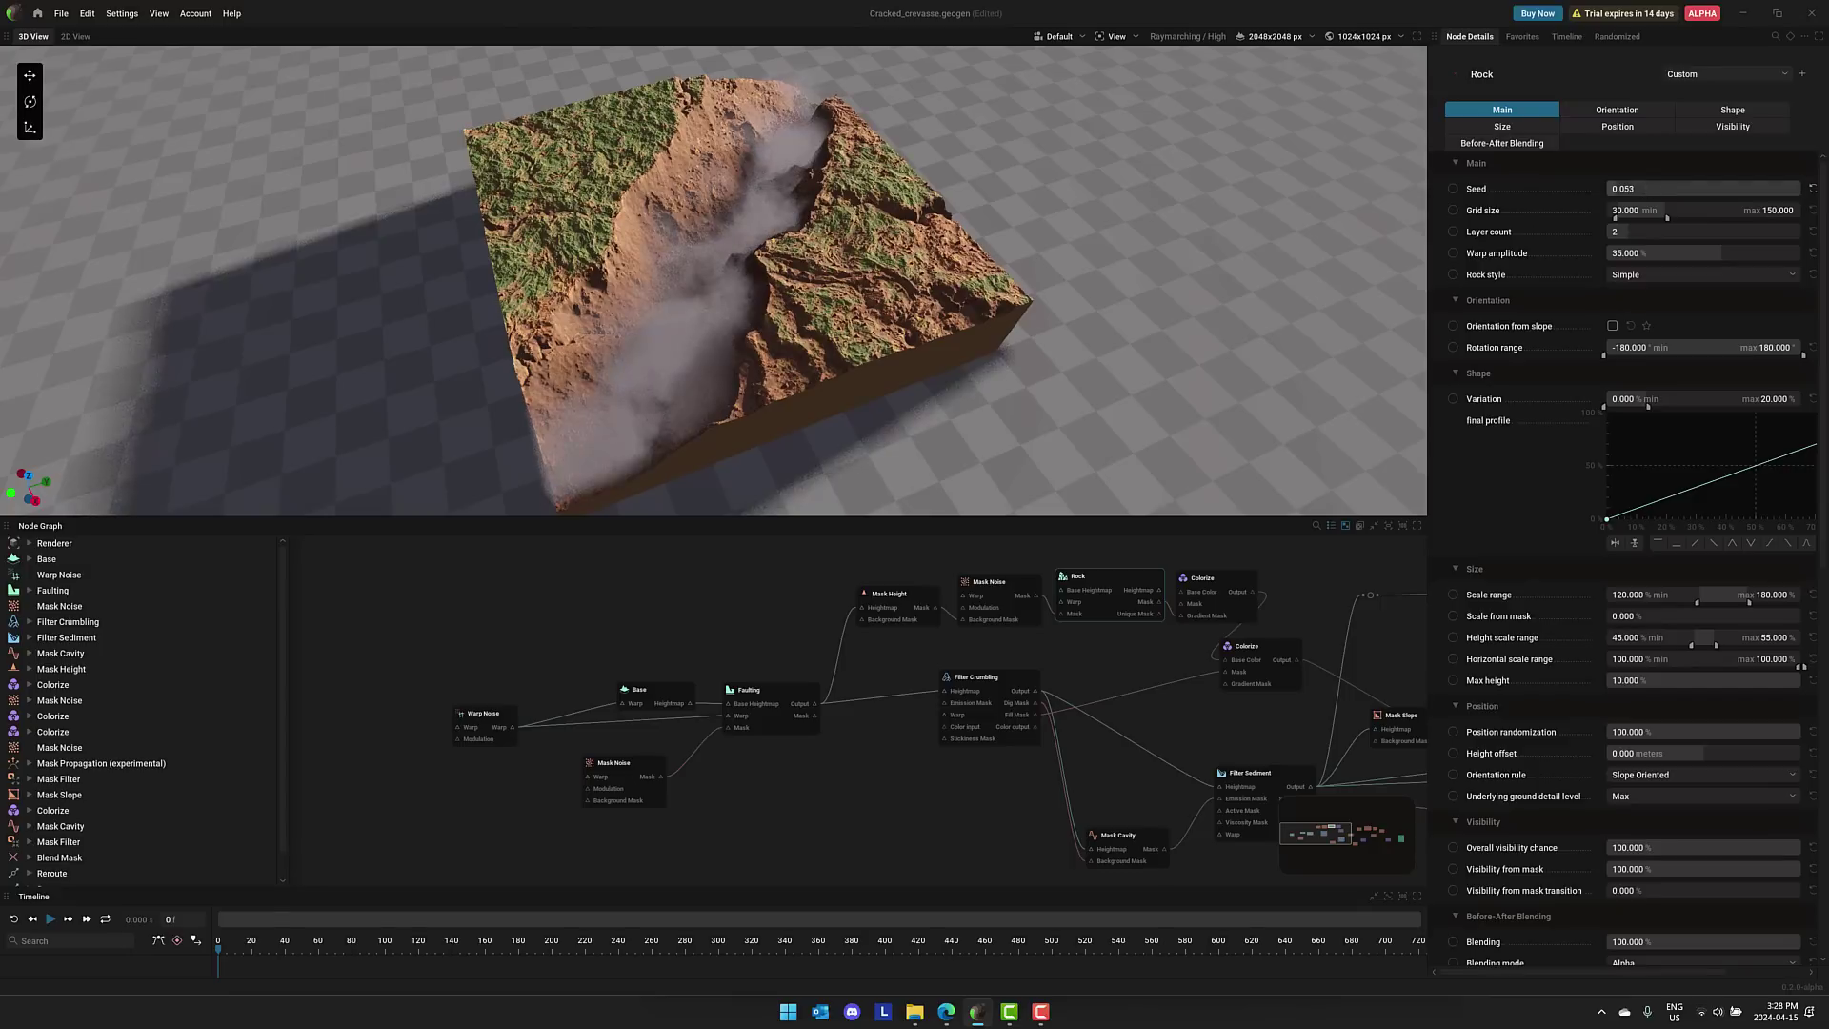
left_click(1674, 188)
left_click(1662, 274)
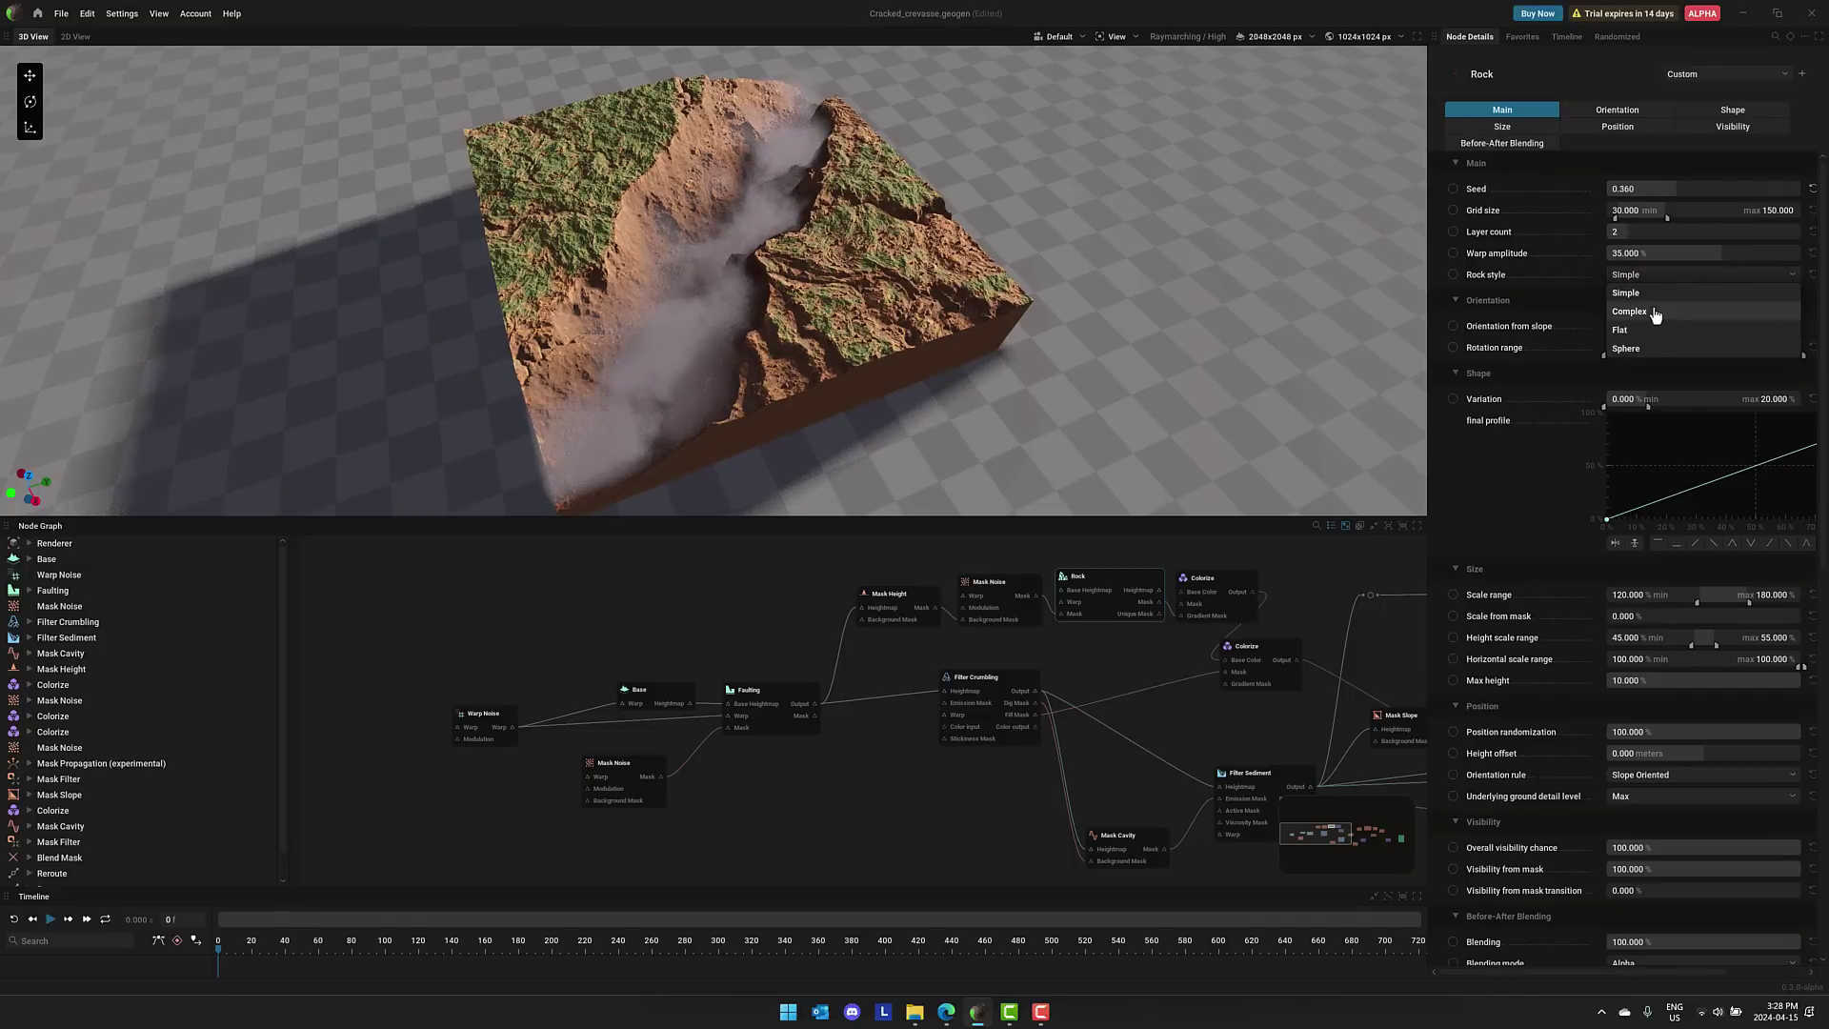
left_click(1655, 313)
scroll(735, 271, "up", 5)
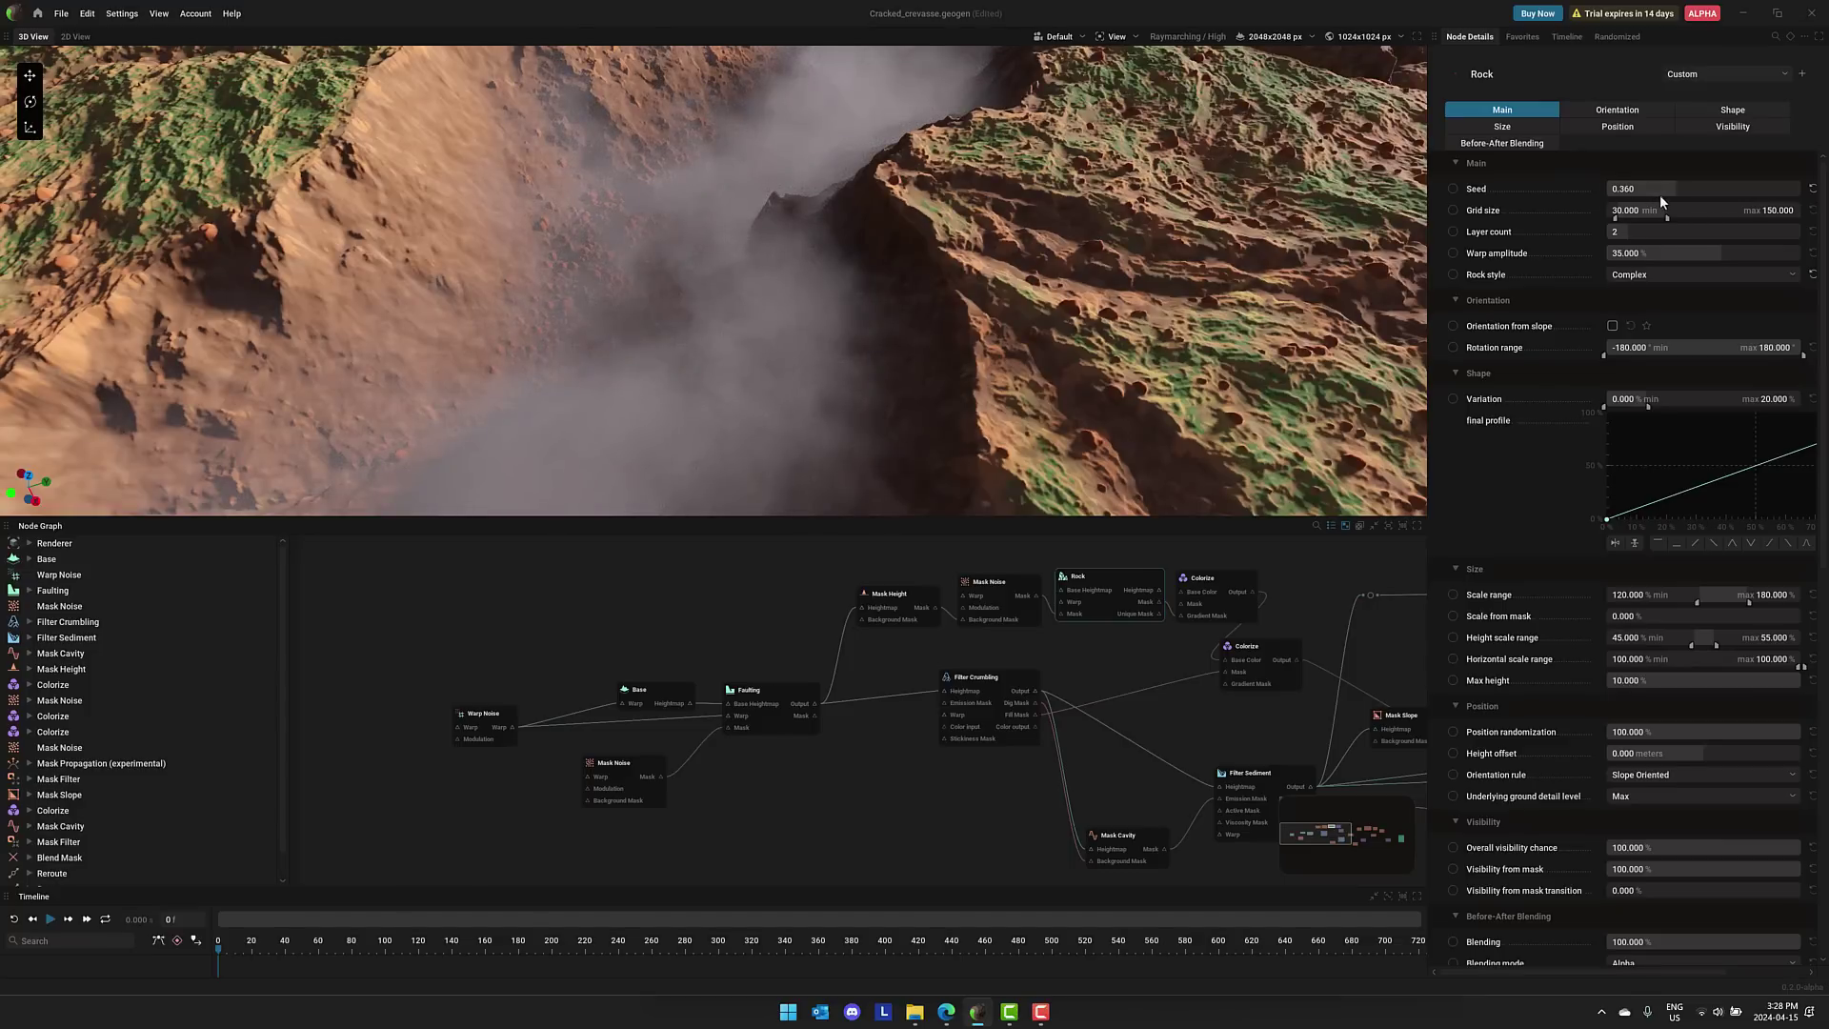
left_click_drag(1662, 189, 1777, 189)
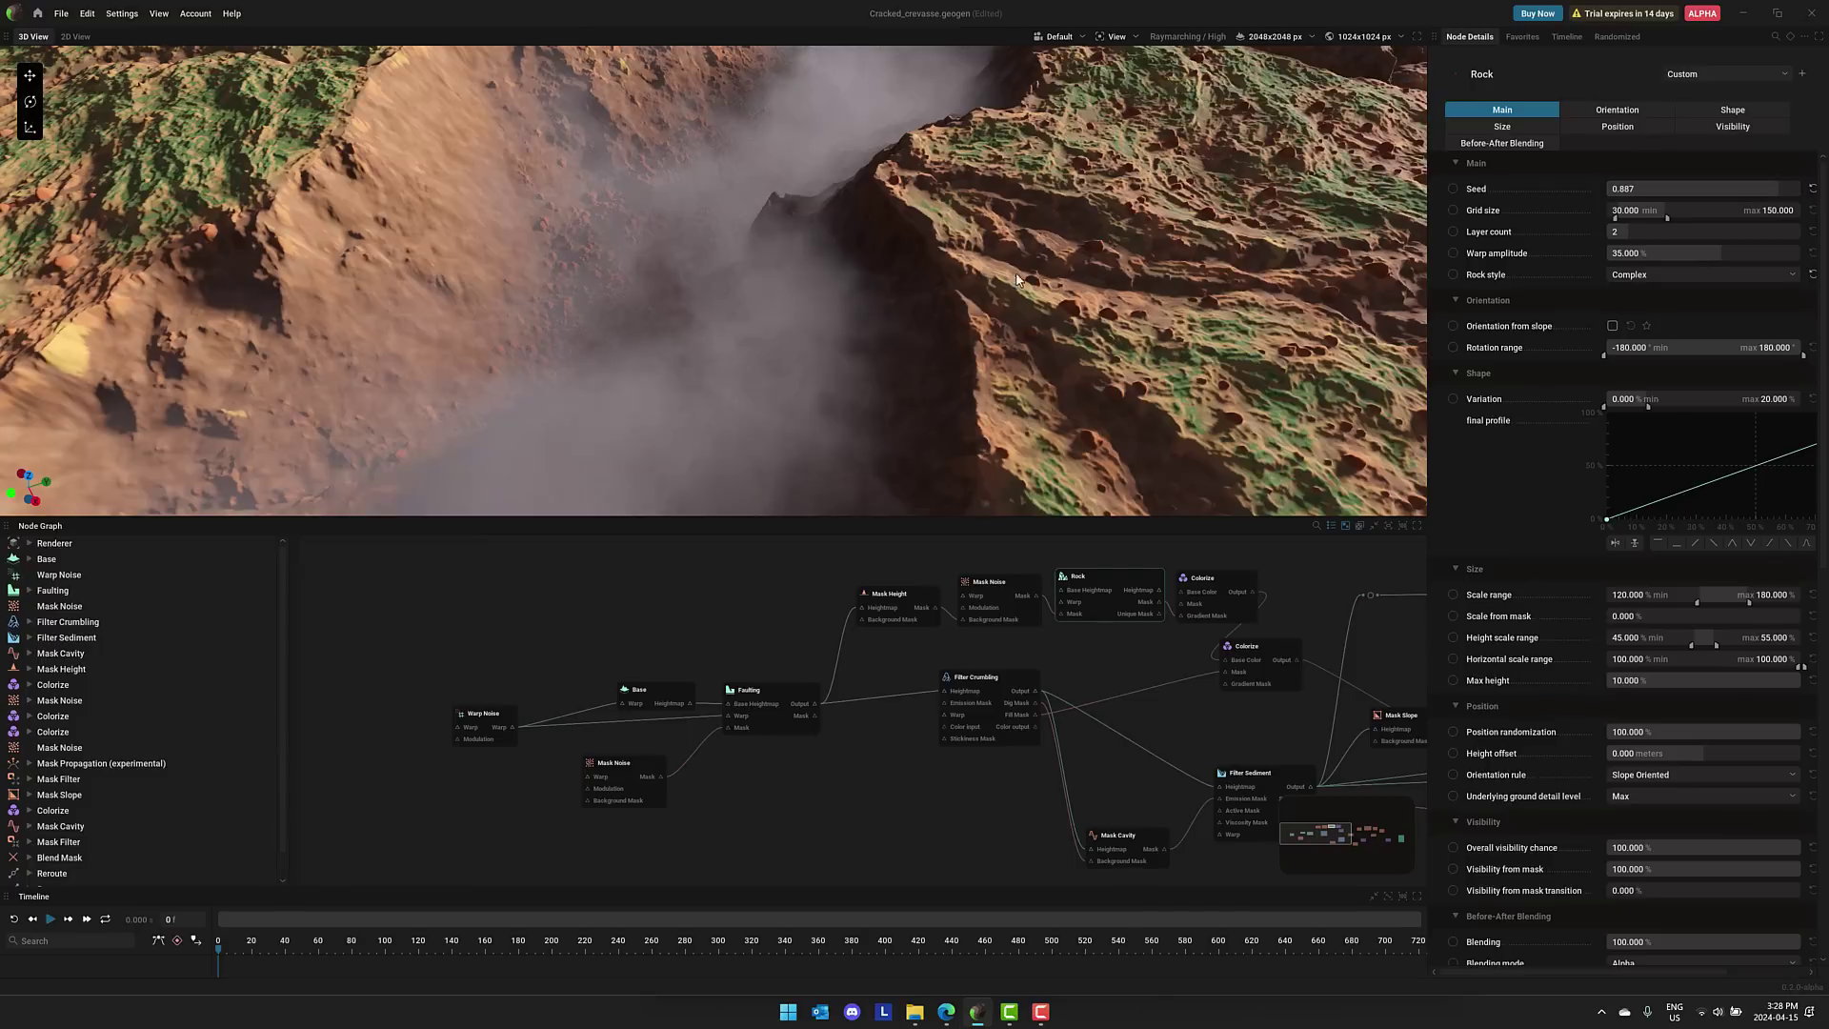
Activate water in the Renderer node and set the water level to 512 meters
scroll(983, 700, "down", 3)
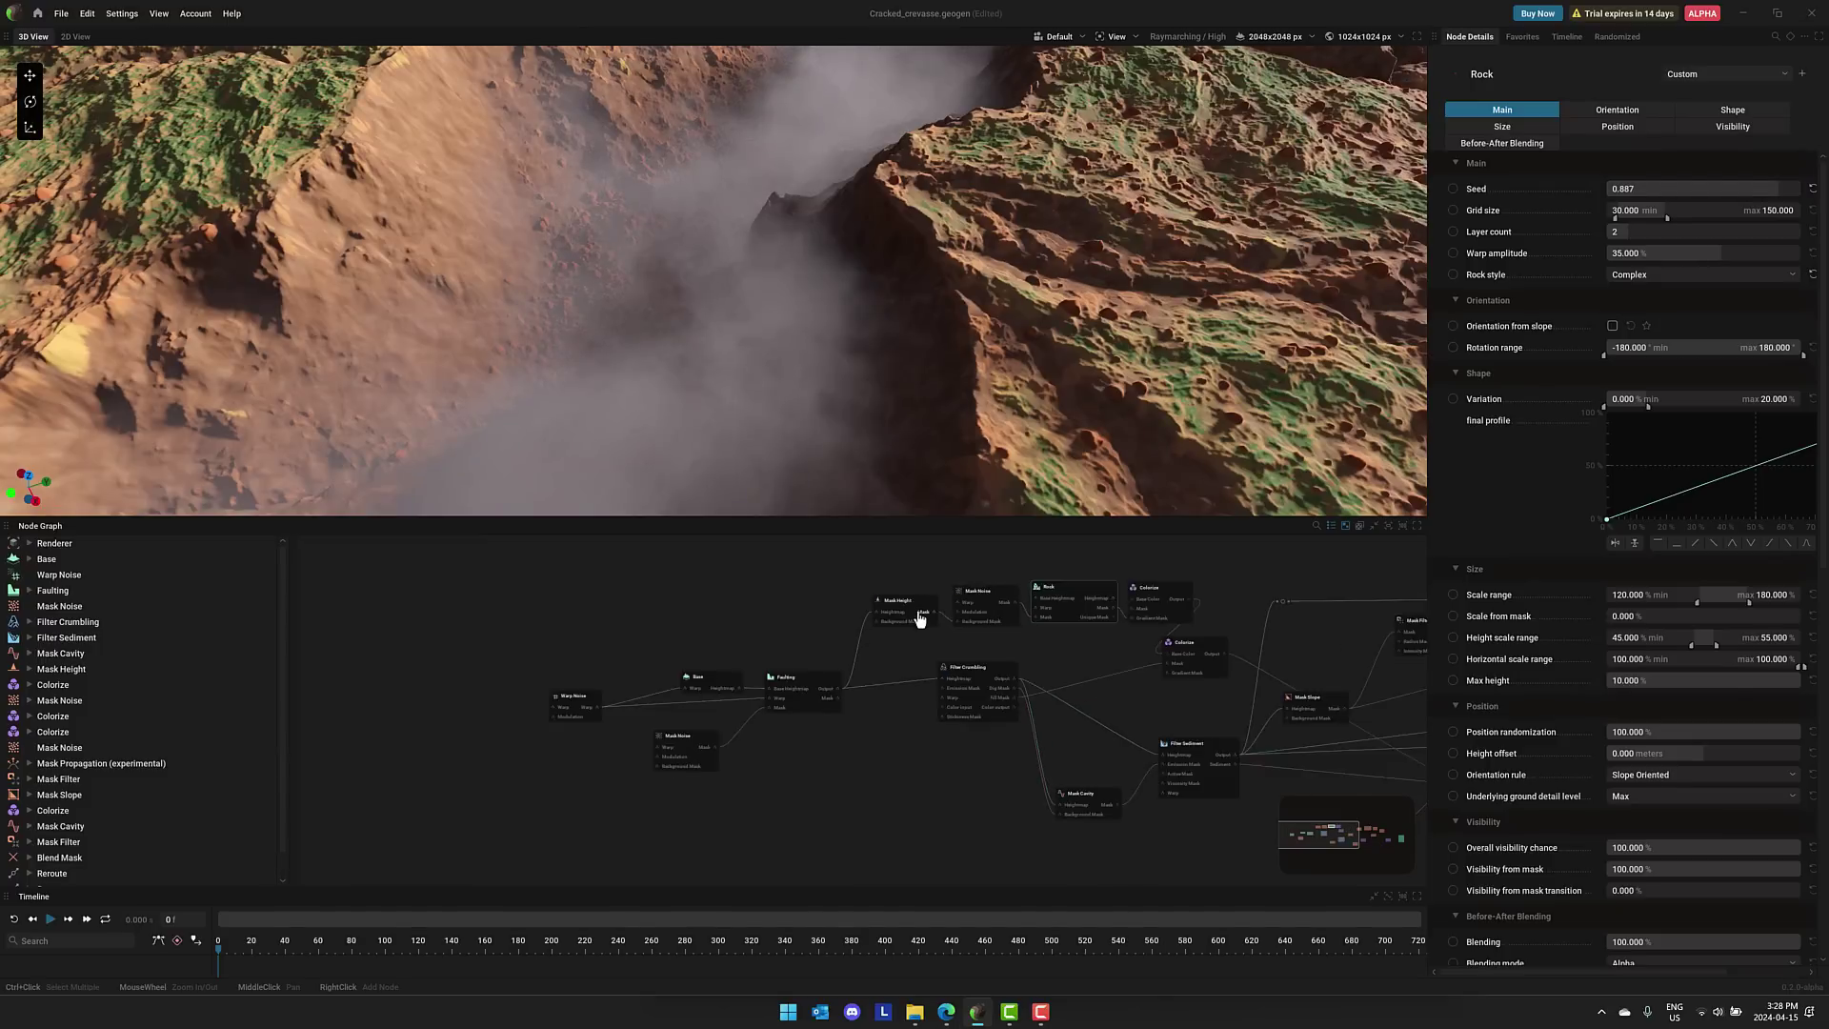
middle_click_drag(983, 700, 720, 686)
middle_click_drag(988, 708, 756, 689)
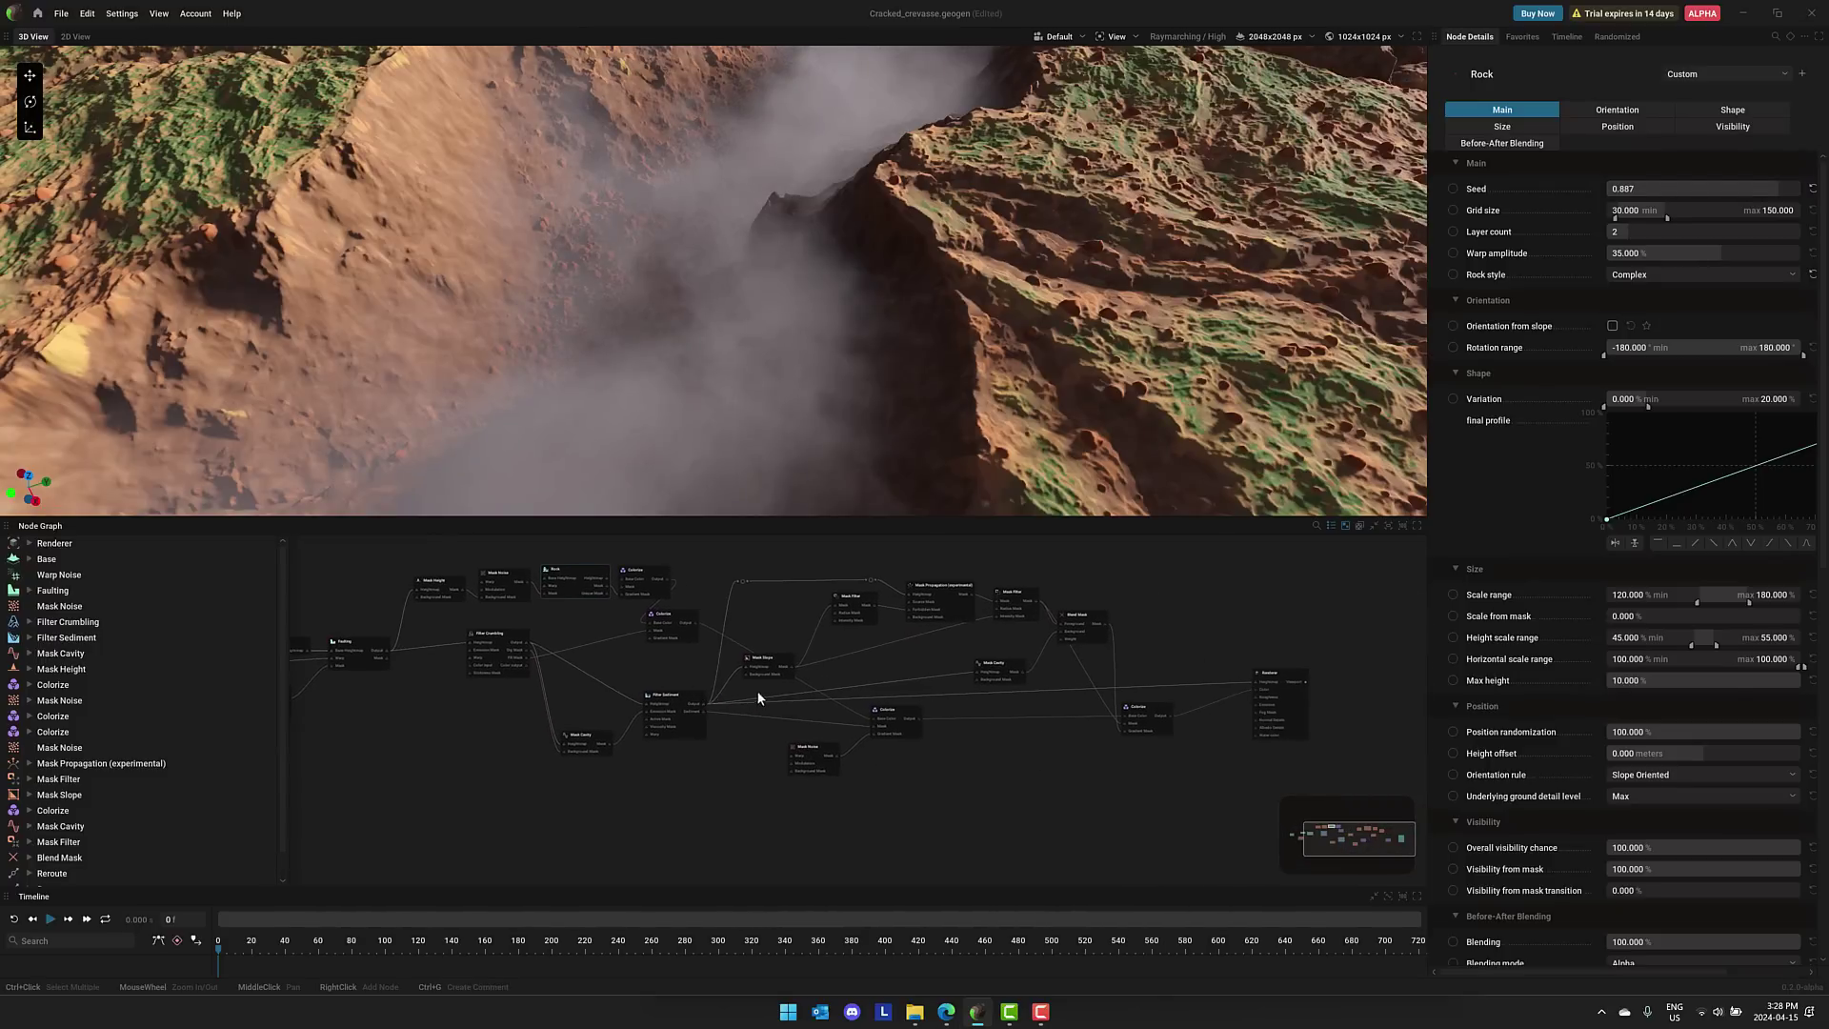
scroll(1084, 700, "up", 3)
middle_click_drag(1091, 703, 906, 717)
scroll(959, 276, "down", 5)
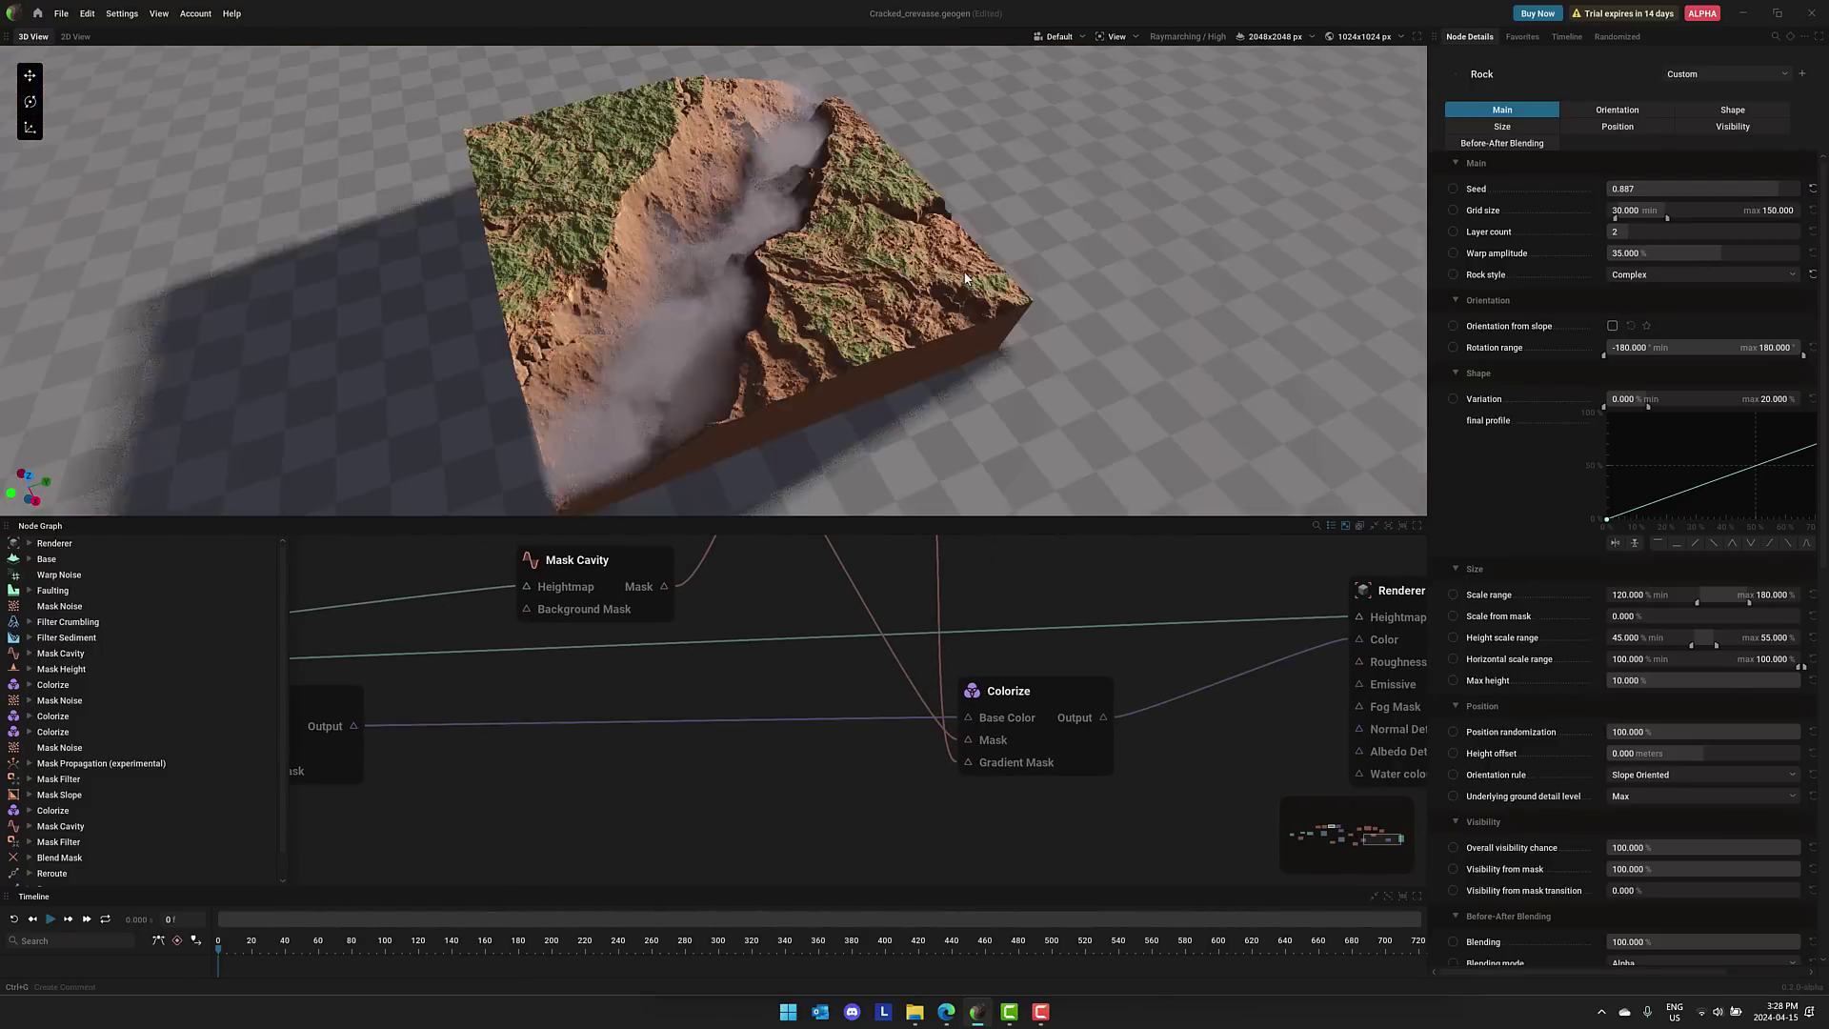
scroll(959, 276, "up", 3)
middle_click_drag(697, 606, 1473, 643)
middle_click_drag(1137, 698, 546, 719)
middle_click_drag(1031, 735, 638, 662)
middle_click_drag(888, 717, 857, 730)
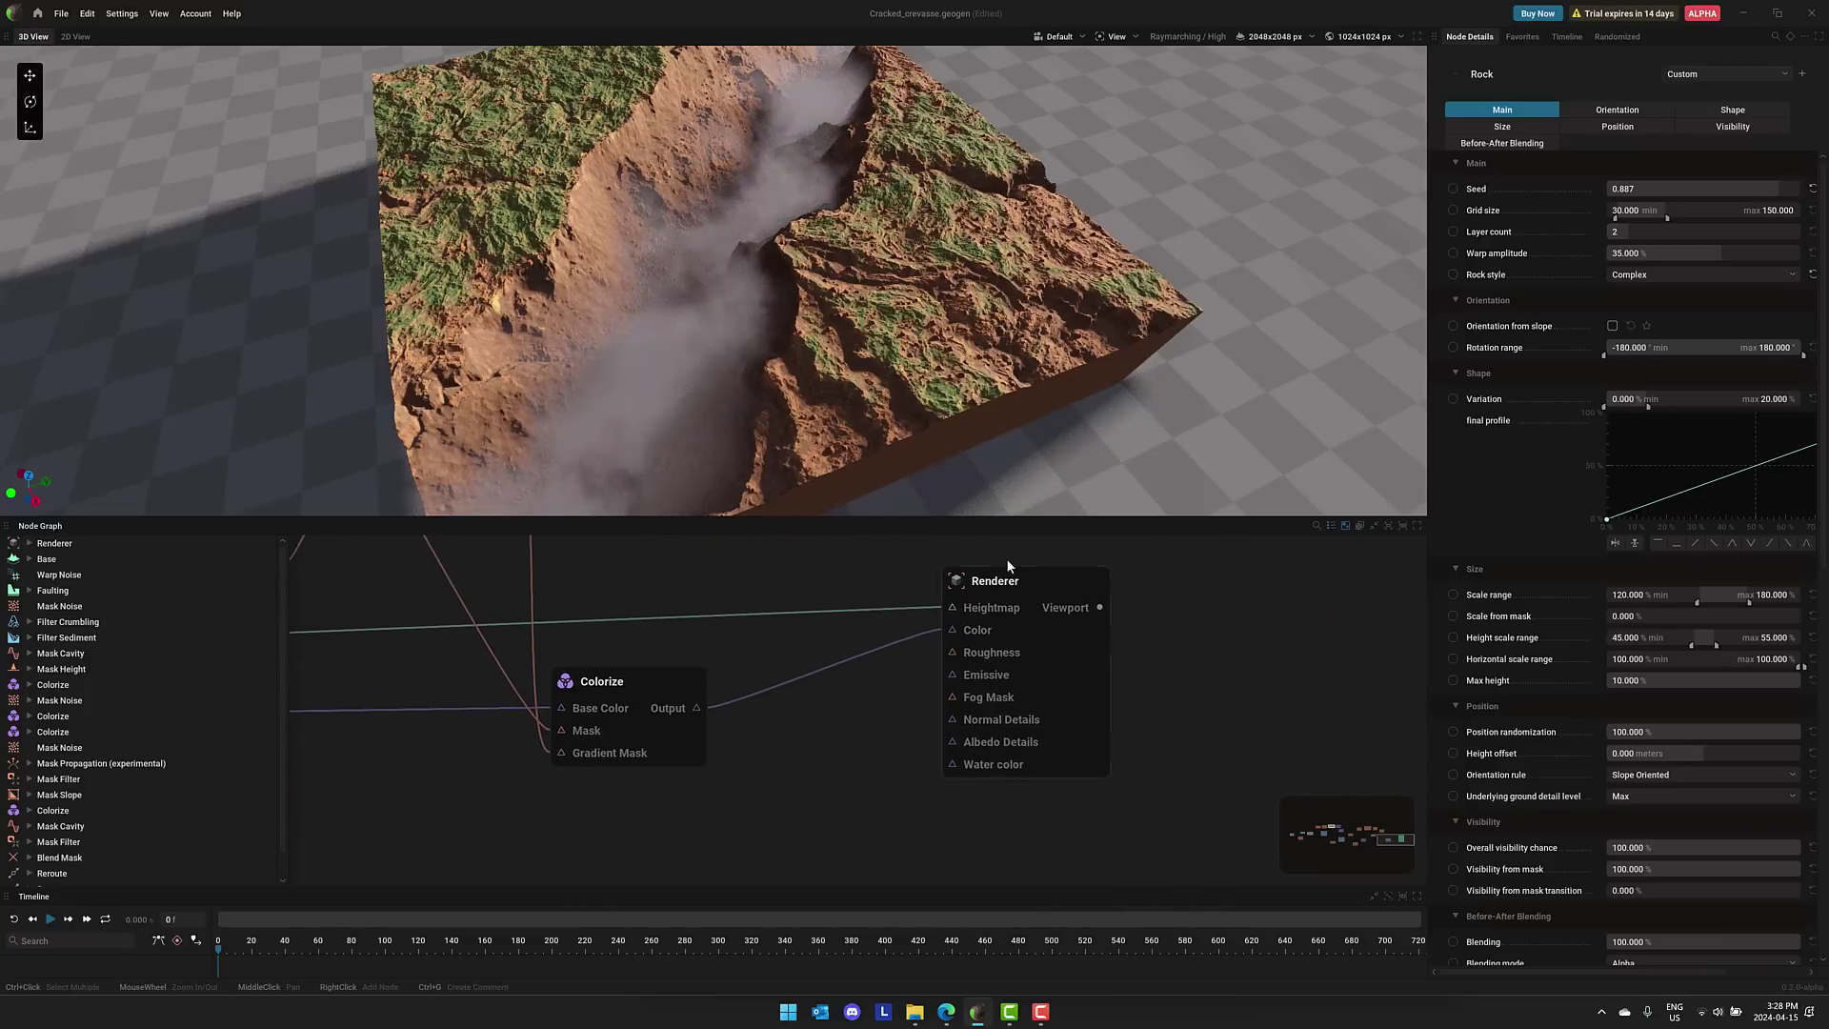
left_click(1004, 738)
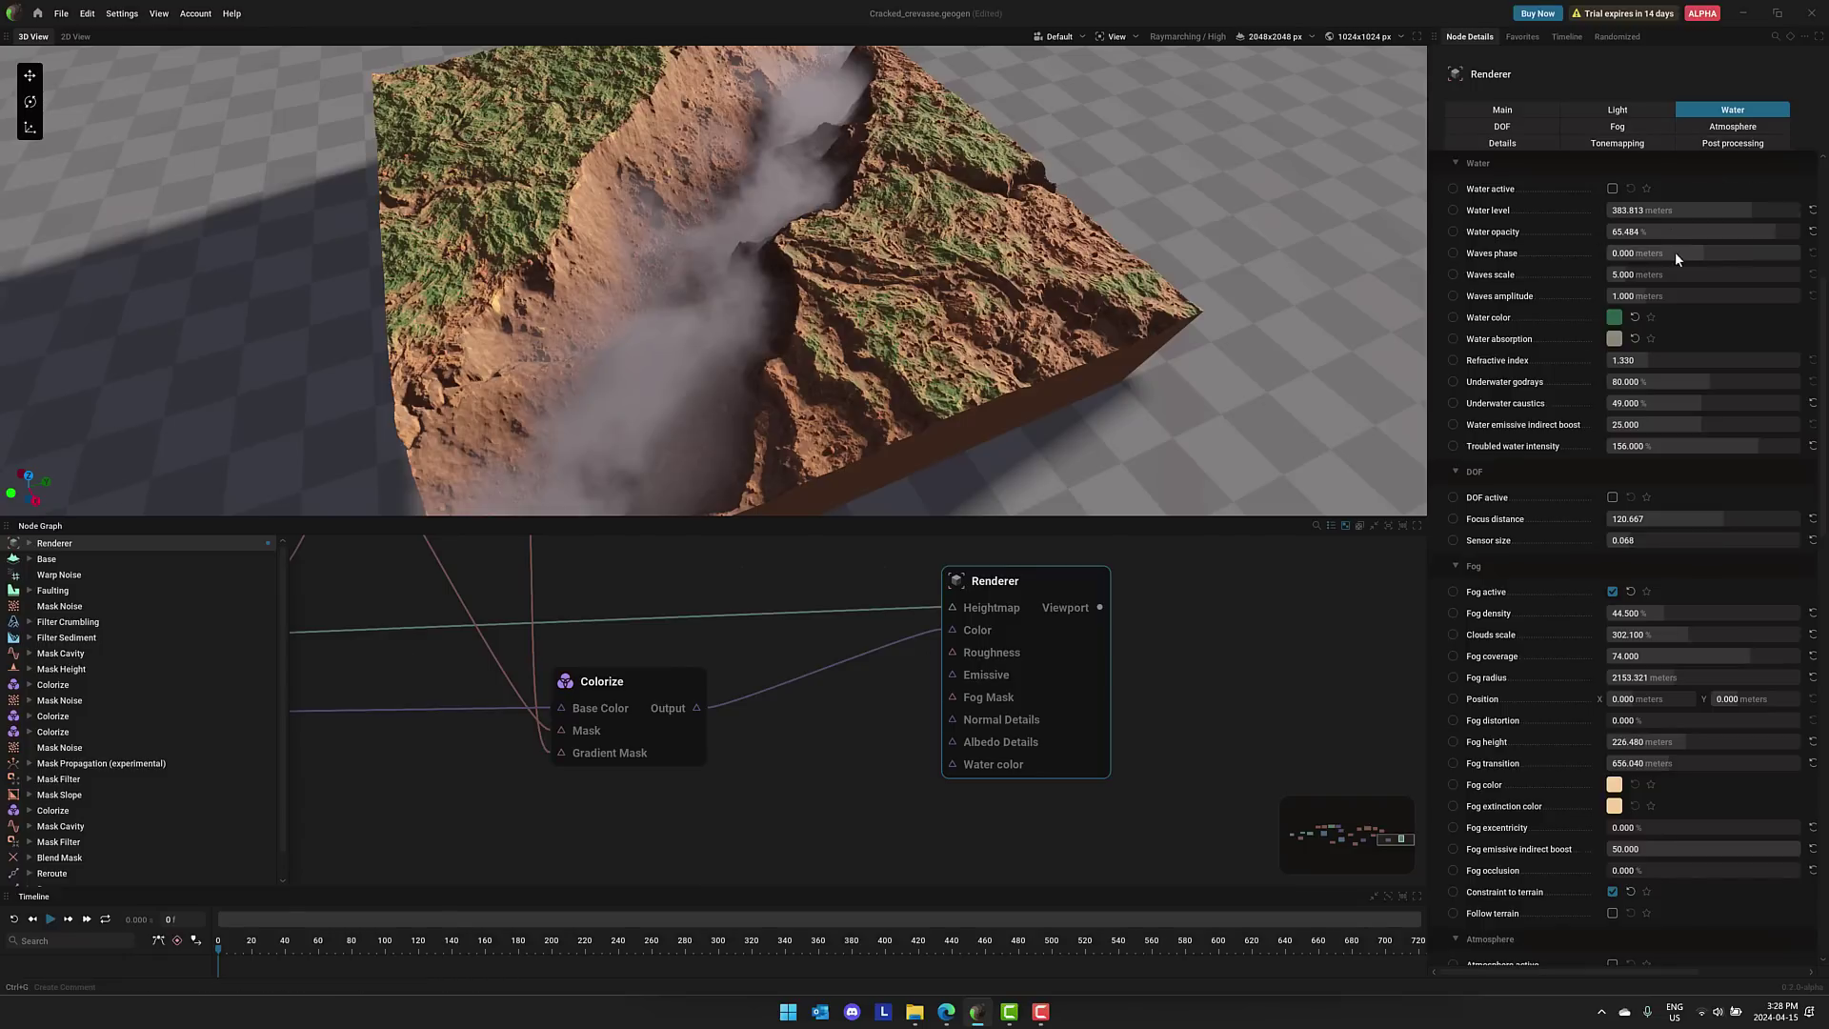
left_click(1612, 190)
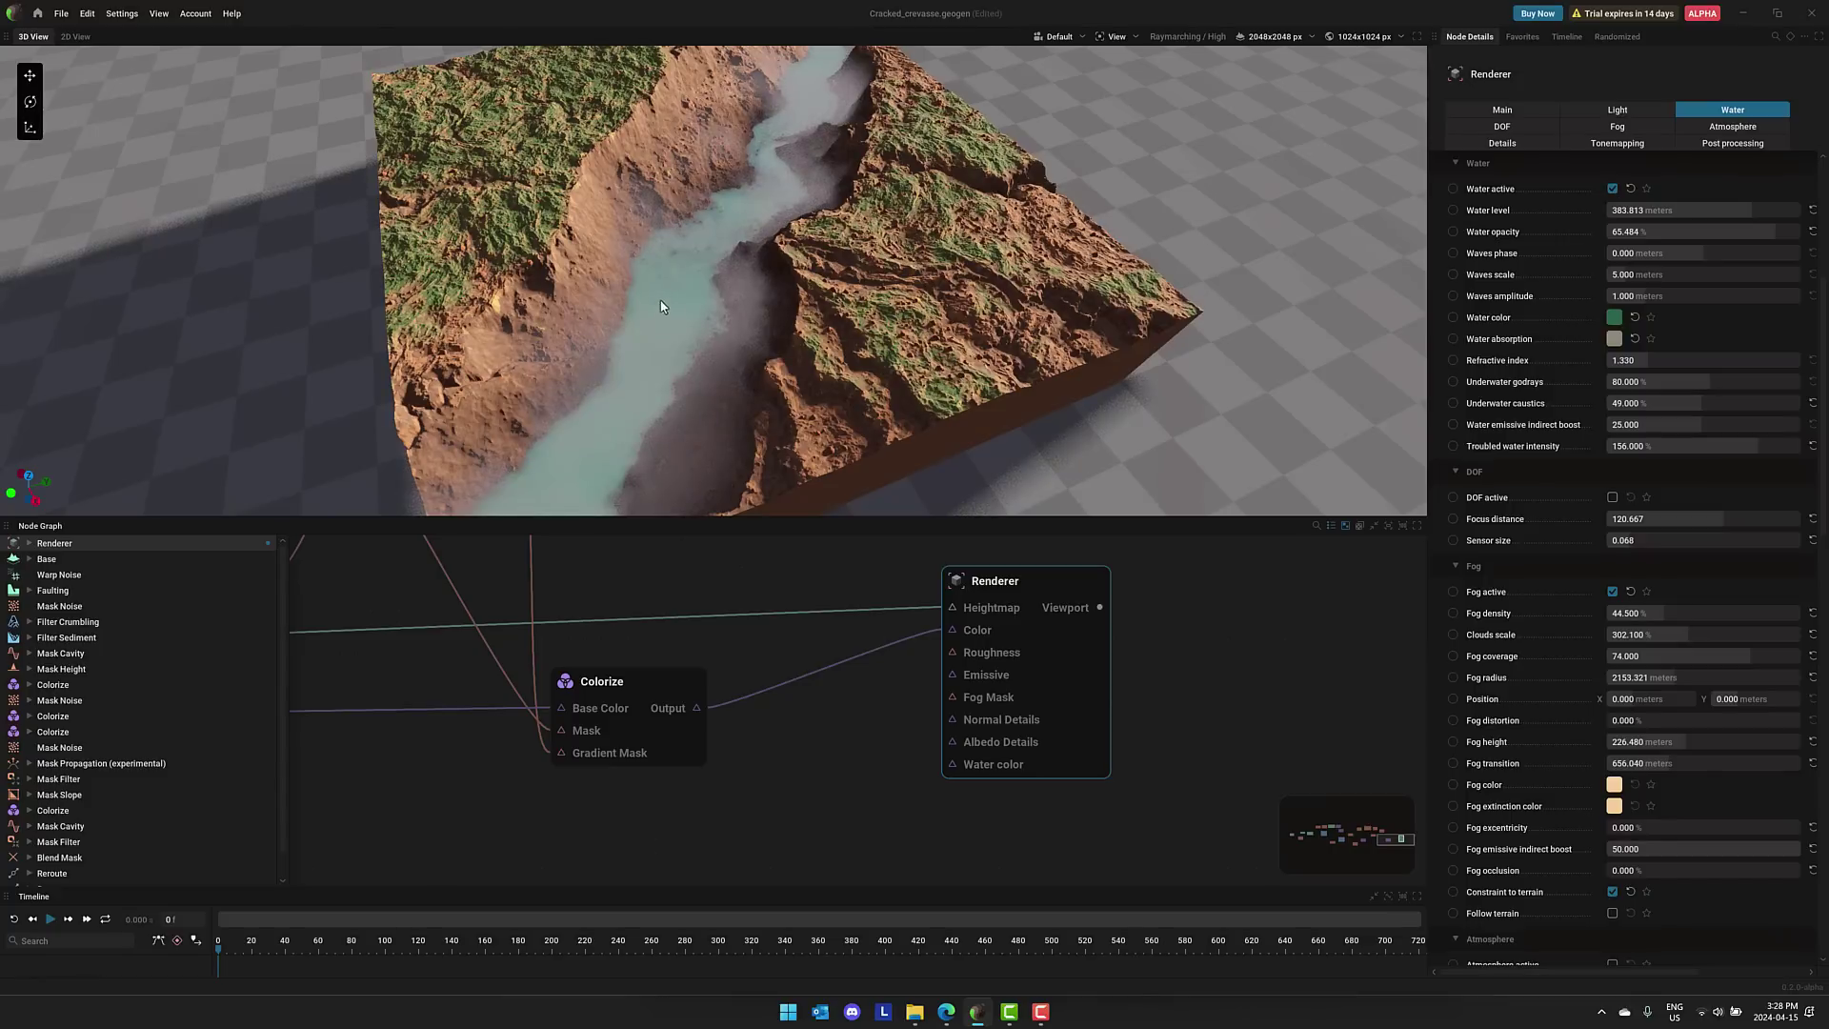
left_click_drag(1649, 210, 1676, 209)
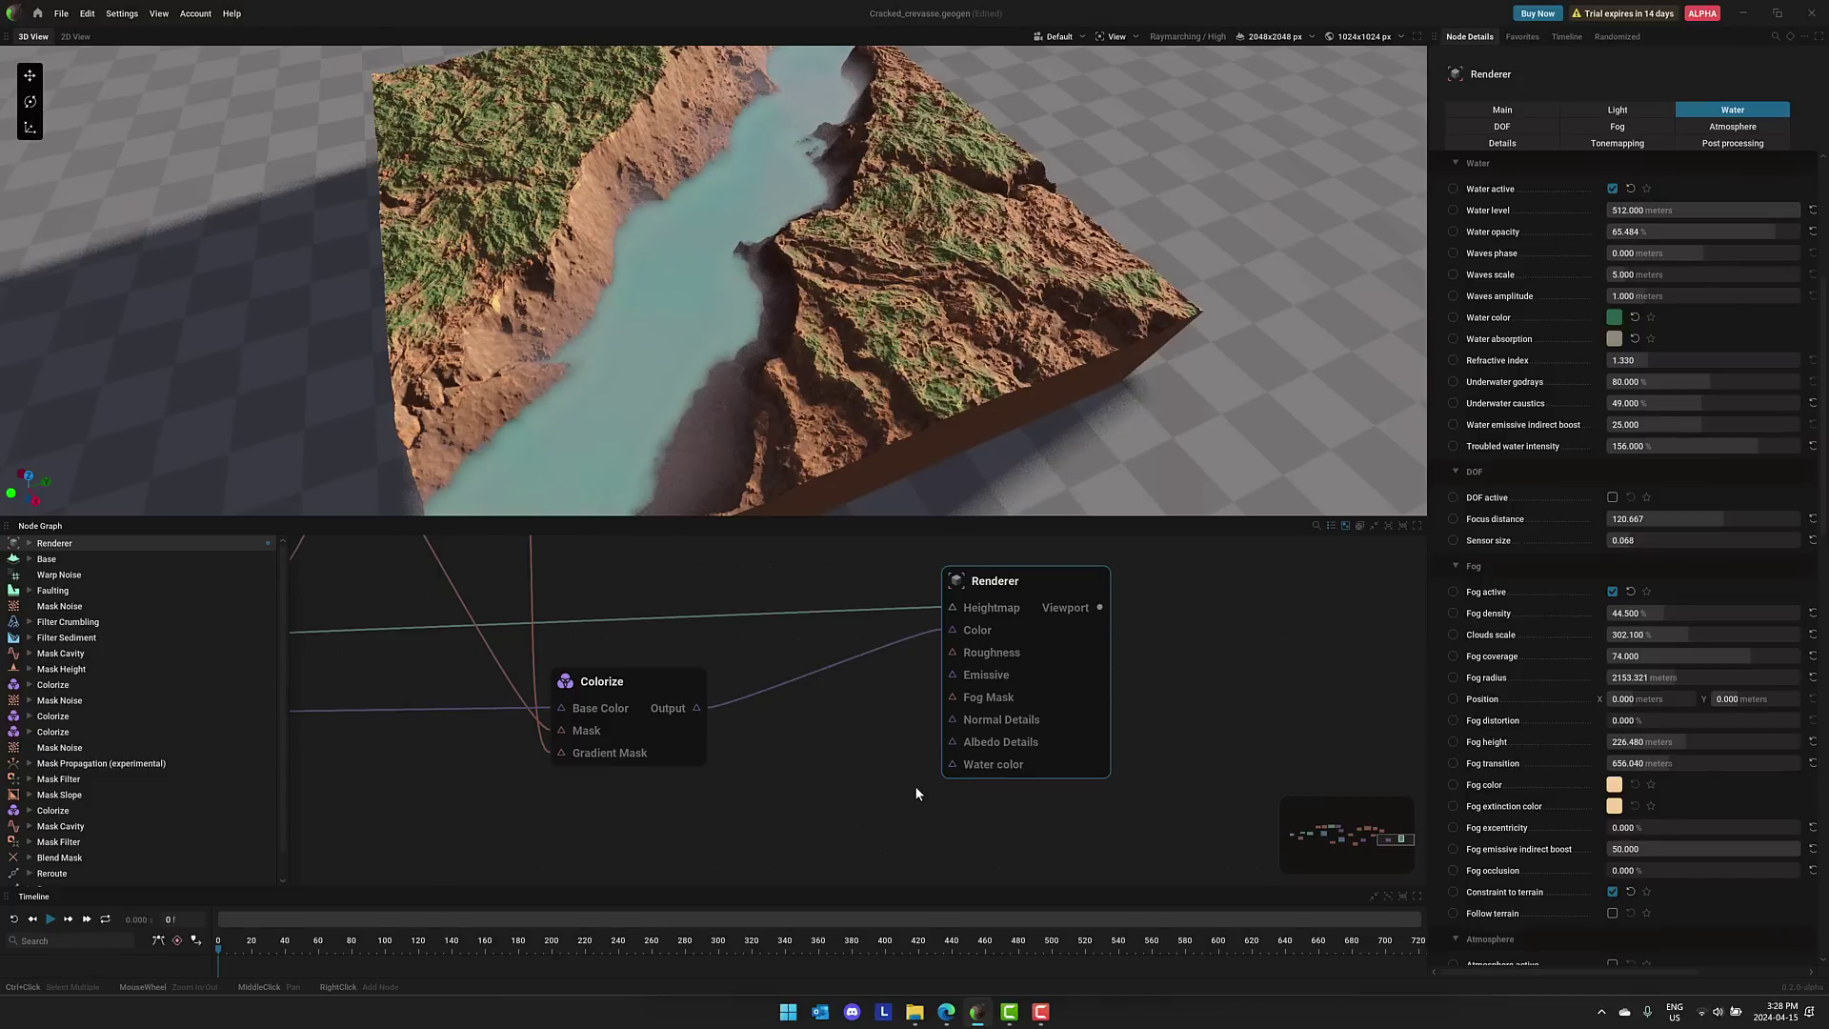
Preview the output of the Colorize node that feeds the Renderer's color input
middle_click_drag(952, 769, 1096, 706)
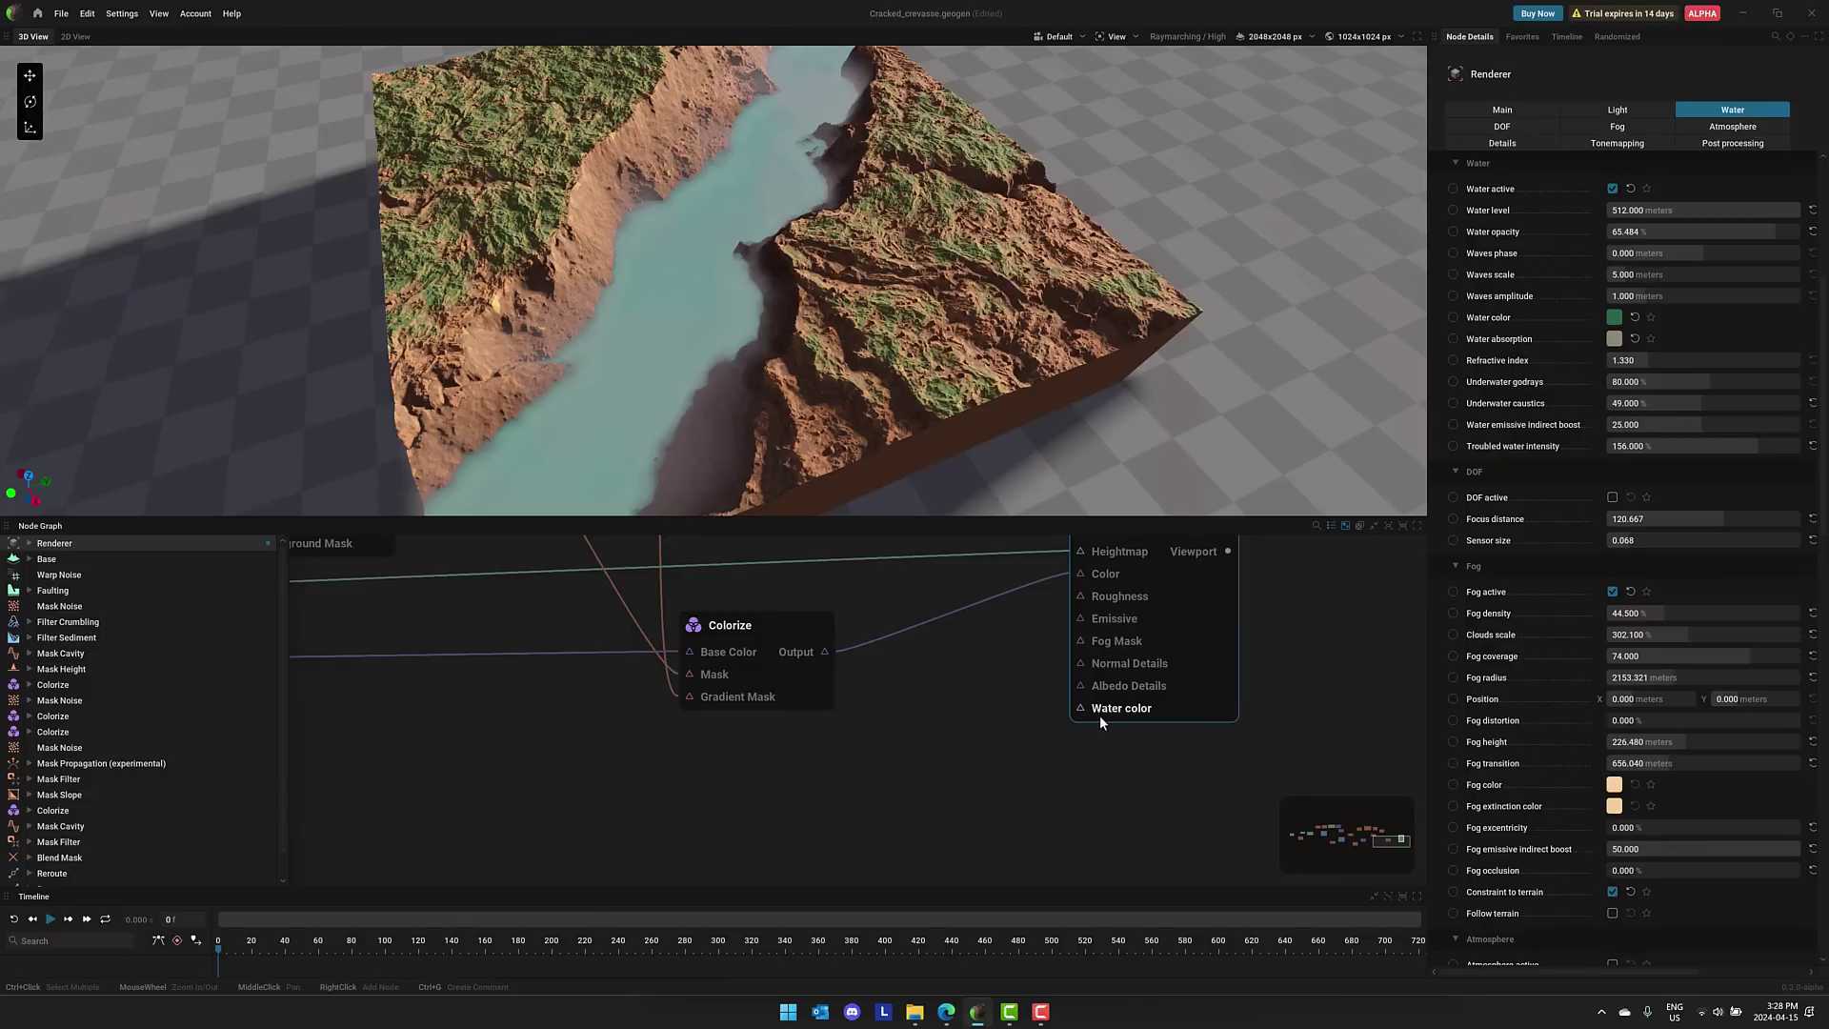
middle_click_drag(1021, 682, 1096, 883)
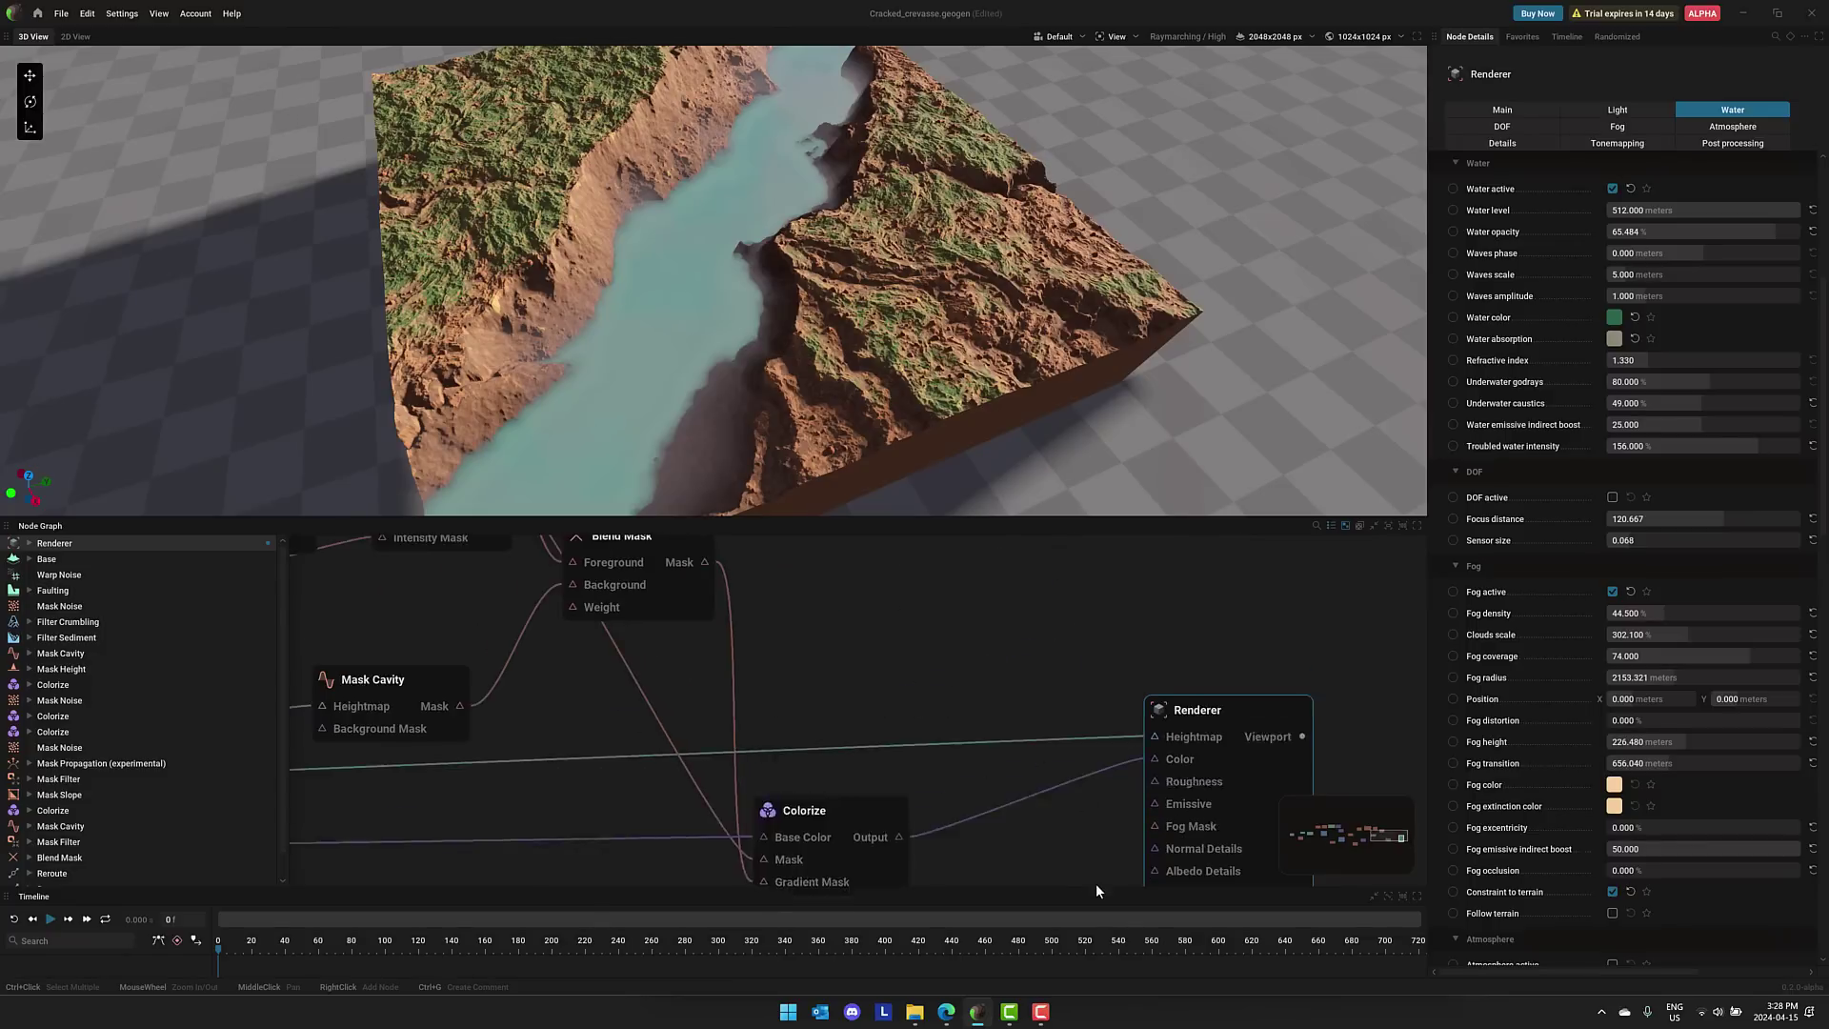
middle_click_drag(977, 654, 997, 603)
scroll(556, 251, "down", 3)
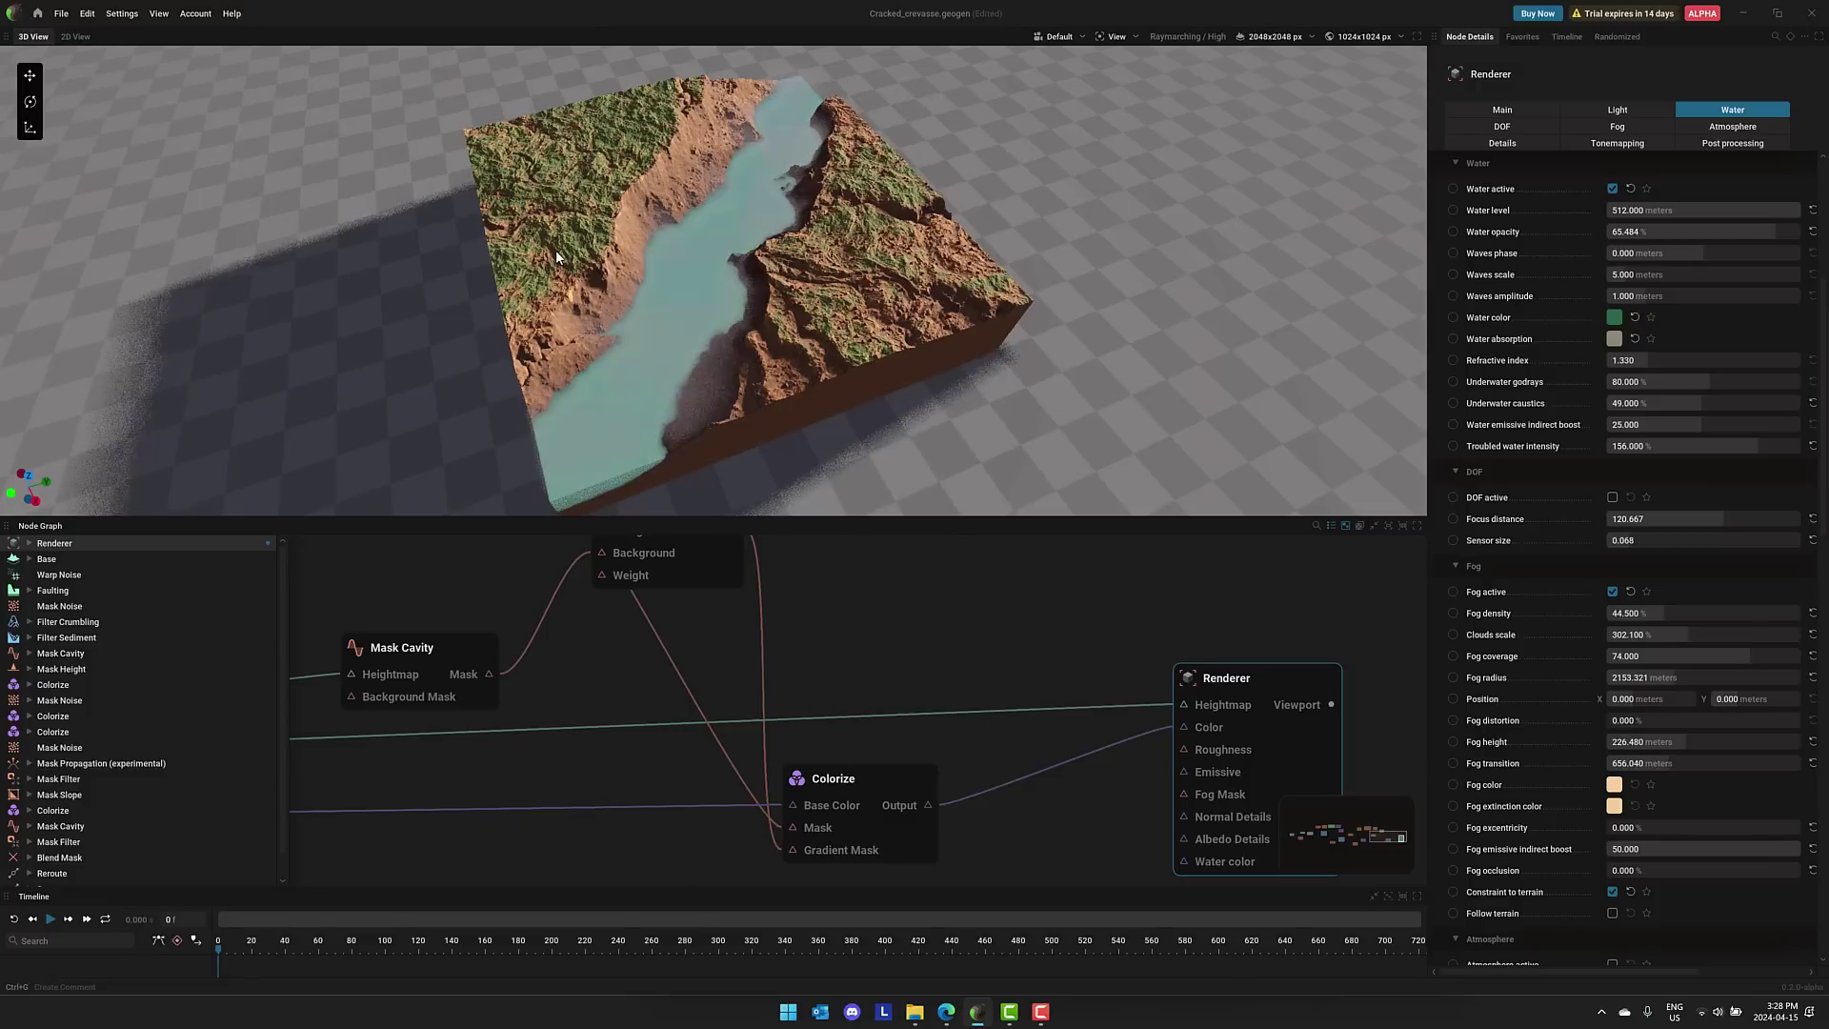
left_click(929, 810)
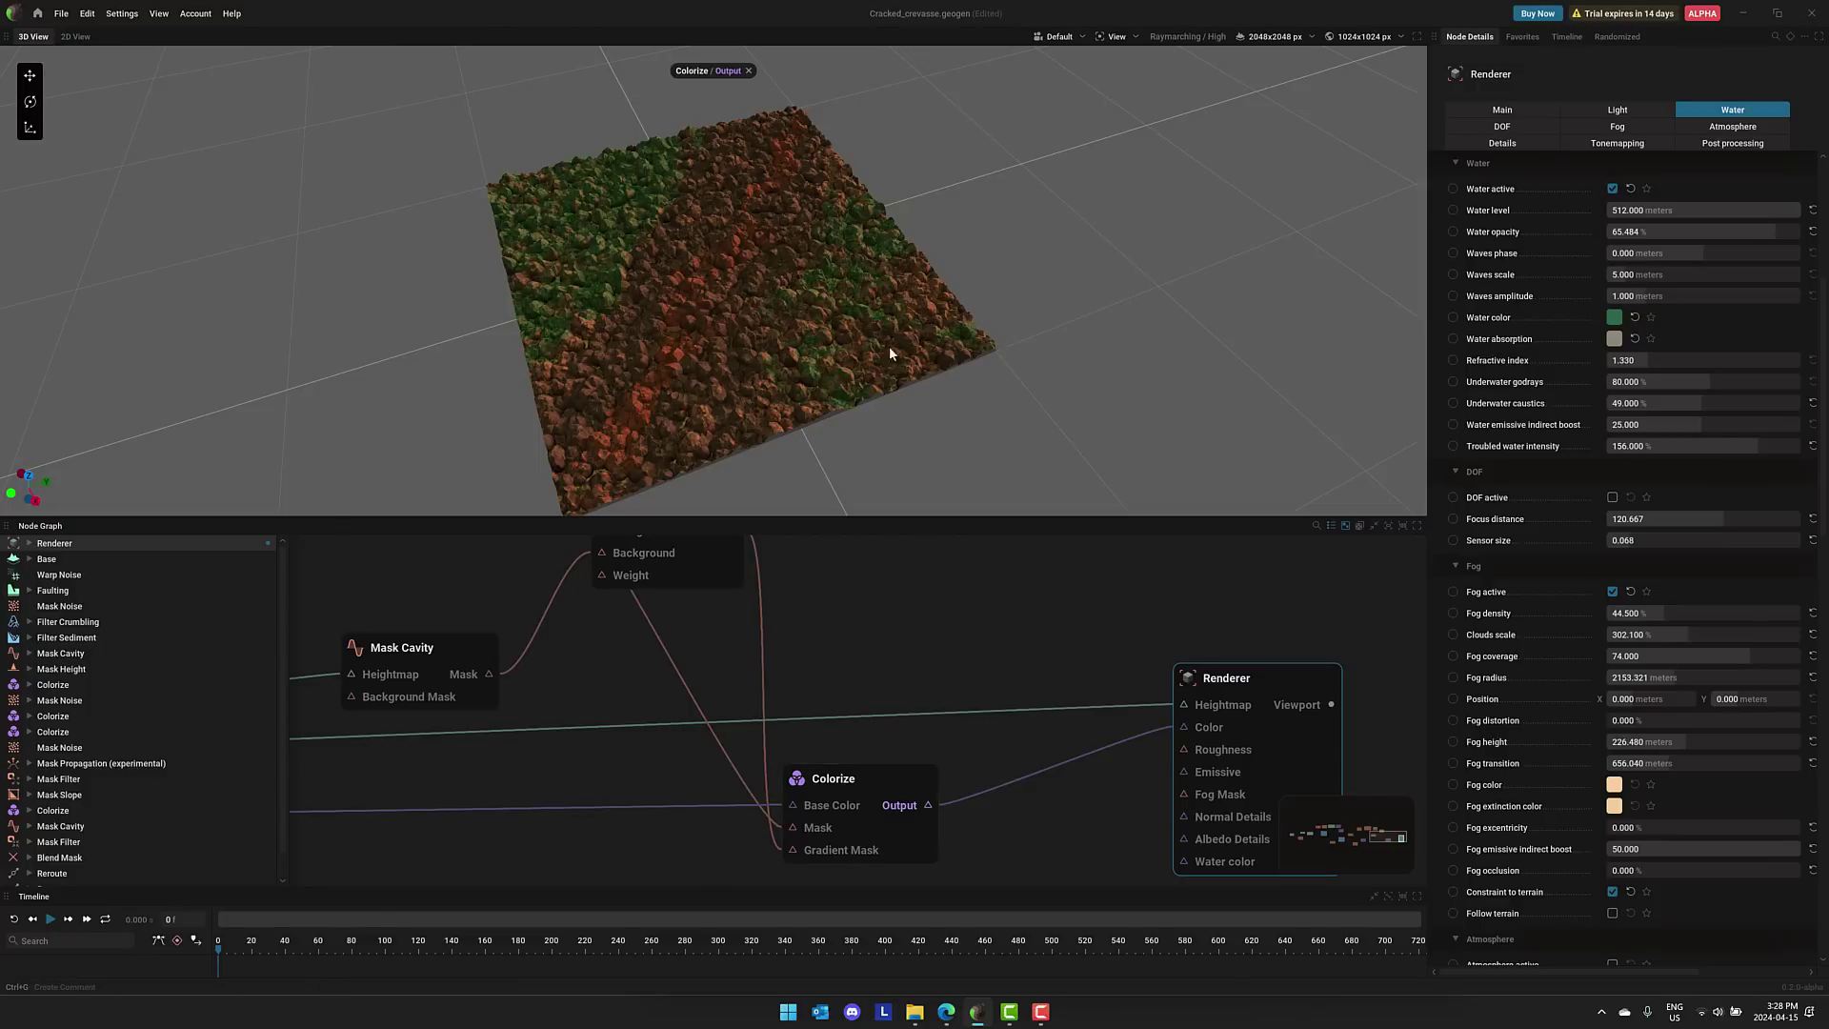
Preview the Blend Mask node's mask output on the terrain, and return the viewport to the full render
middle_click_drag(953, 631, 964, 773)
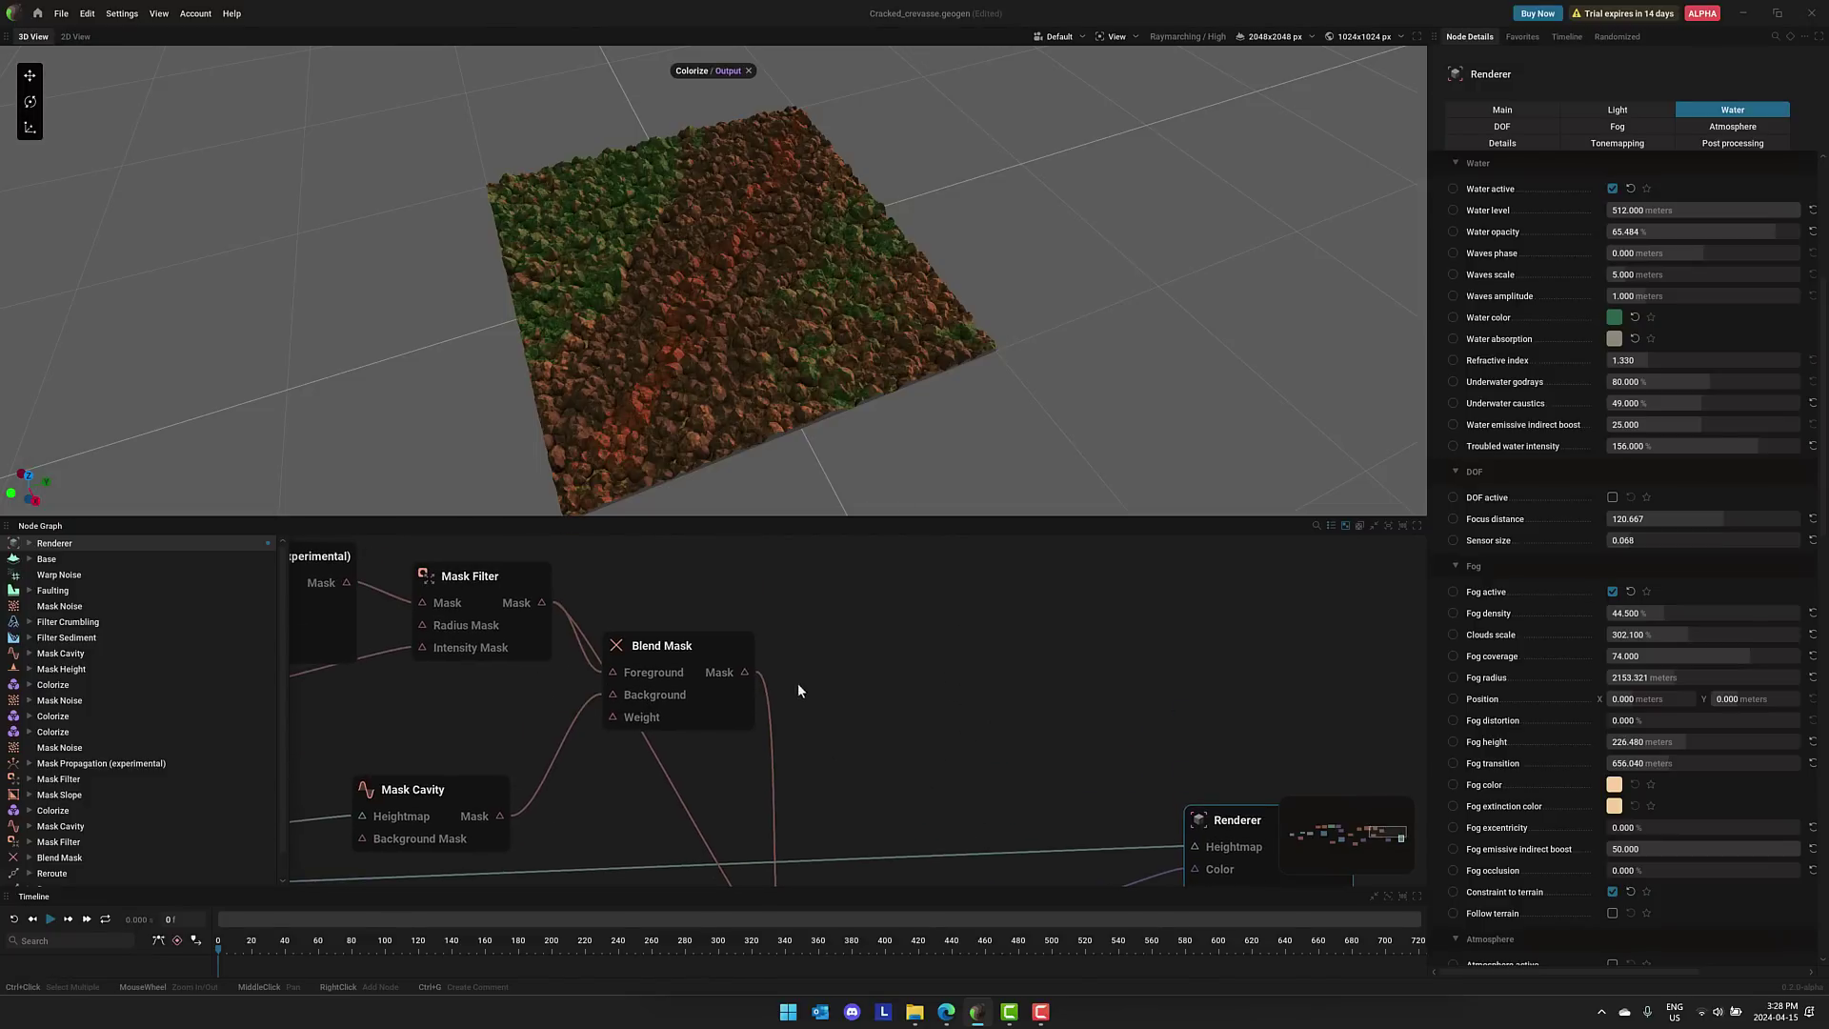
left_click(722, 673)
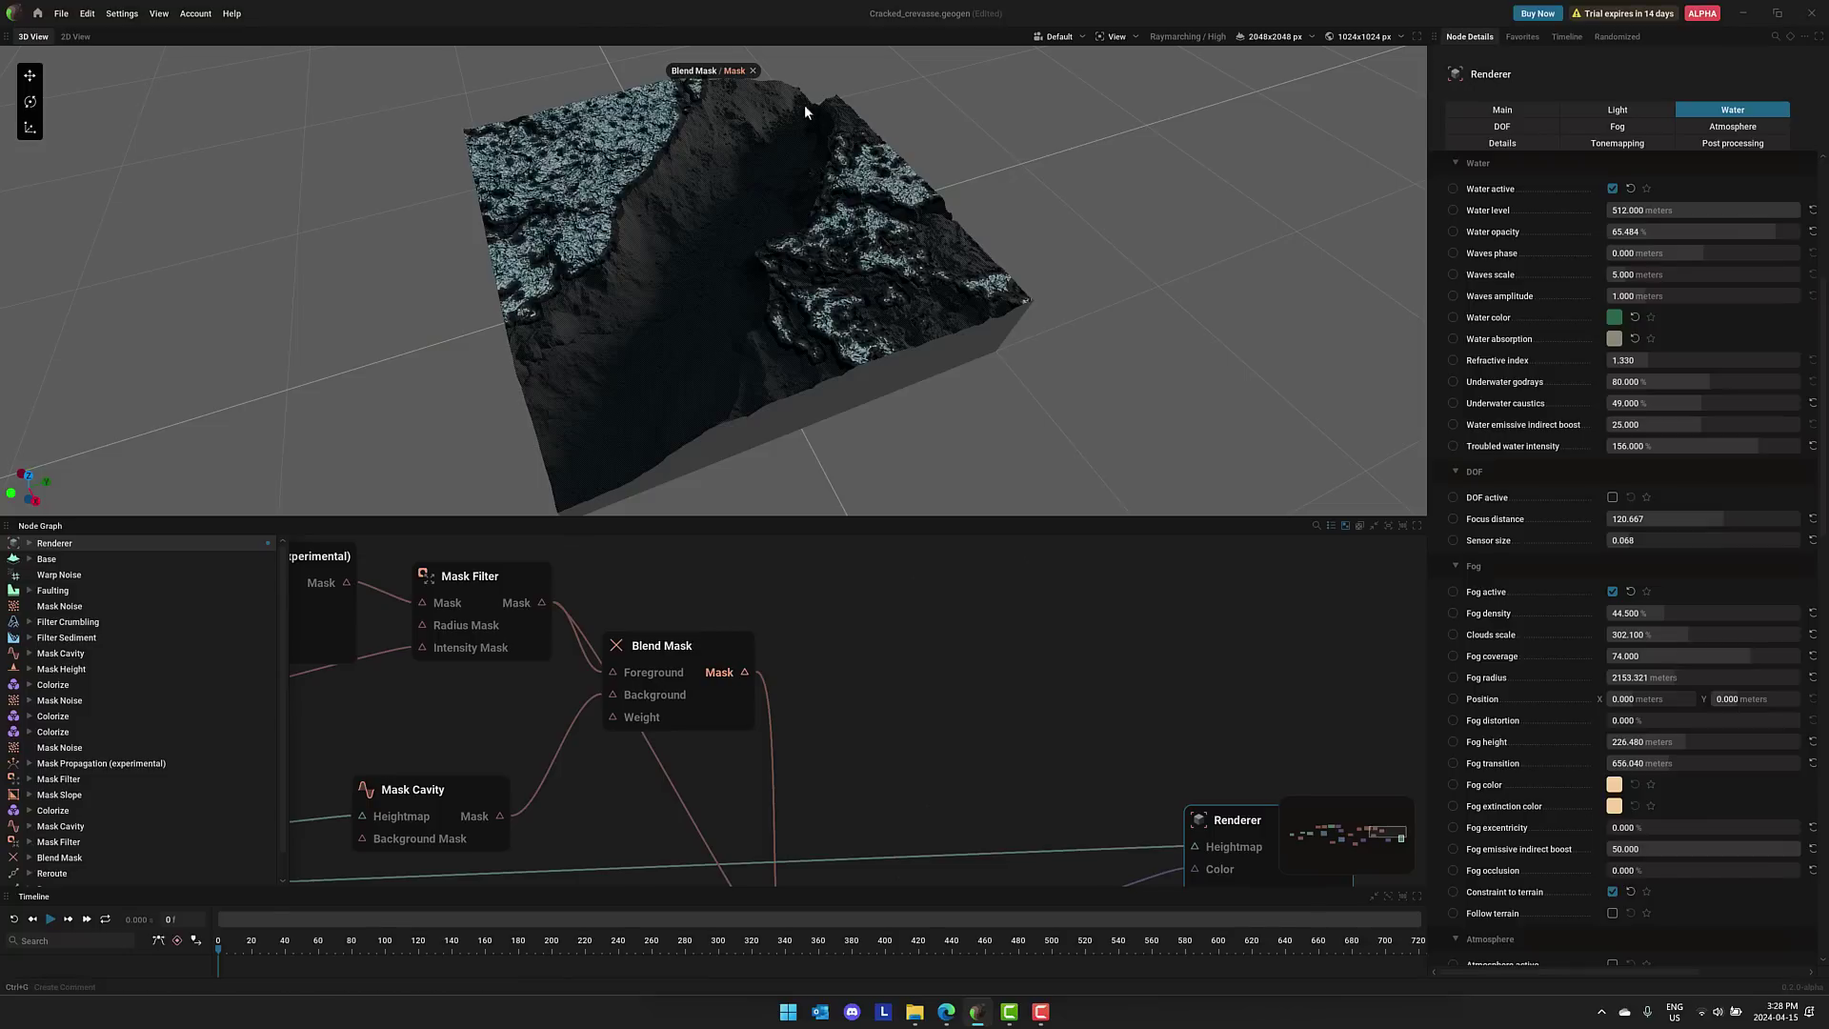
middle_click_drag(998, 706, 956, 572)
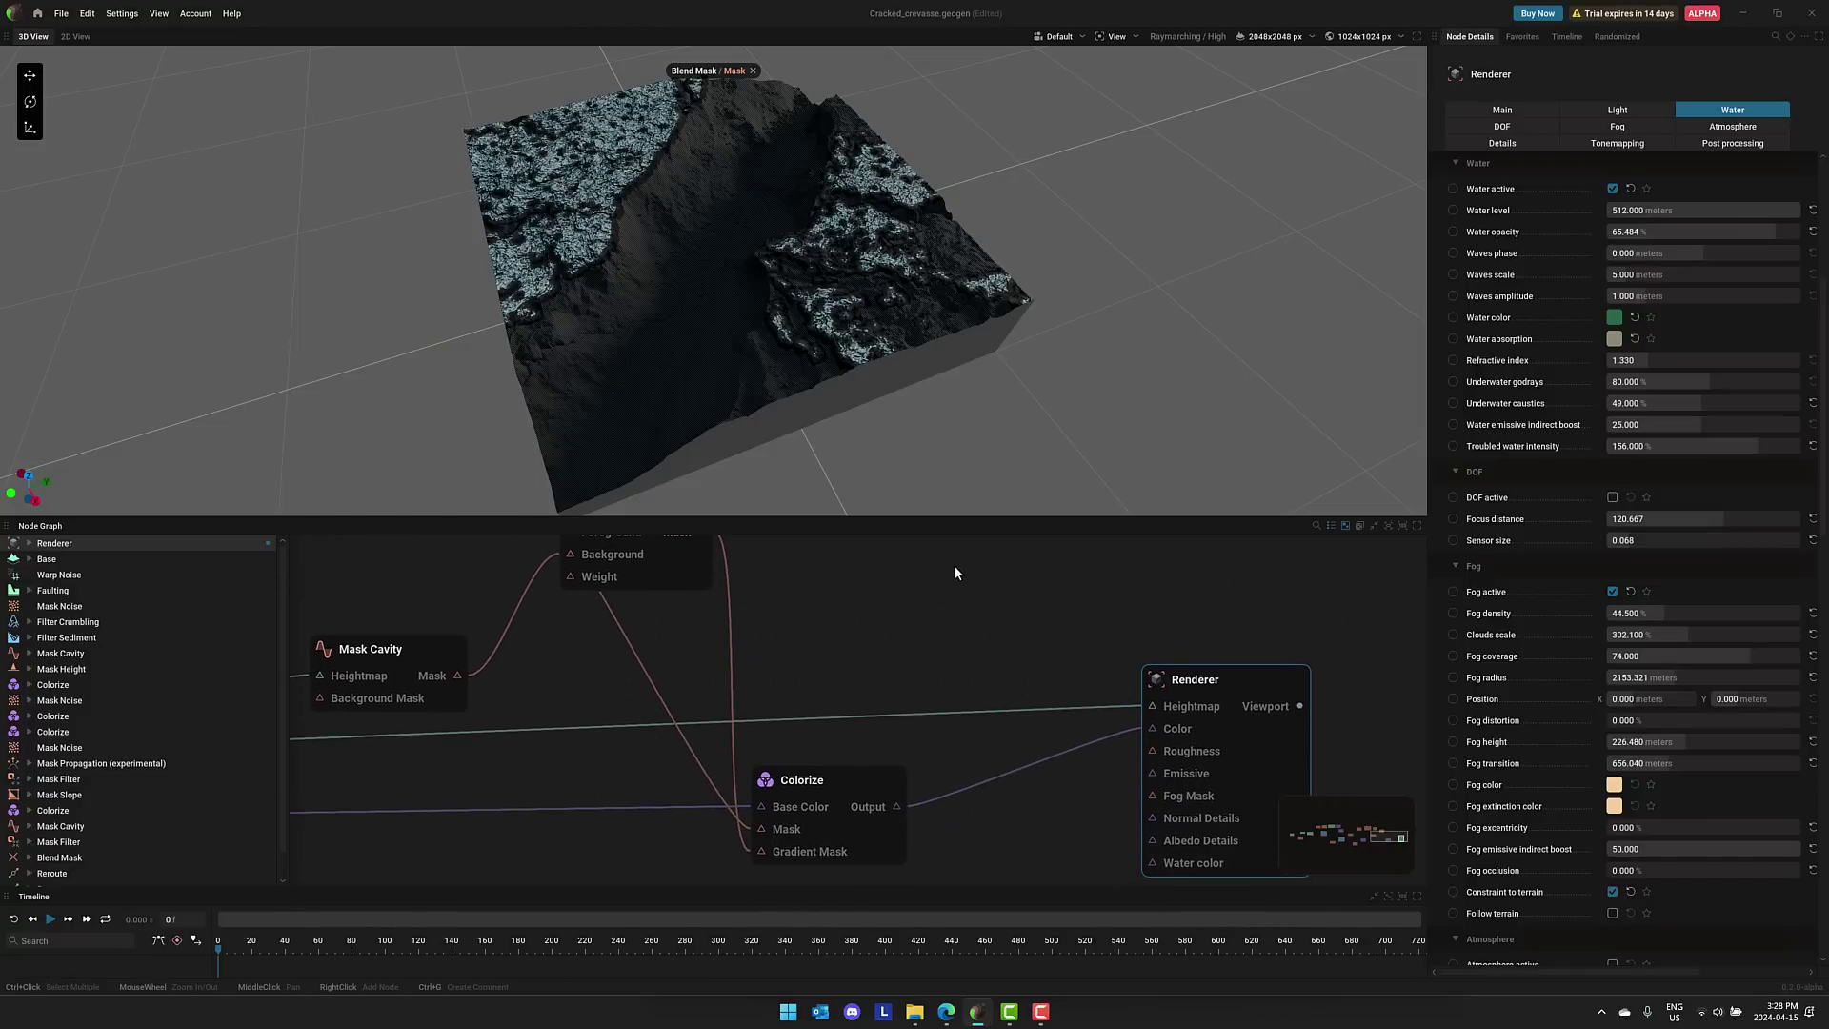
mouse_move(893, 706)
middle_mouse_down()
mouse_move(949, 776)
mouse_move(1358, 585)
middle_mouse_up()
left_click(736, 602)
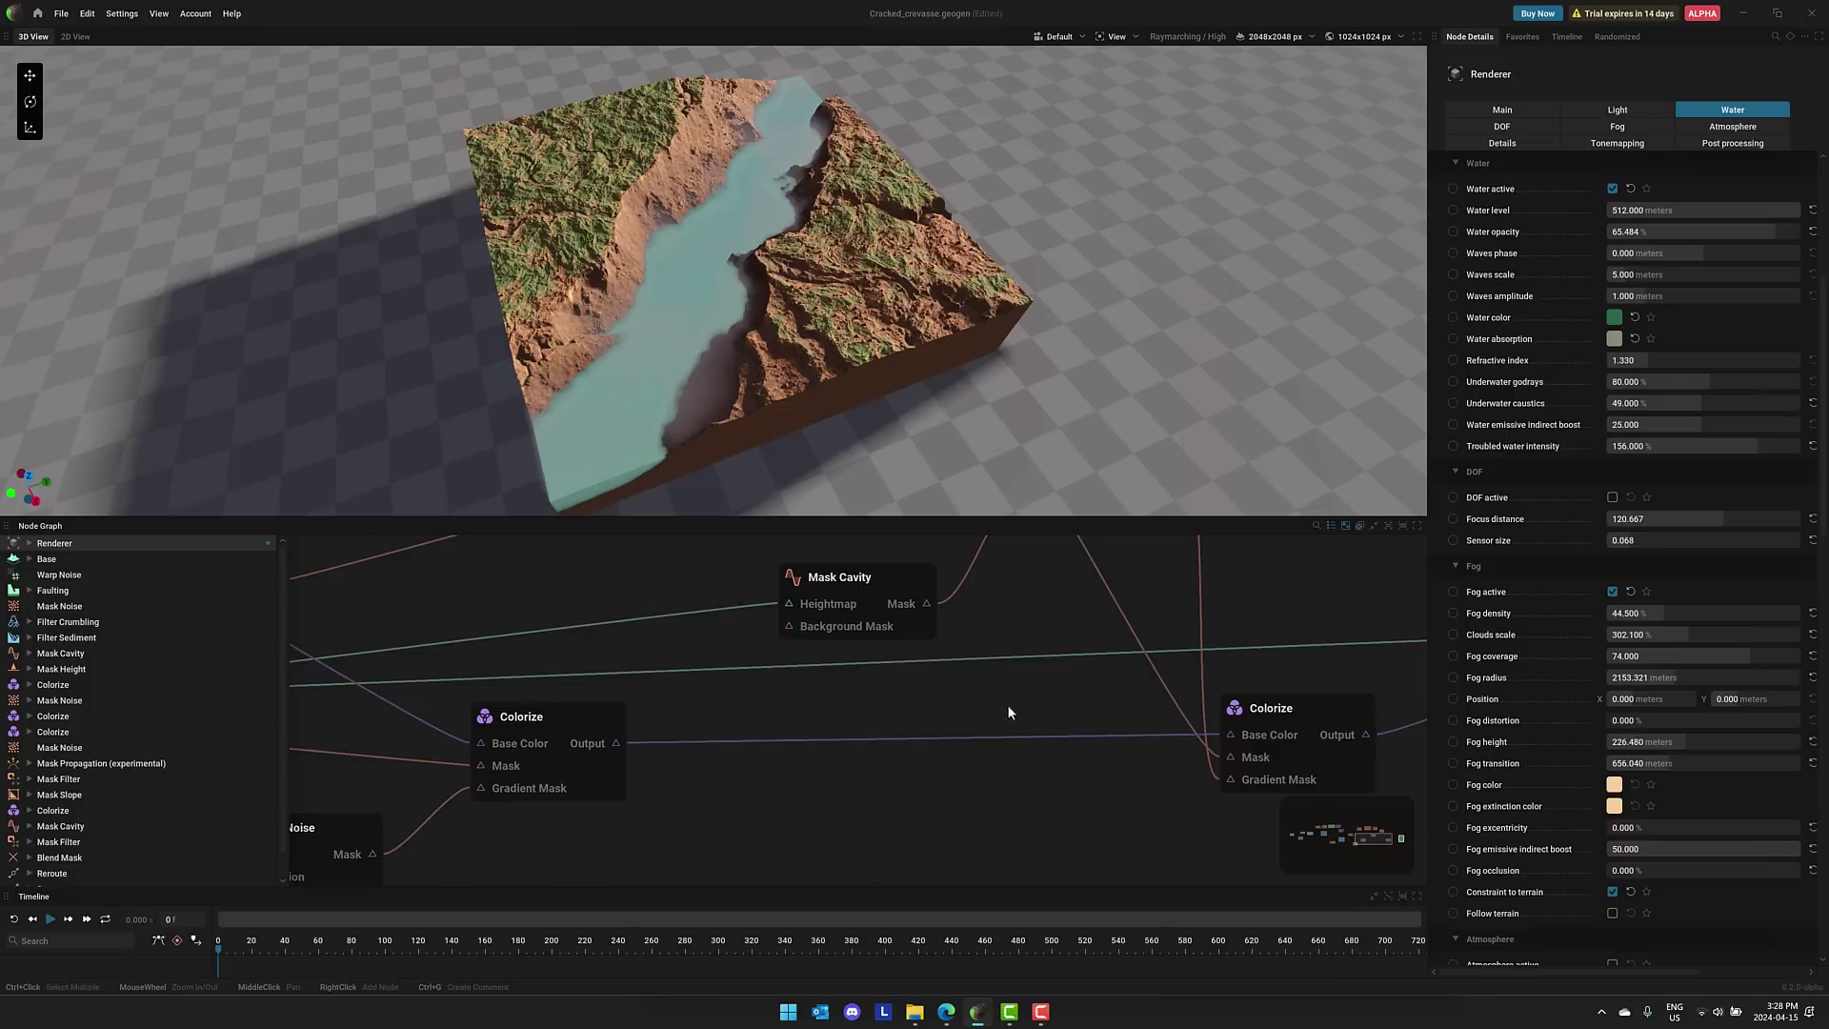
Preview the Filter Sediment node's heightmap output in the viewport
mouse_move(1008, 705)
middle_mouse_down()
mouse_move(832, 849)
mouse_move(1267, 771)
middle_mouse_up()
middle_click_drag(467, 827, 829, 779)
left_click(514, 749)
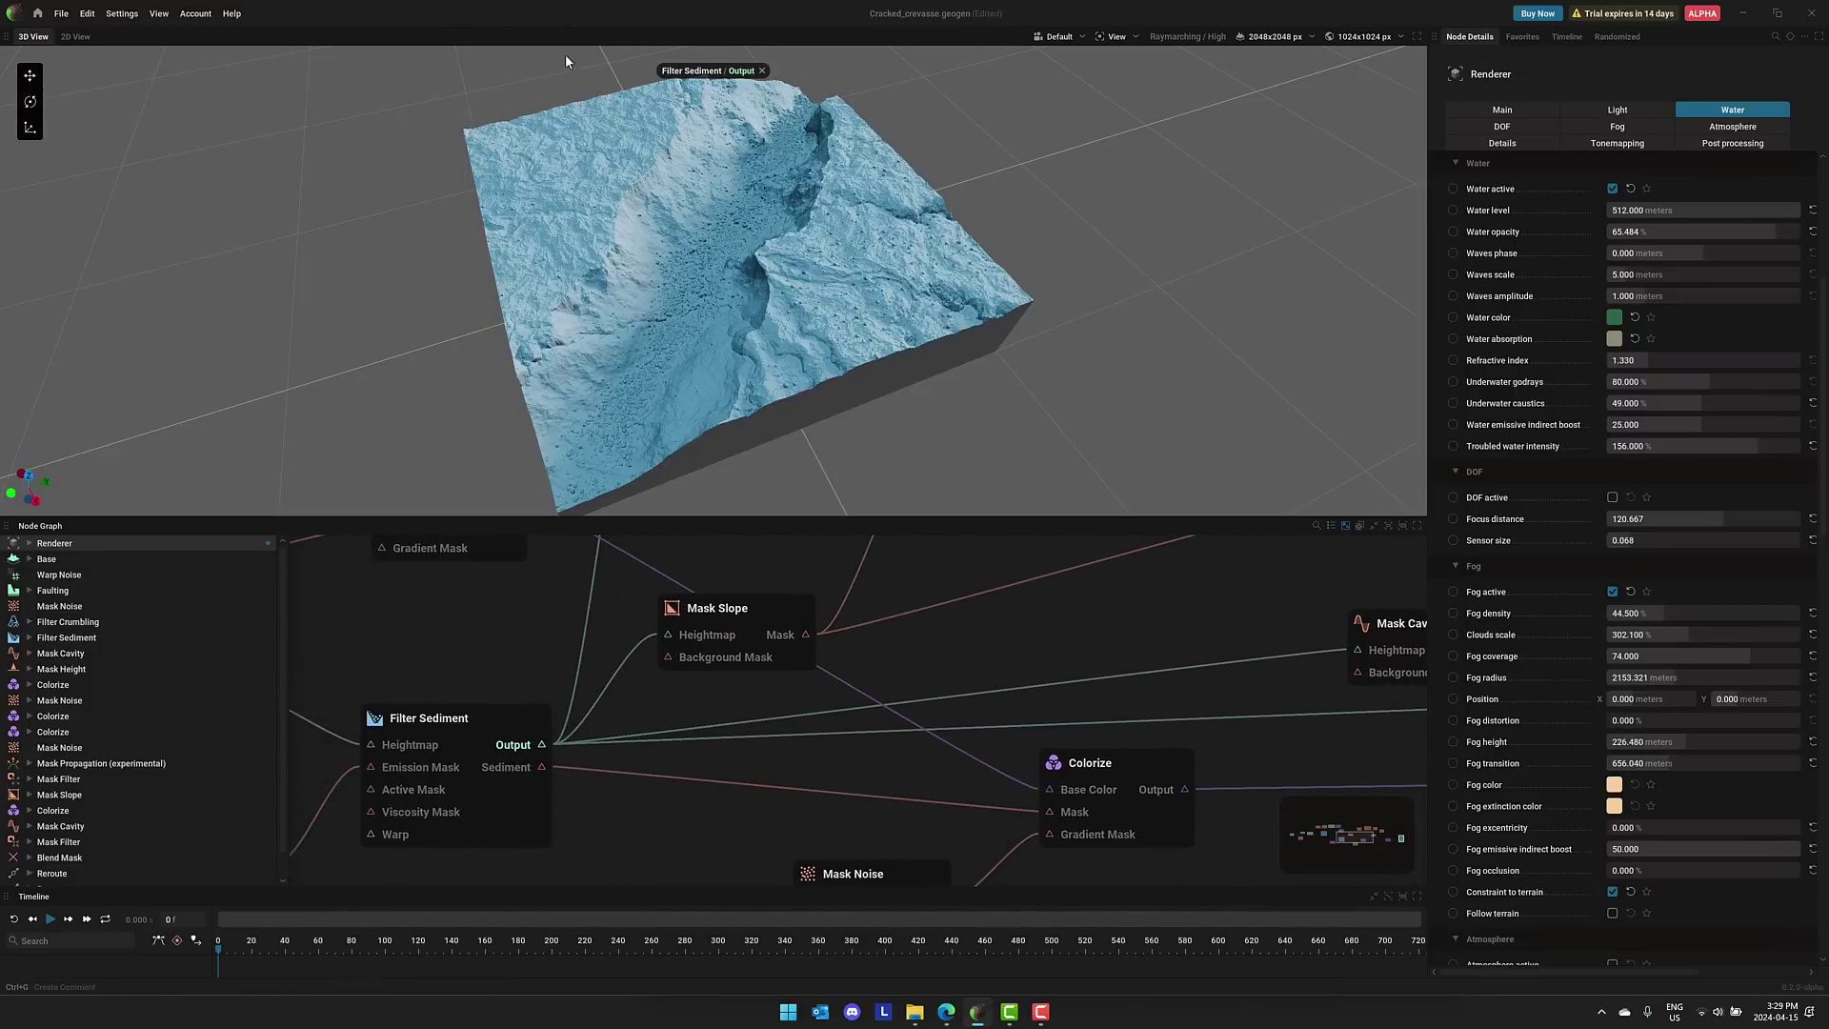
Add an Export Mesh node to the Filter Sediment output below that node and check its file format choices
middle_click_drag(747, 760, 813, 675)
scroll(813, 675, "down", 2)
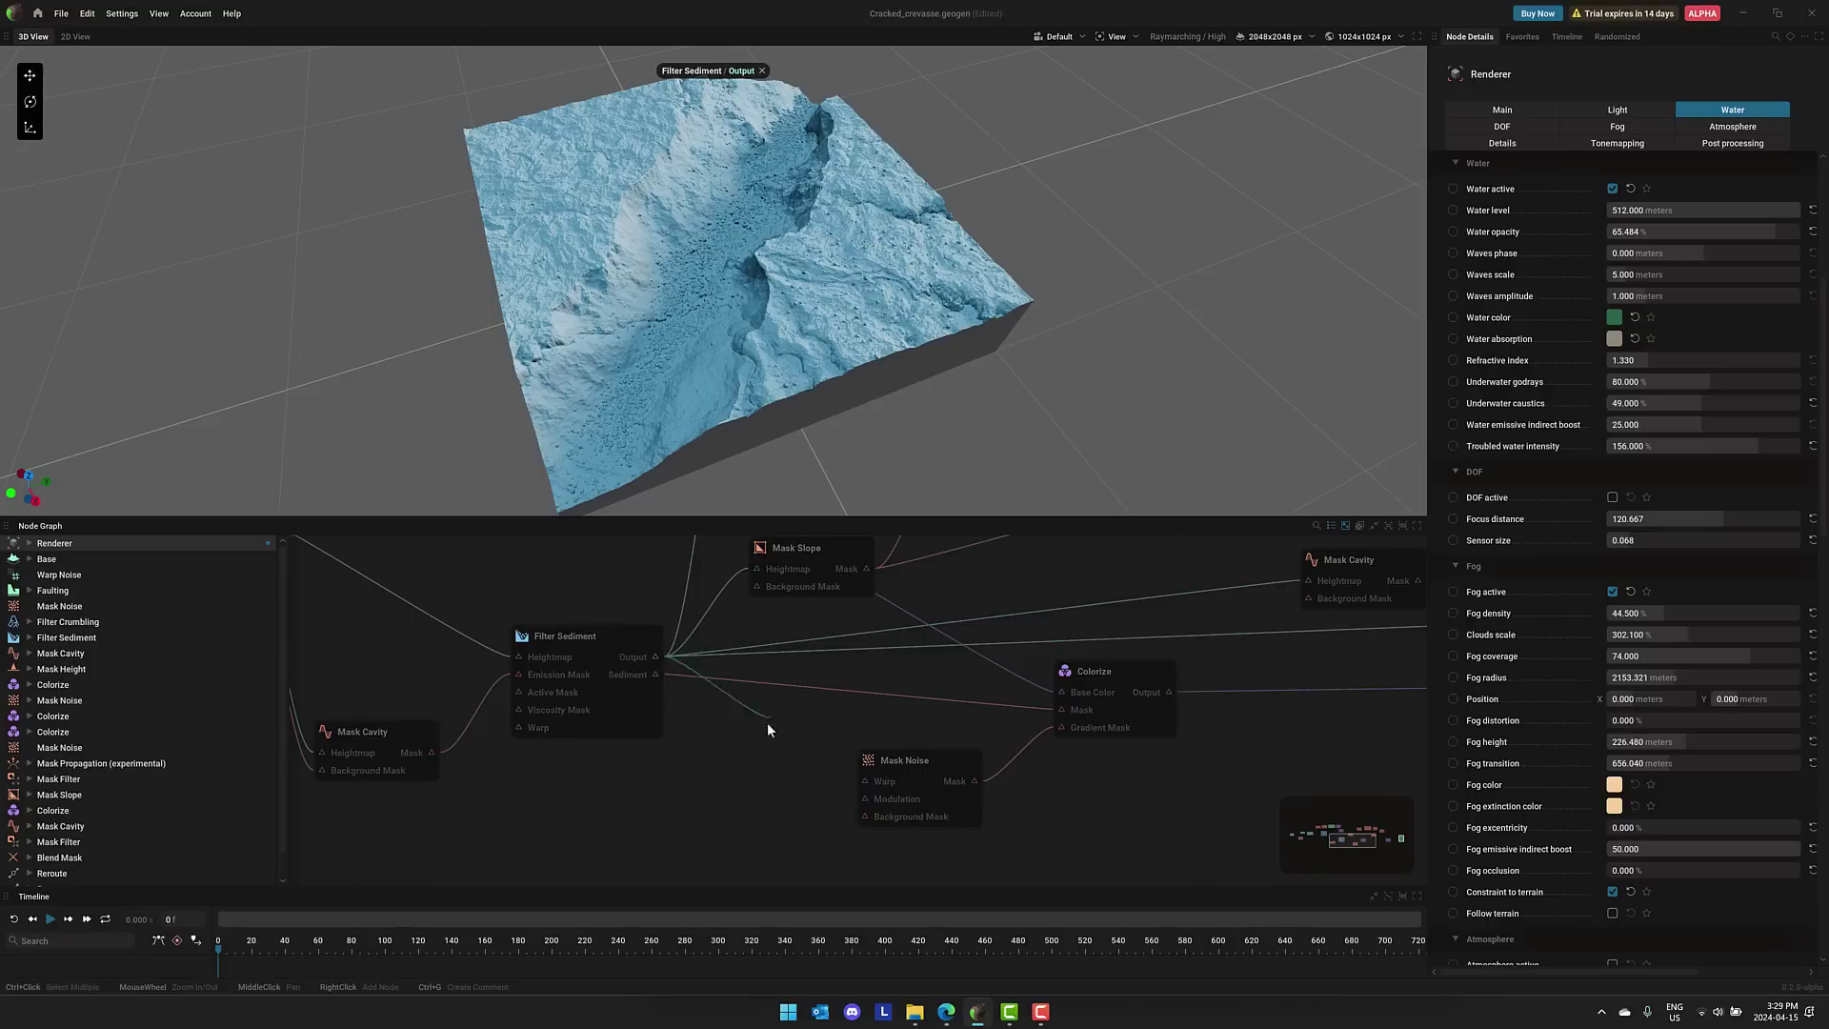
left_click_drag(657, 658, 717, 820)
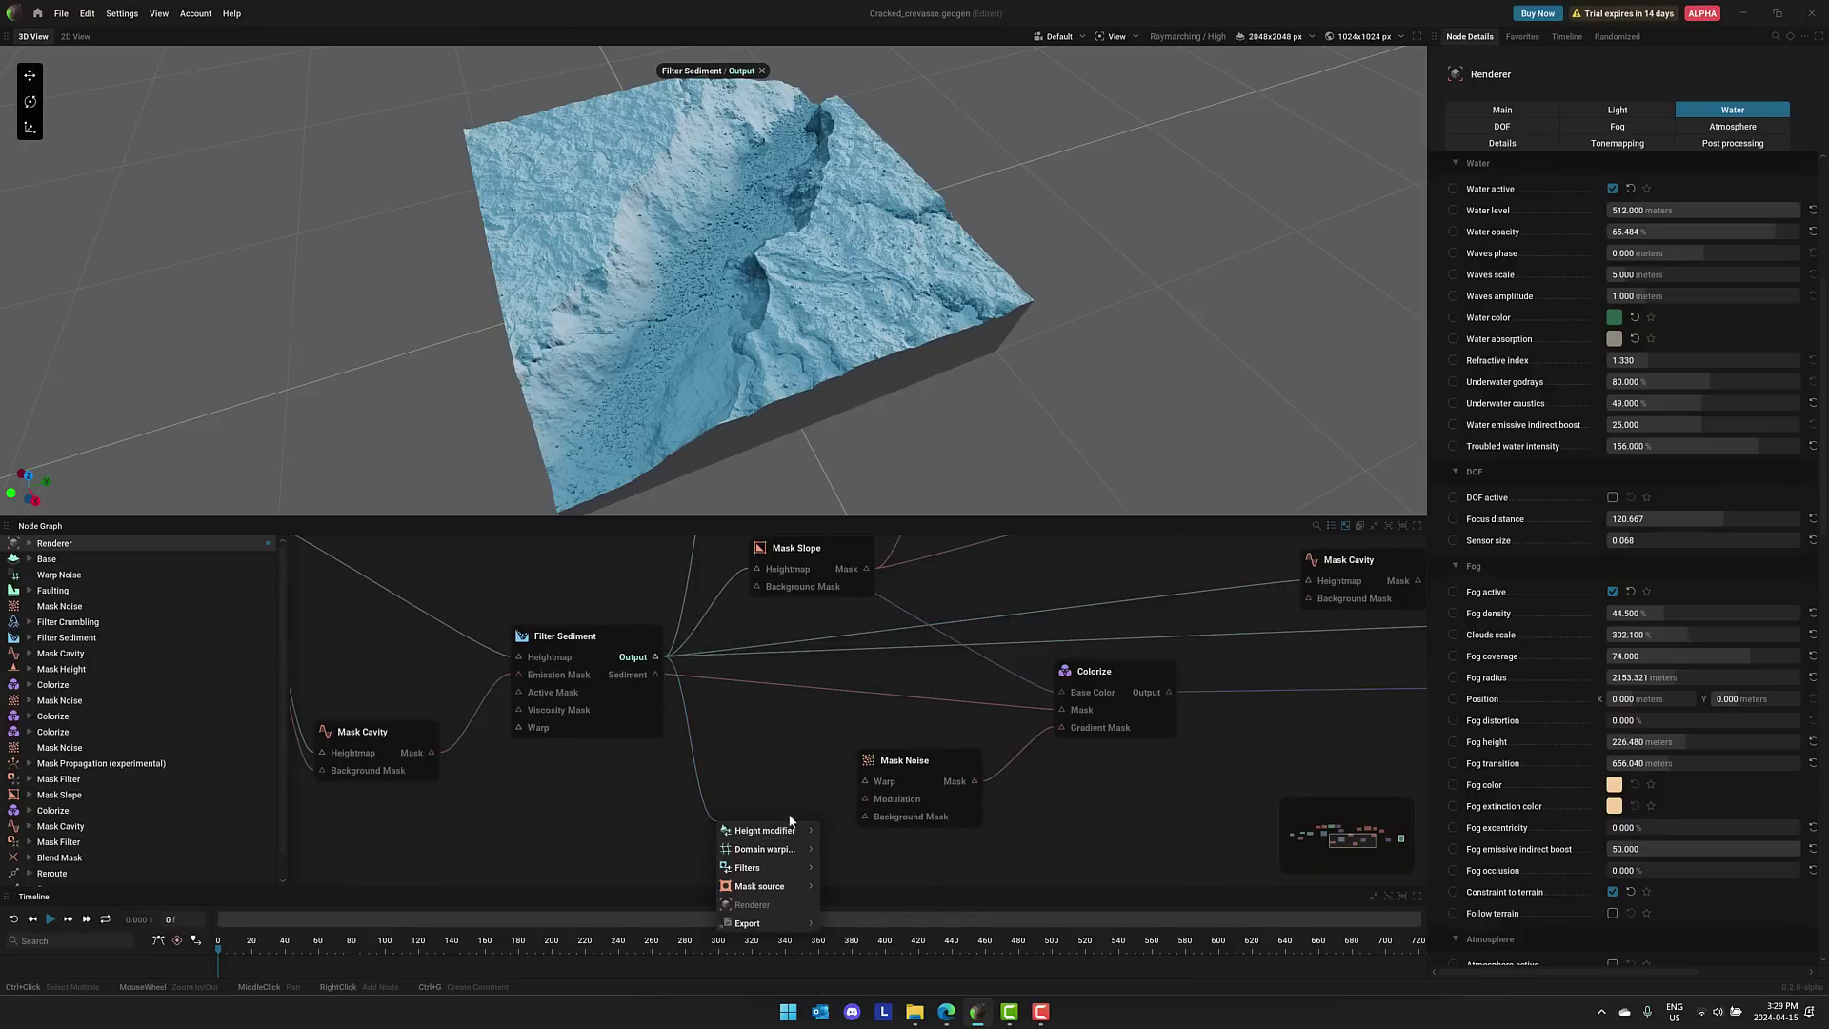
mouse_move(786, 929)
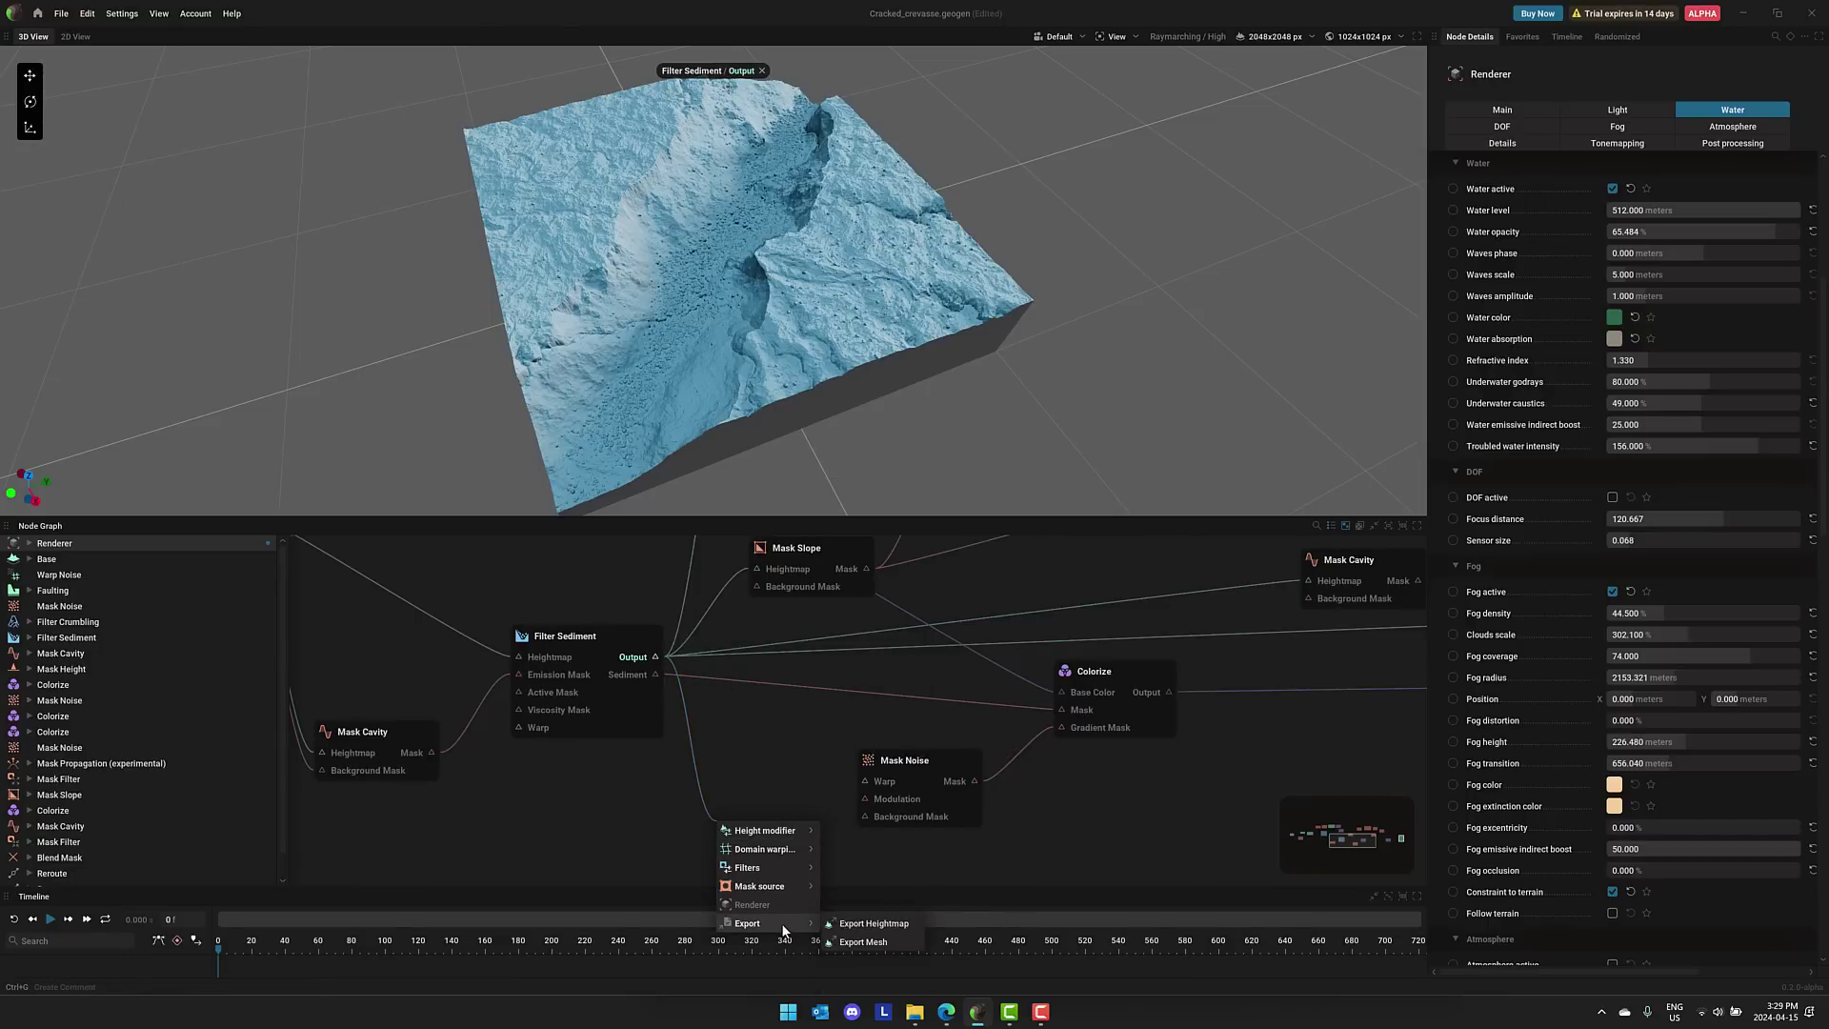
left_click(863, 941)
left_click(1803, 235)
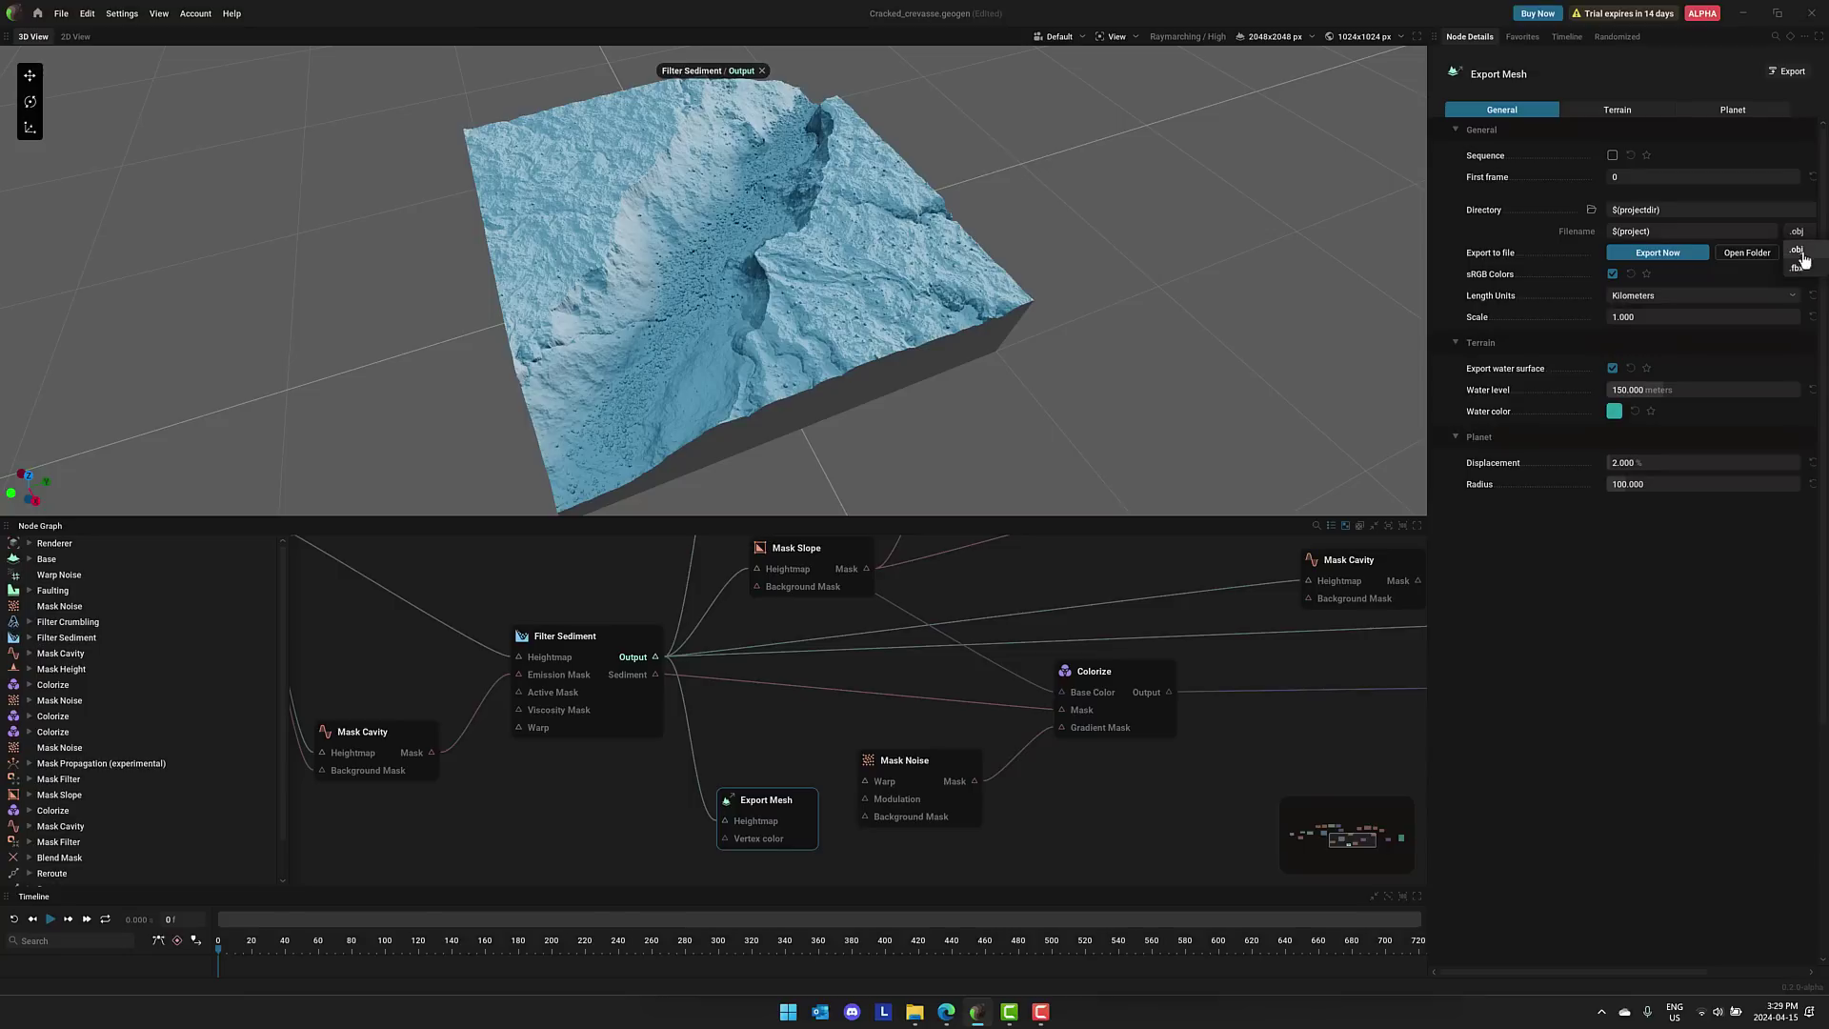
left_click(1781, 301)
Preview the last Colorize node's output, attach an Export Color node to it and check the available image formats
middle_click_drag(1269, 694, 375, 829)
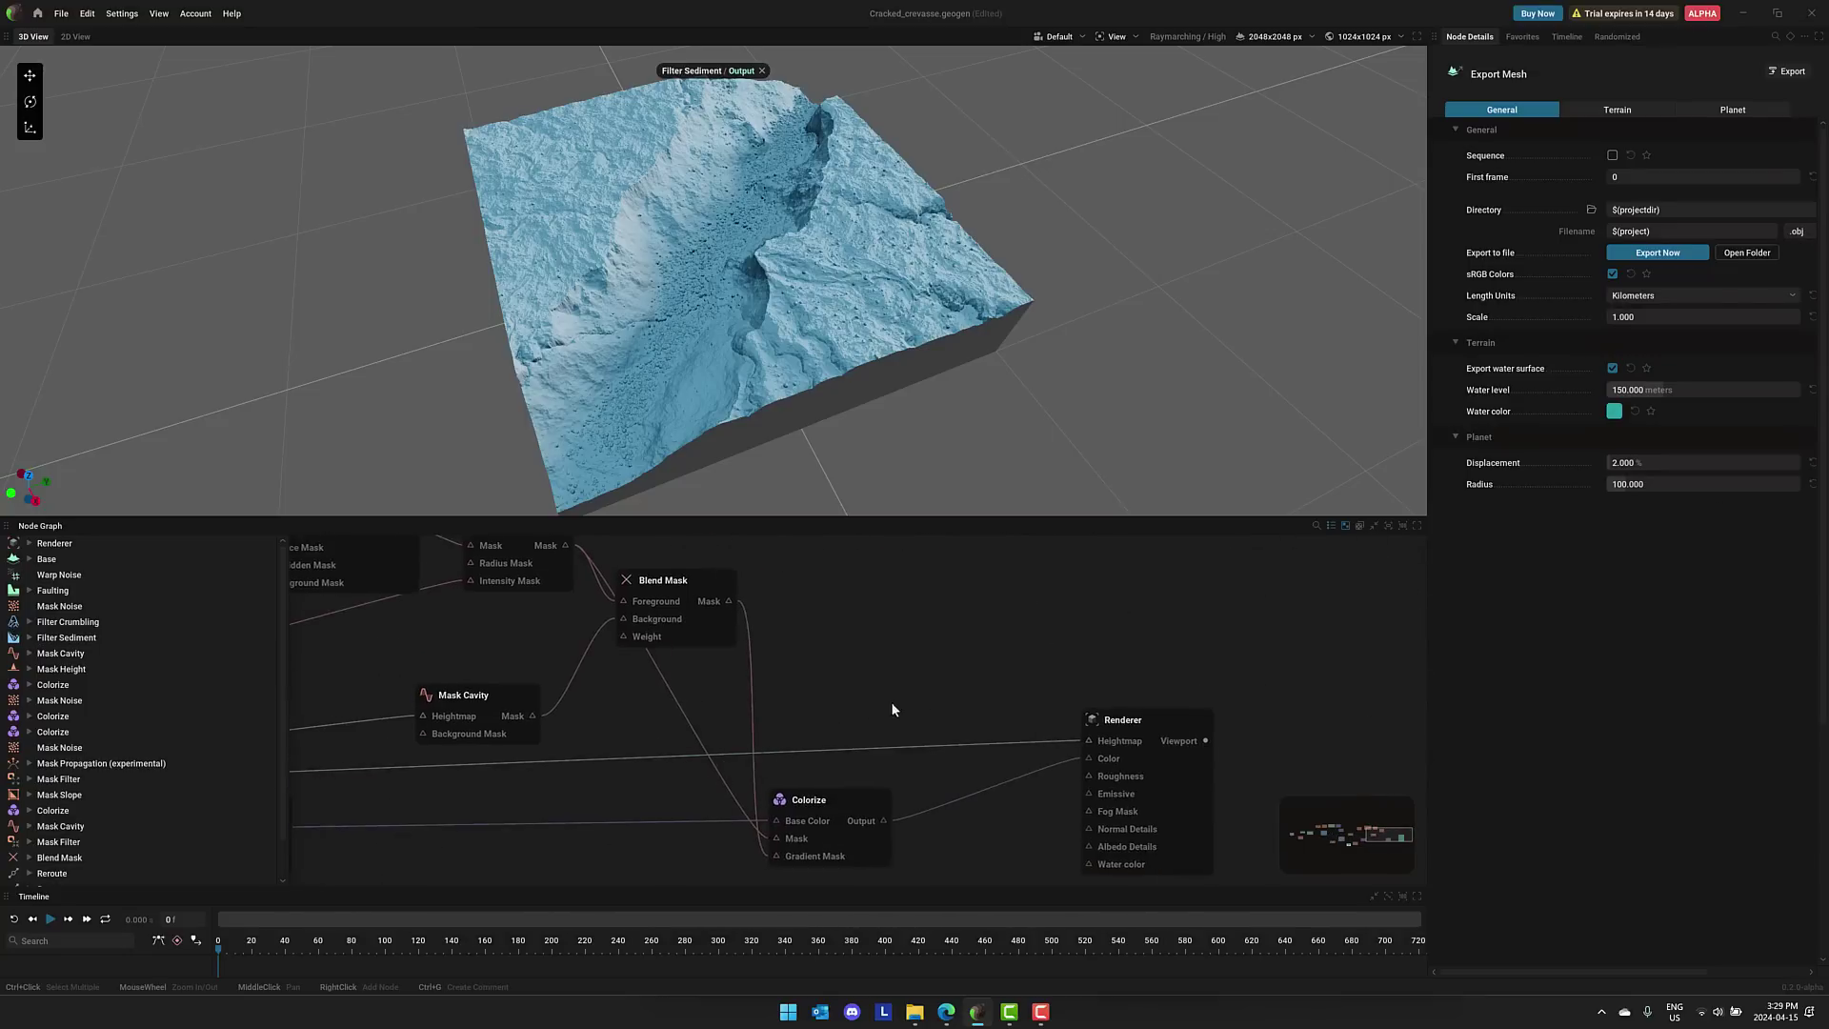
middle_click_drag(889, 702, 807, 718)
left_click(775, 837)
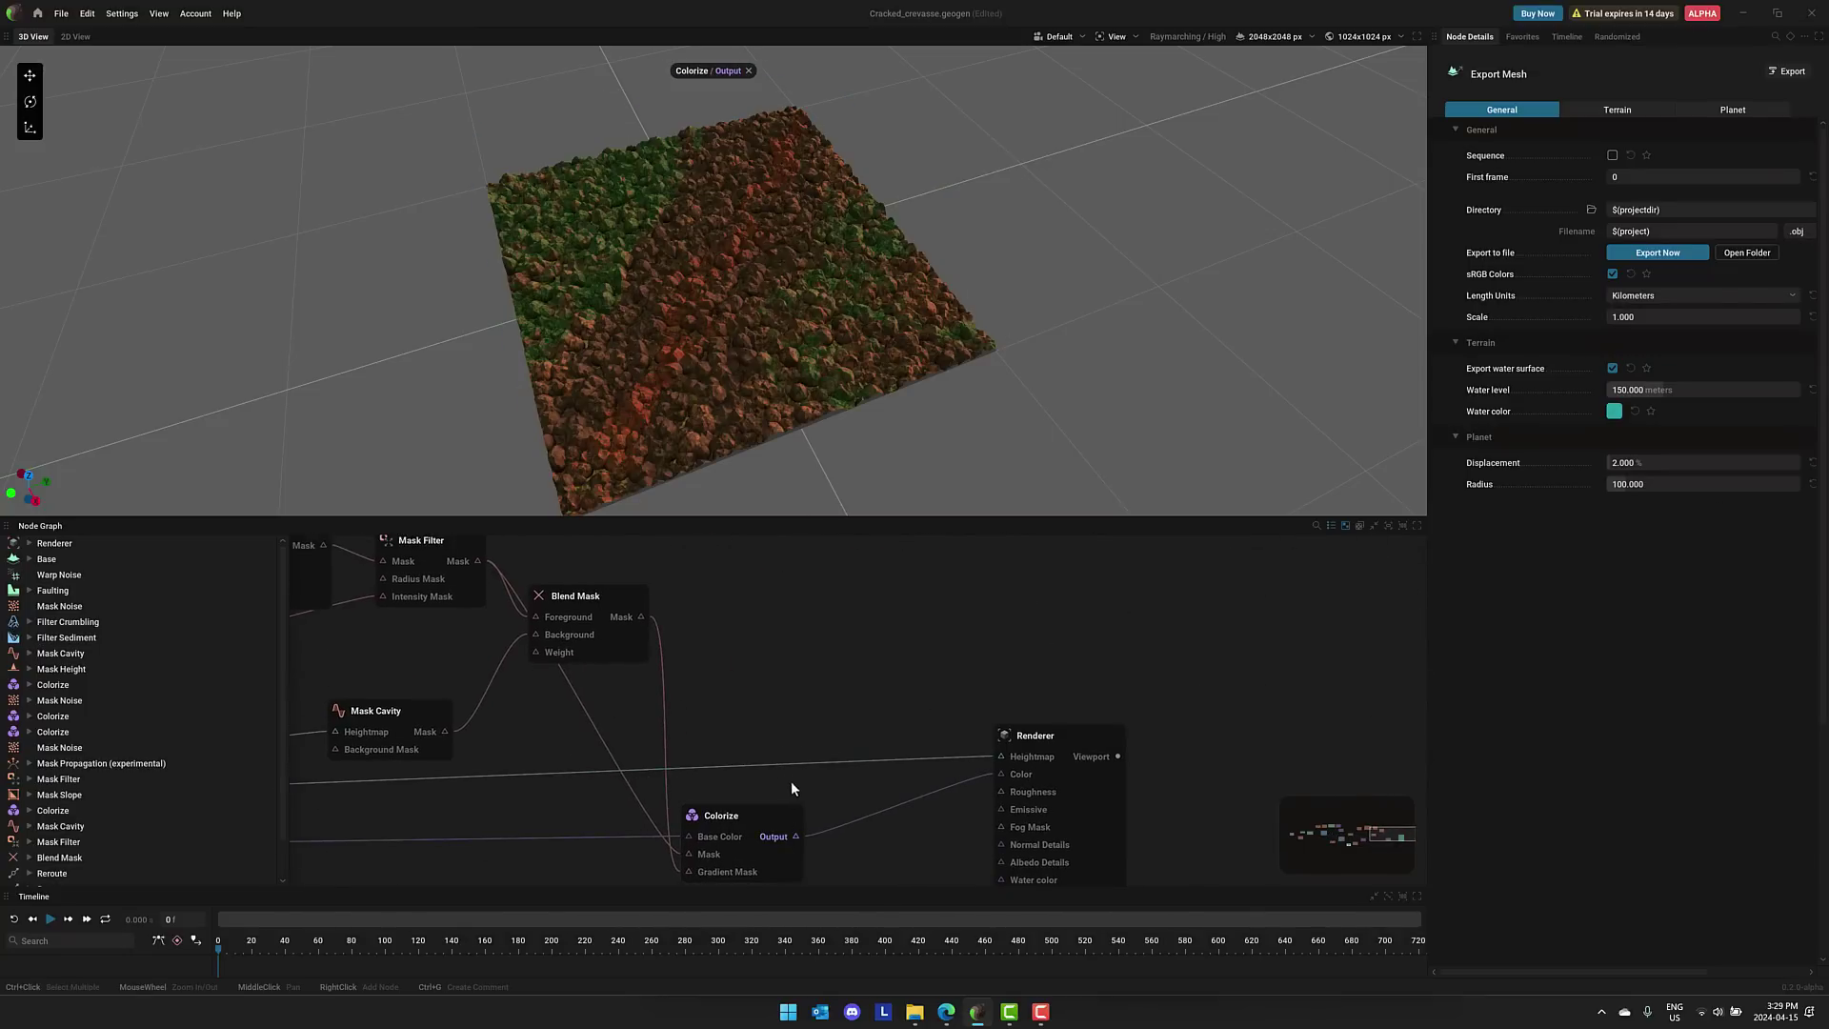
left_click_drag(797, 838, 838, 630)
mouse_move(869, 631)
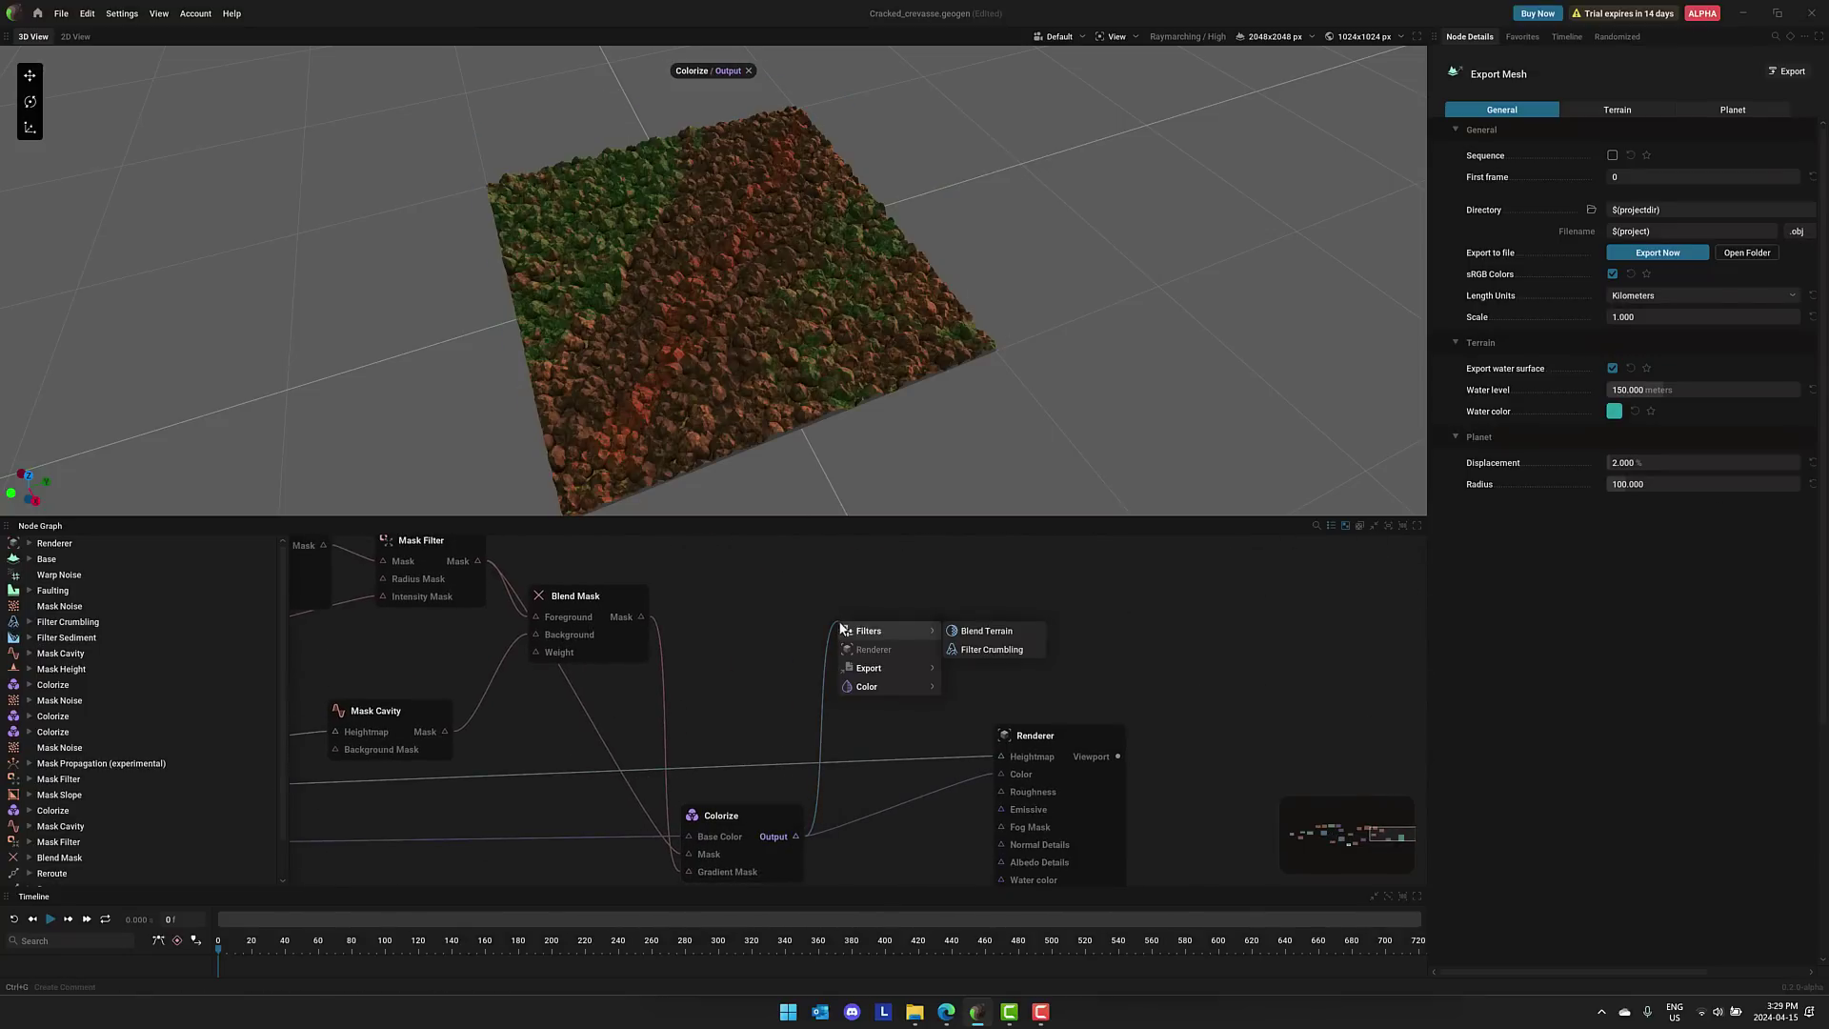
mouse_move(905, 667)
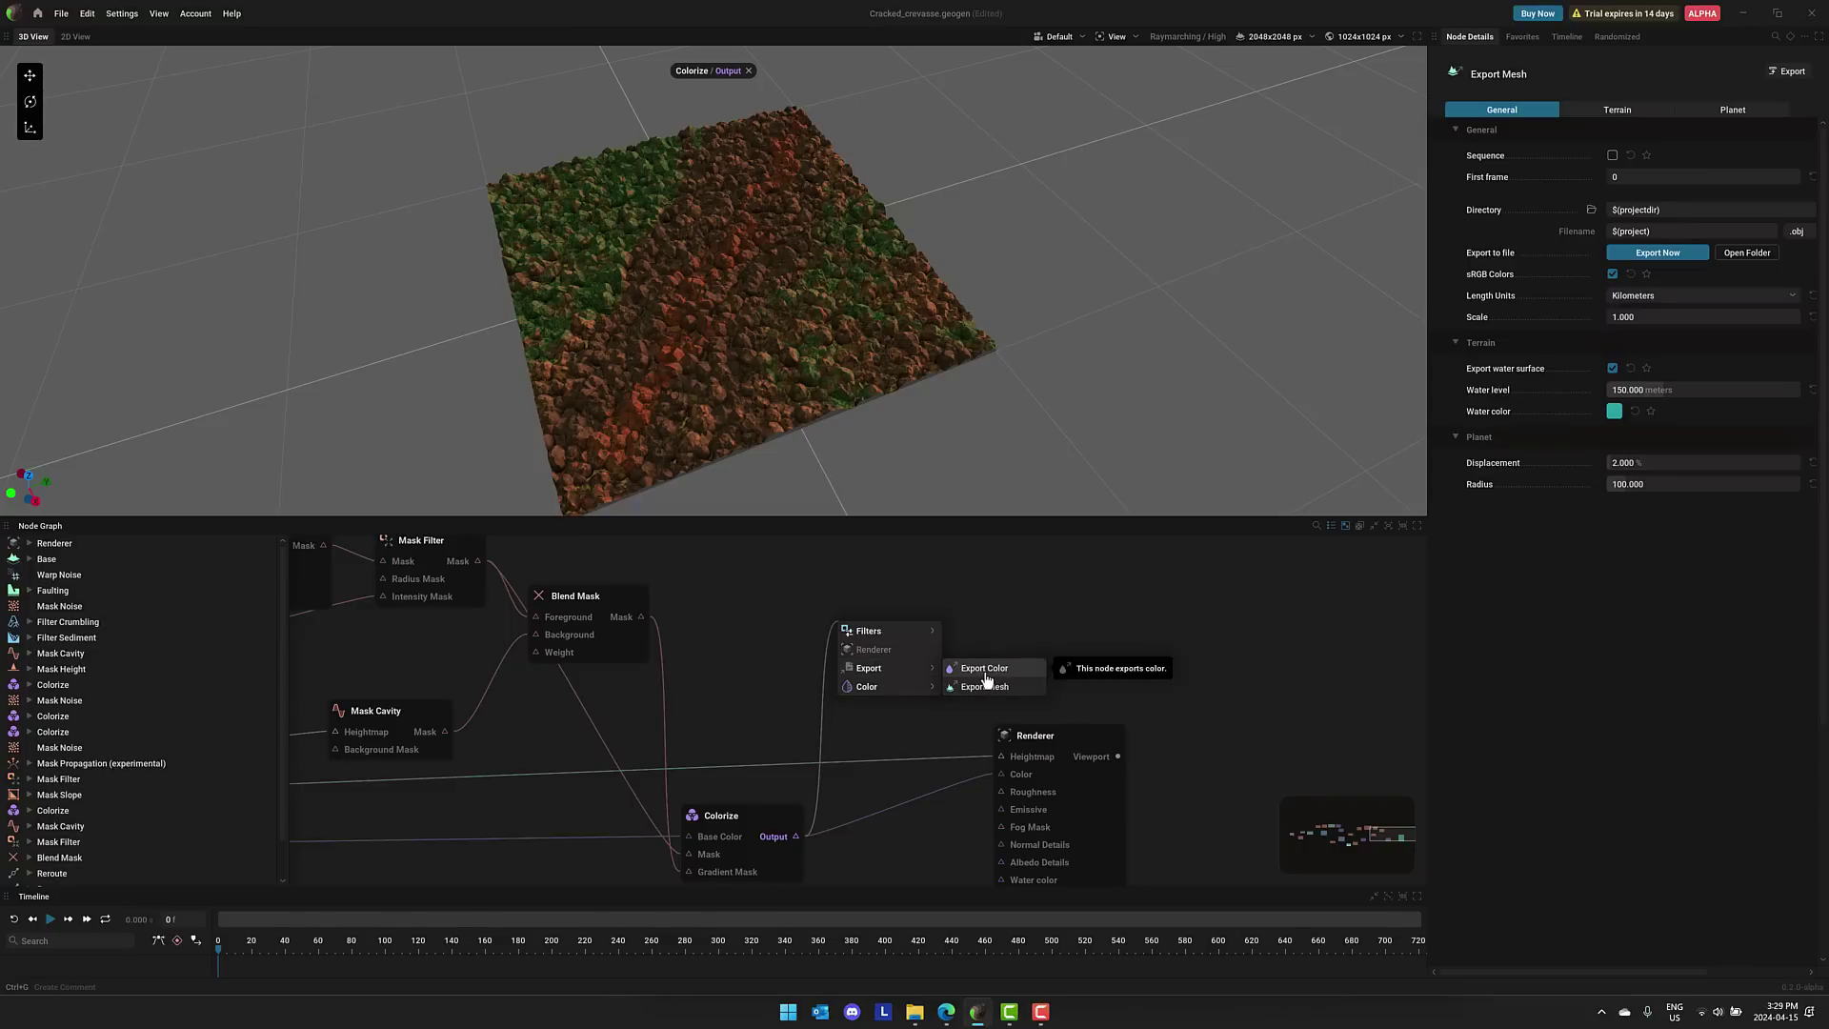
left_click(985, 670)
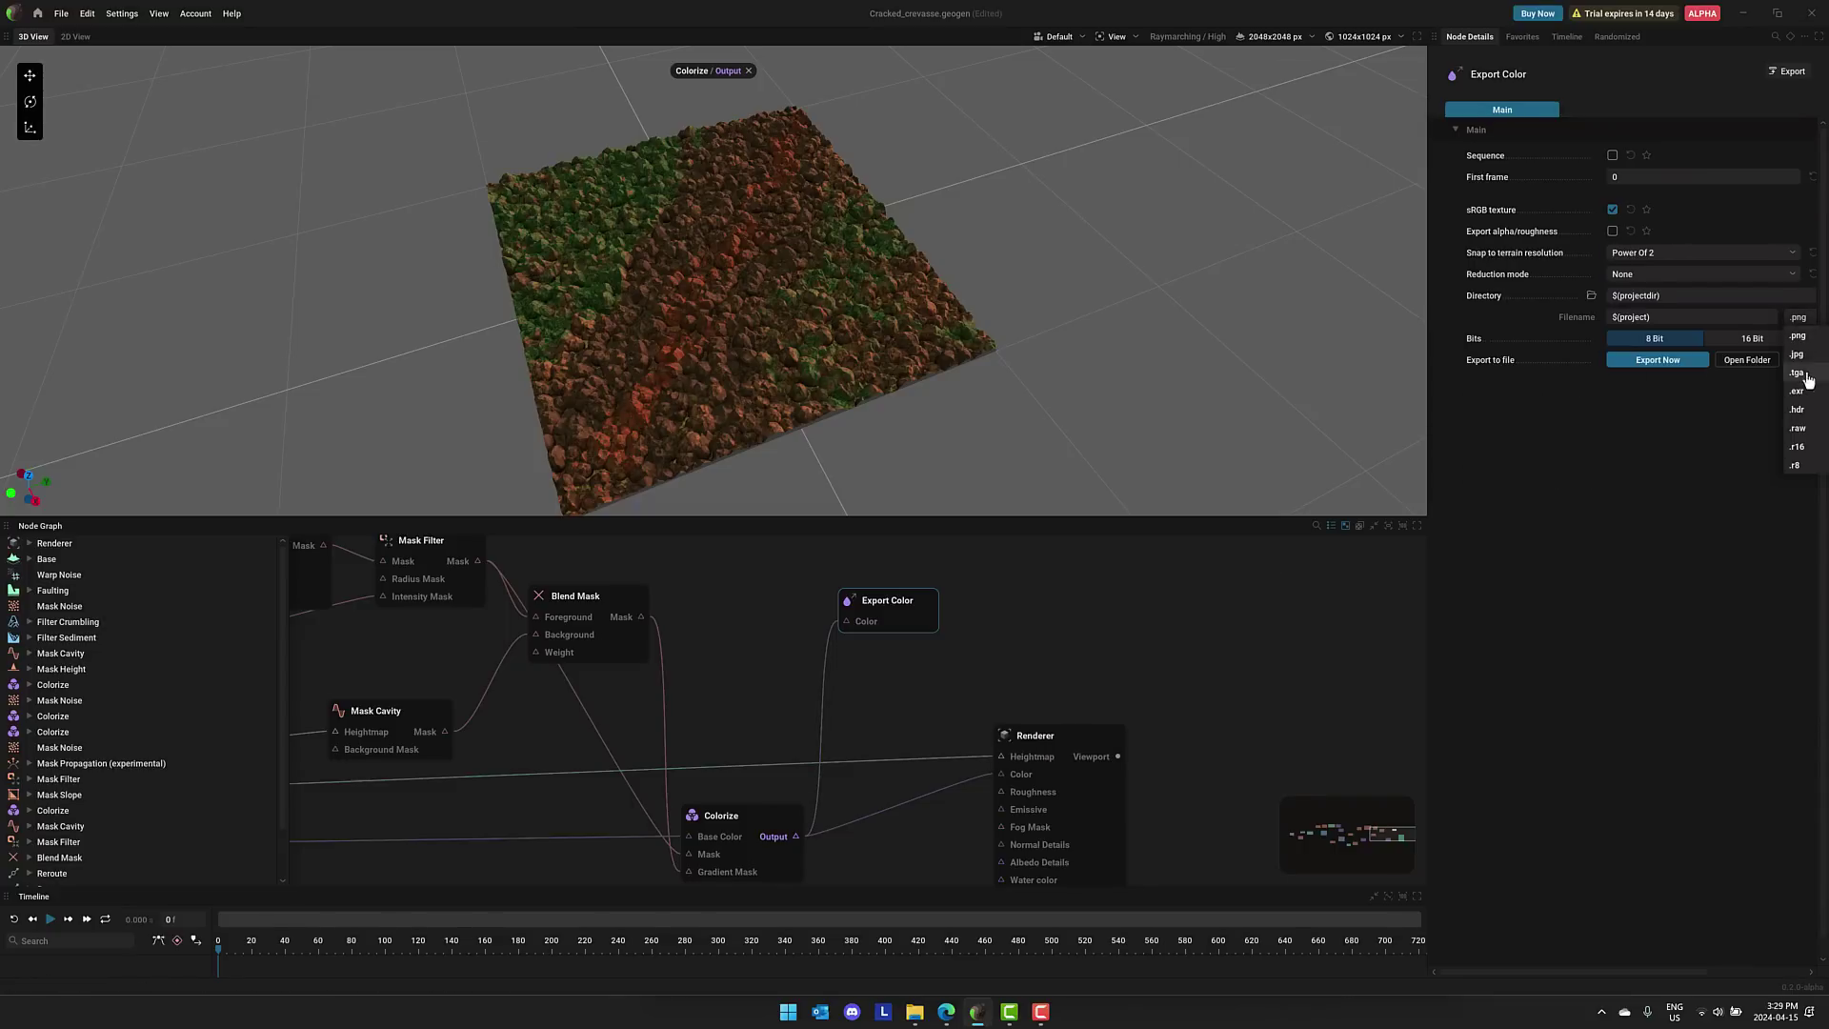
left_click(814, 609)
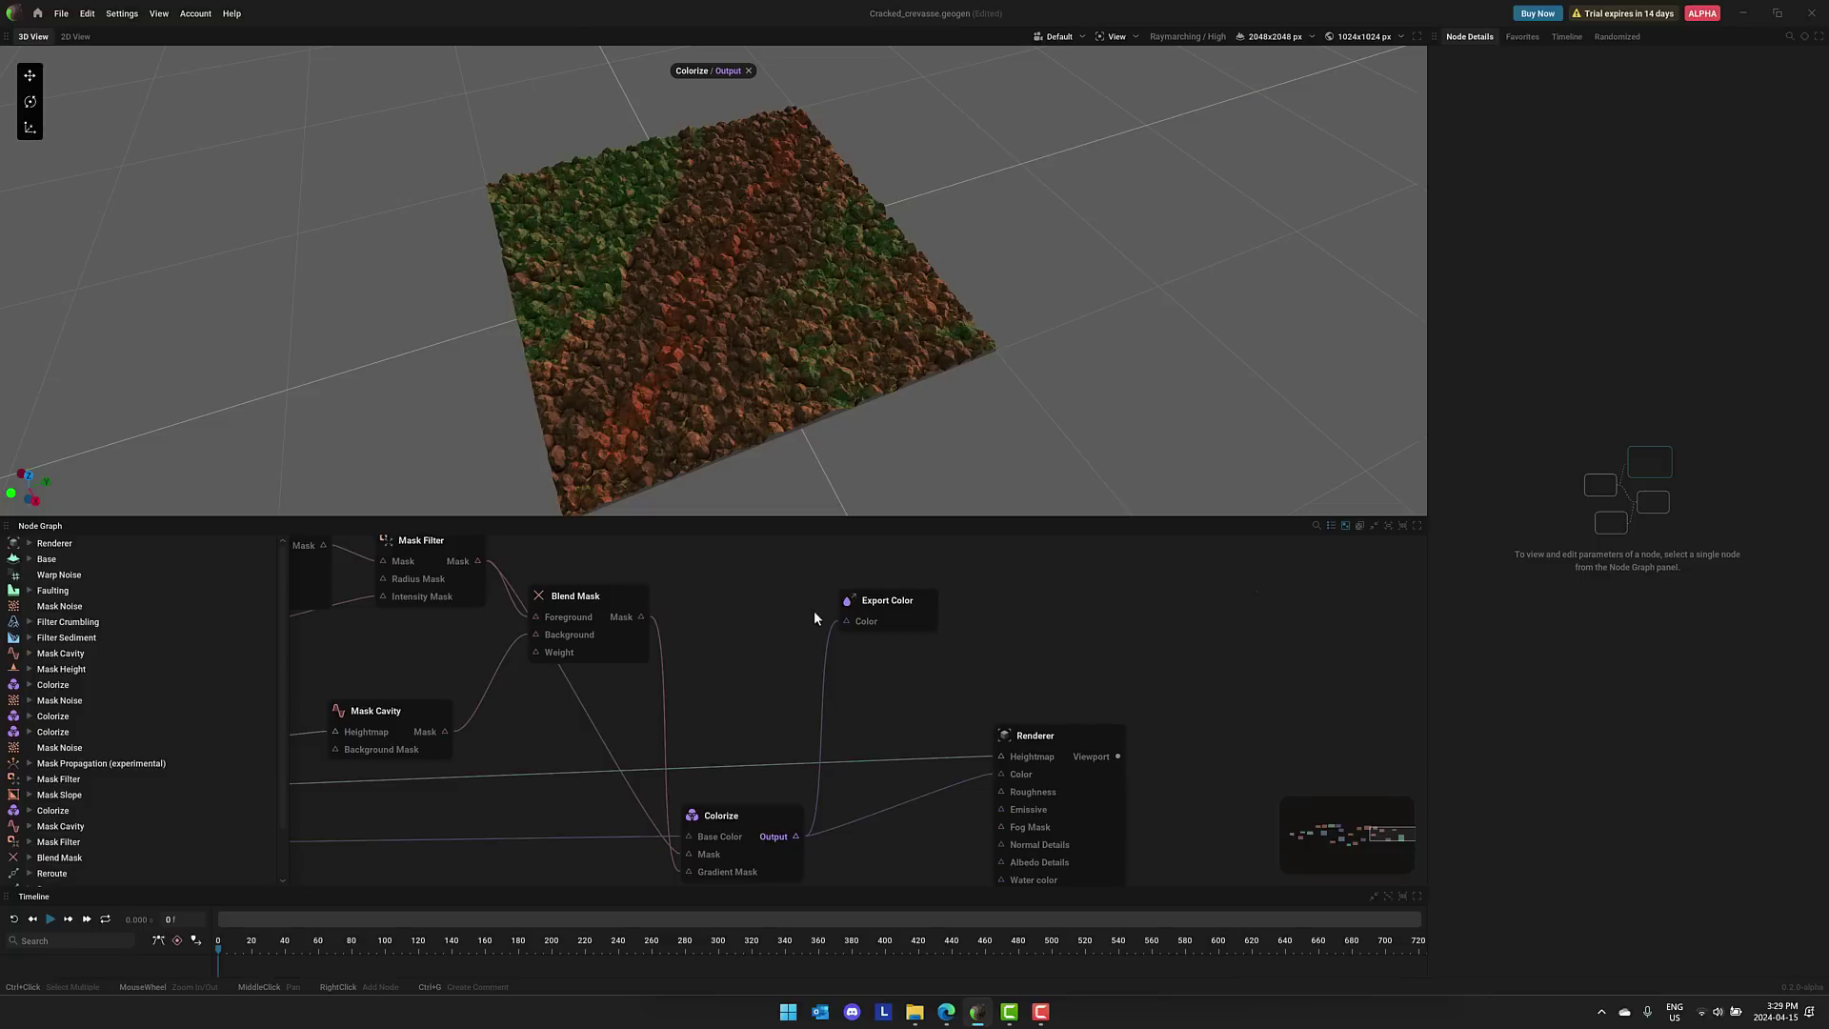
Check which export nodes are offered for the Renderer's Viewport output, without adding one
middle_click_drag(945, 618, 827, 620)
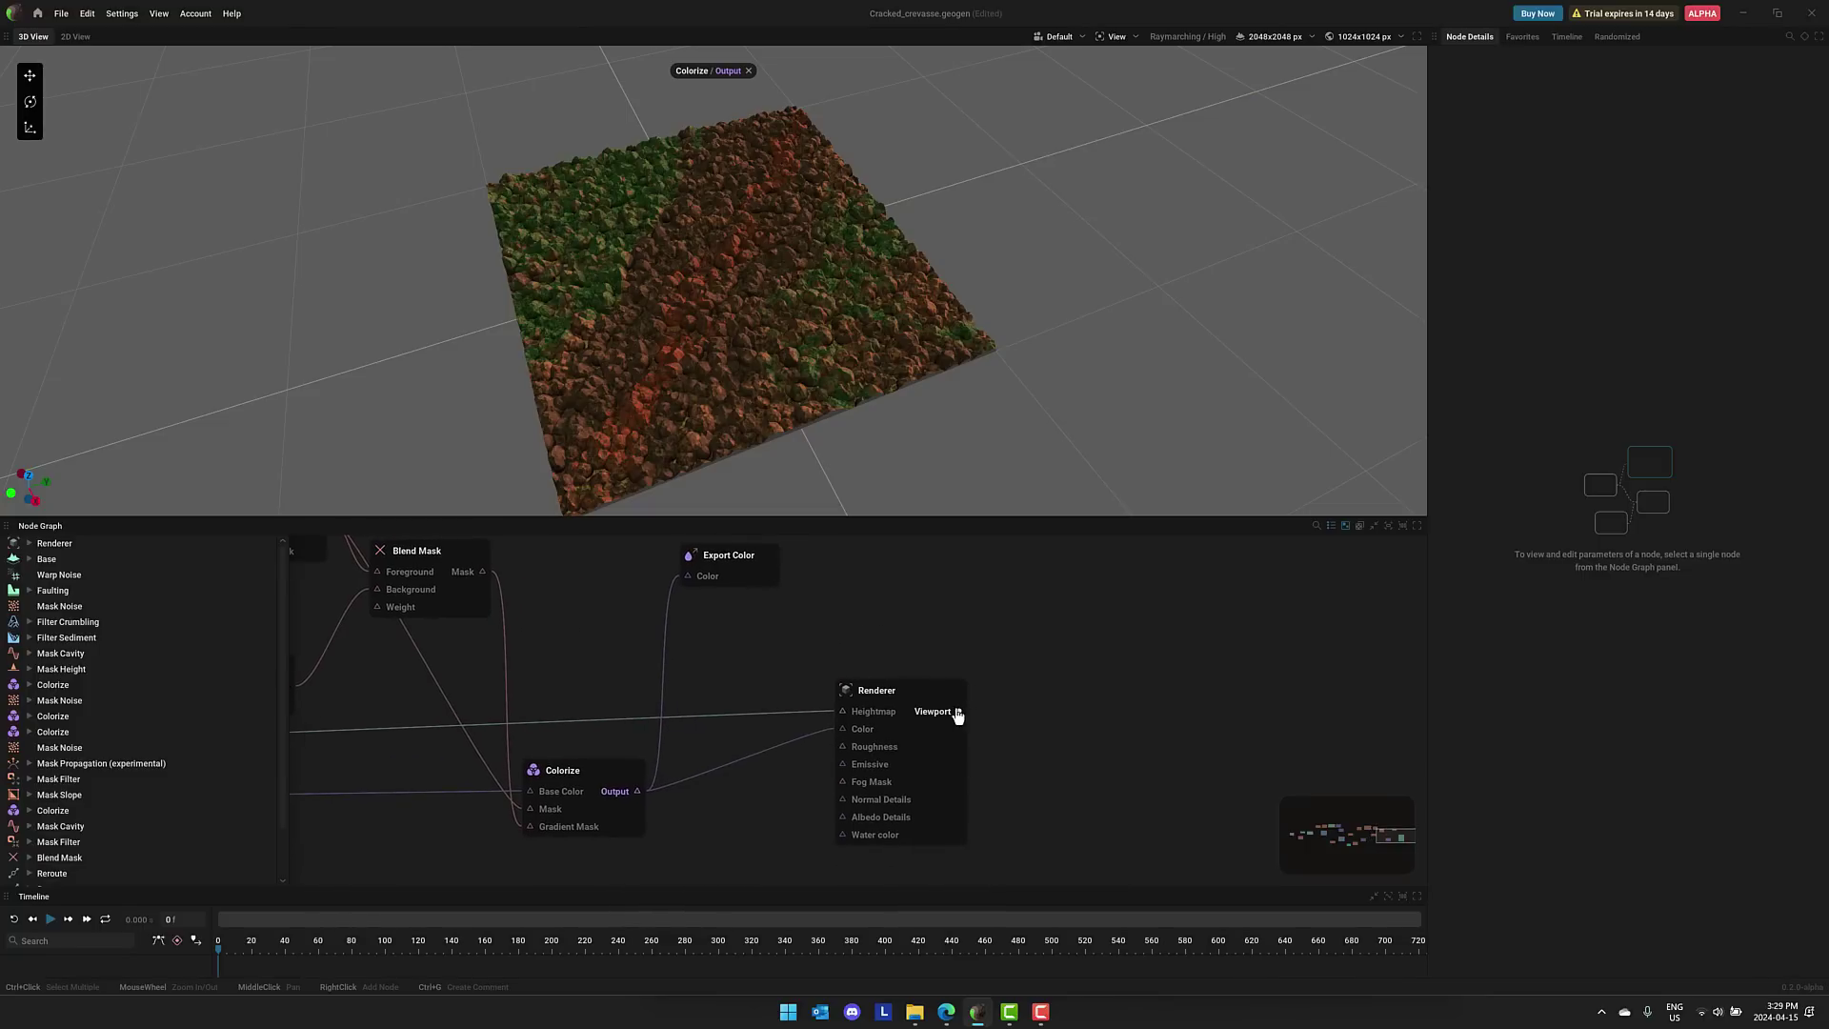
left_click_drag(957, 715, 1057, 684)
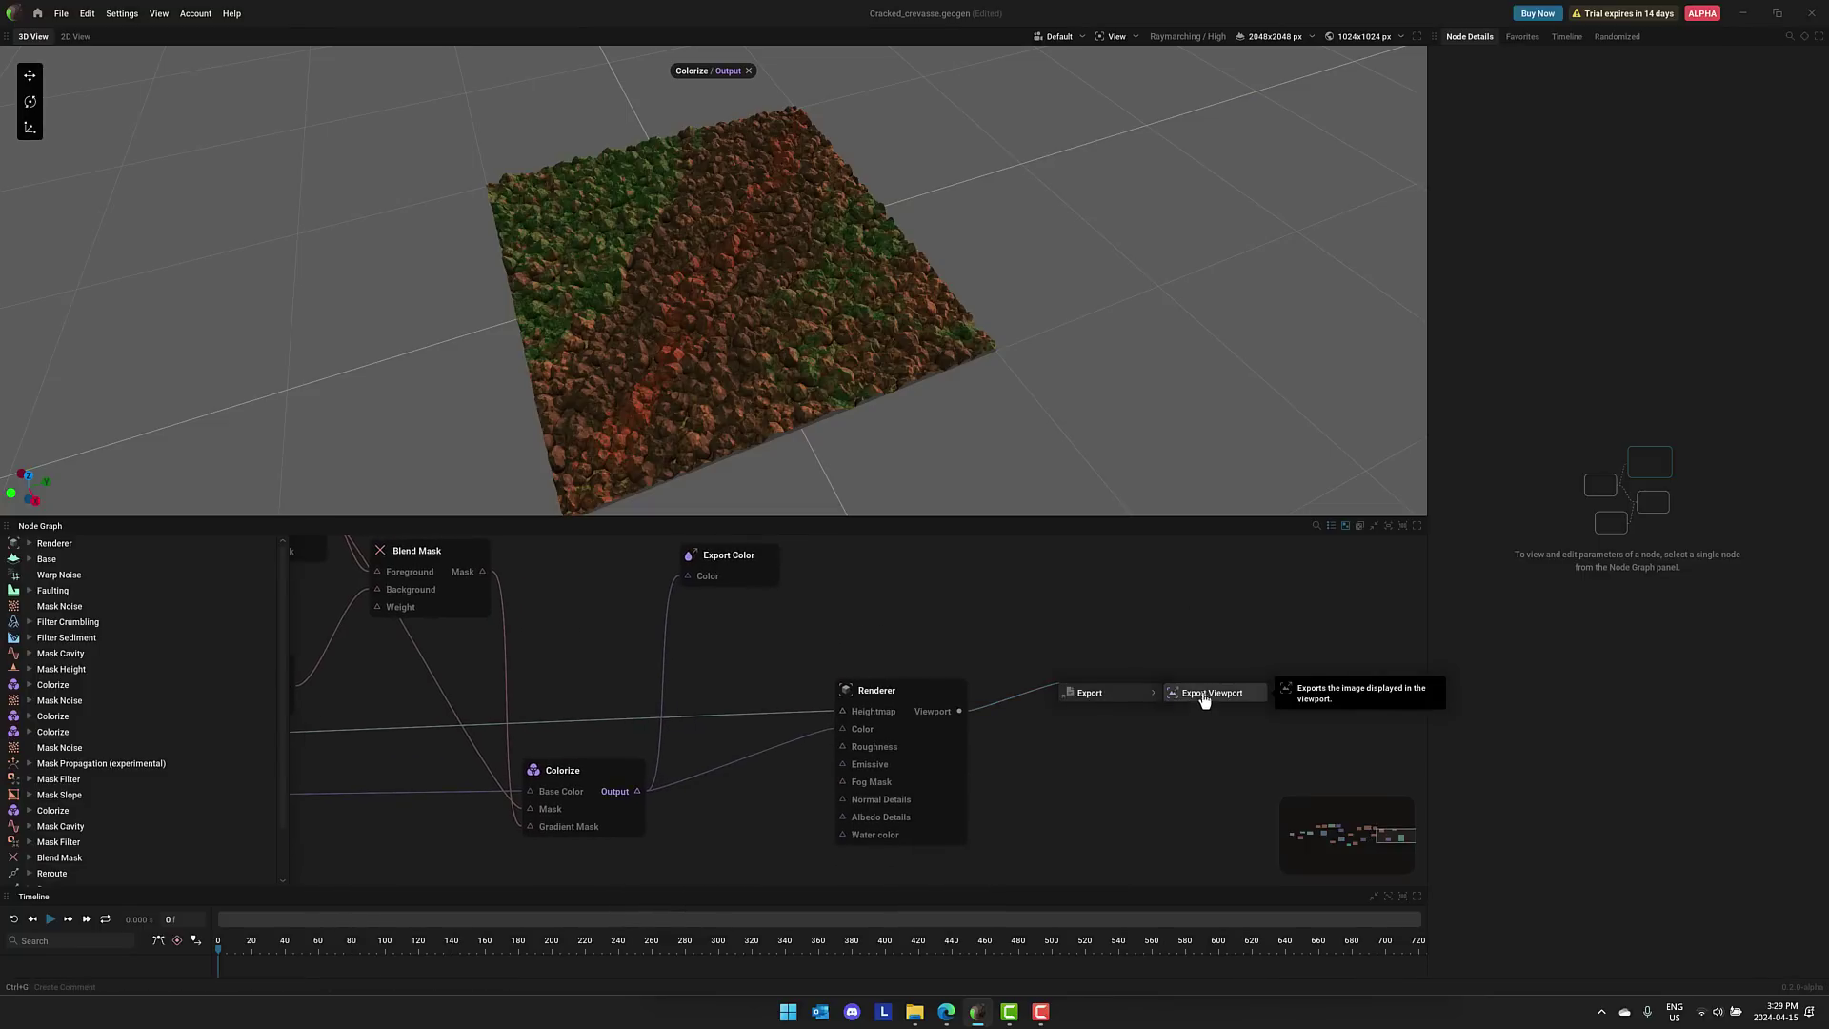
left_click(995, 693)
Close the preview of the last Colorize node's output to restore the rendered terrain view
scroll(953, 693, "down", 3)
middle_click_drag(772, 703, 1116, 720)
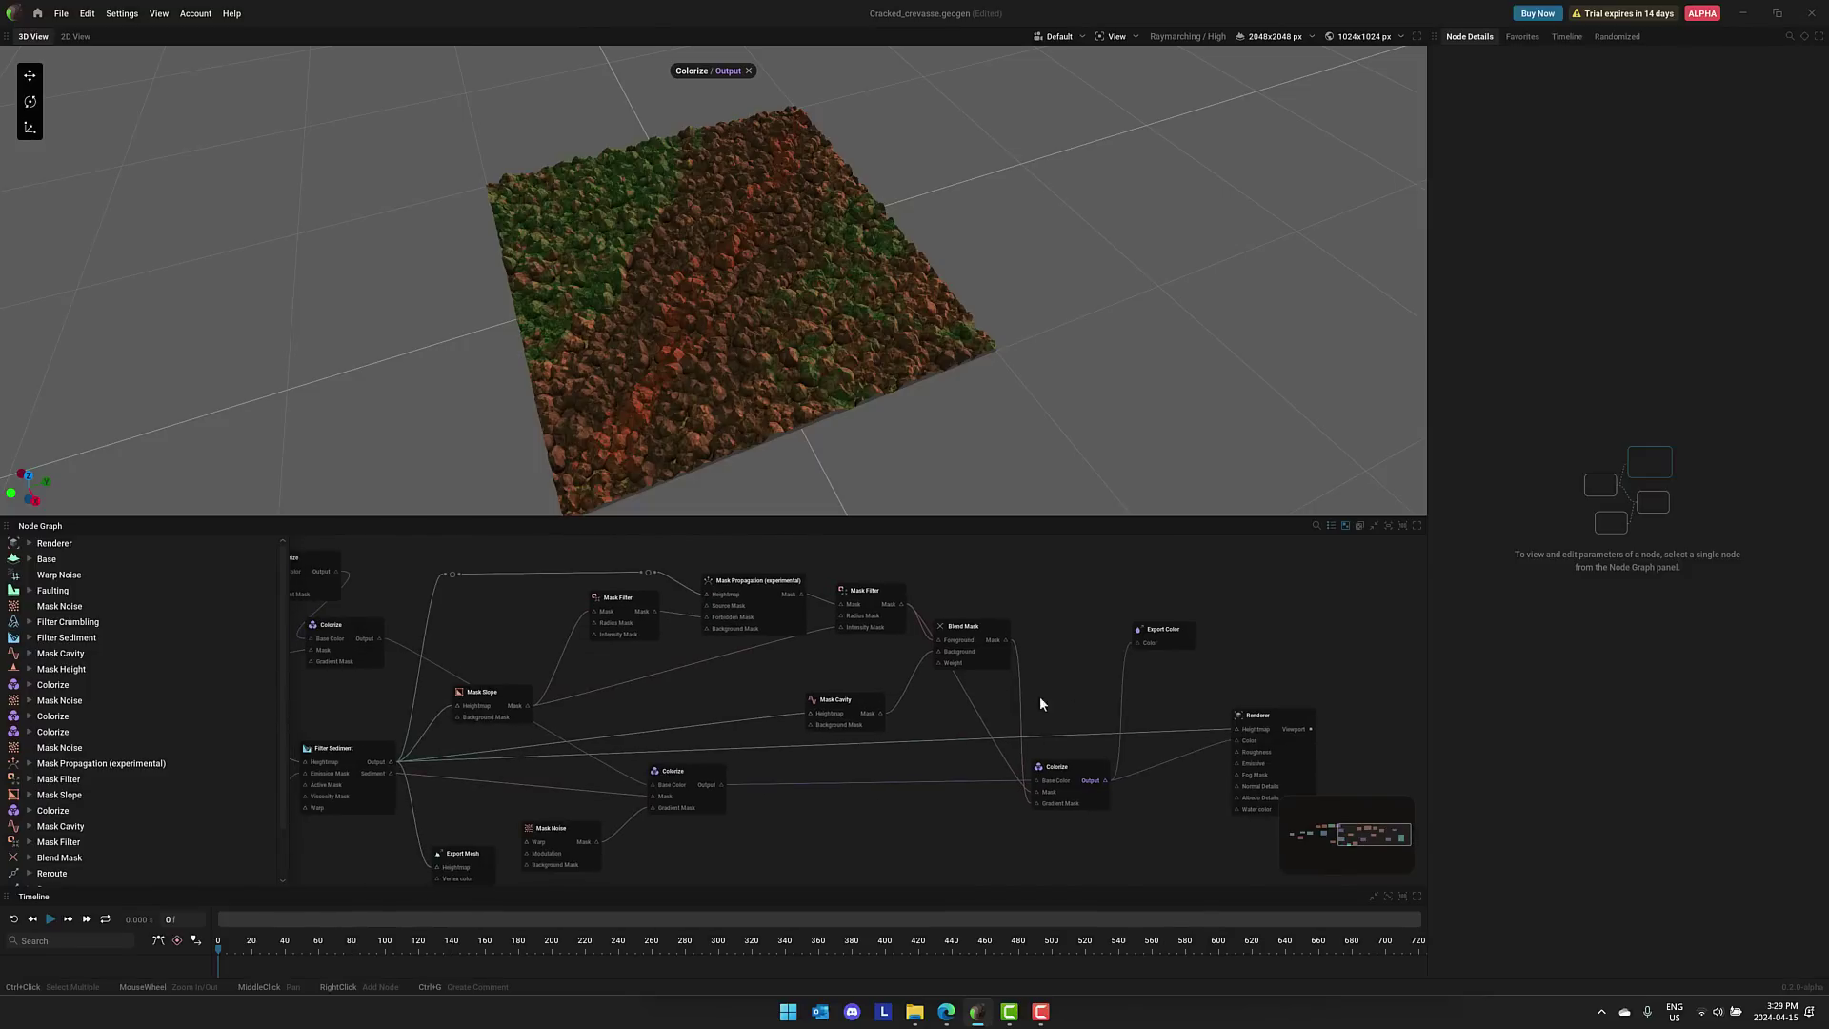
left_click(1093, 785)
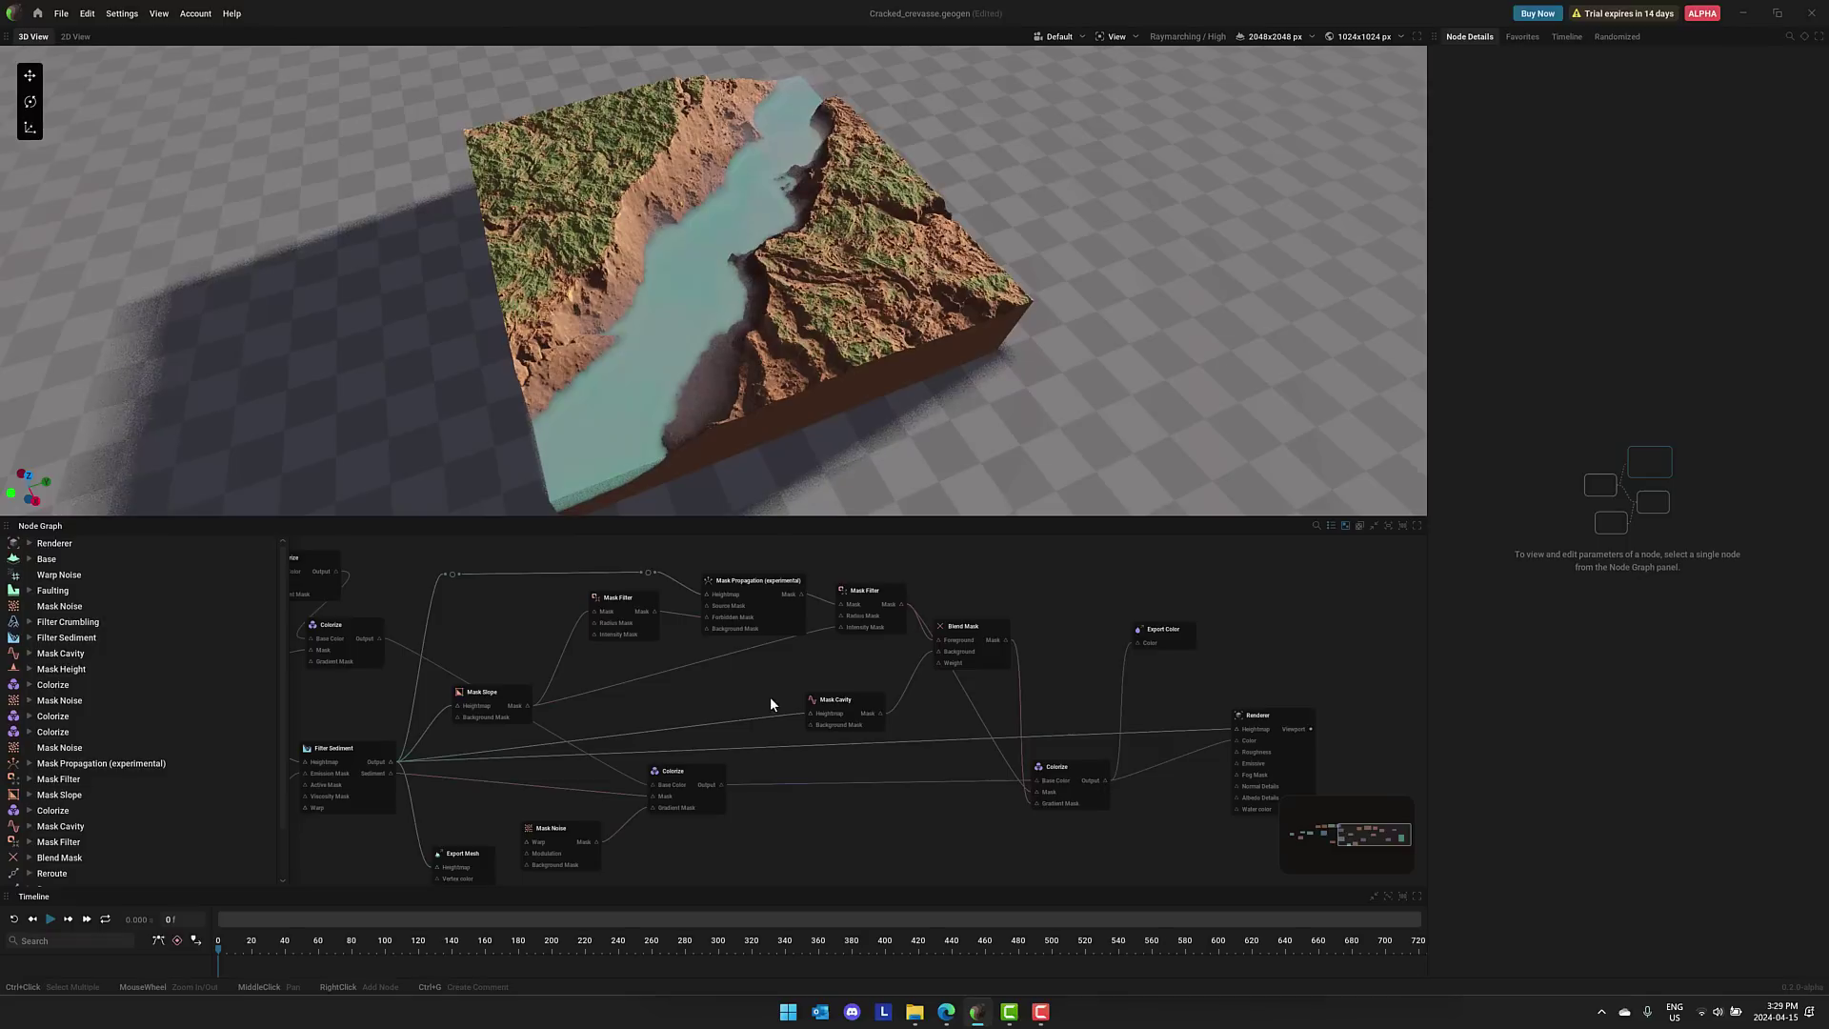
Try the Island preset on the Base node at the start of the graph and replace it with the Canyon preset
middle_click_drag(770, 696, 1067, 688)
middle_click_drag(779, 695, 1147, 696)
middle_click_drag(607, 705, 774, 713)
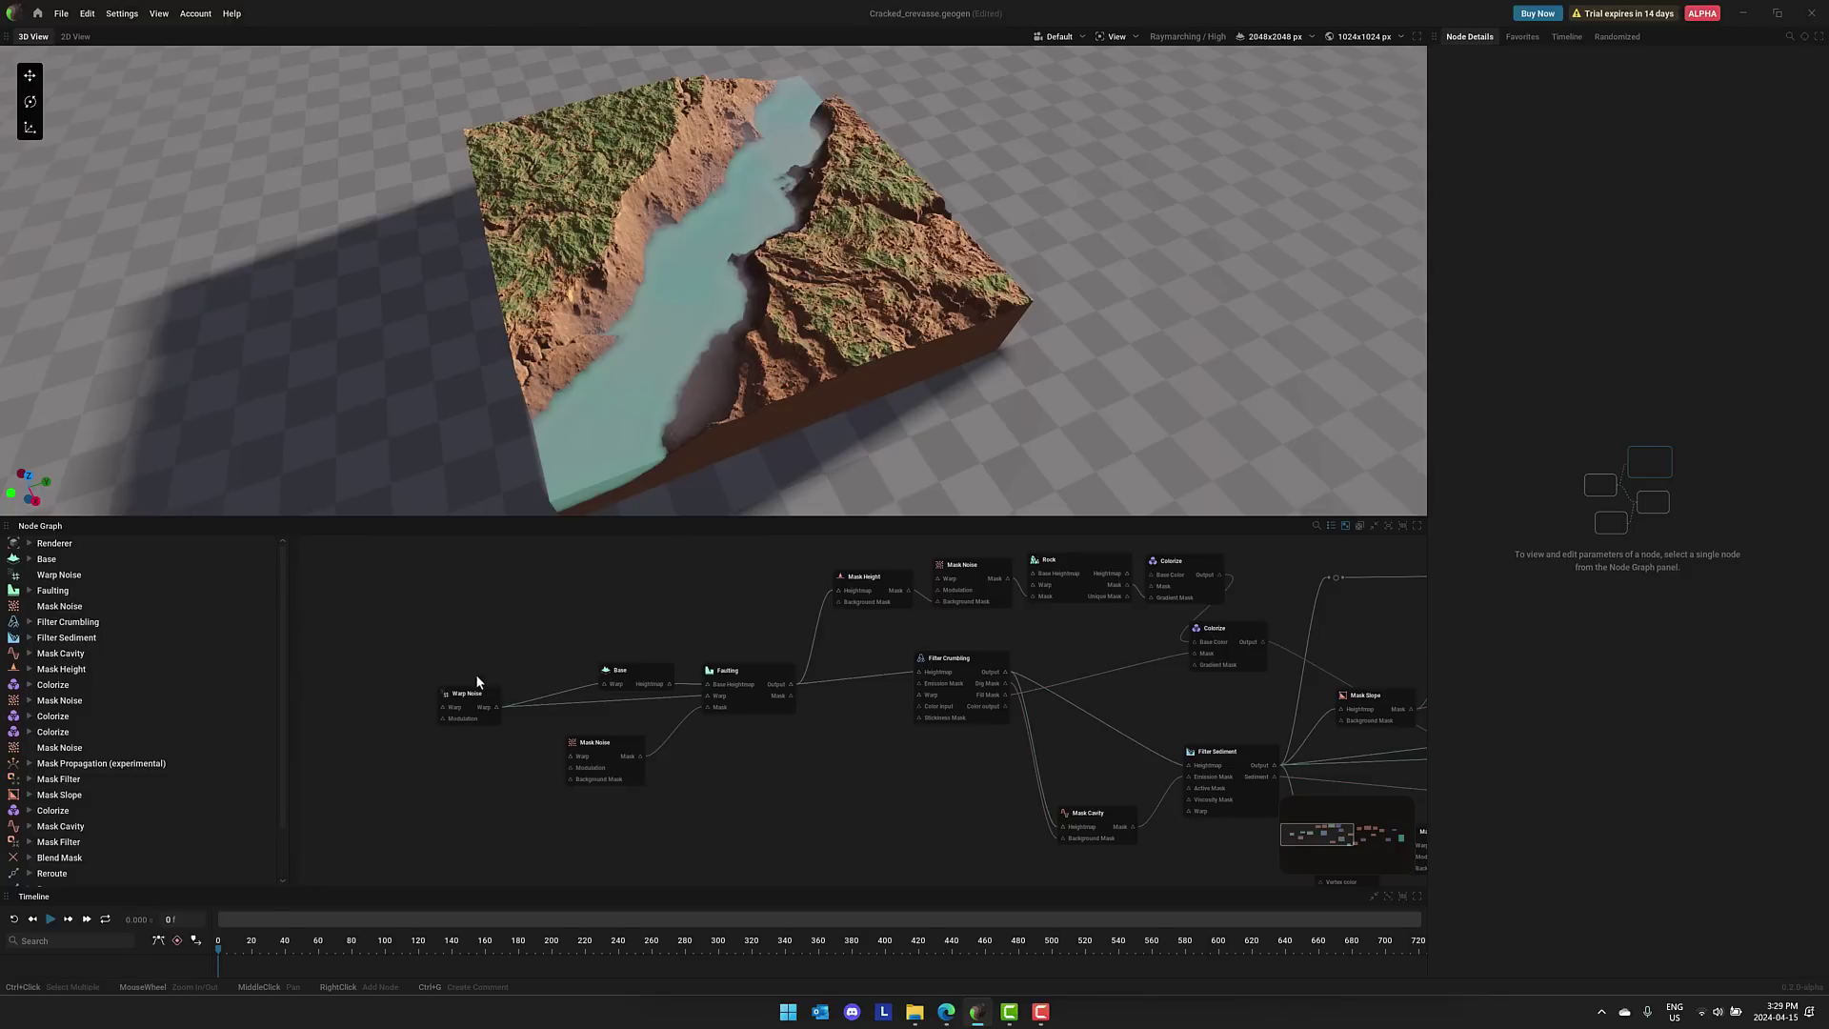
left_click(633, 672)
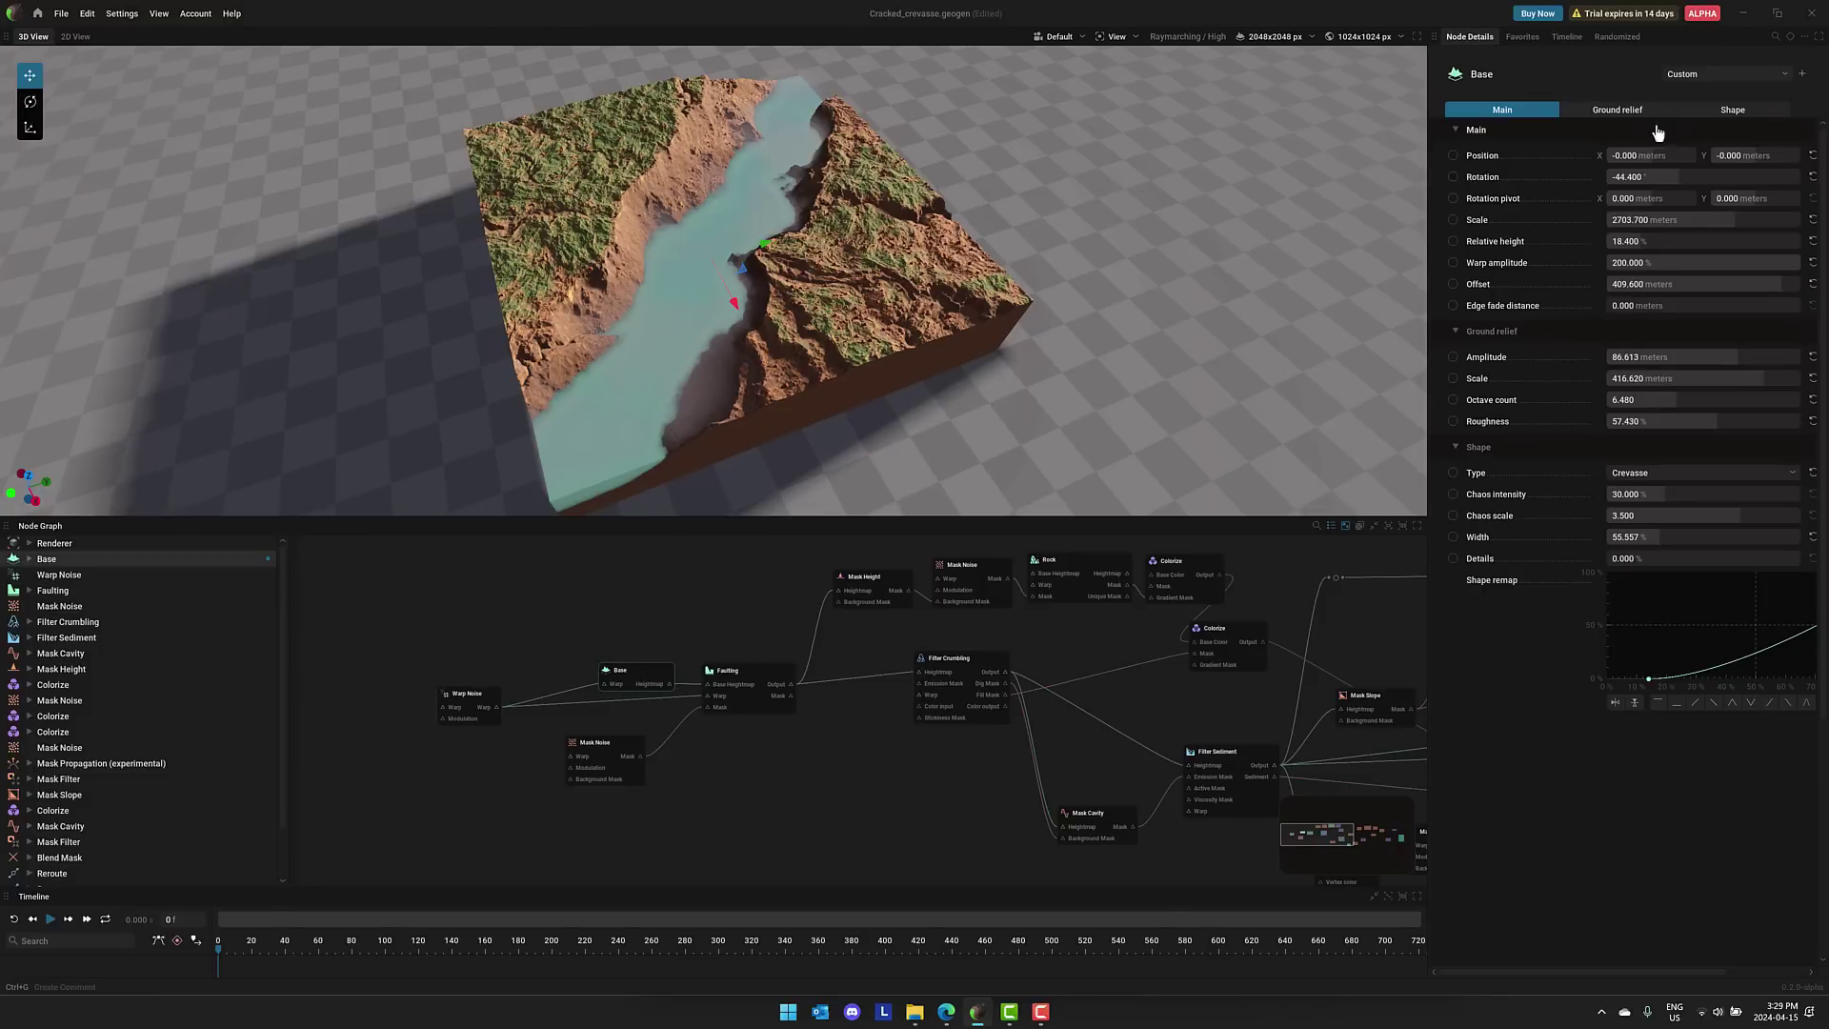
left_click(1774, 76)
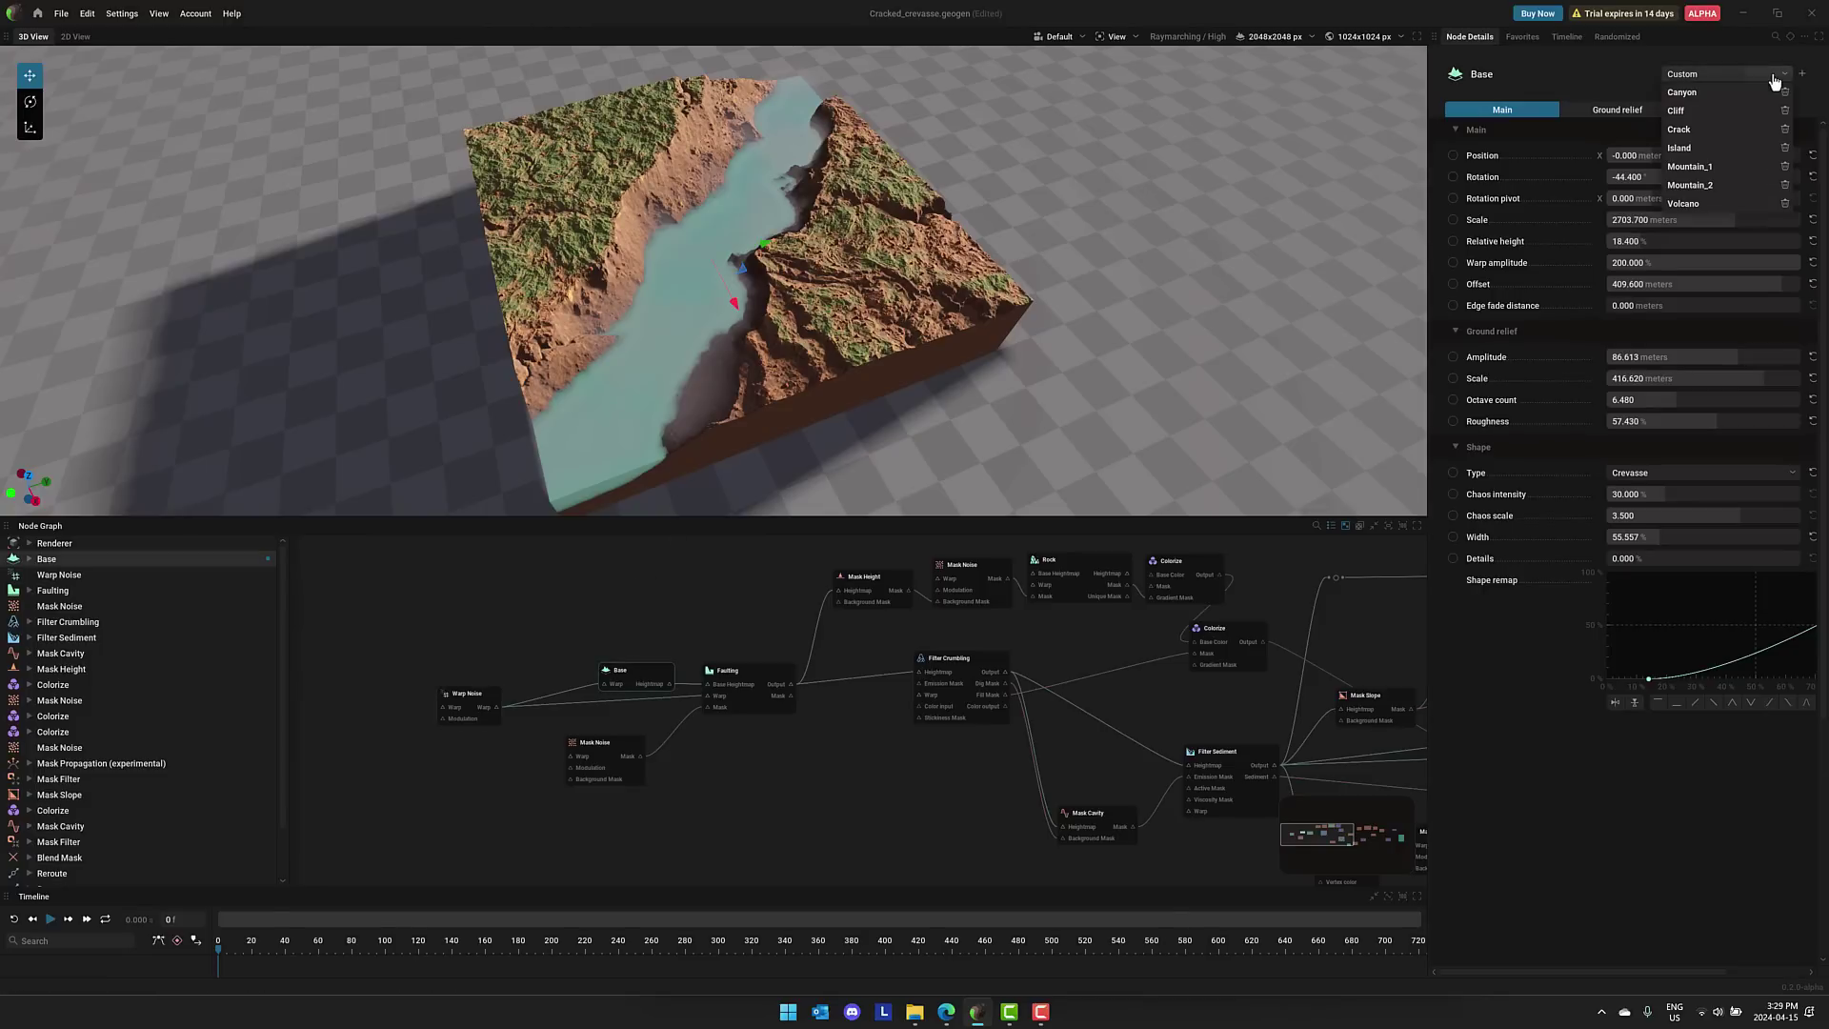
left_click(1680, 147)
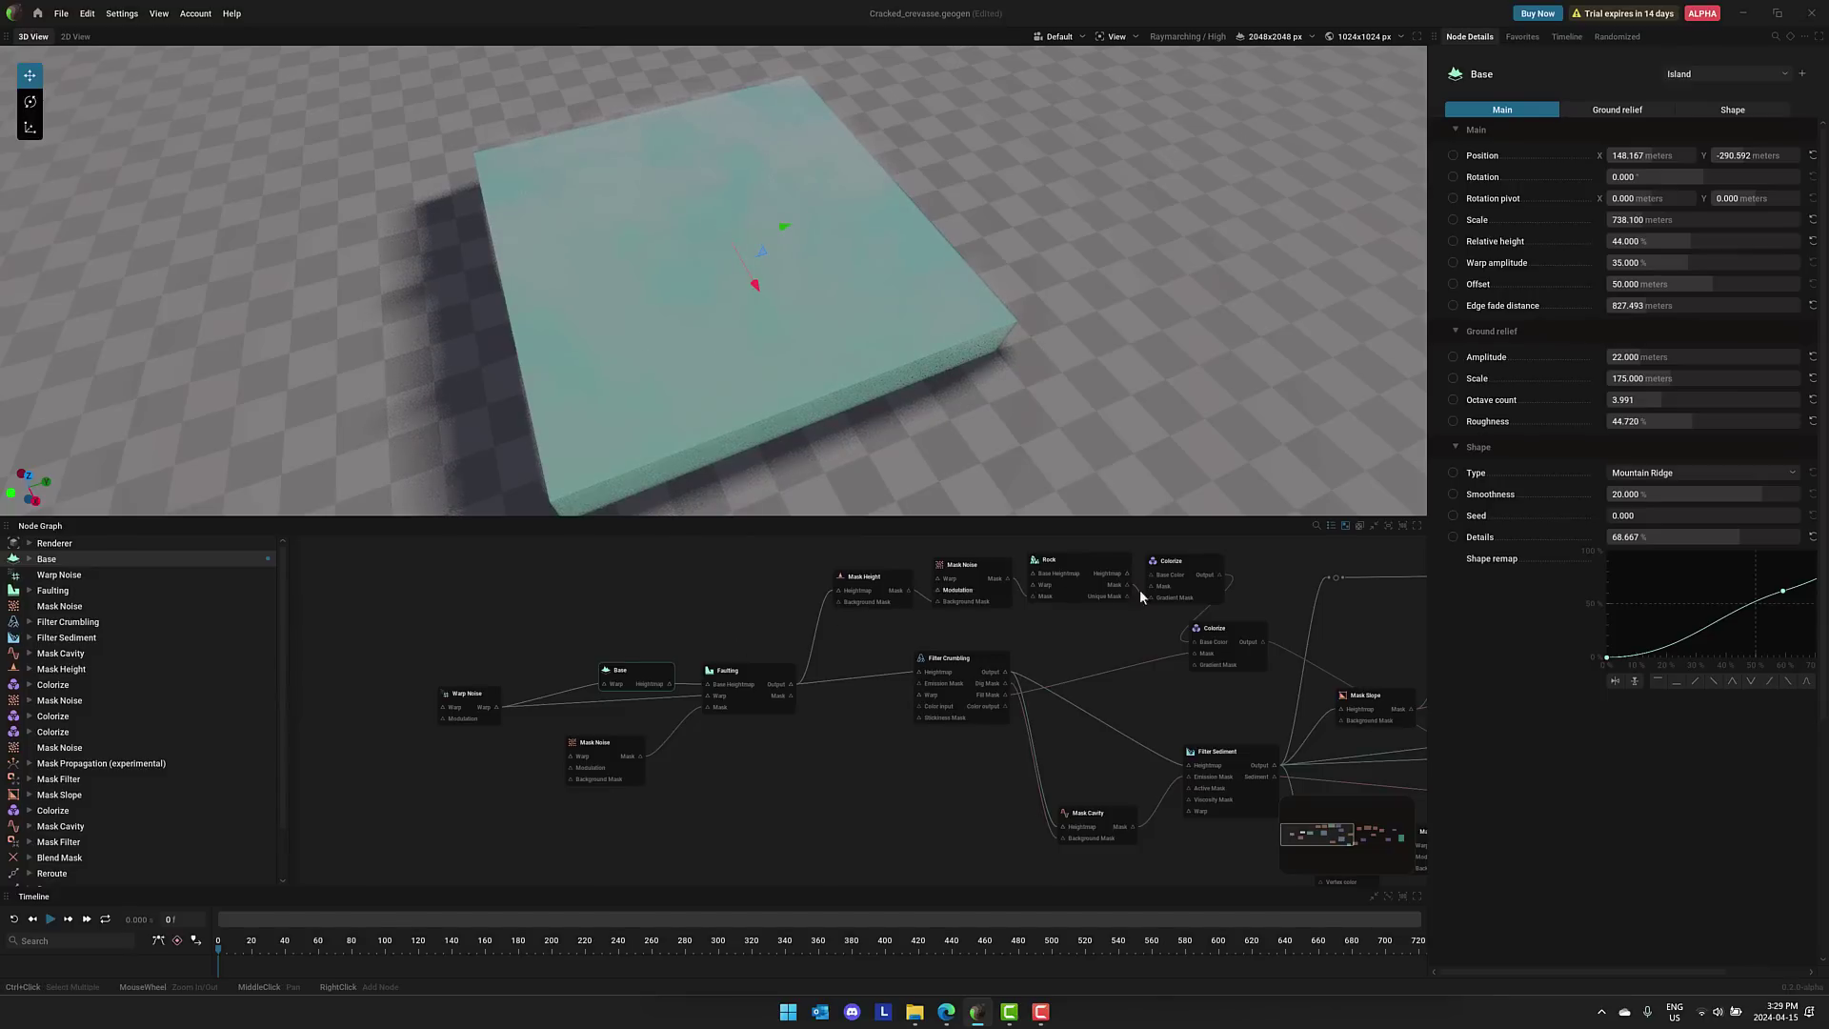
left_click(1716, 77)
left_click(1686, 92)
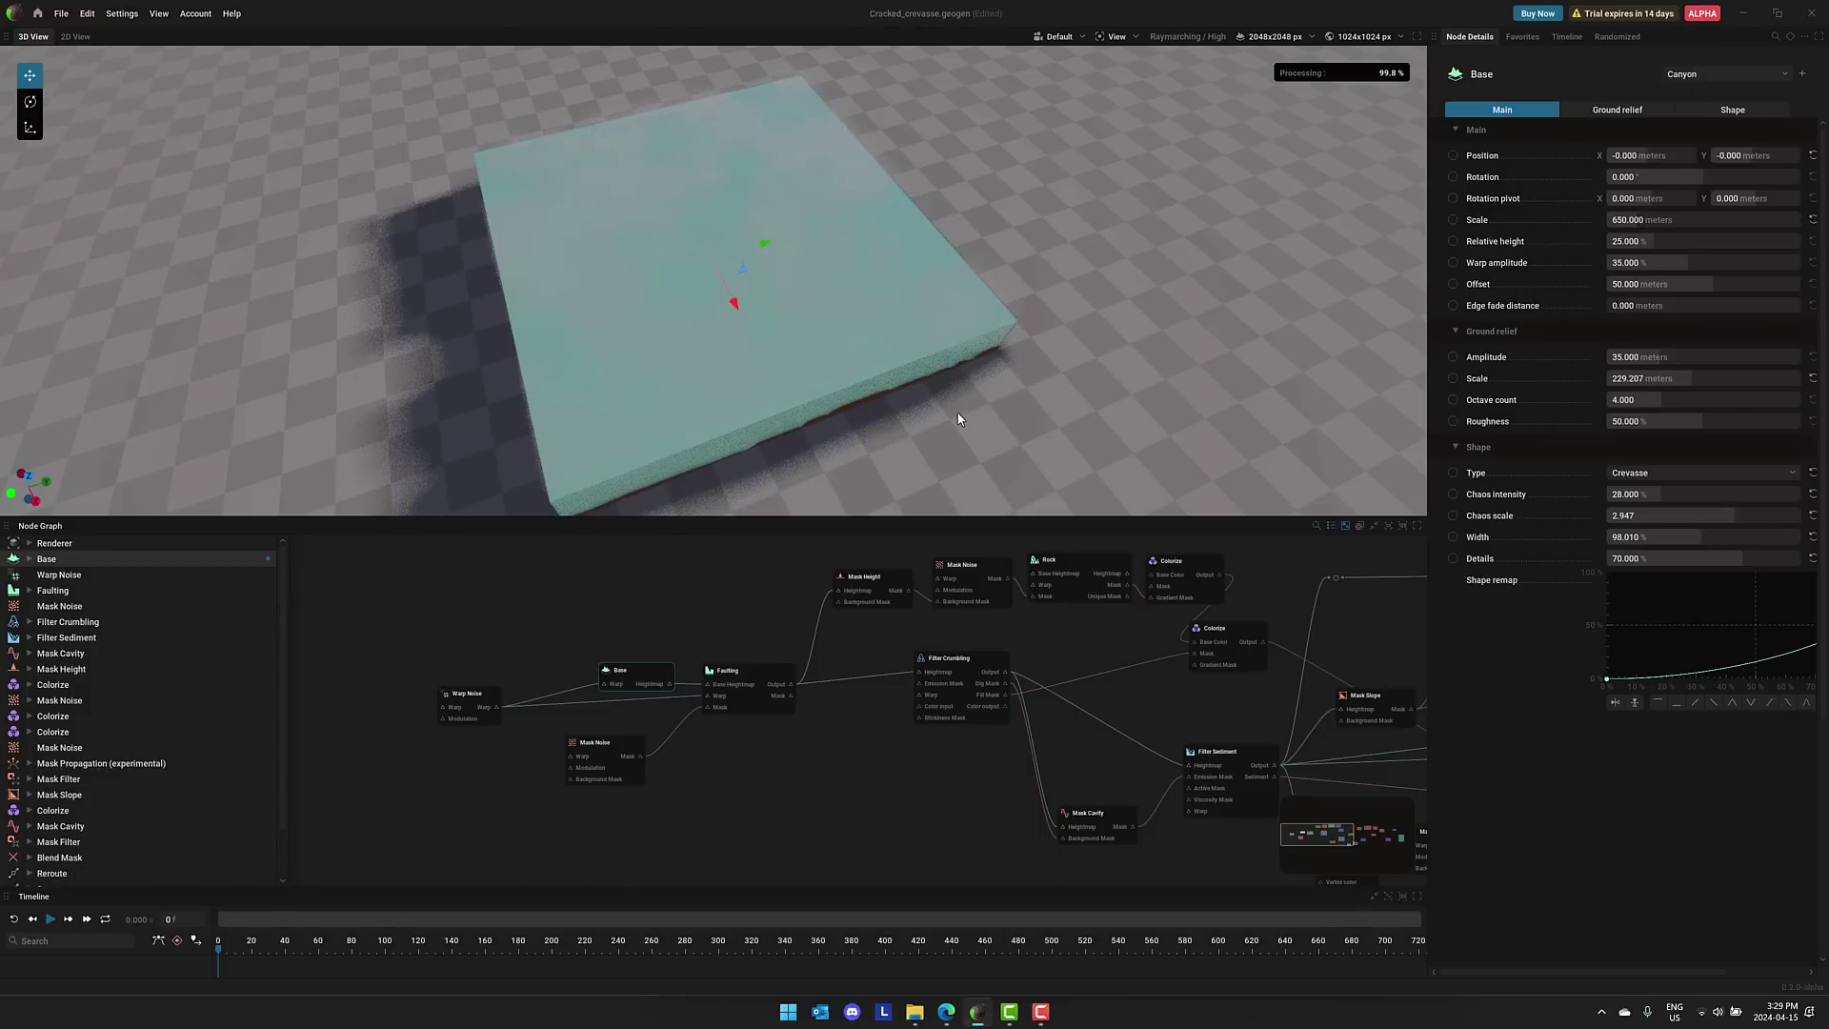
Deactivate the water in the Renderer node's settings
middle_click_drag(1106, 670, 224, 711)
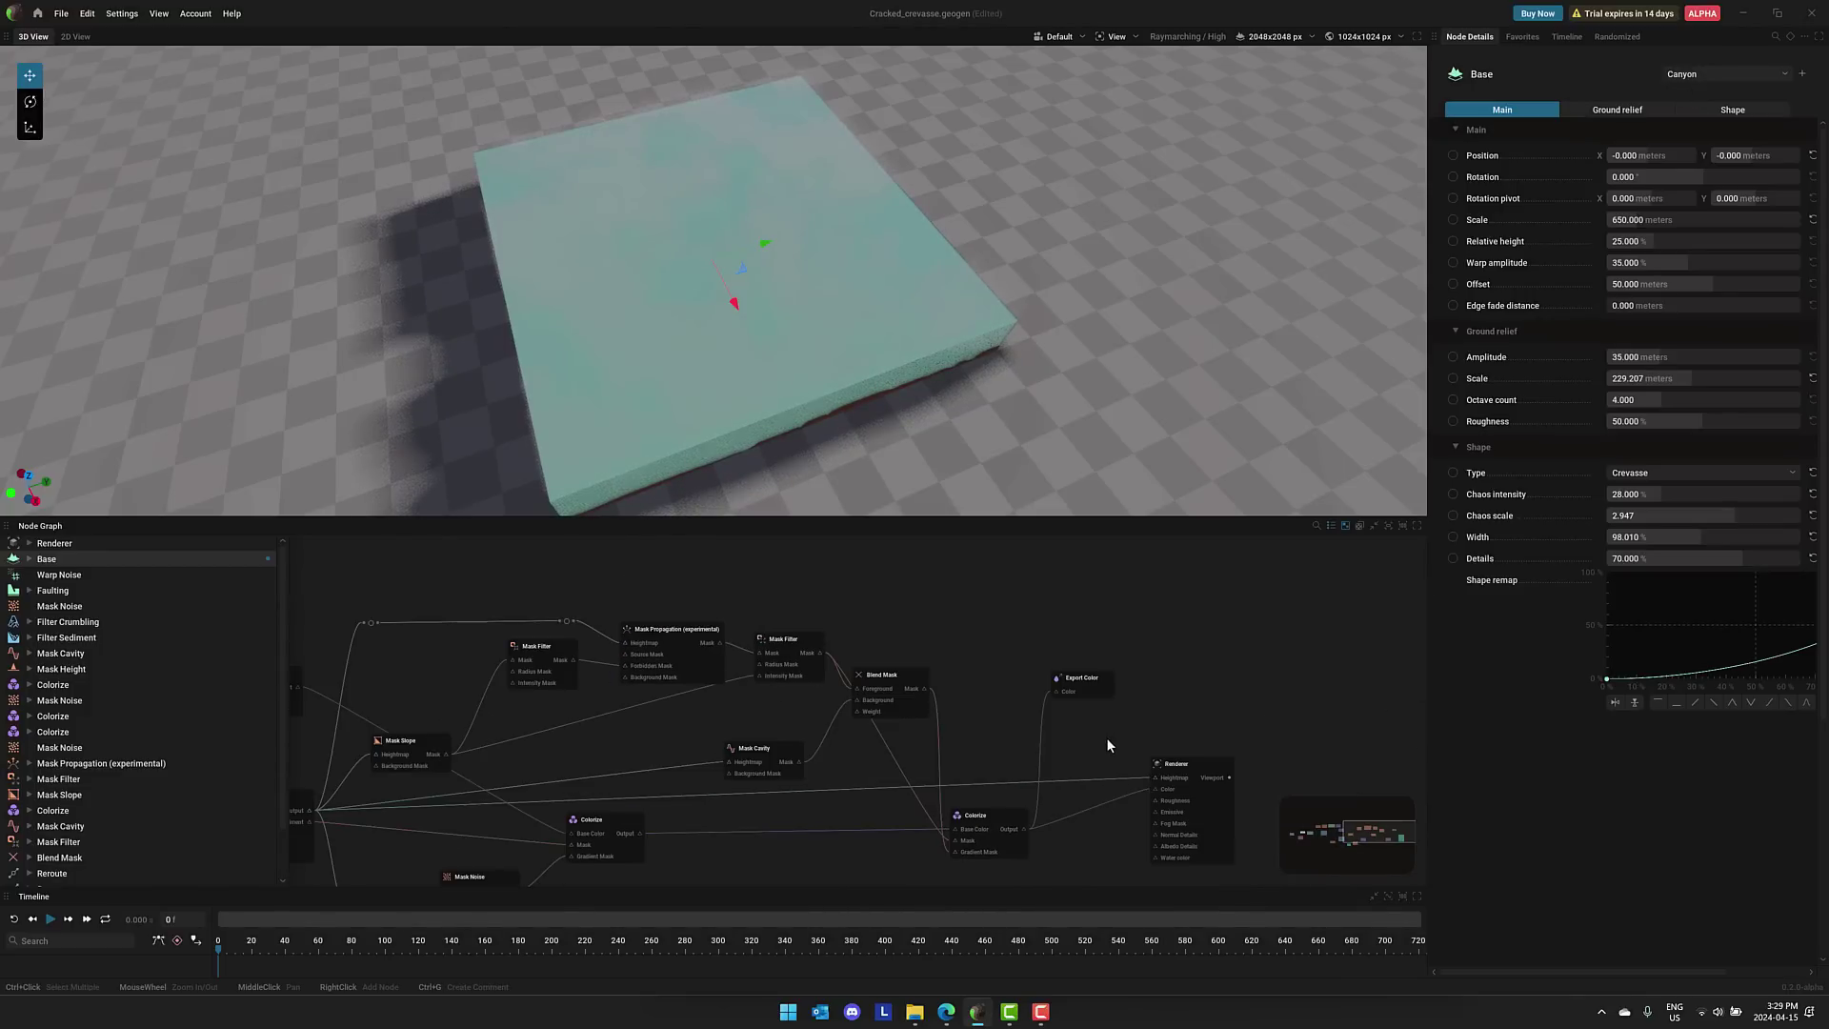
middle_click_drag(1201, 850, 1123, 816)
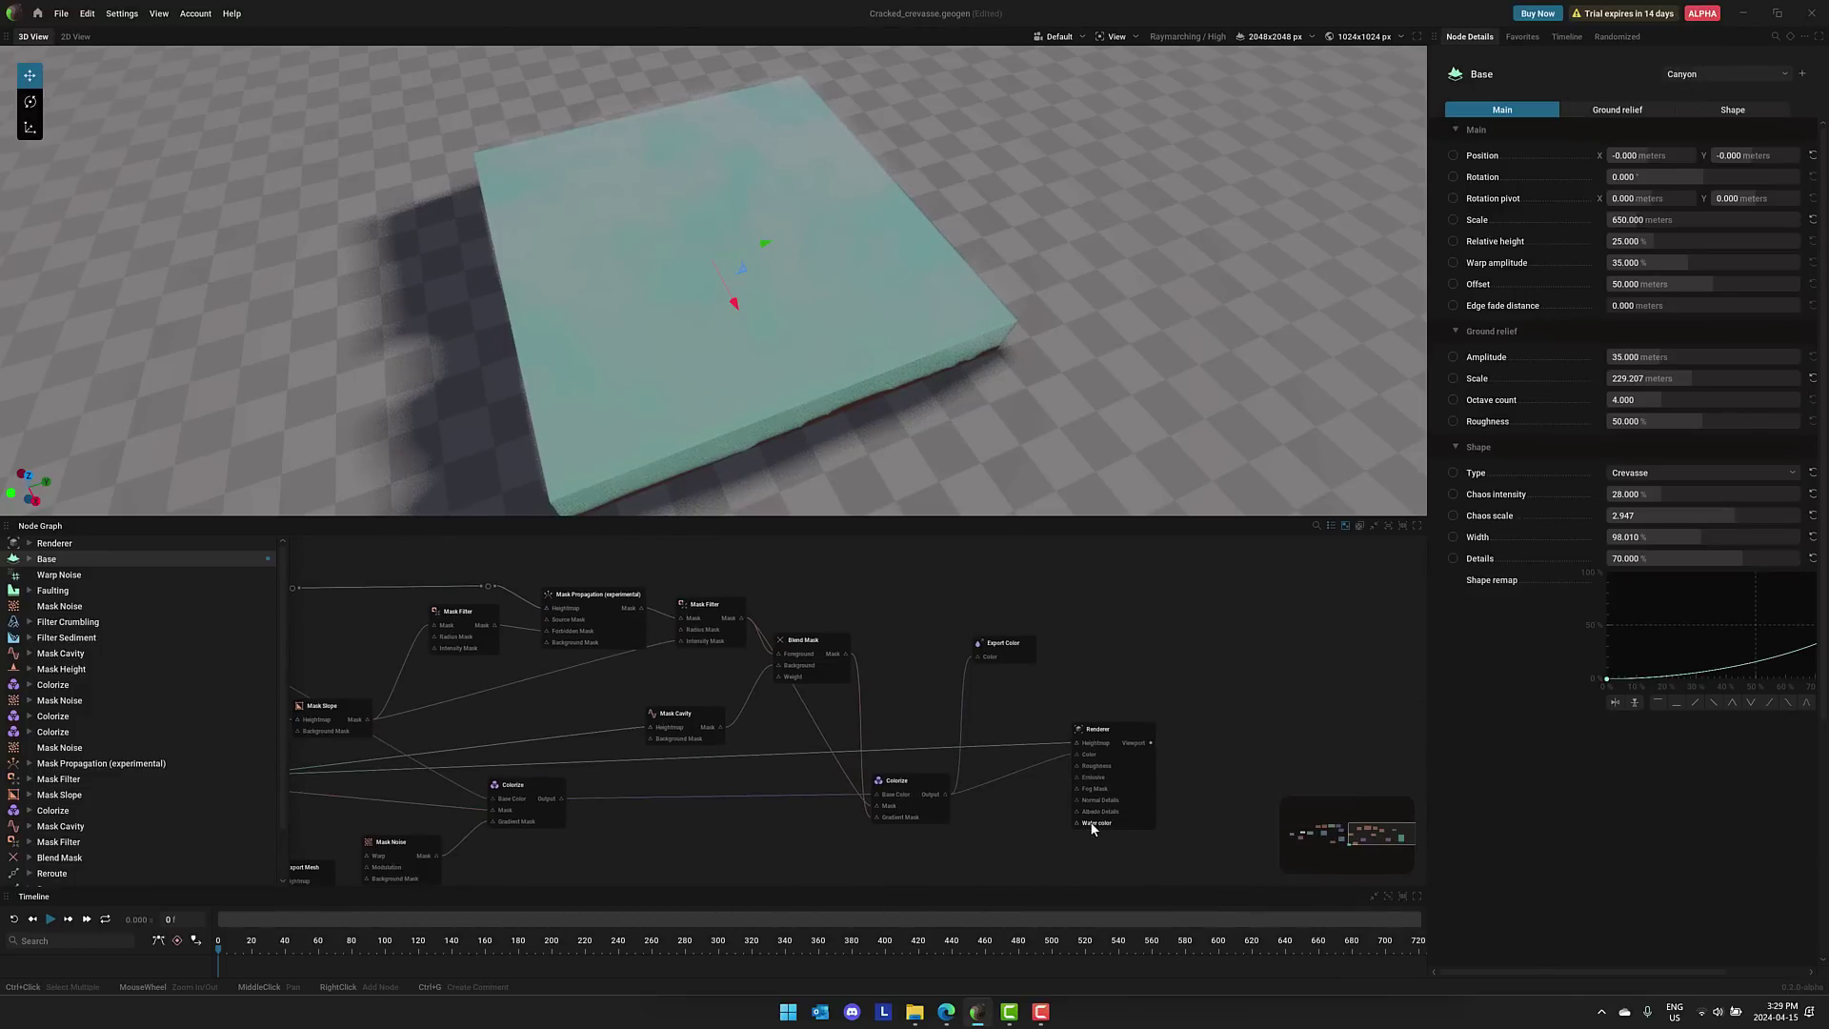
left_click(1093, 828)
left_click(1611, 188)
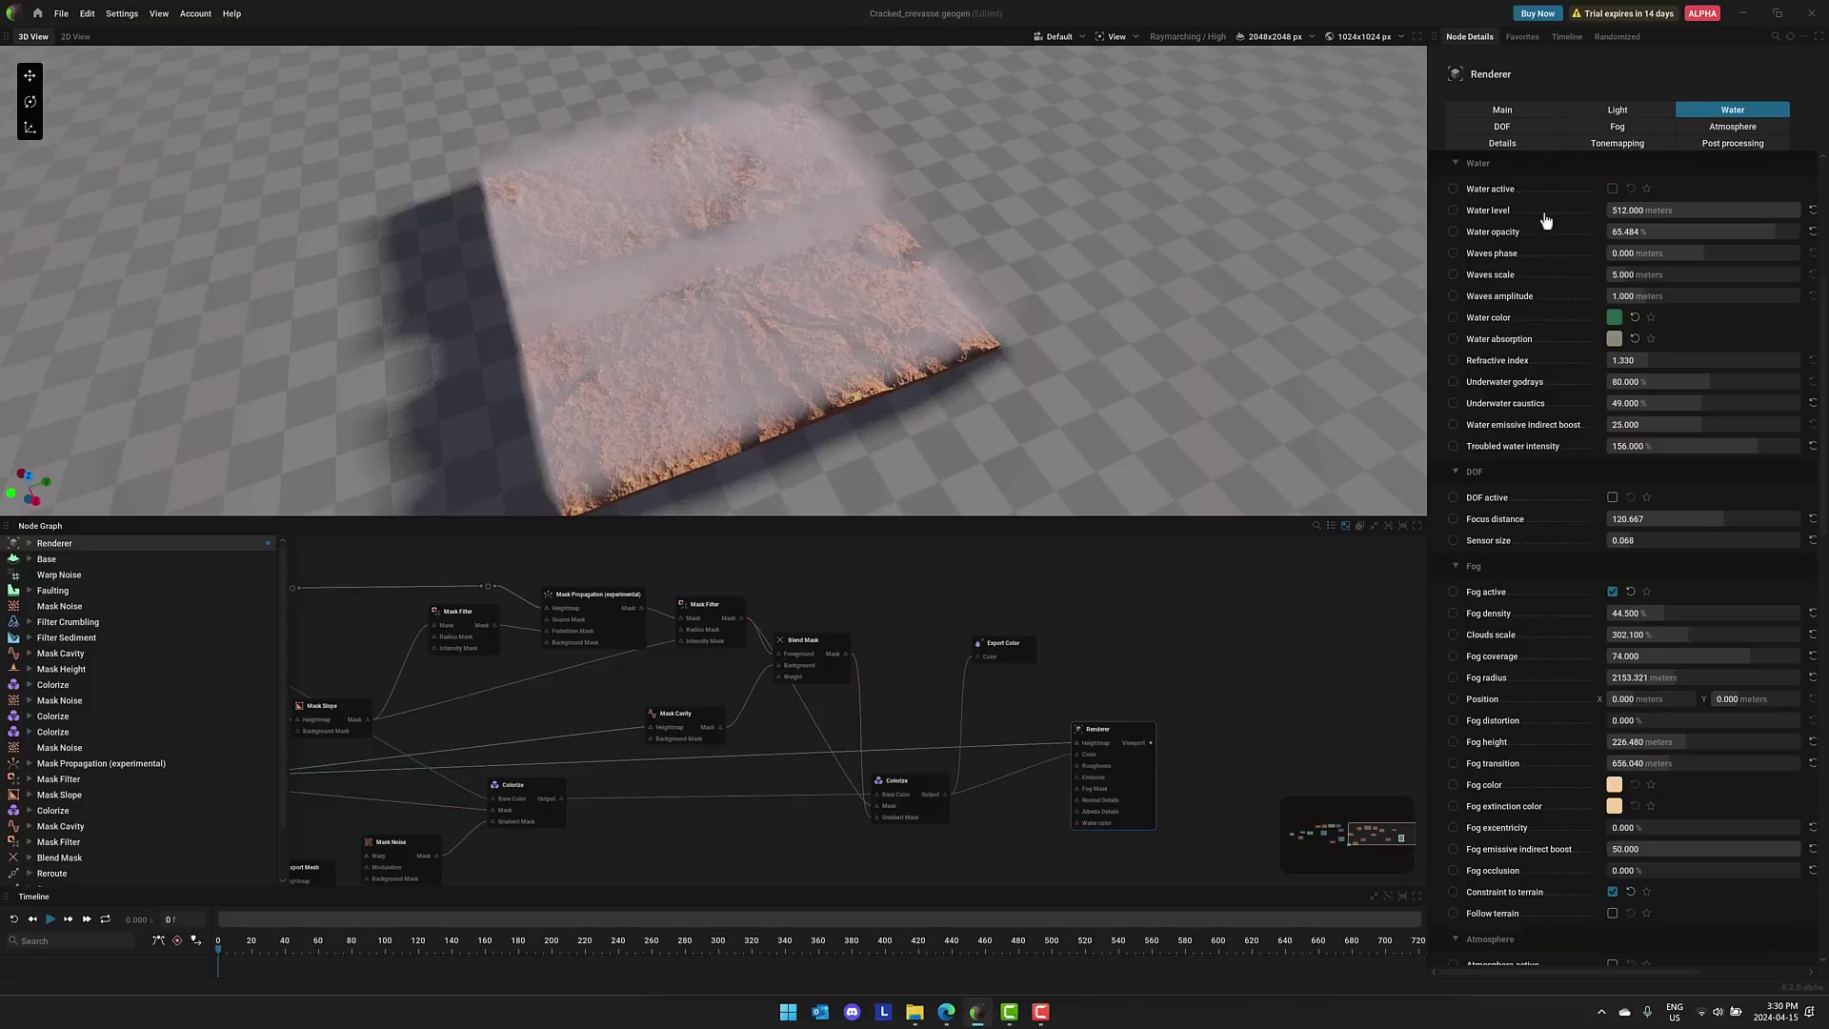
Deactivate the fog in the Renderer node's settings
middle_click_drag(728, 585, 957, 564)
middle_click_drag(1291, 742, 1176, 684)
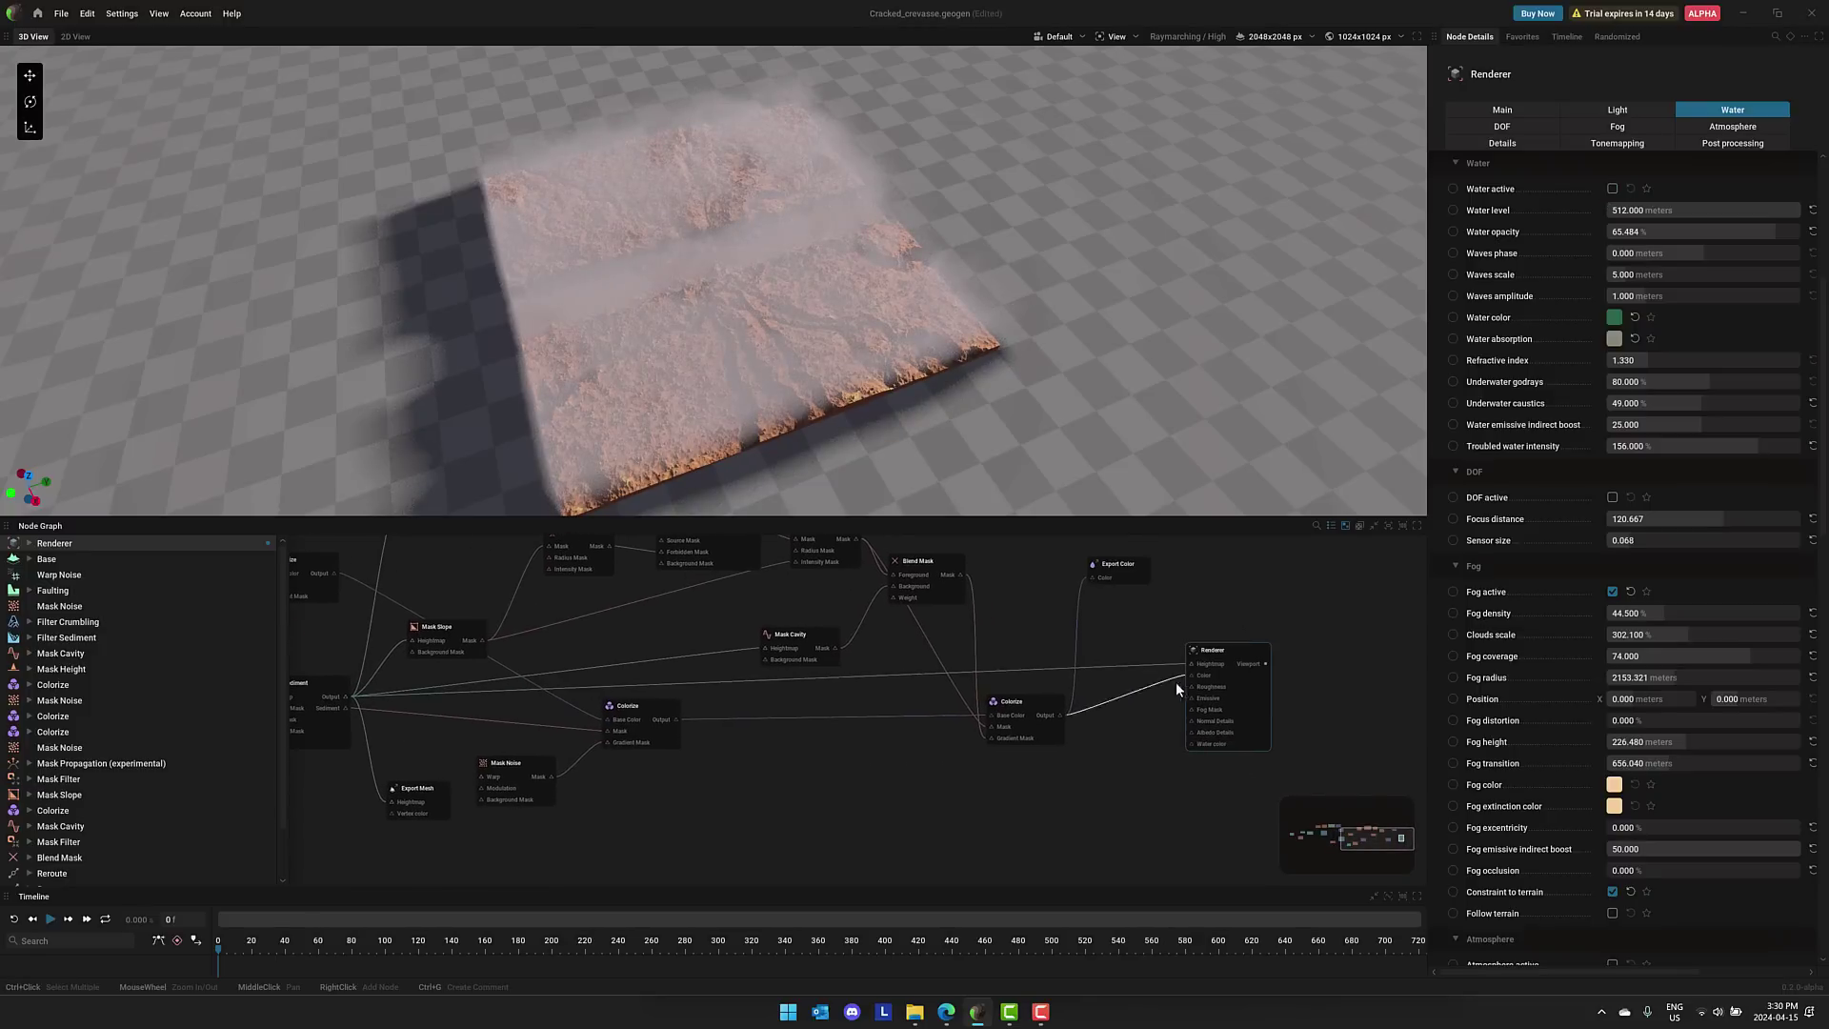
left_click(1617, 126)
left_click(1612, 189)
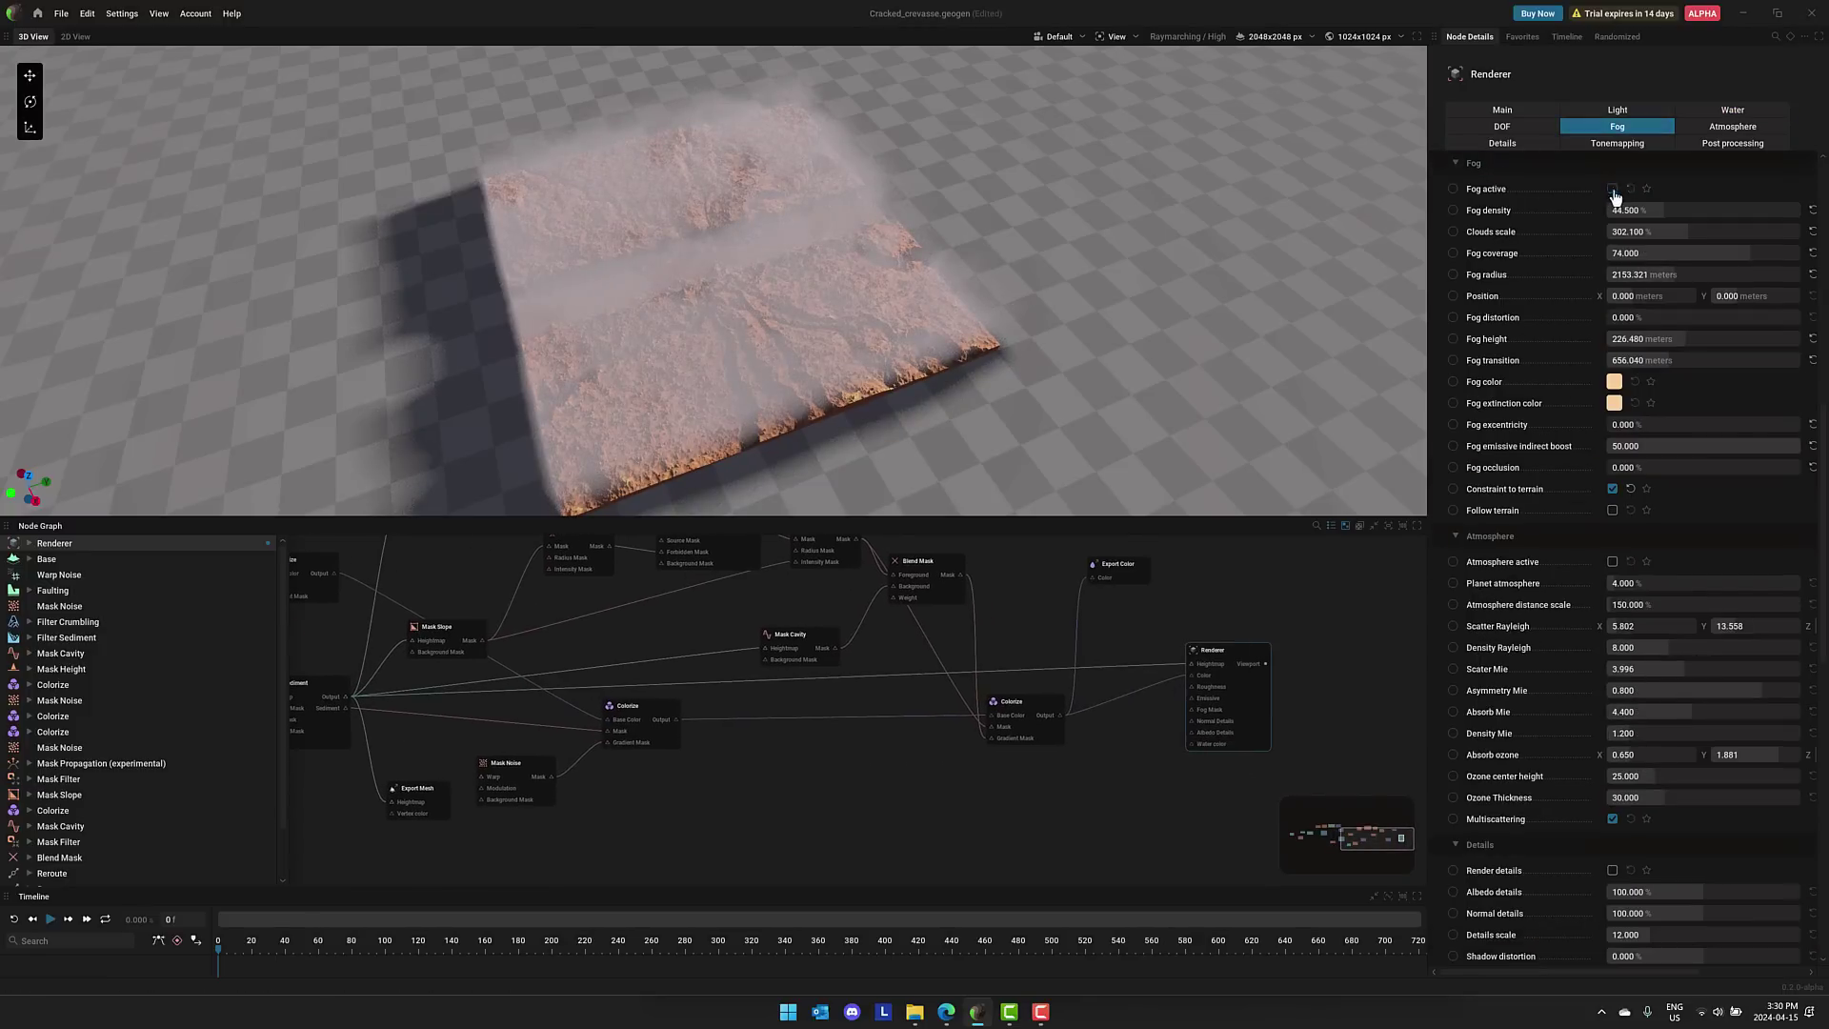
Apply the Cliff preset to the Base node at the start of the graph
middle_click_drag(525, 619, 1028, 575)
middle_click_drag(821, 619, 1330, 750)
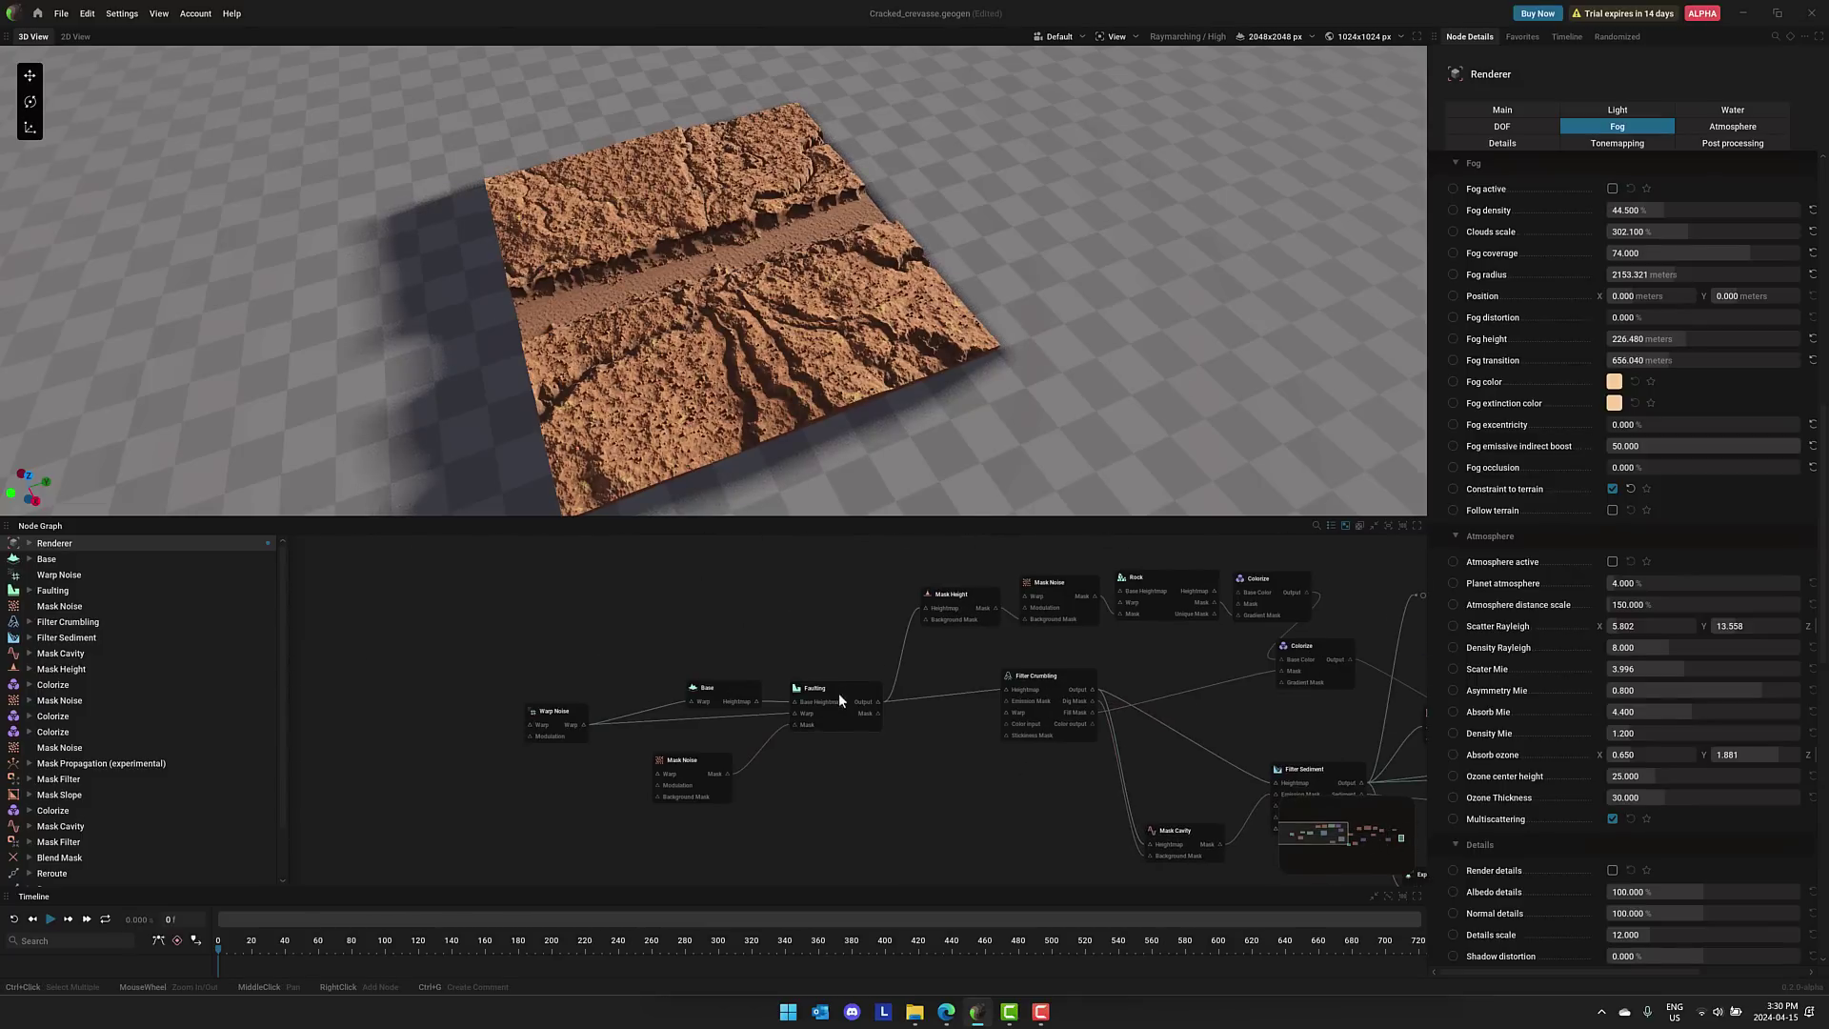
left_click(741, 690)
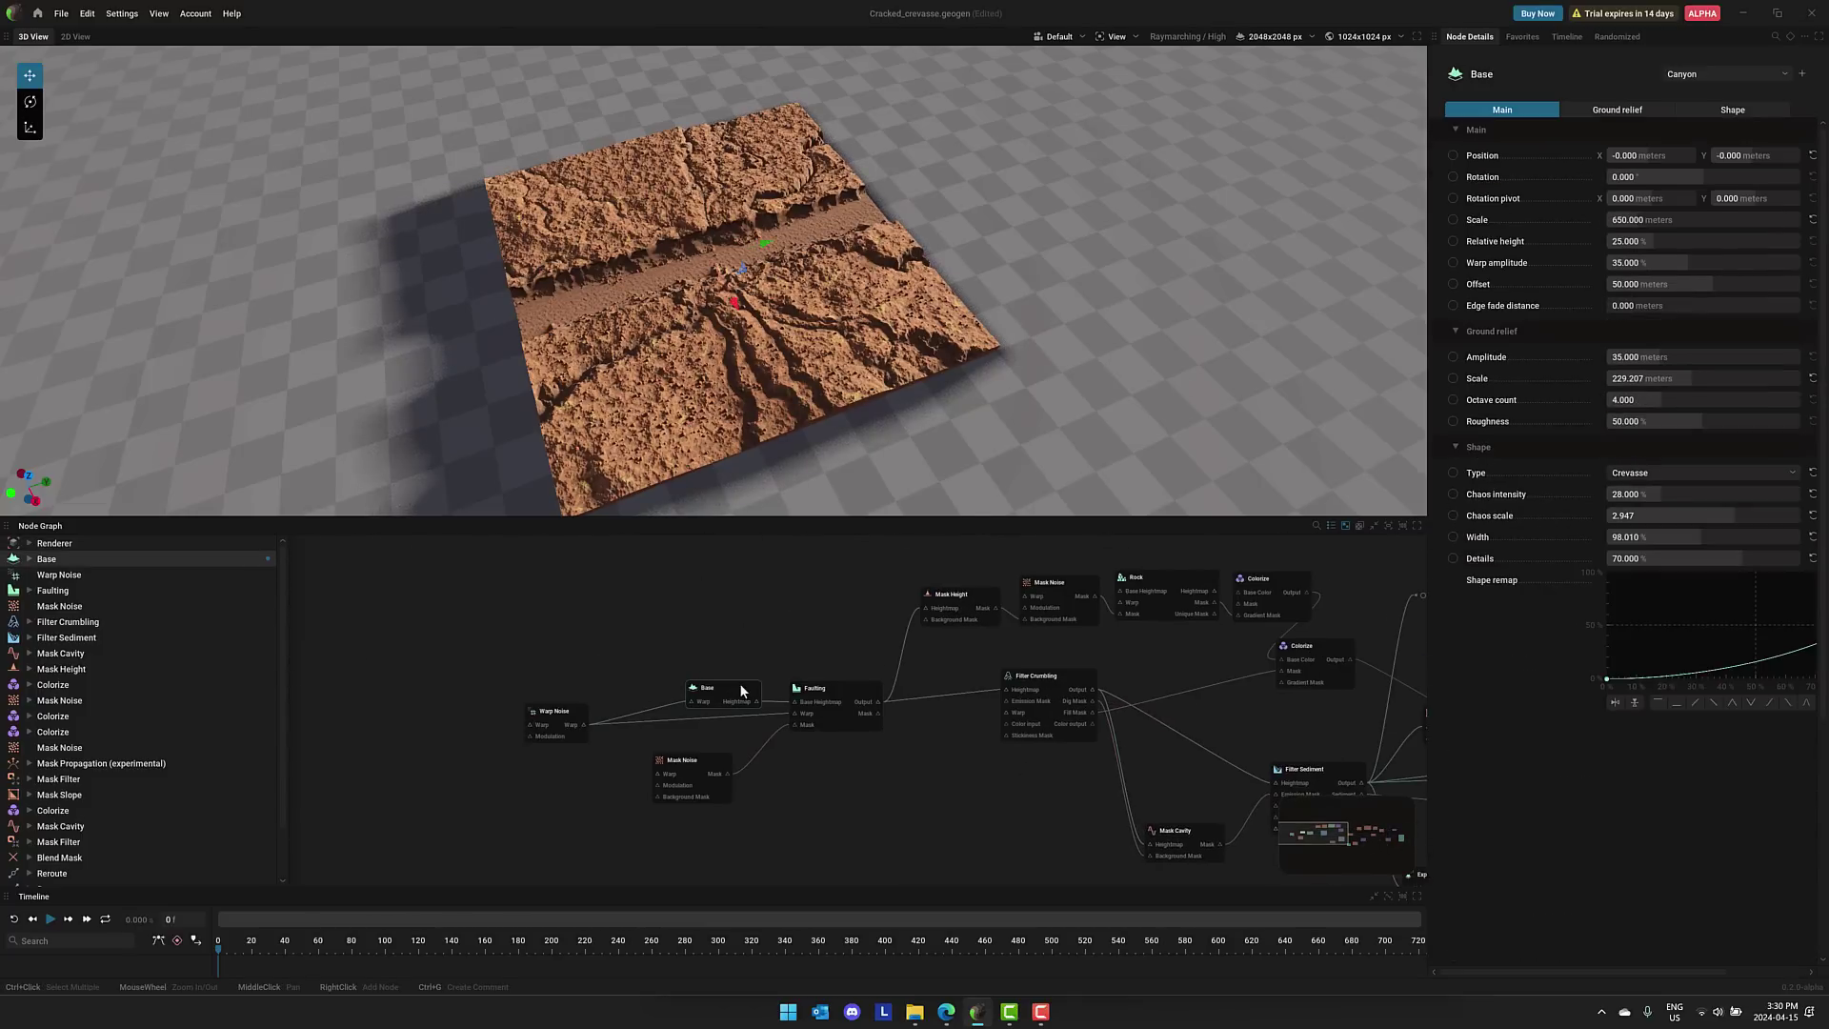
left_click(1717, 77)
left_click(1705, 96)
left_click(1714, 74)
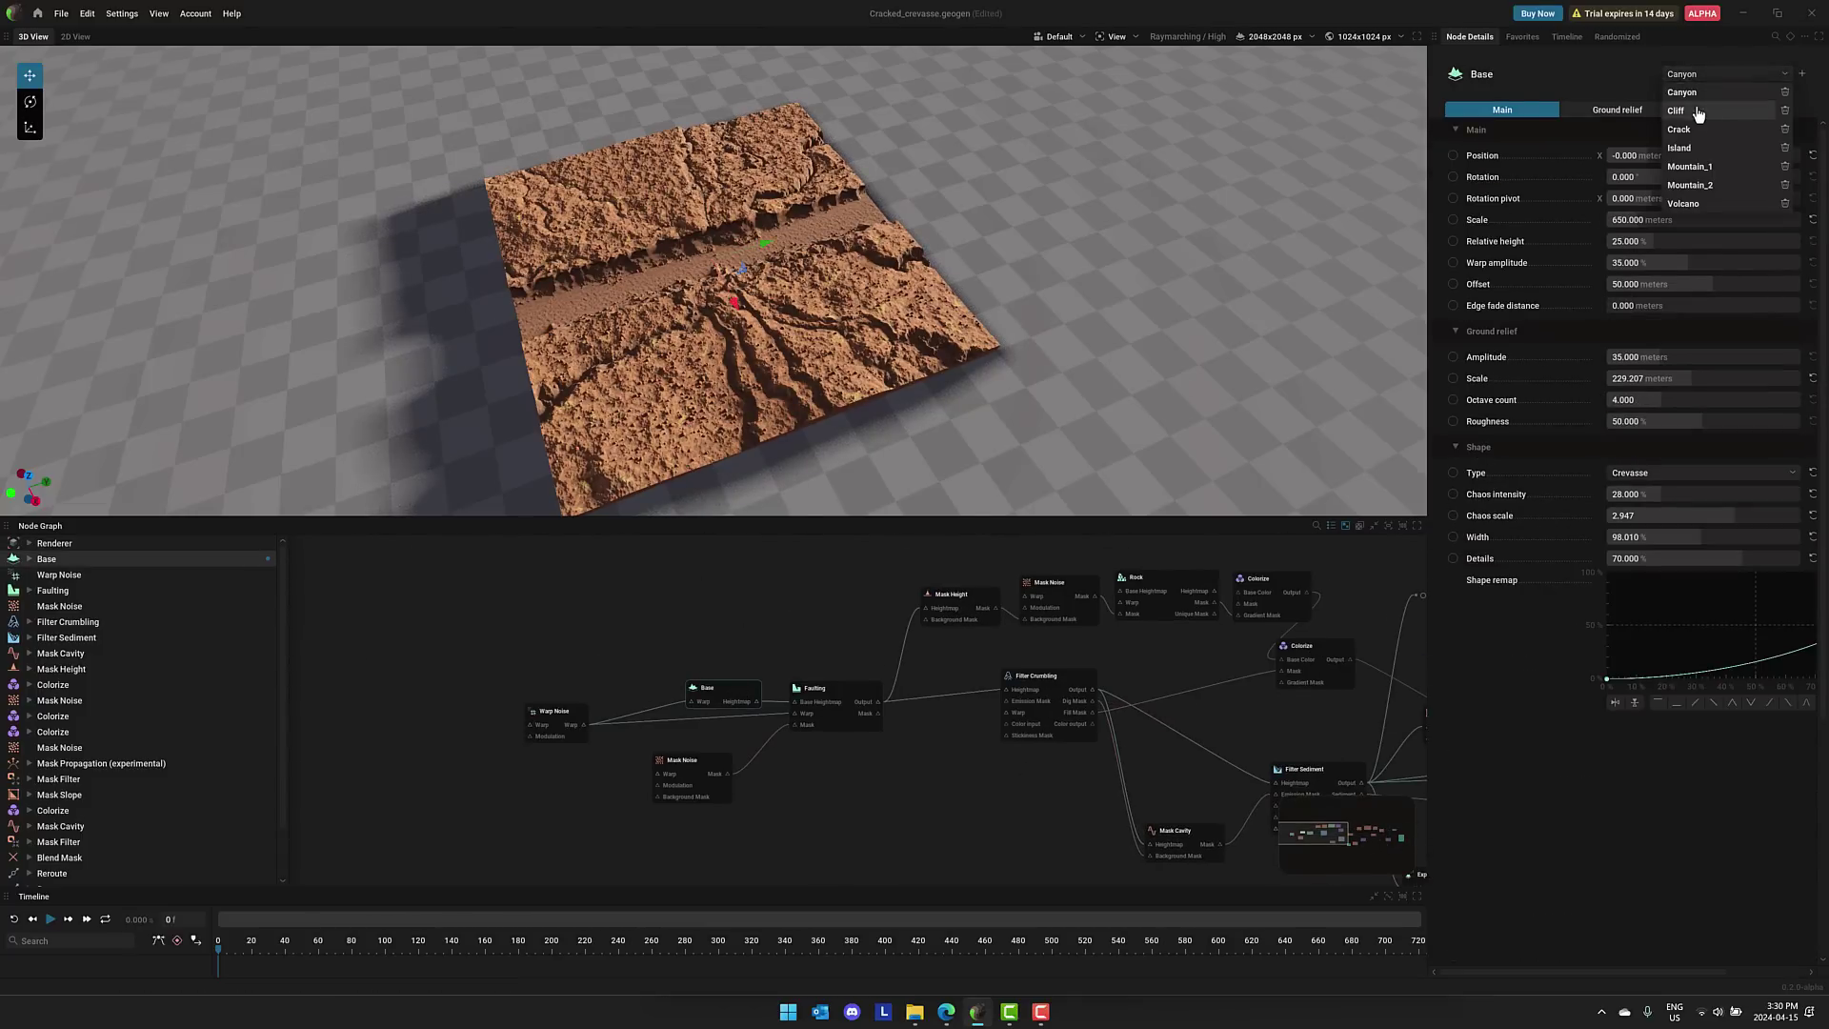
left_click(1693, 111)
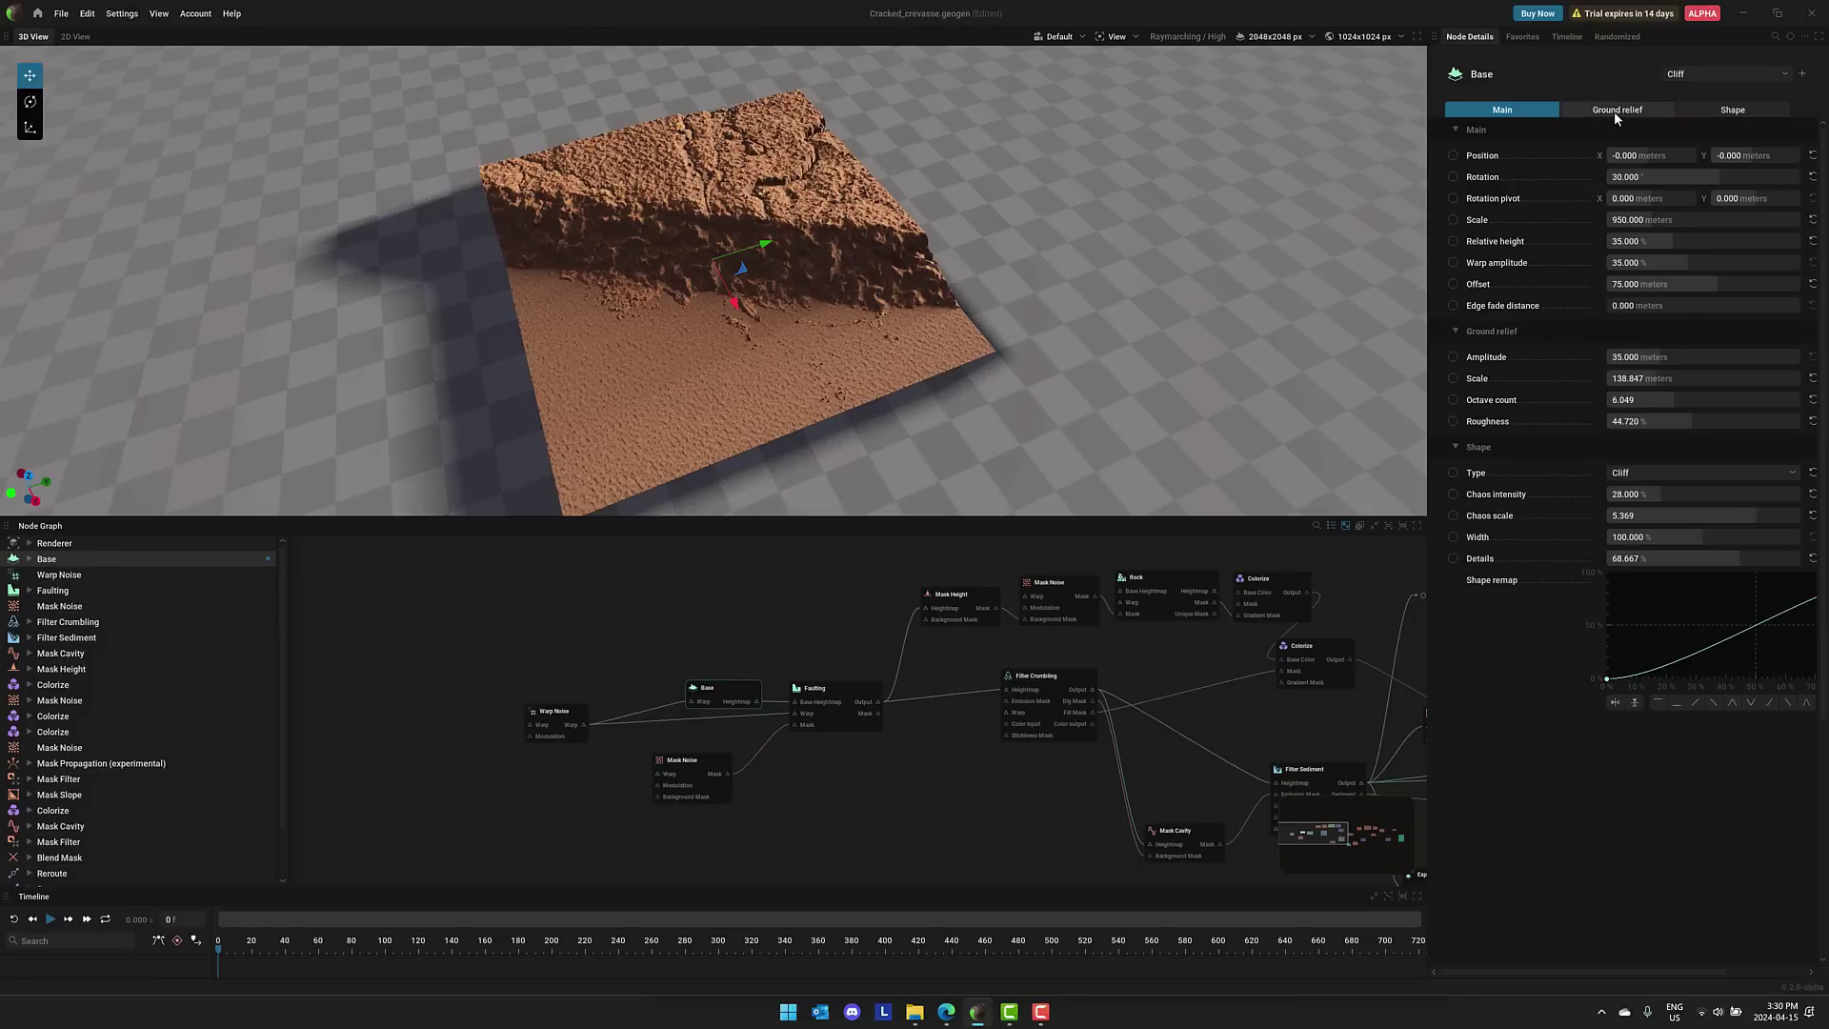
Add a point near the middle of the Base node's Shape remap curve and raise it to reshape the cliff
left_click(1722, 114)
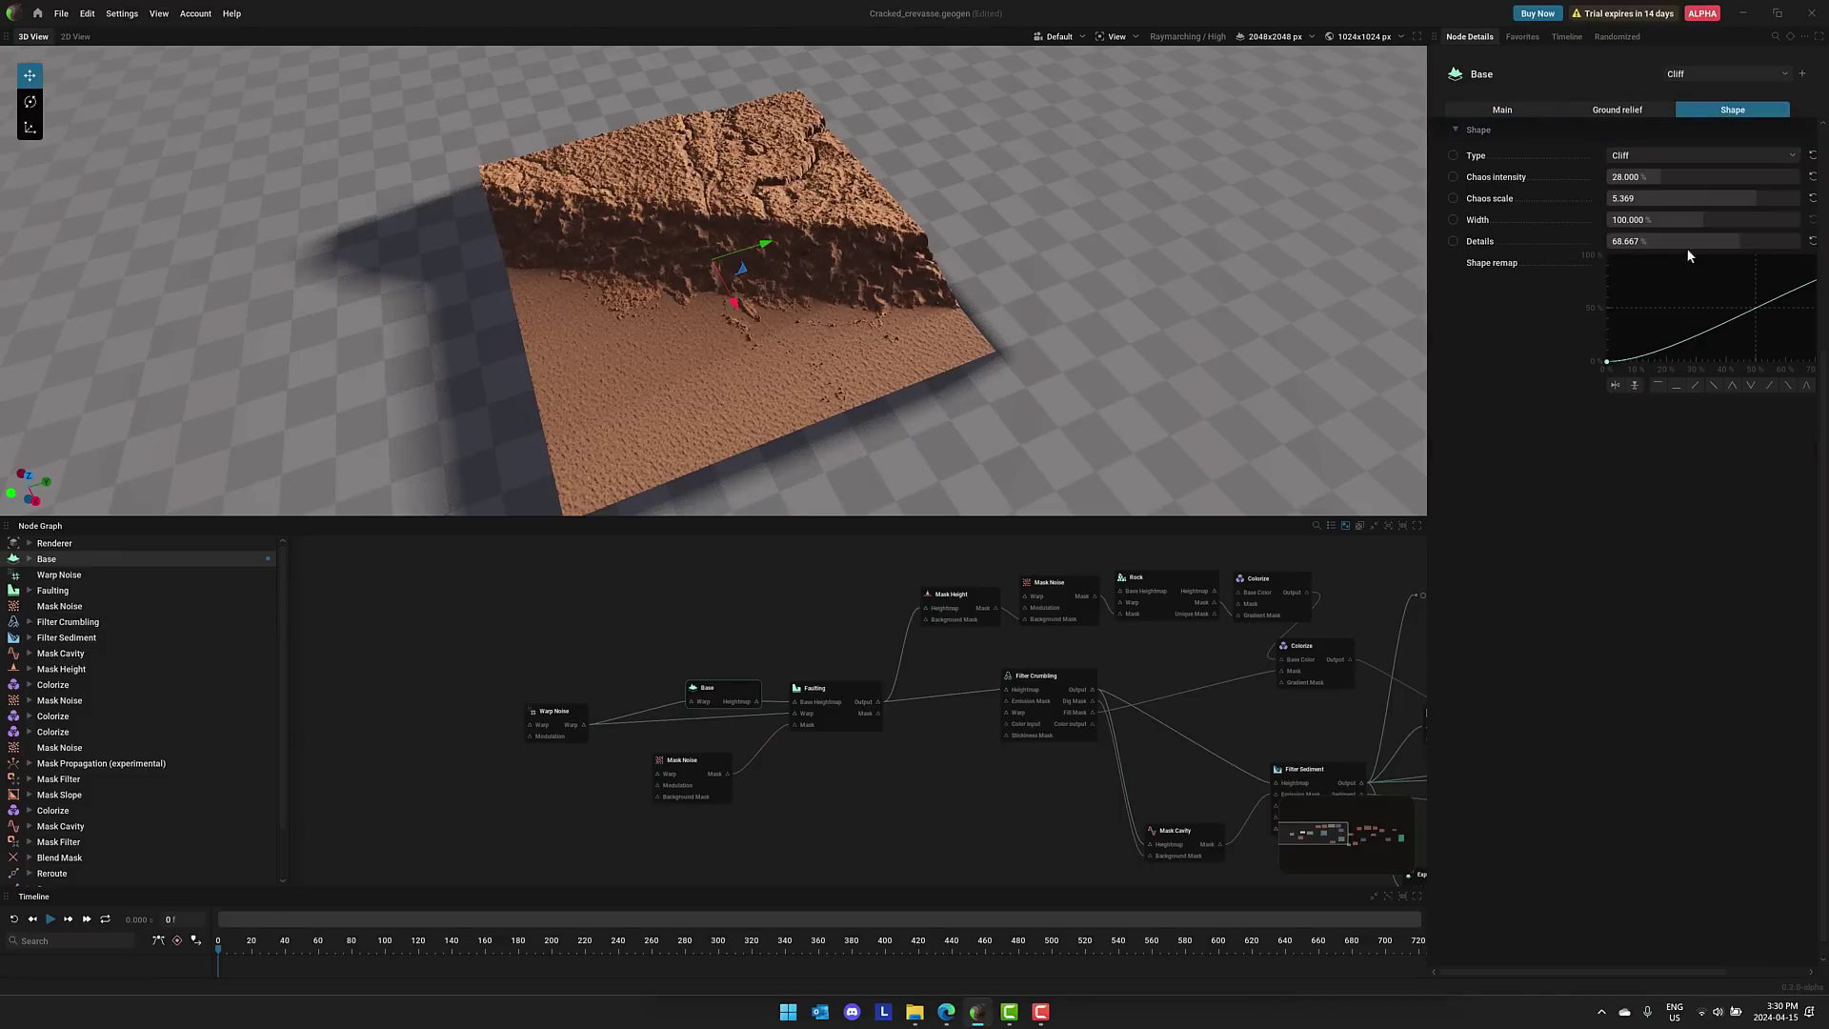
left_click(1719, 327)
mouse_move(1720, 320)
left_mouse_down()
mouse_move(1706, 284)
mouse_move(1721, 291)
left_mouse_up()
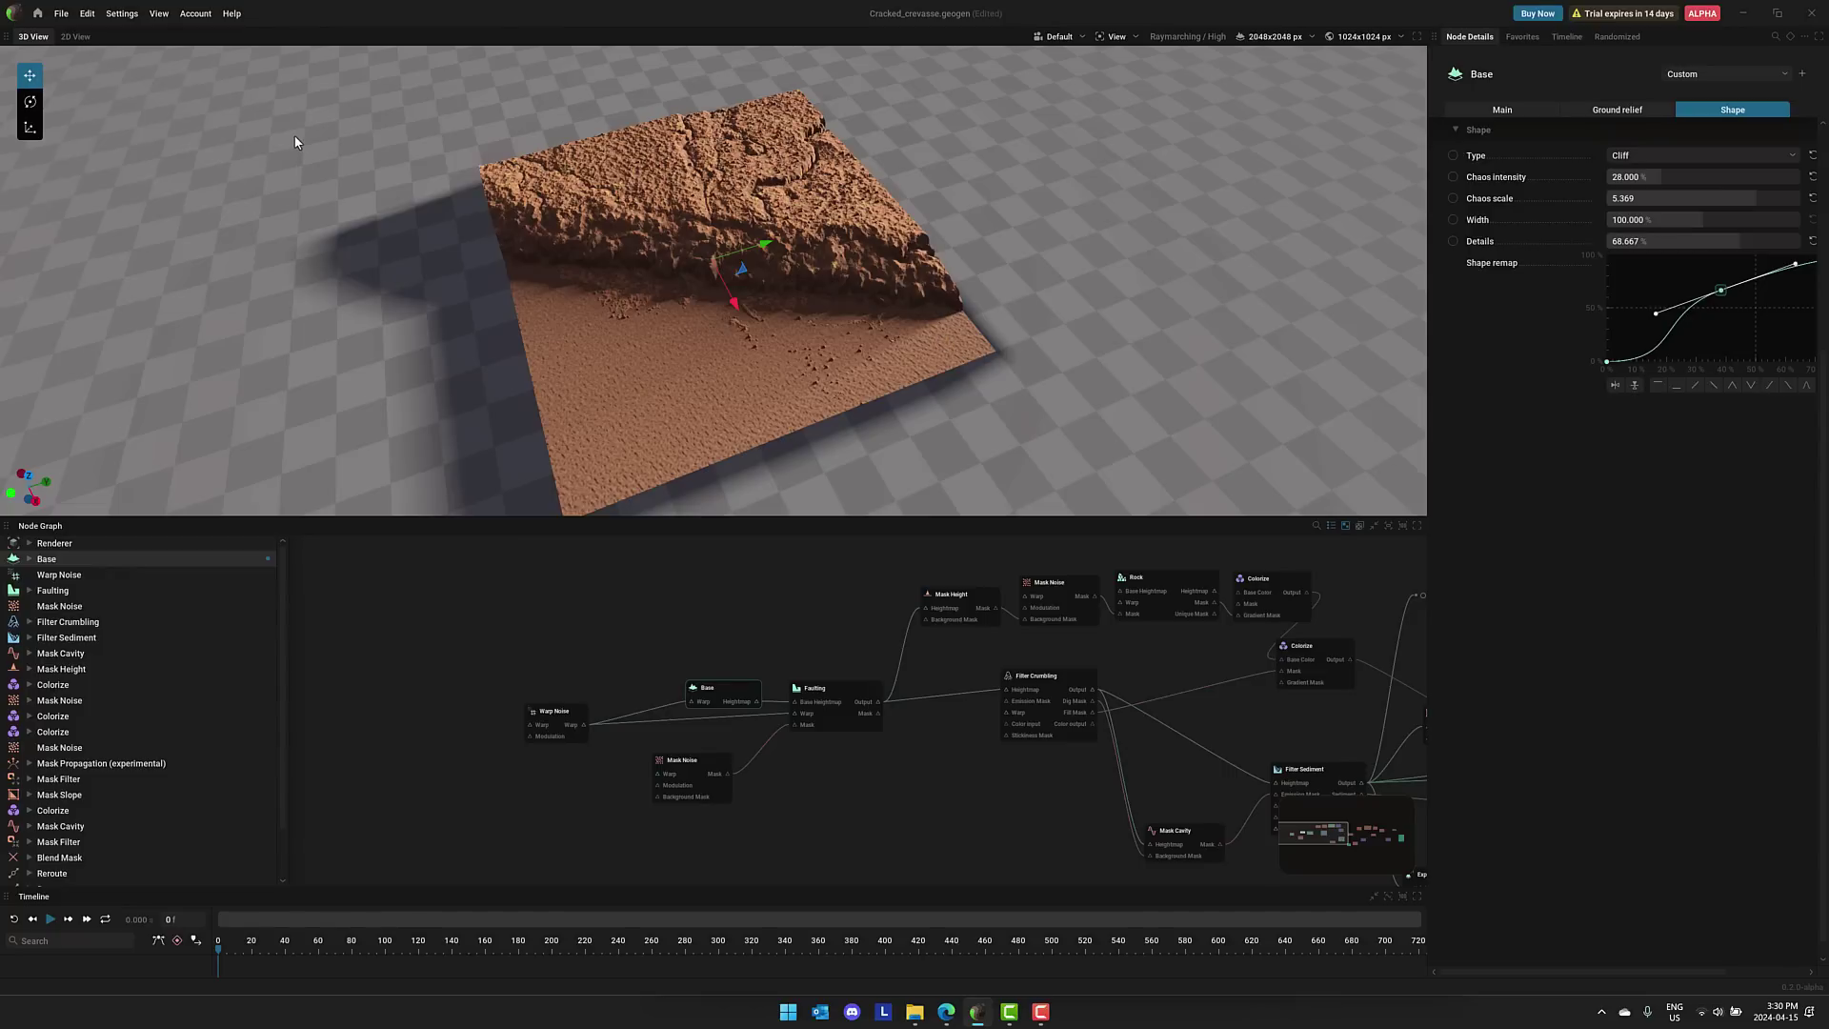
Open the Detailed Planet Lava preset that shows a purple planet with lava, discarding the current project's unsaved changes
left_click(39, 17)
left_click(1389, 405)
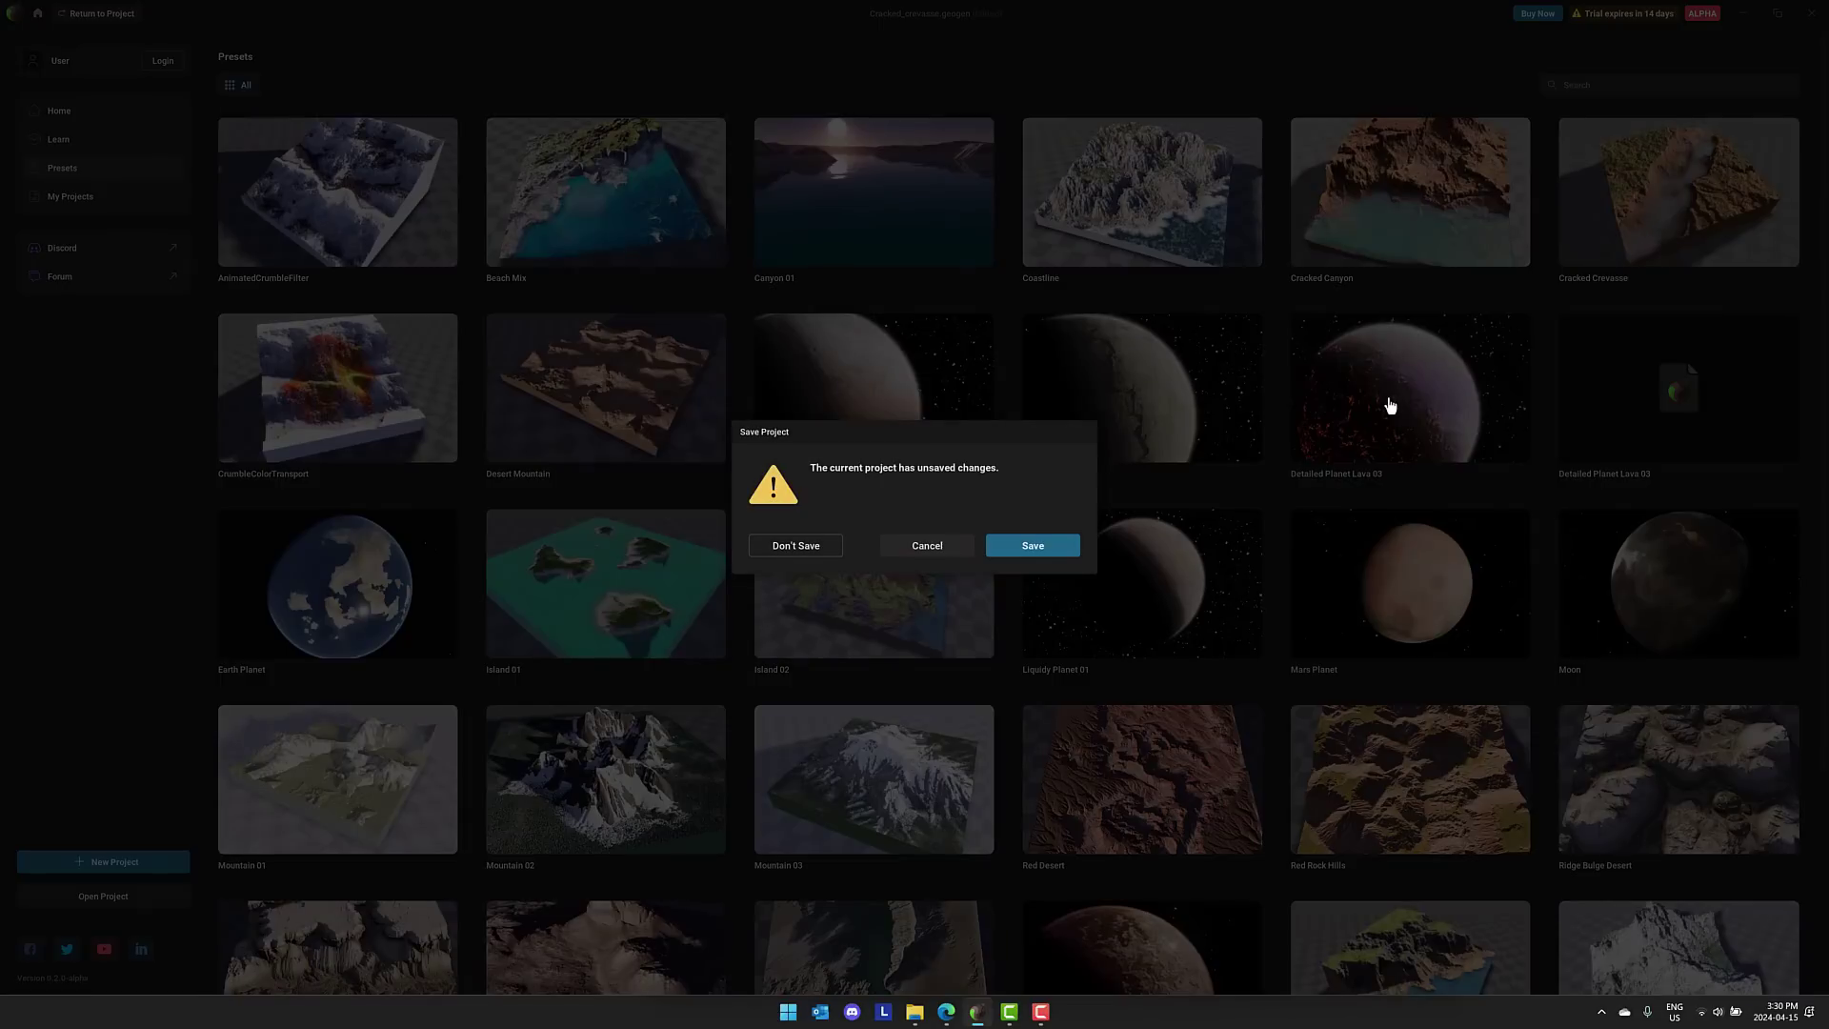
left_click(819, 550)
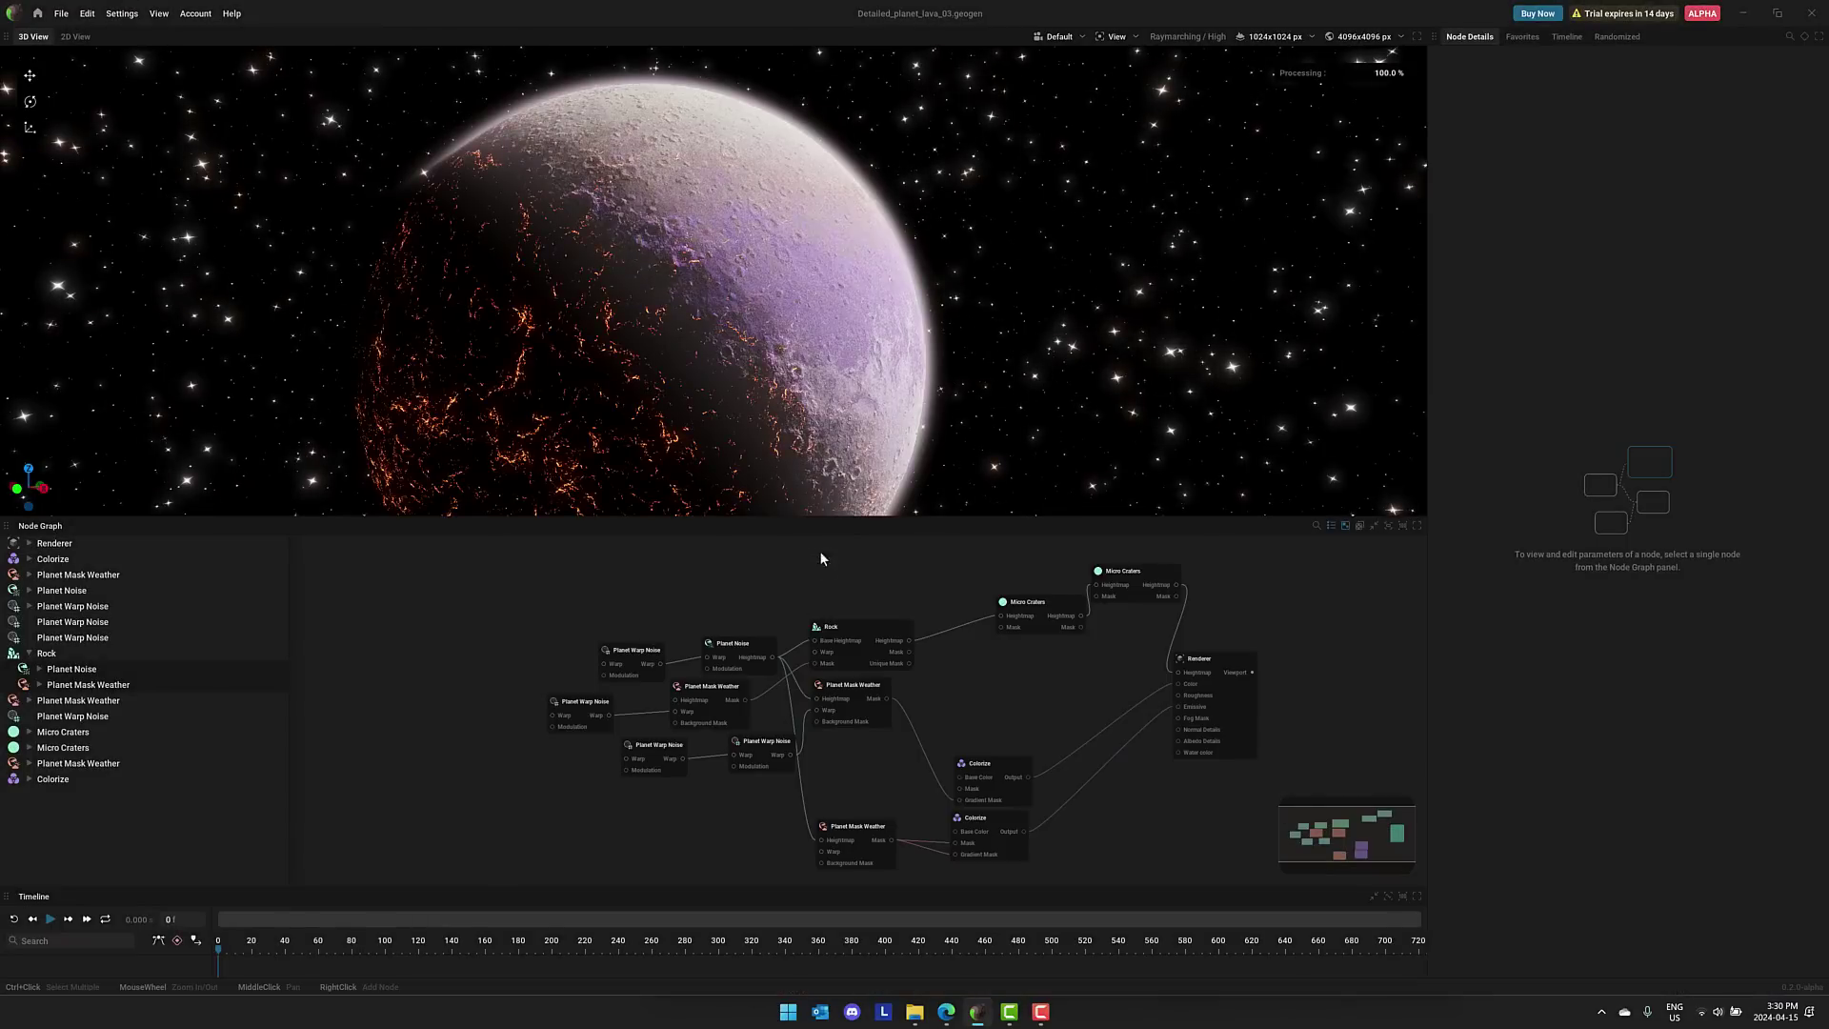
Set the noise seed to 0.593 on the leftmost Planet Warp Noise node
scroll(864, 705, "up", 1)
middle_click_drag(1073, 700, 1016, 683)
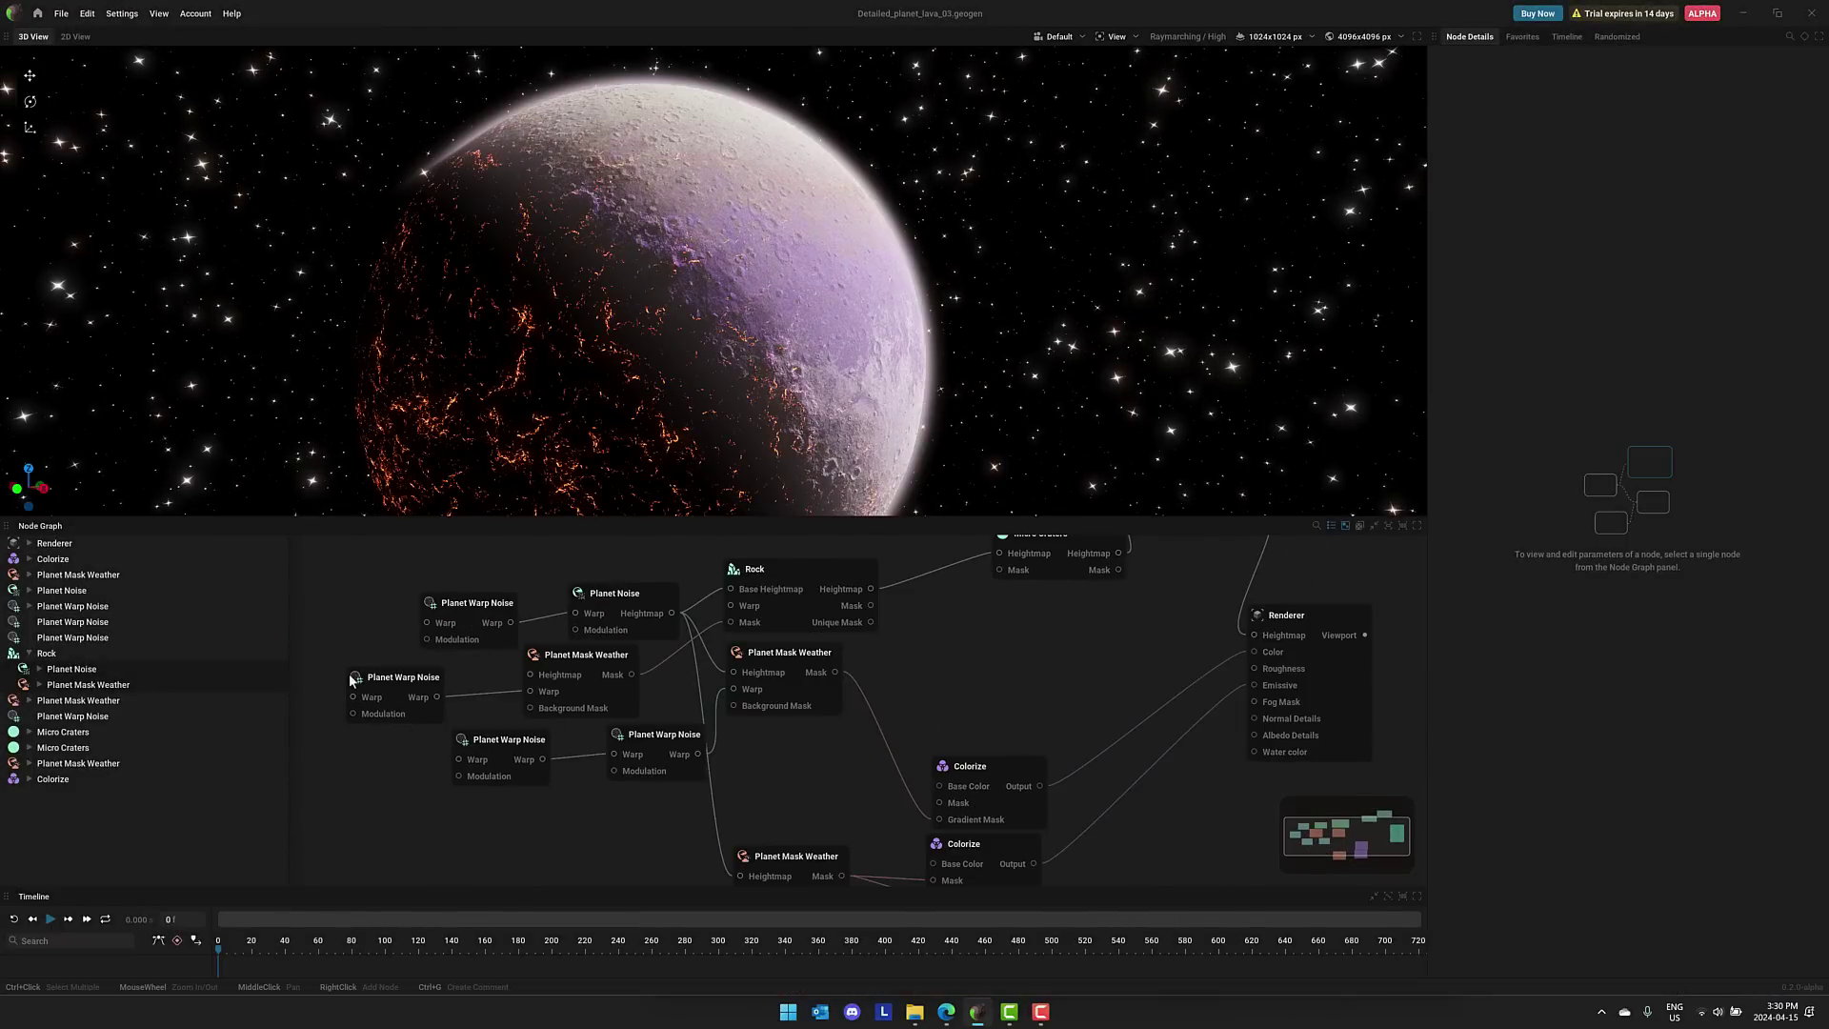
mouse_move(907, 690)
middle_mouse_down()
mouse_move(945, 680)
mouse_move(766, 696)
mouse_move(883, 683)
middle_mouse_up()
left_click(409, 709)
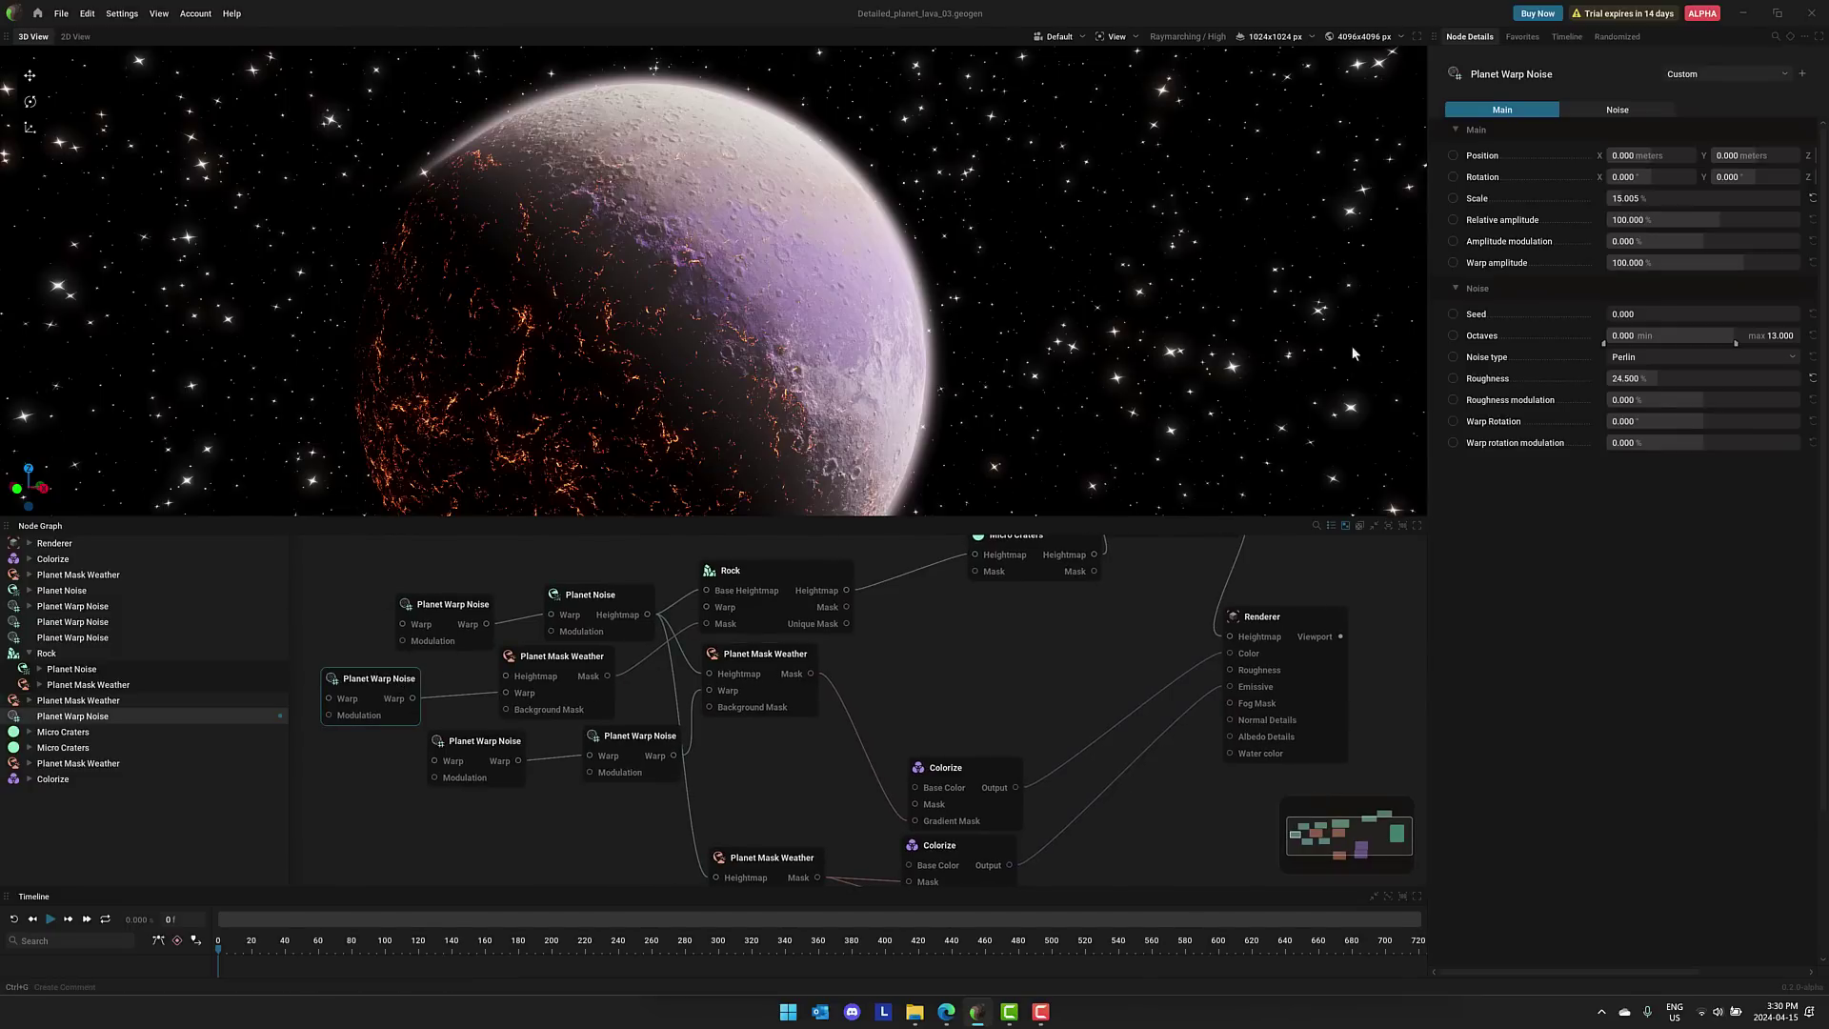
middle_click_drag(572, 763, 626, 759)
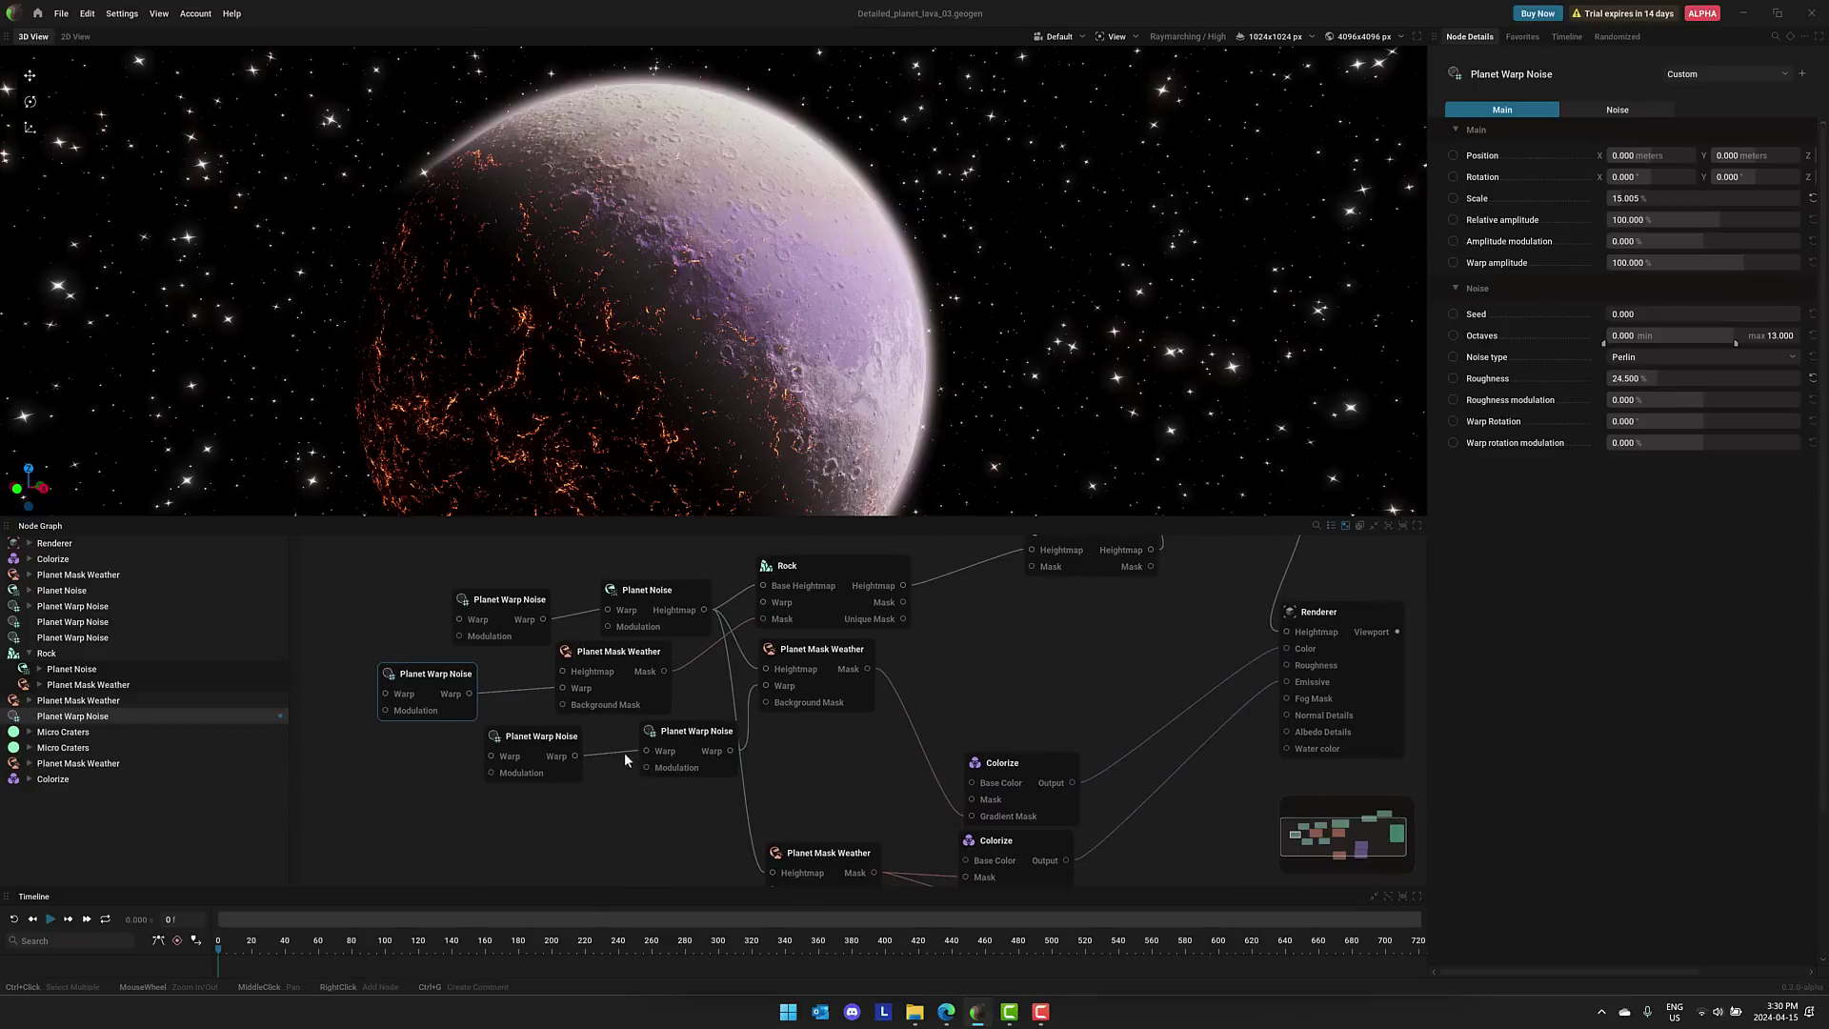
left_click(1619, 110)
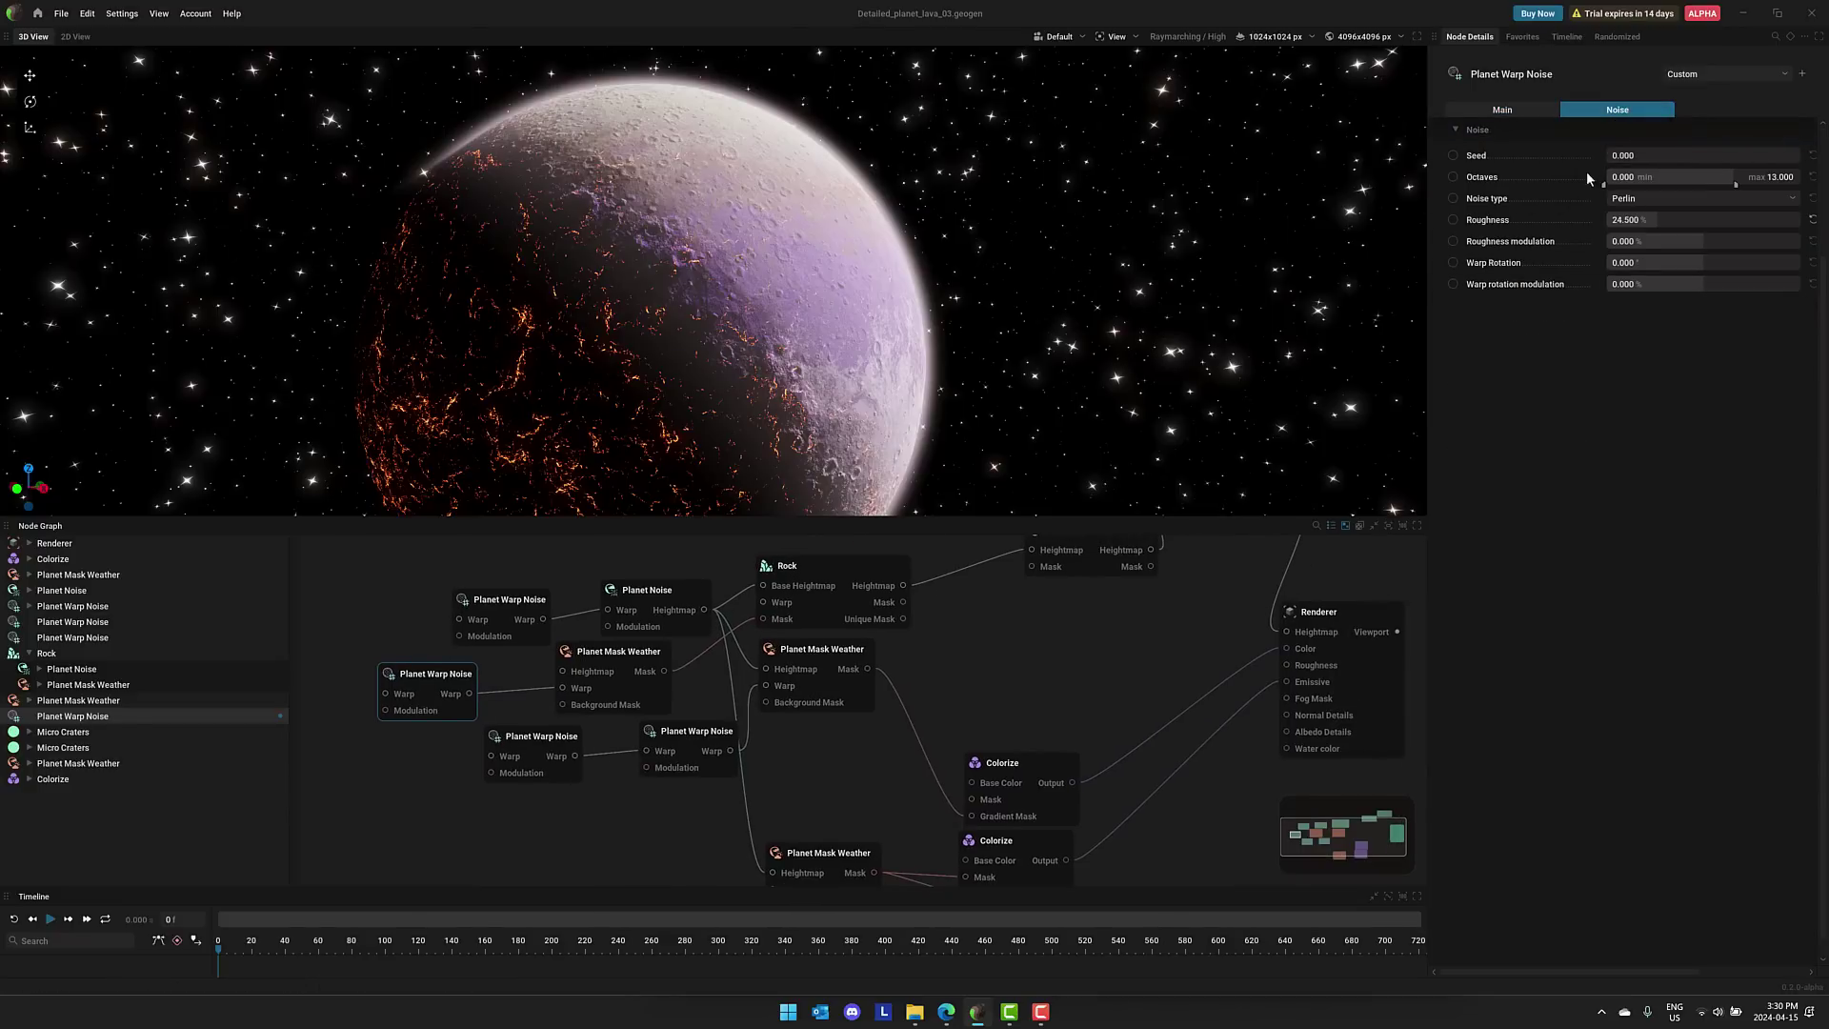
left_click_drag(1645, 156, 1722, 156)
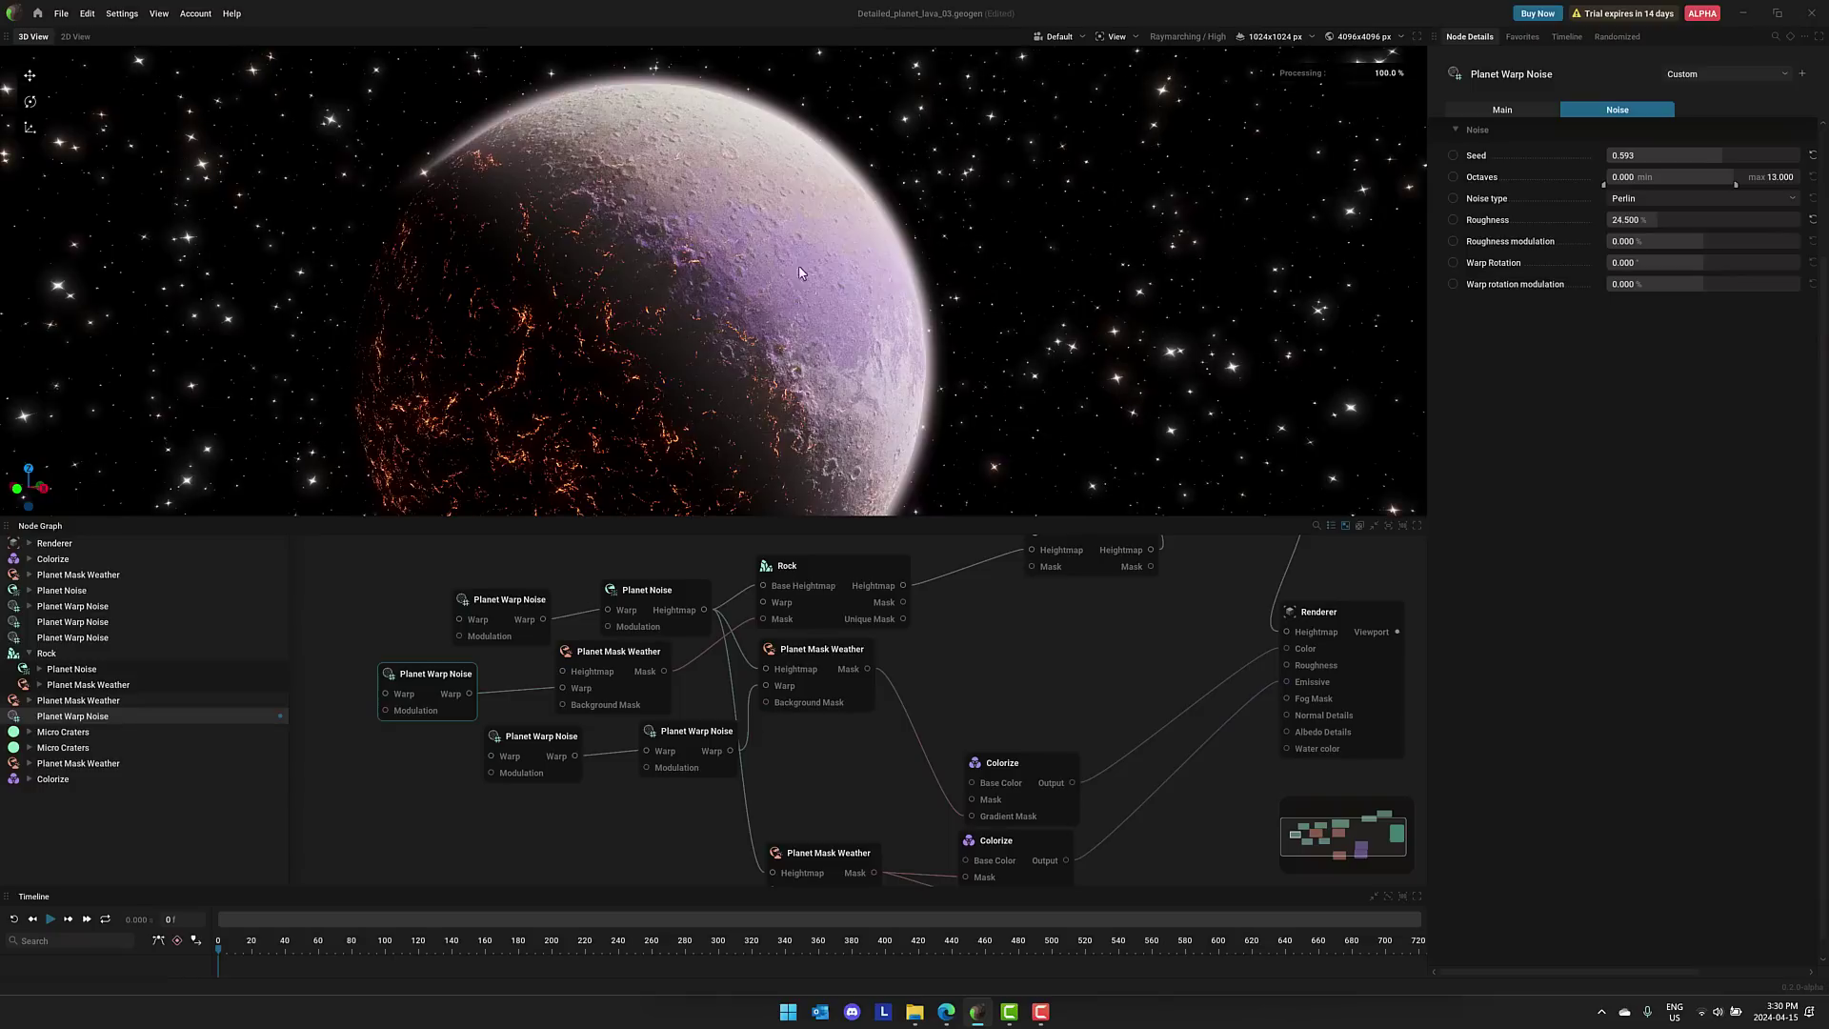
Try seed 0.963 on the first Micro Craters node after Rock, and settle on a seed of 0.673
mouse_move(906, 774)
middle_mouse_down()
mouse_move(895, 789)
mouse_move(941, 765)
middle_mouse_up()
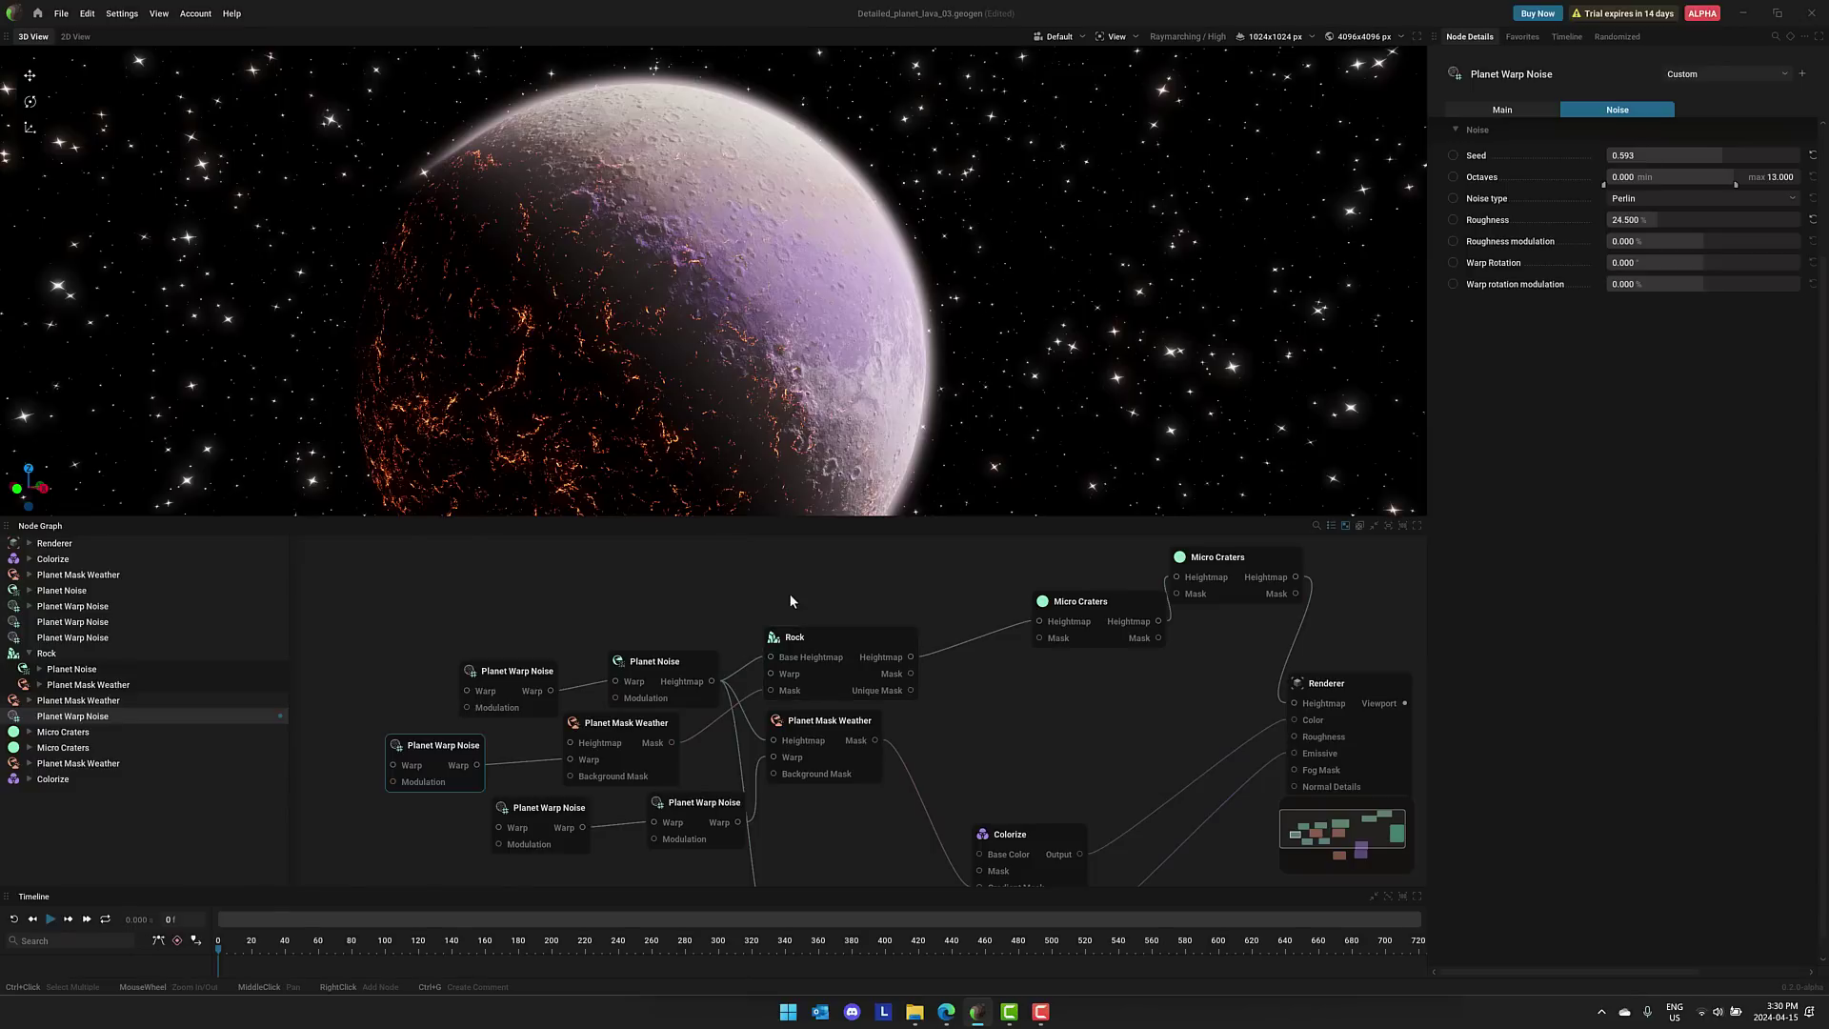
middle_click_drag(968, 690, 938, 715)
left_click_drag(1051, 629, 1005, 626)
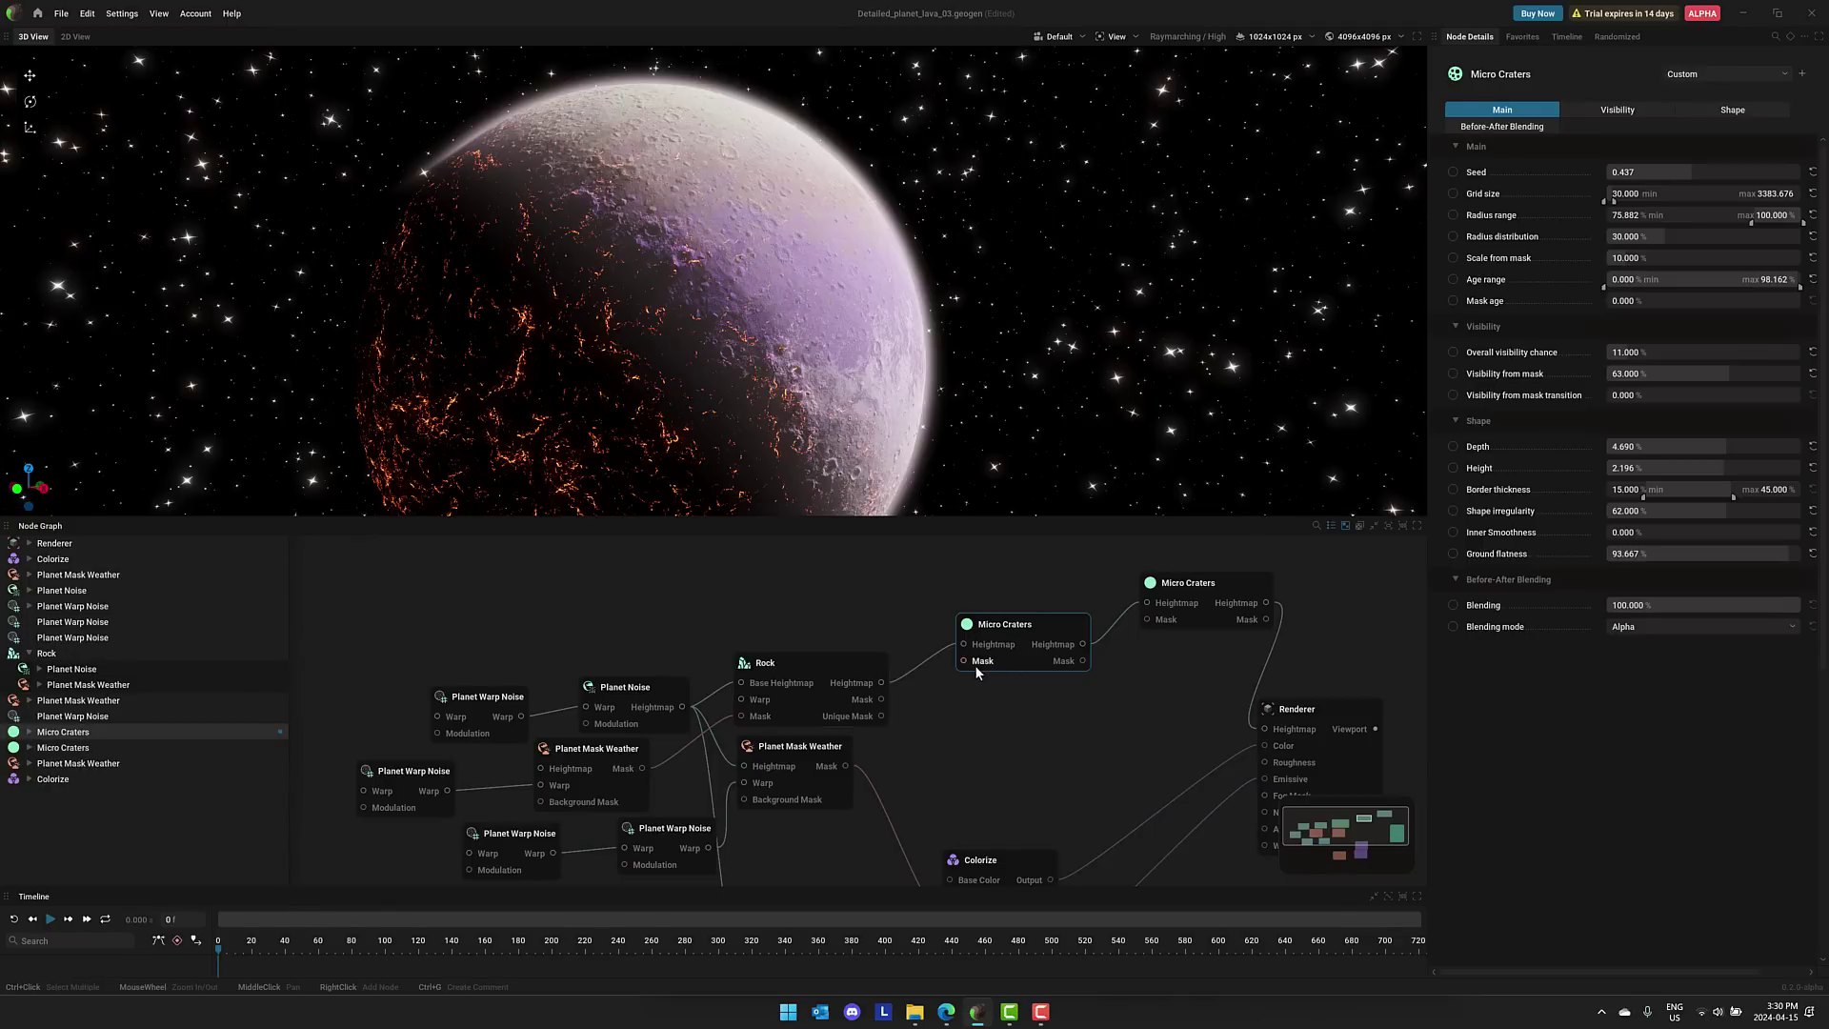
left_click(1693, 170)
left_click_drag(1693, 172, 1794, 172)
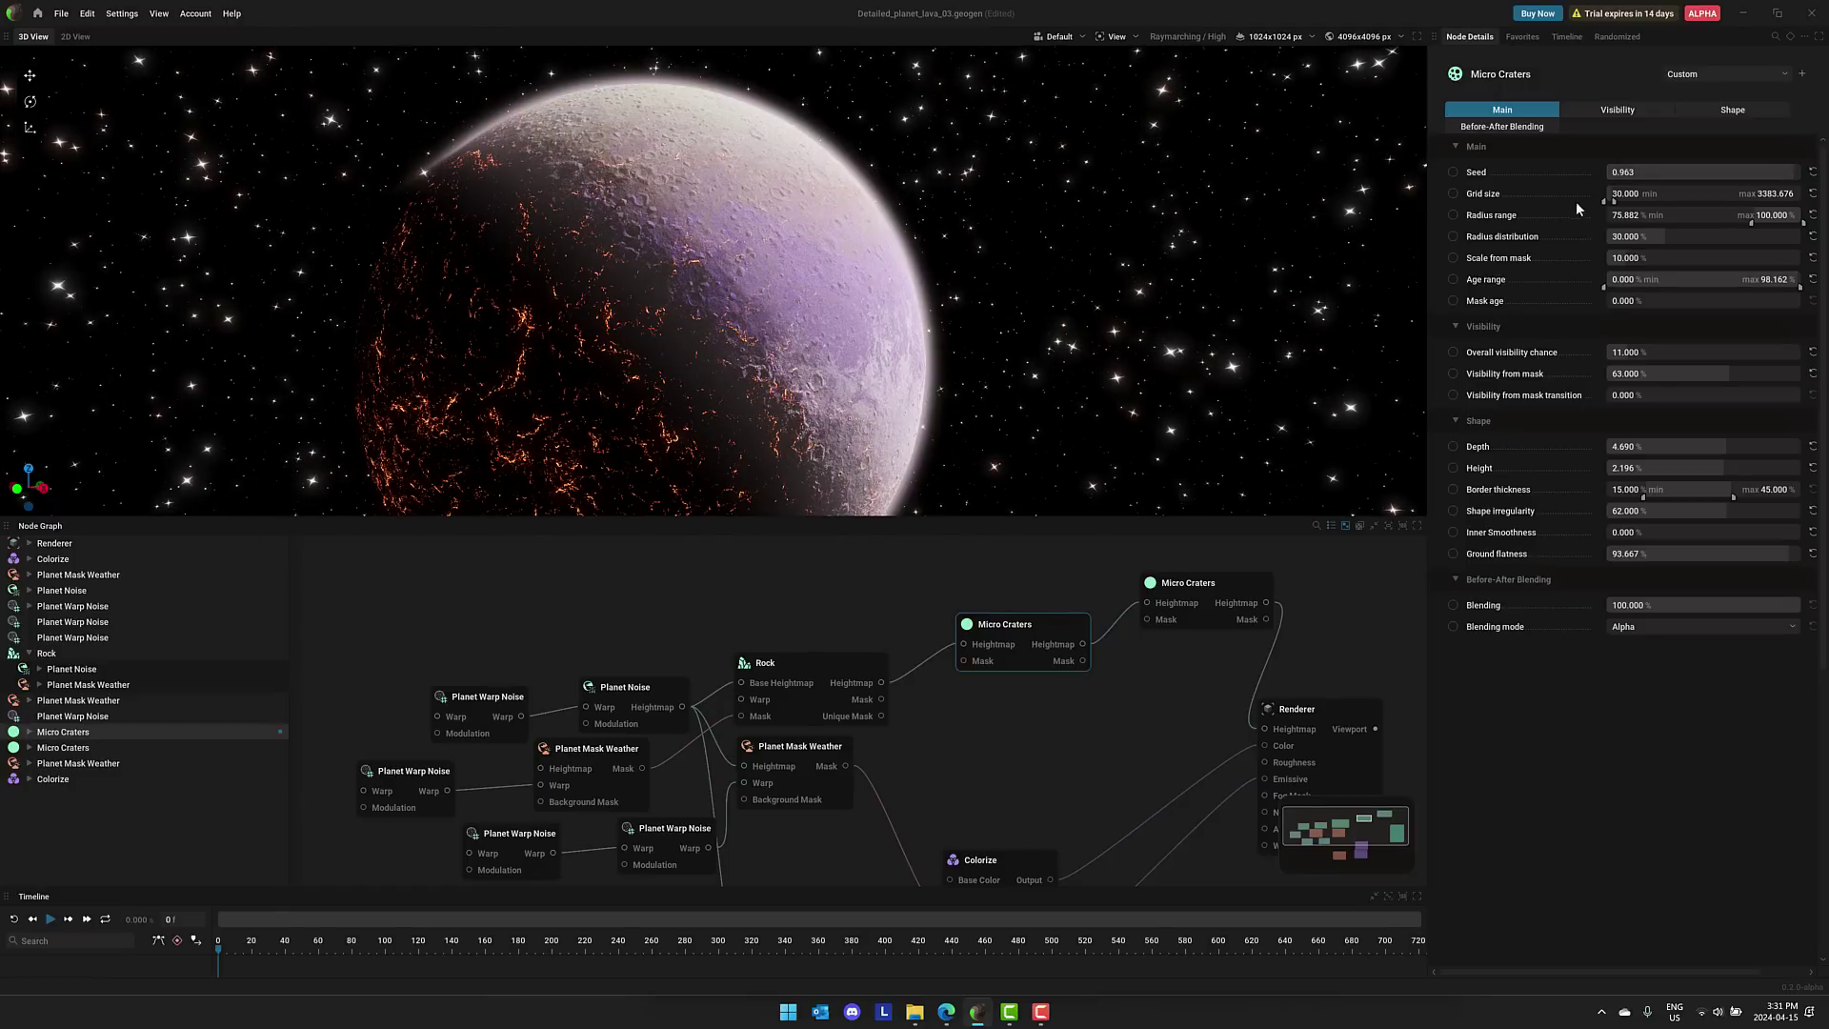
left_click(1736, 173)
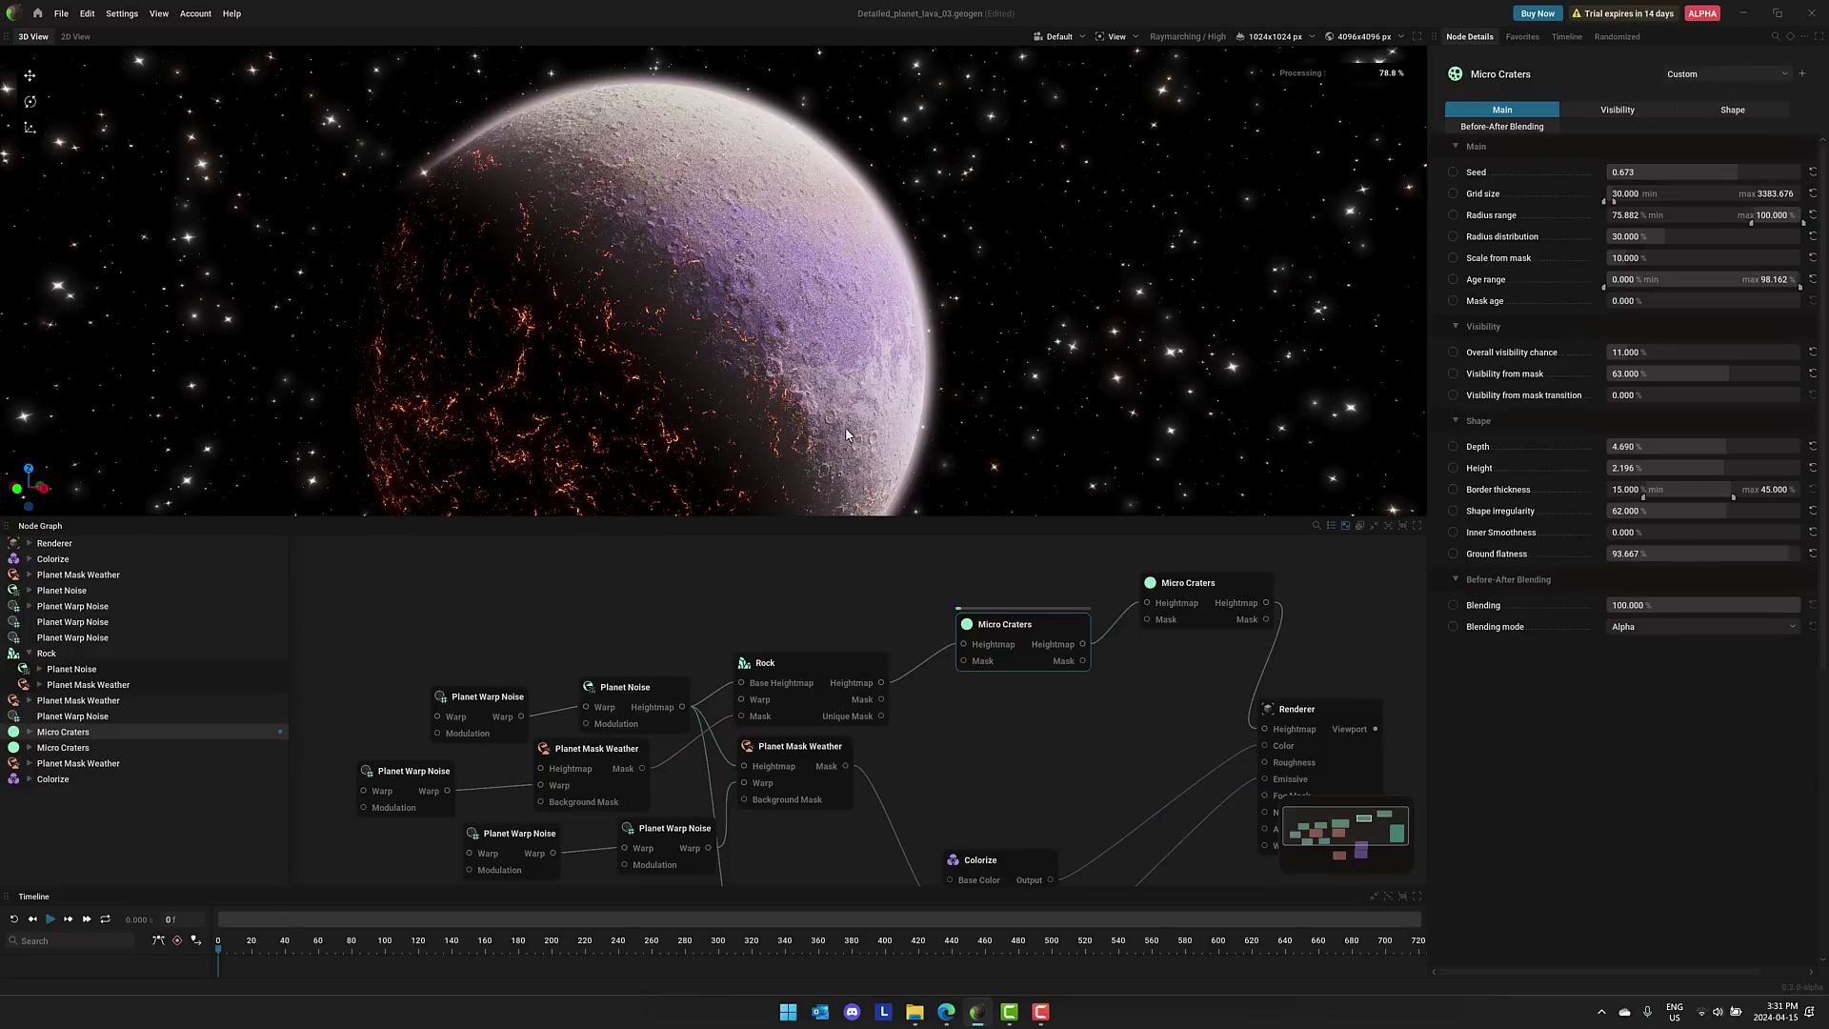
Lower the slope mask curve's peak to about 75% on the Planet Mask Weather node feeding the color Colorize node
middle_click_drag(1111, 749, 1136, 629)
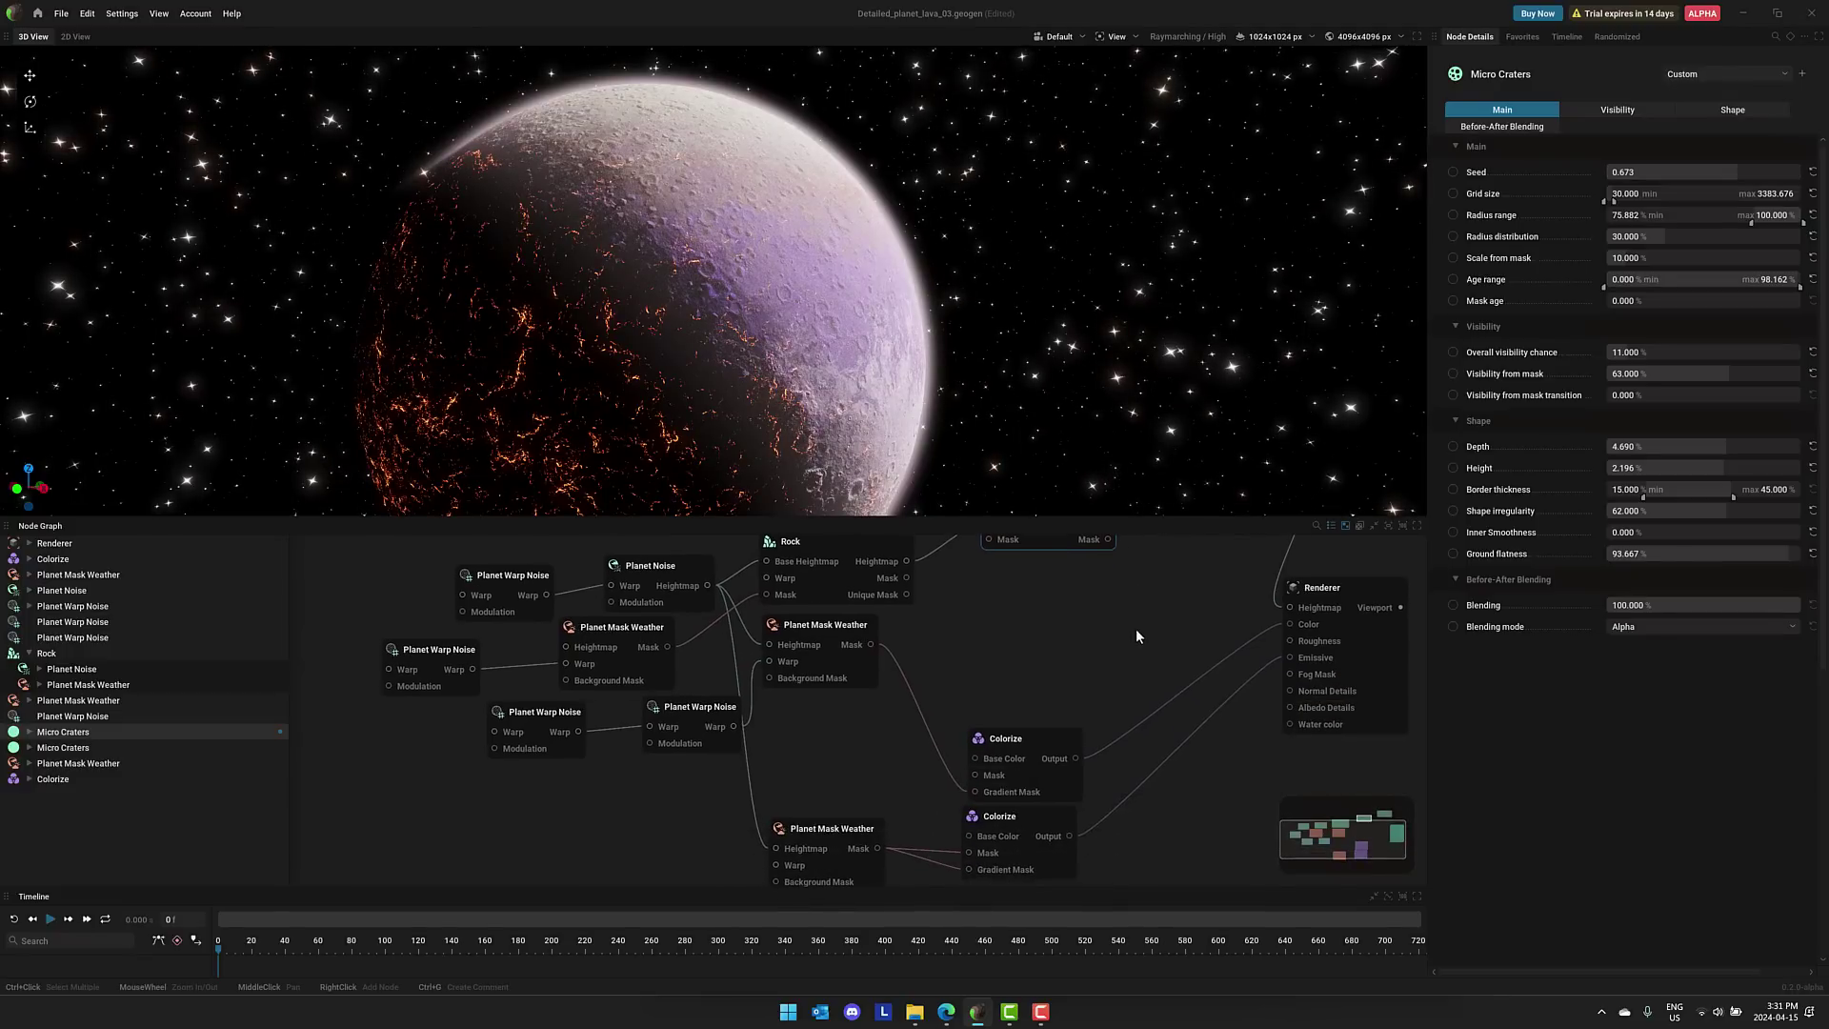
middle_click_drag(1200, 708, 1192, 611)
middle_click_drag(938, 618, 984, 720)
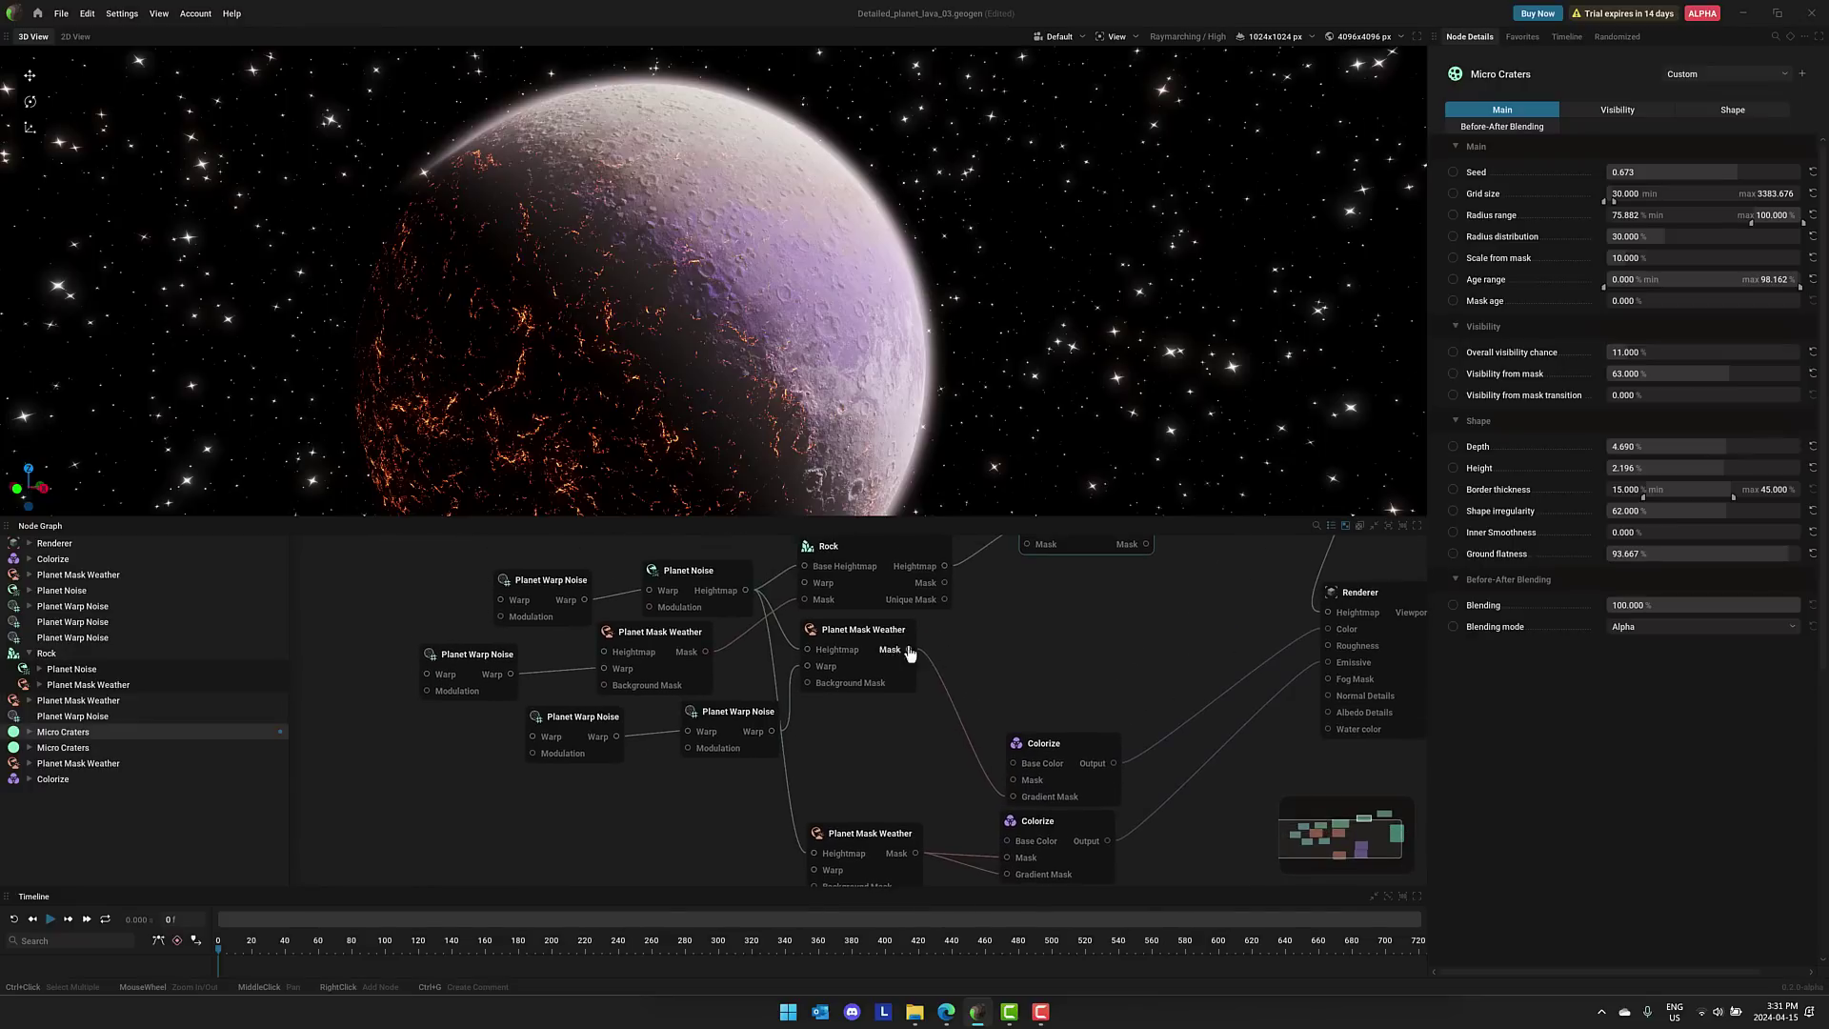
left_click(907, 651)
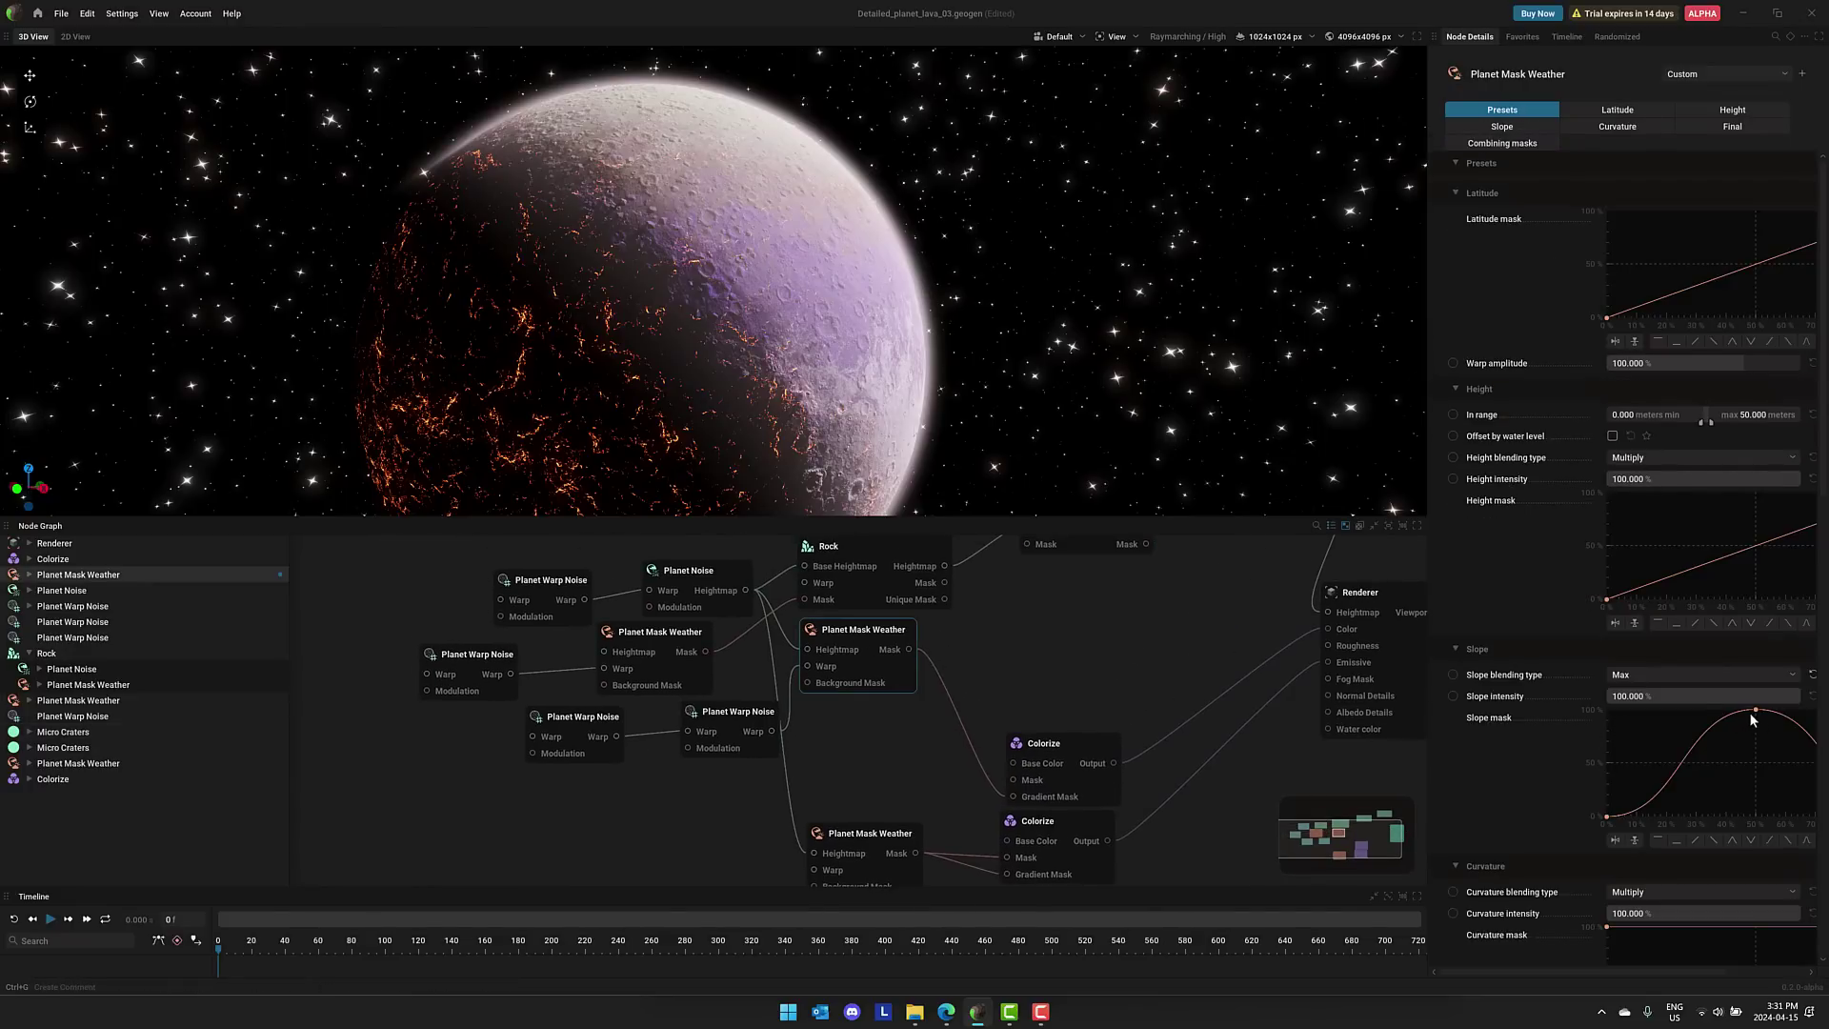
left_click_drag(1755, 710, 1695, 762)
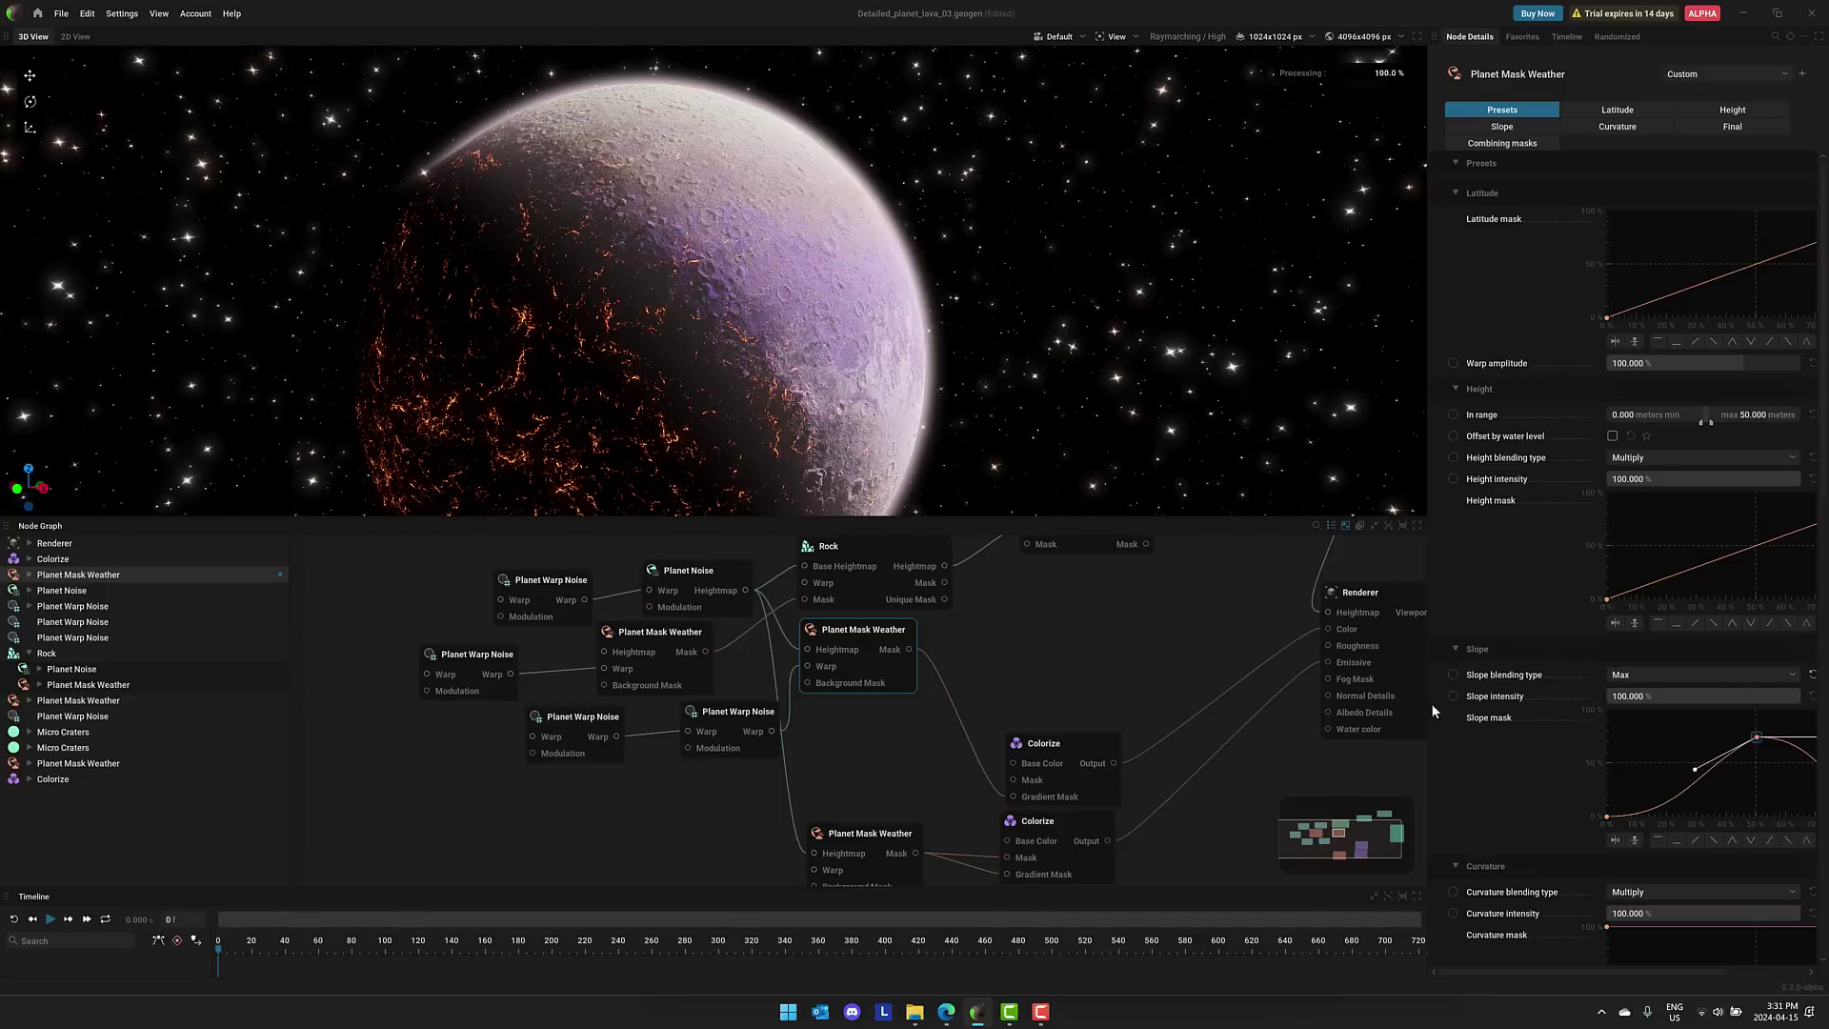
Inspect the Colorize node feeding the Renderer's Emissive input and move it away from the other Colorize node
middle_click_drag(871, 823, 864, 700)
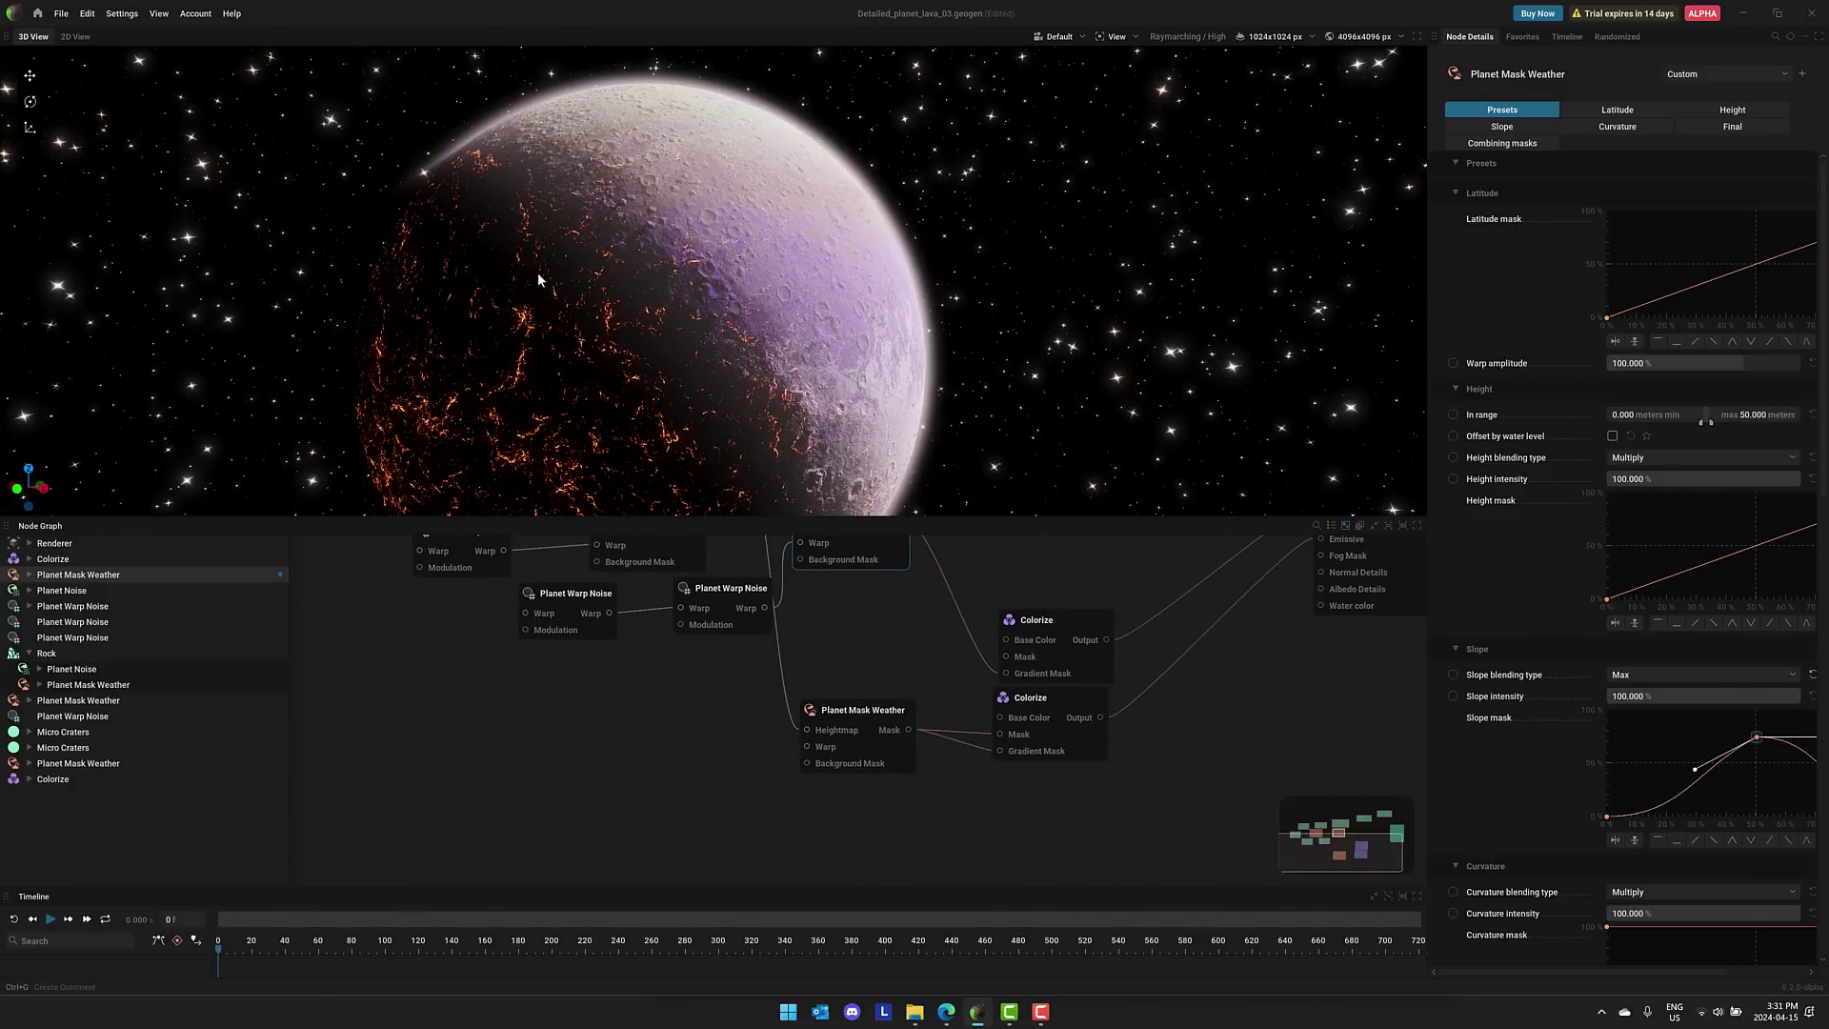
left_click(1049, 696)
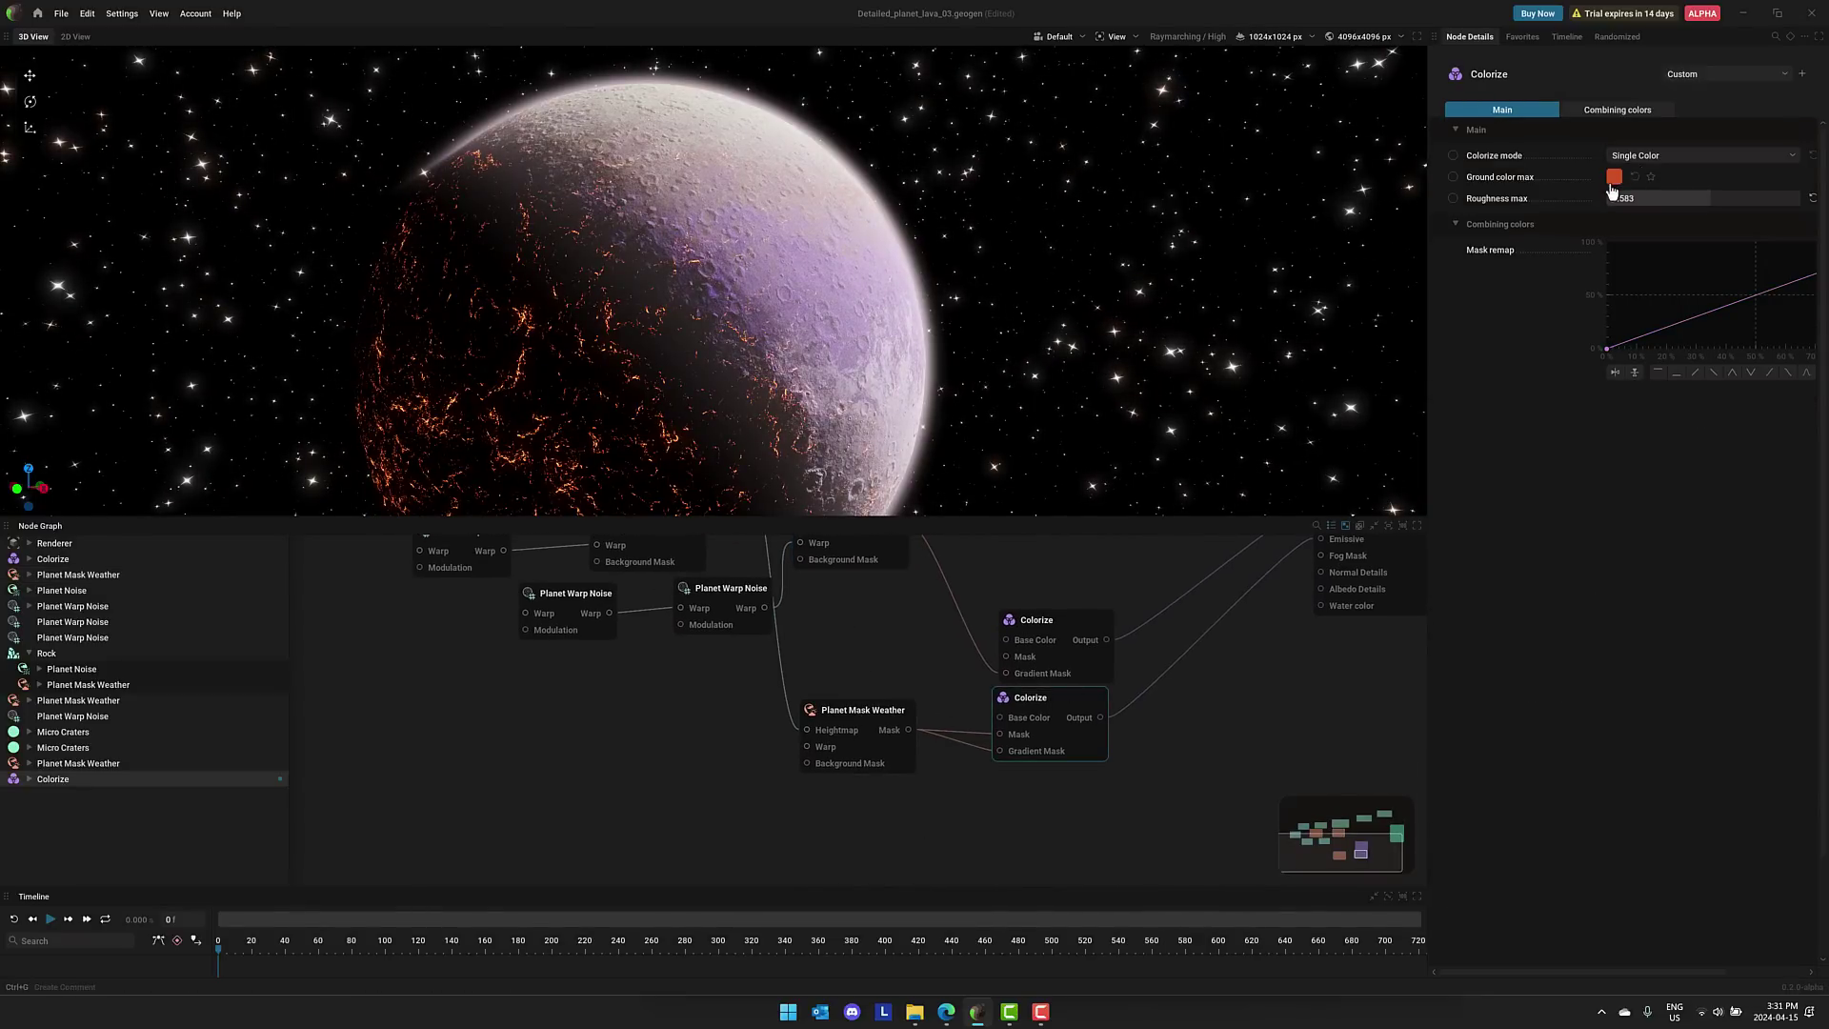
middle_click_drag(1341, 654, 1187, 730)
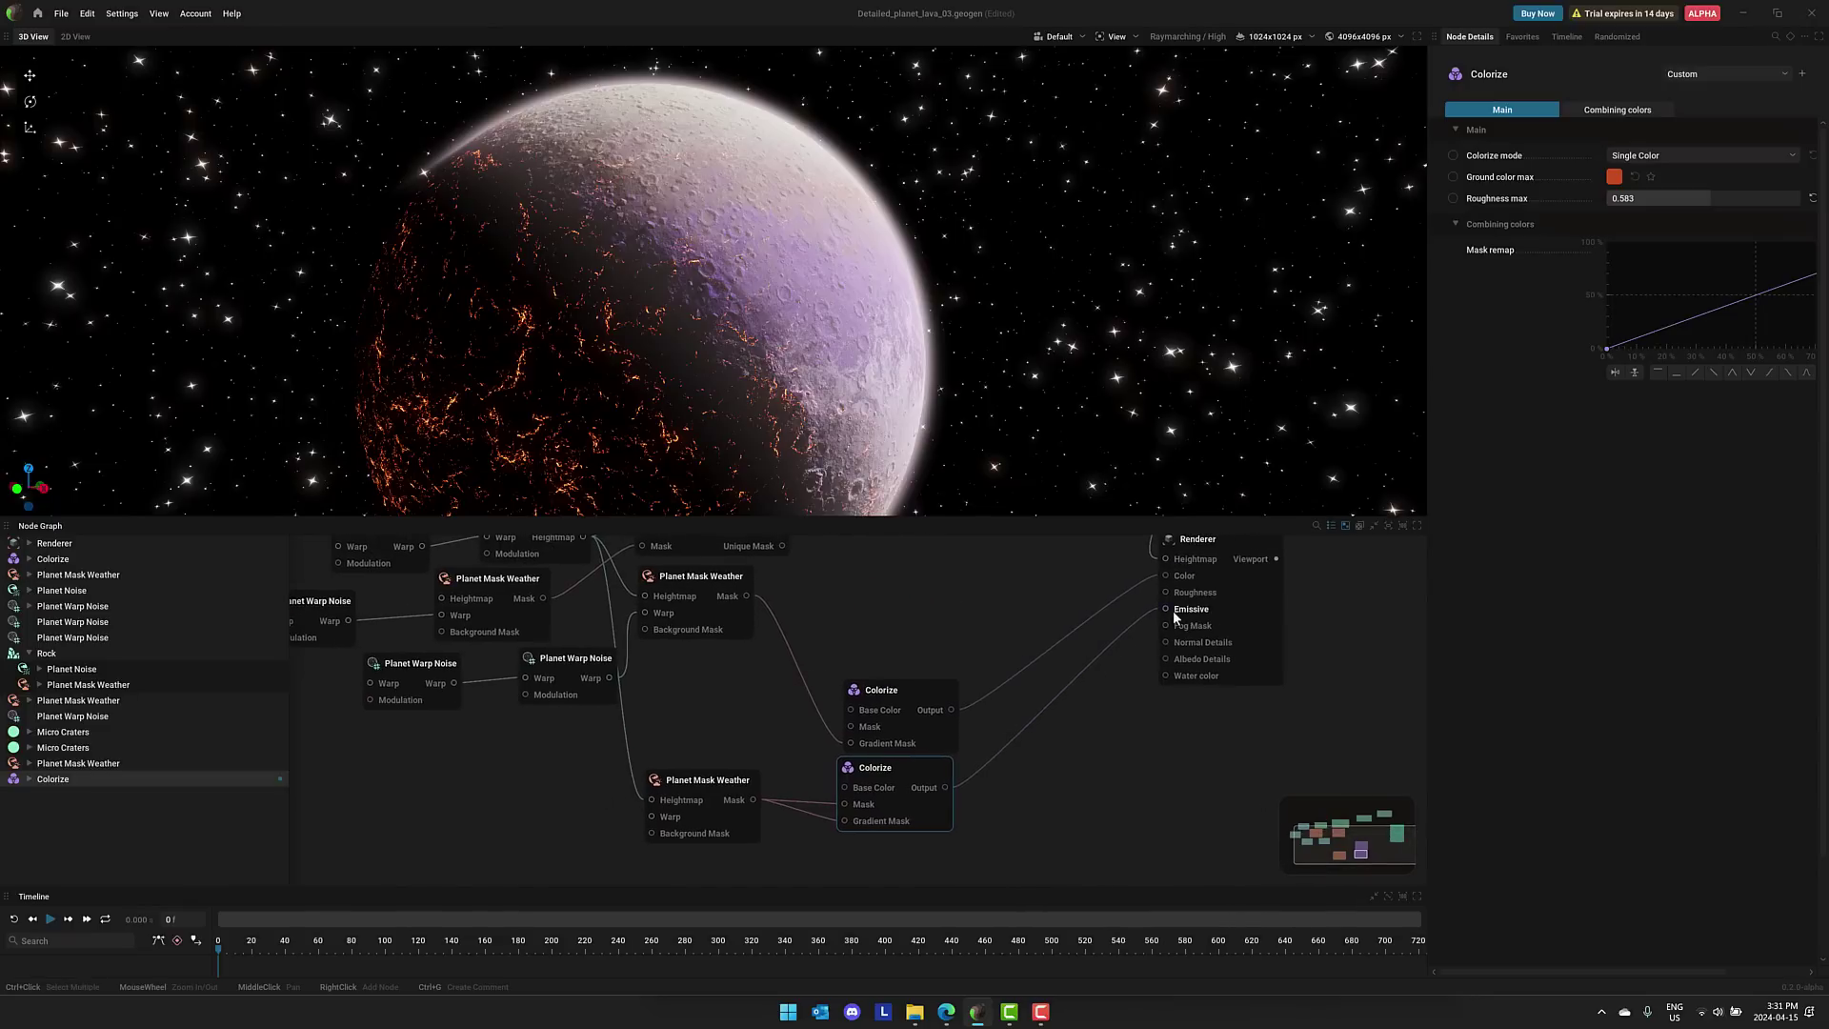
left_click_drag(912, 762, 1031, 783)
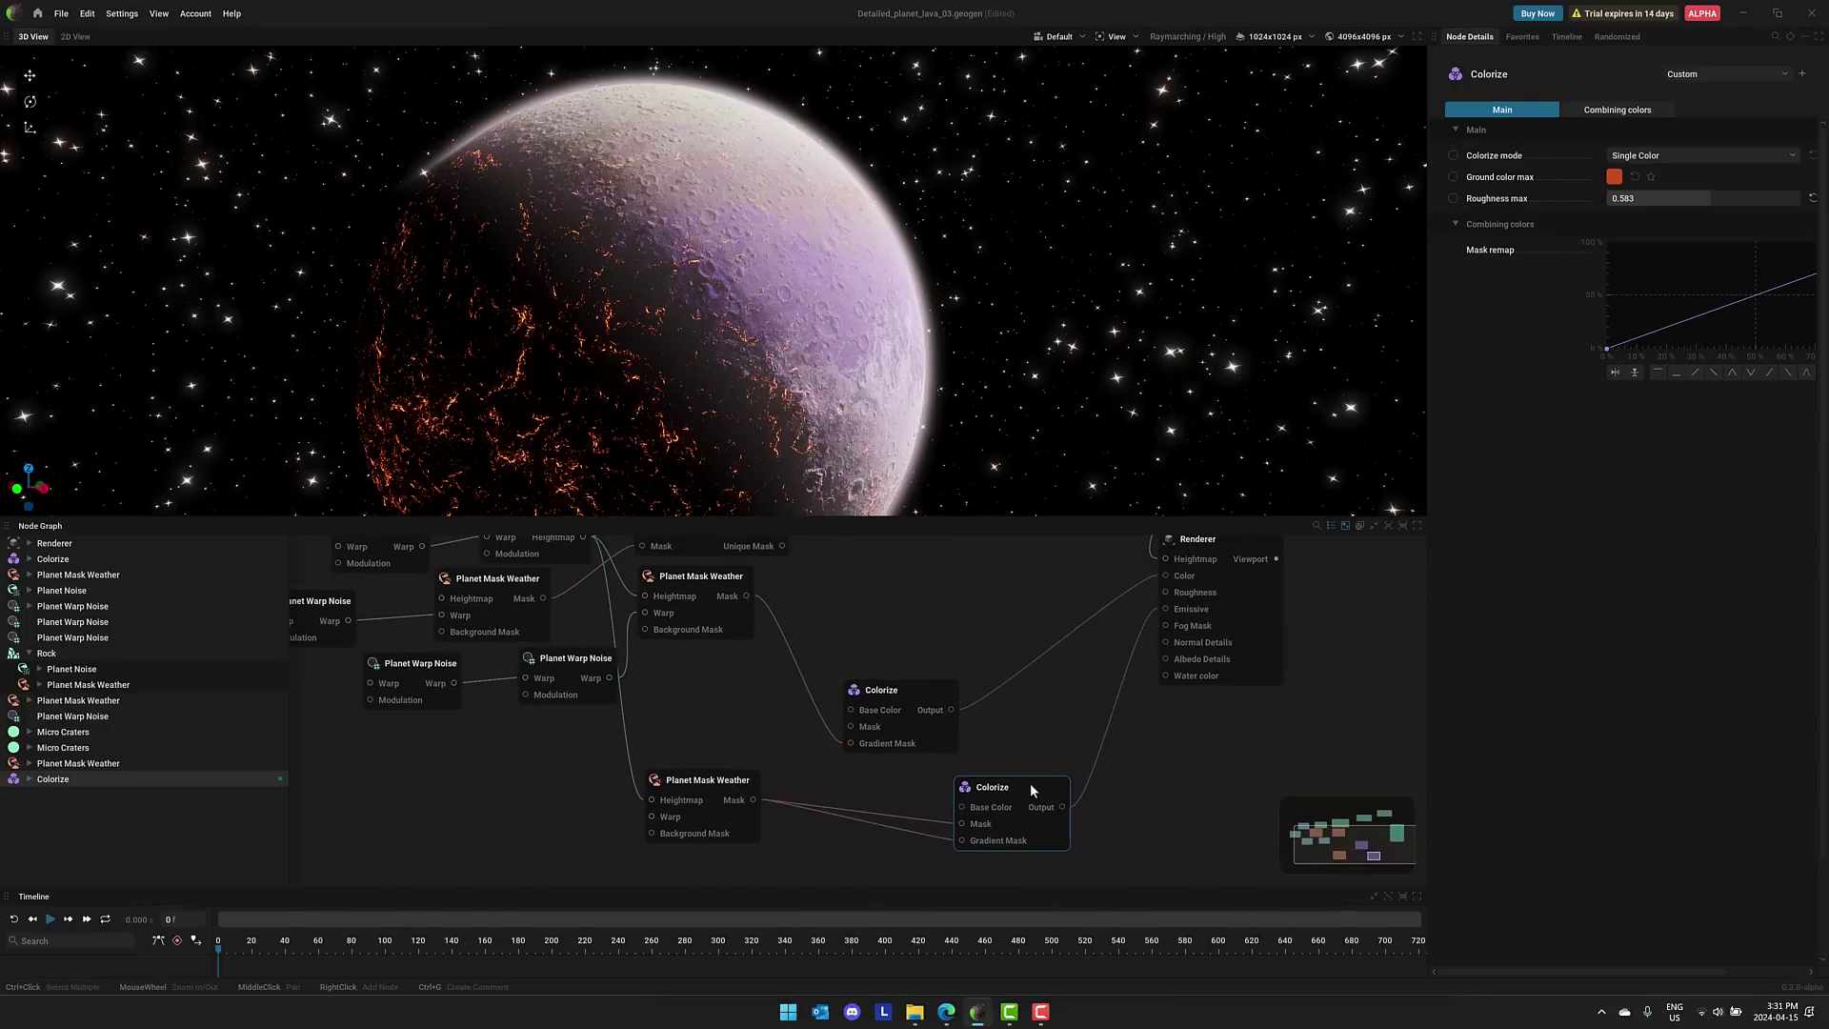
Shift the slope mask curve's peak to about 70% and slightly lower on the Planet Mask Weather node driving the emissive lava
left_click(719, 778)
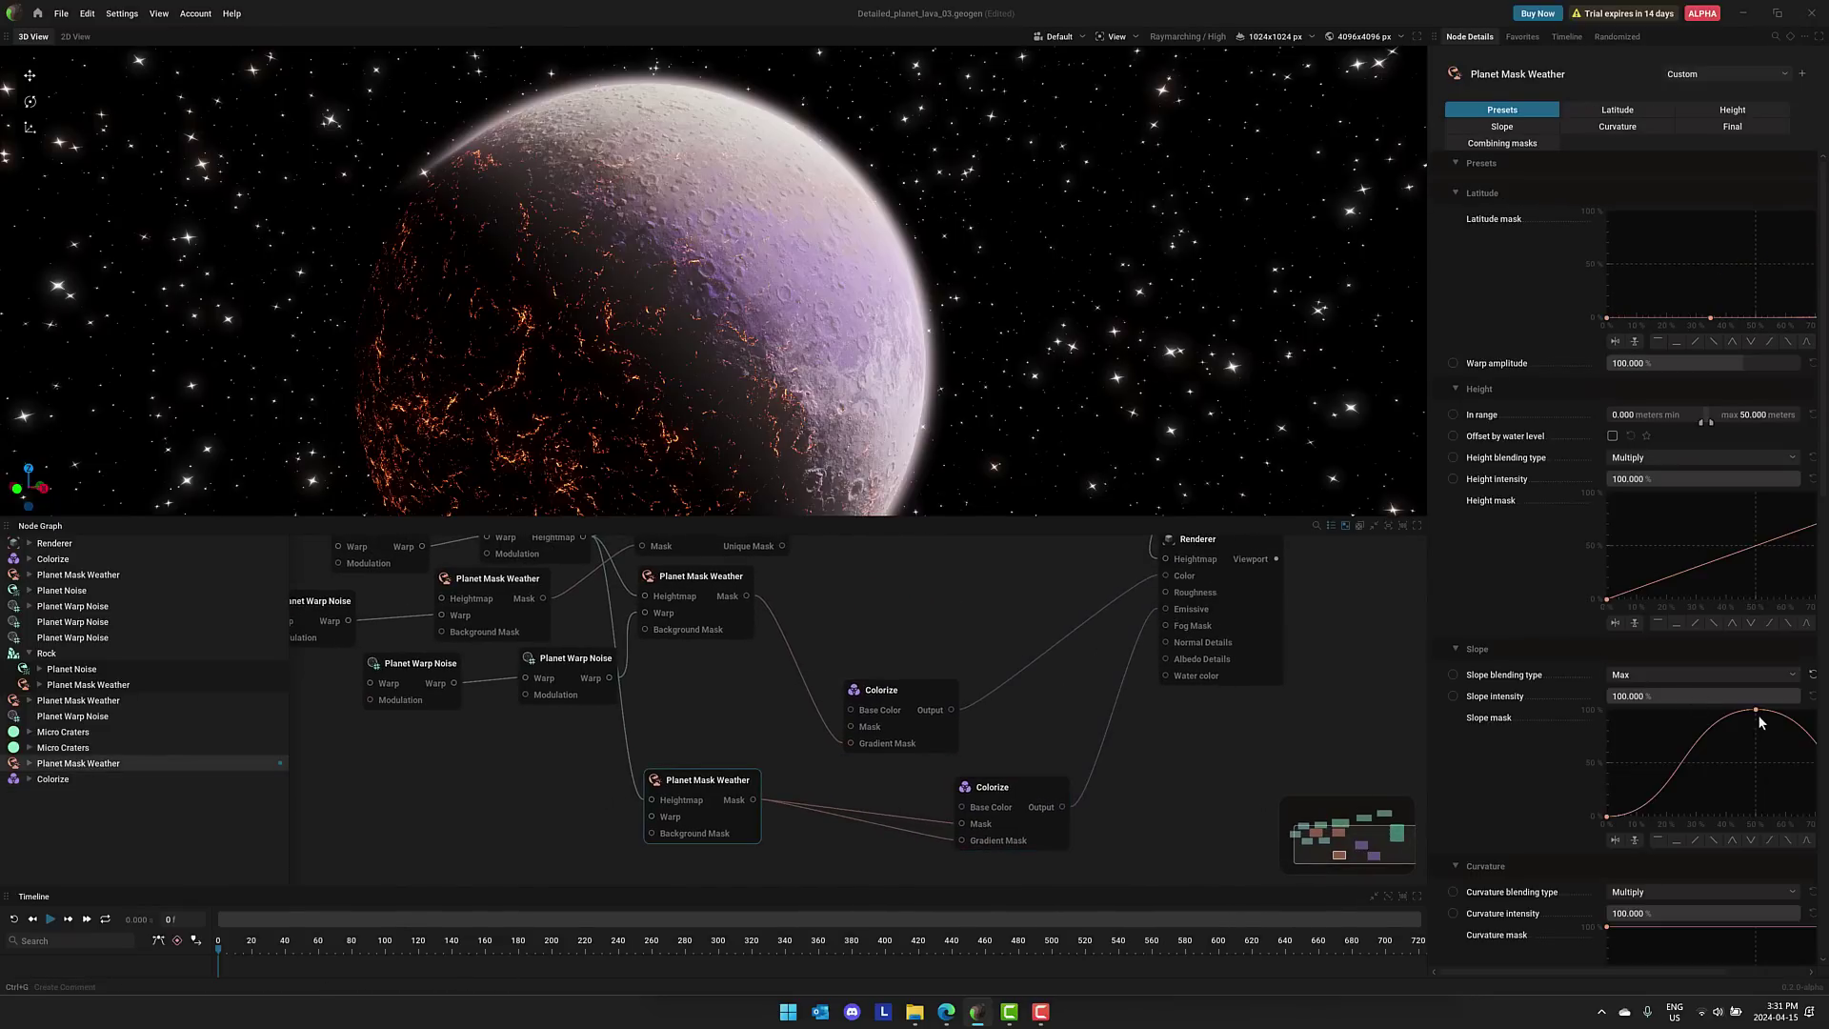
left_click_drag(1752, 710, 1814, 730)
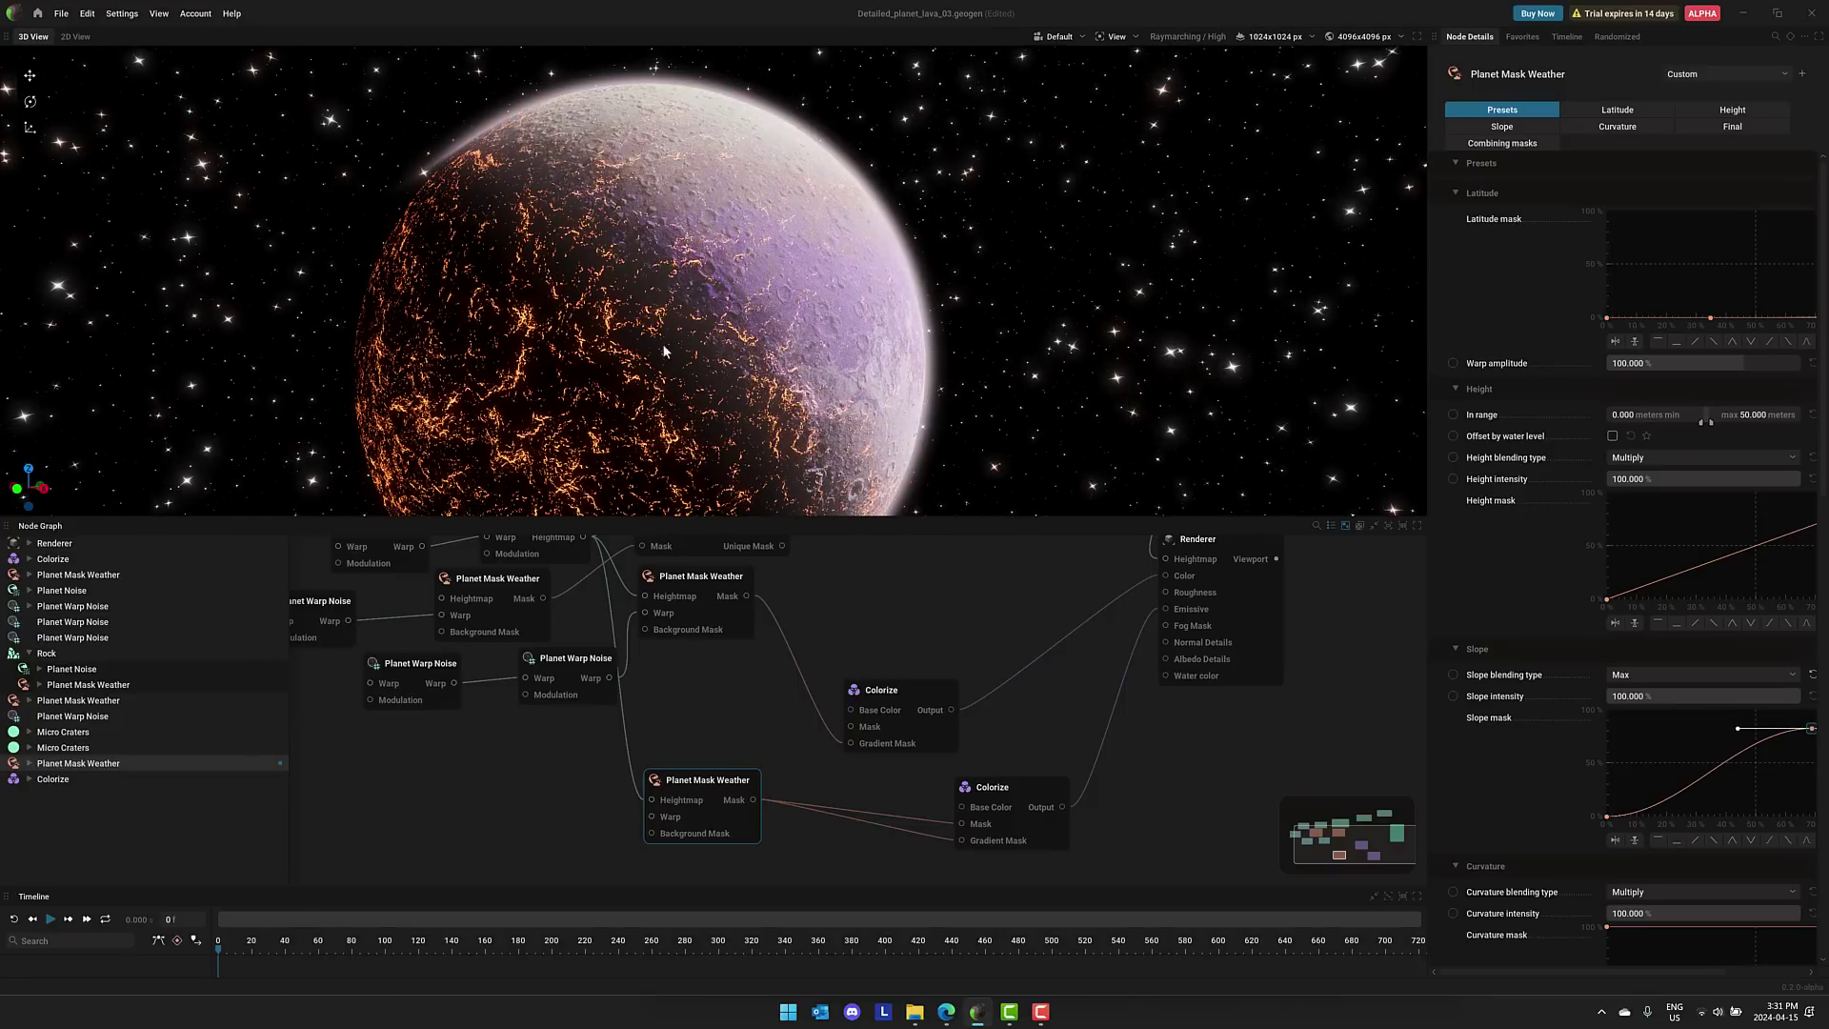
scroll(816, 368, "down", 3)
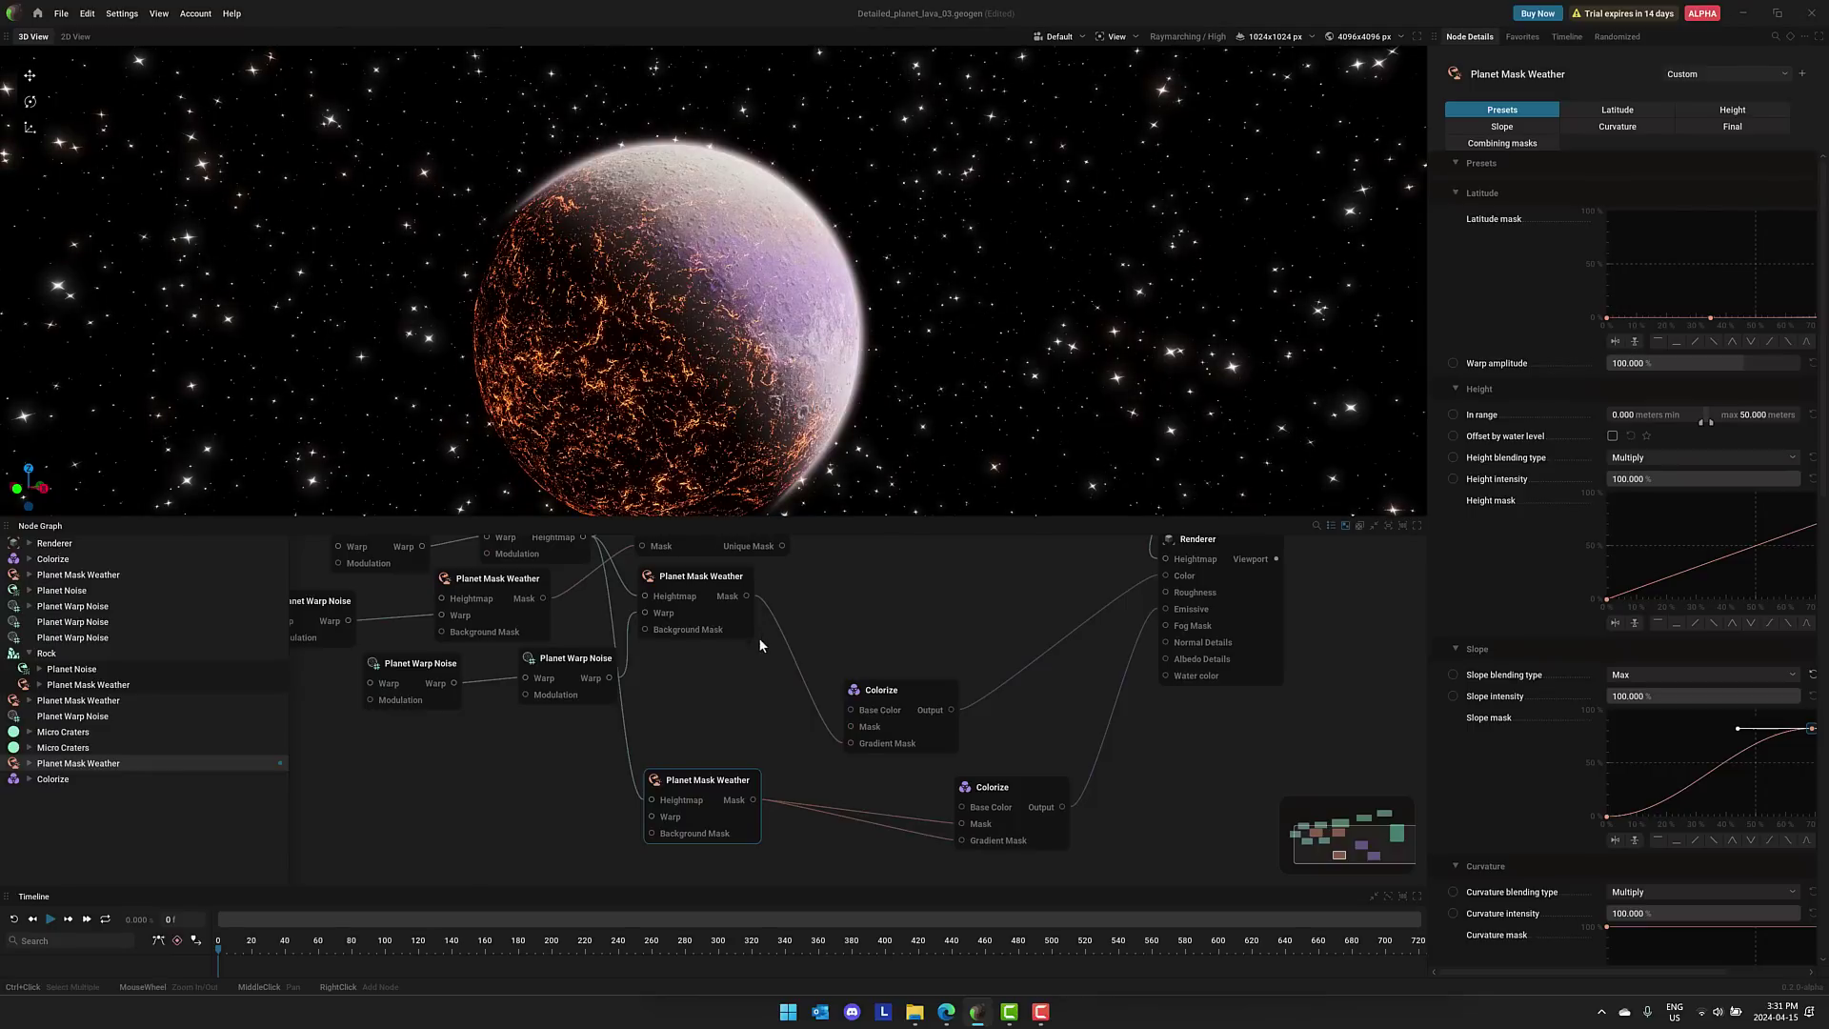
middle_click_drag(704, 687, 779, 749)
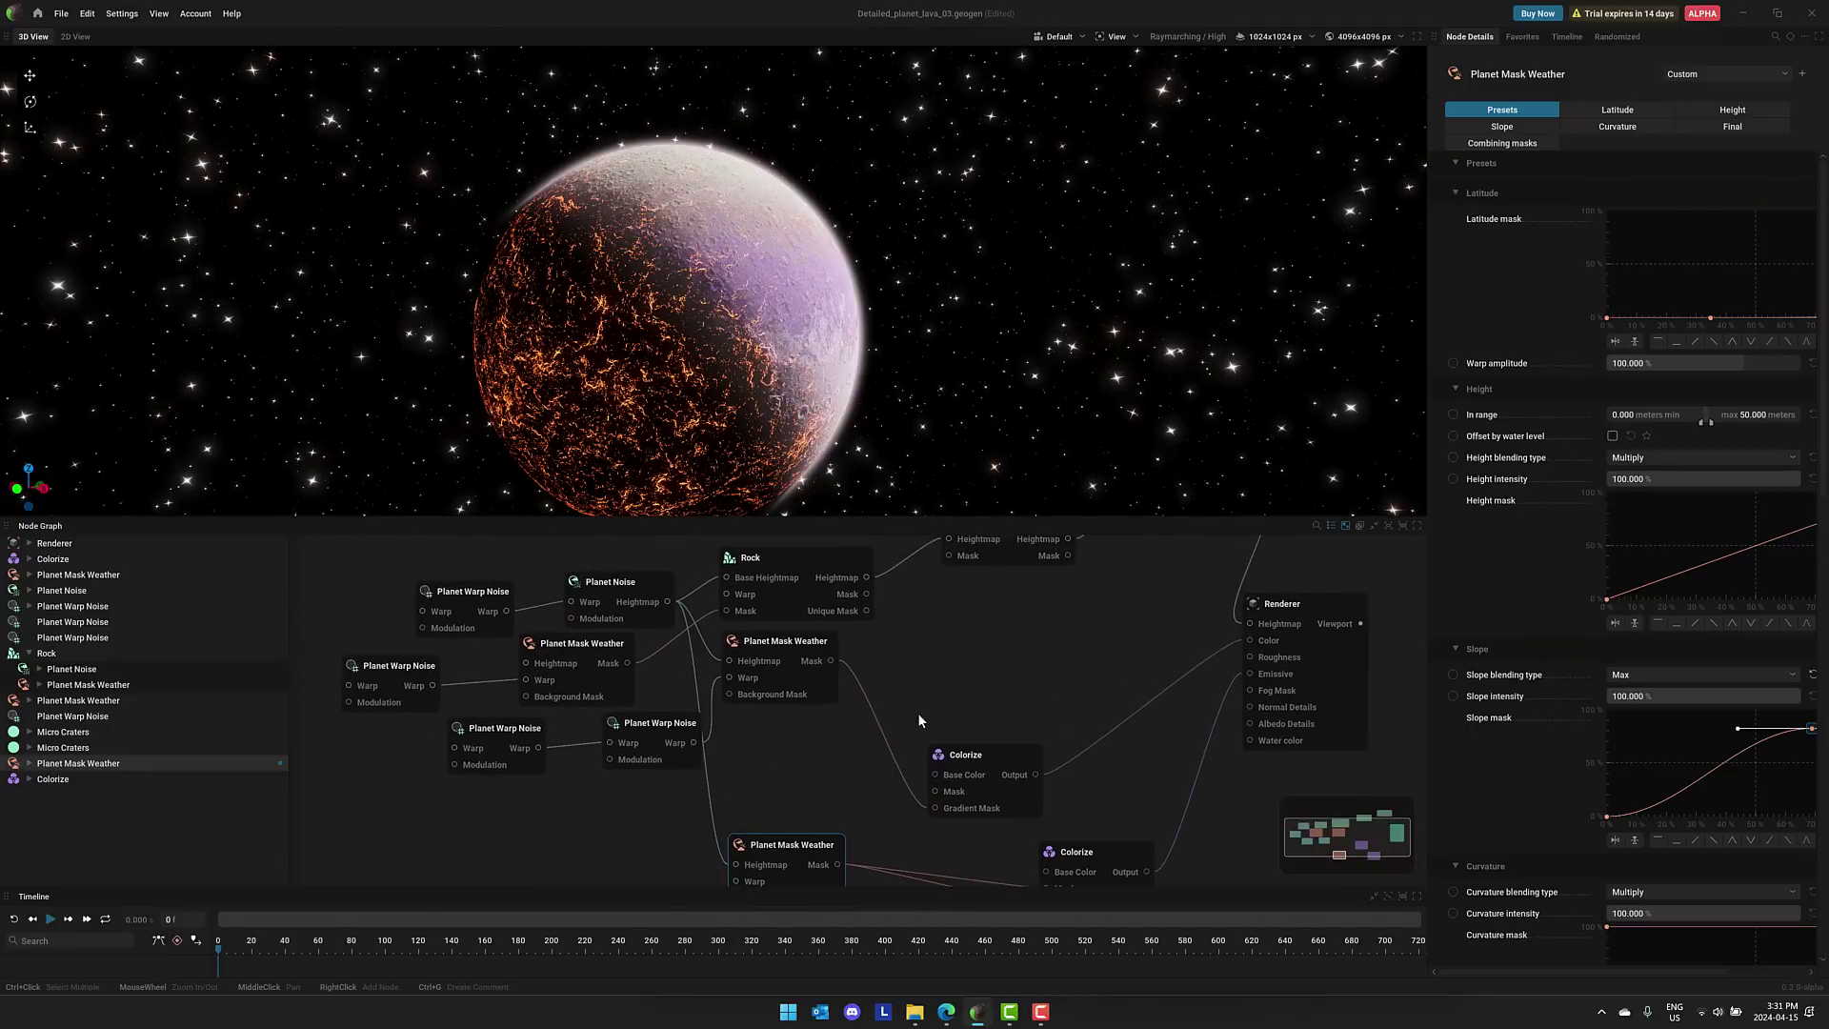
middle_click_drag(928, 762, 829, 704)
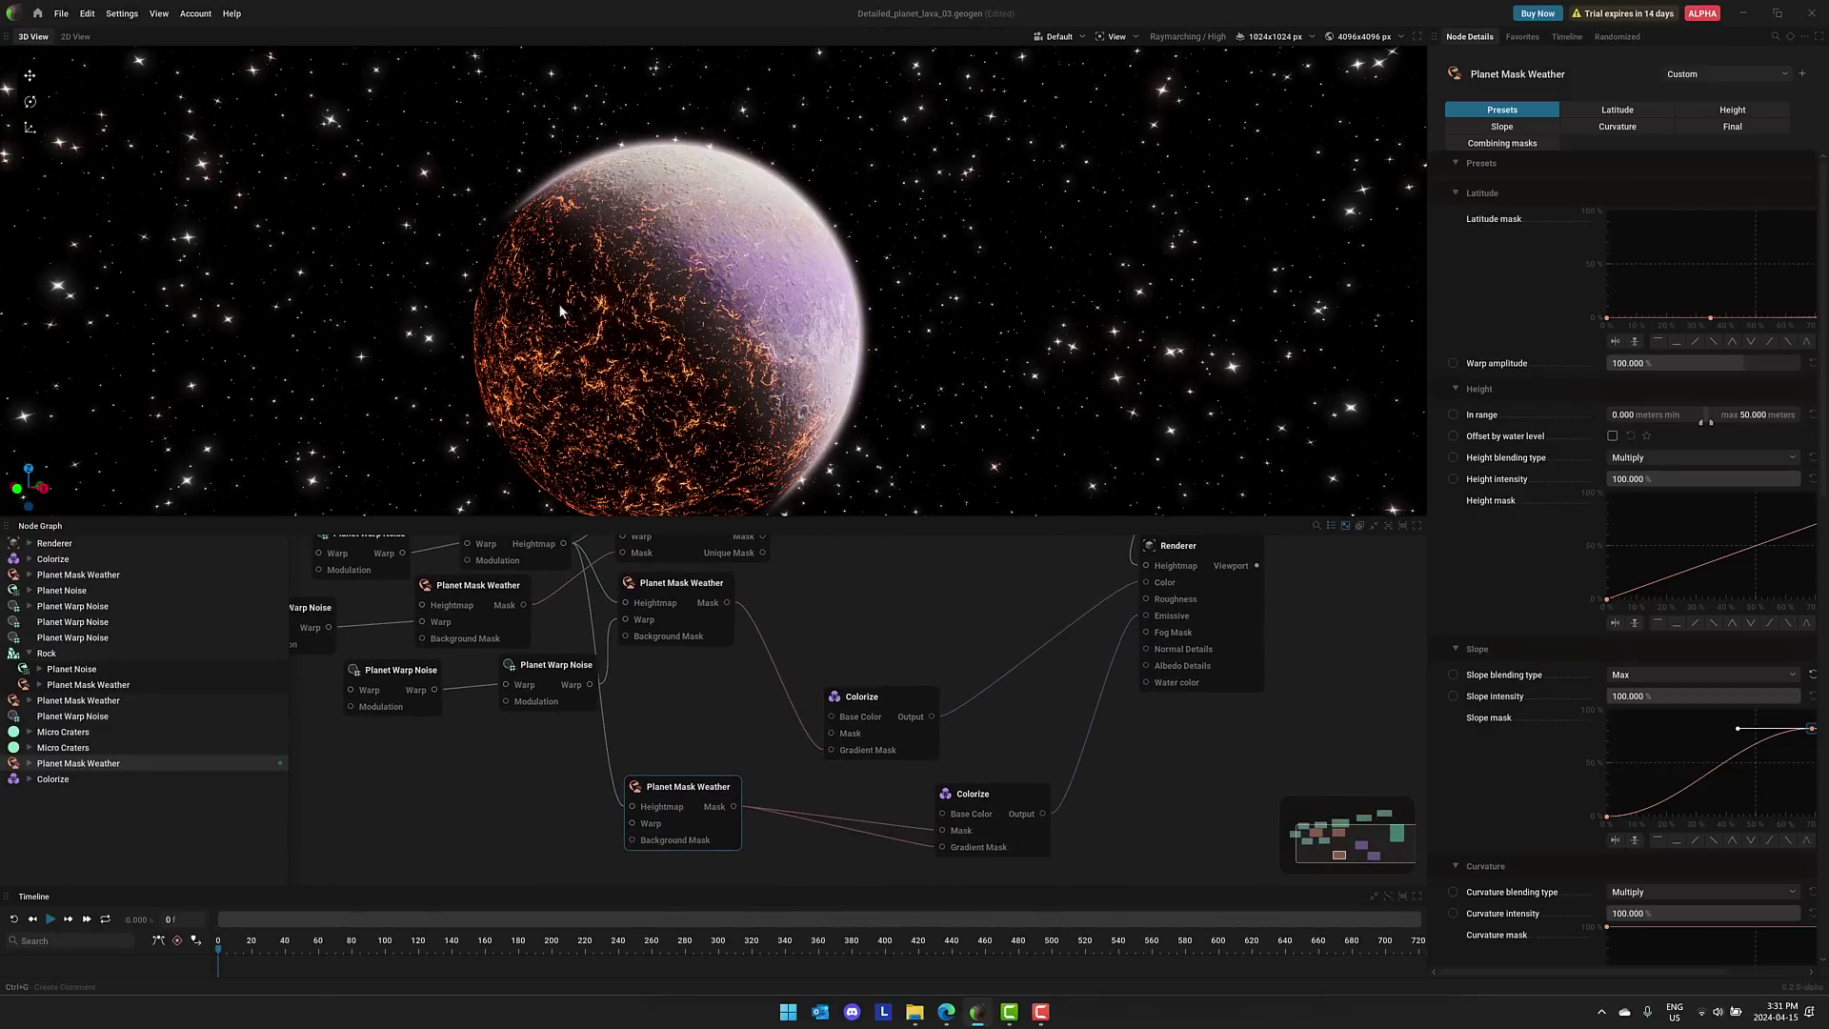
mouse_move(889, 679)
middle_mouse_down()
mouse_move(934, 691)
mouse_move(901, 692)
middle_mouse_up()
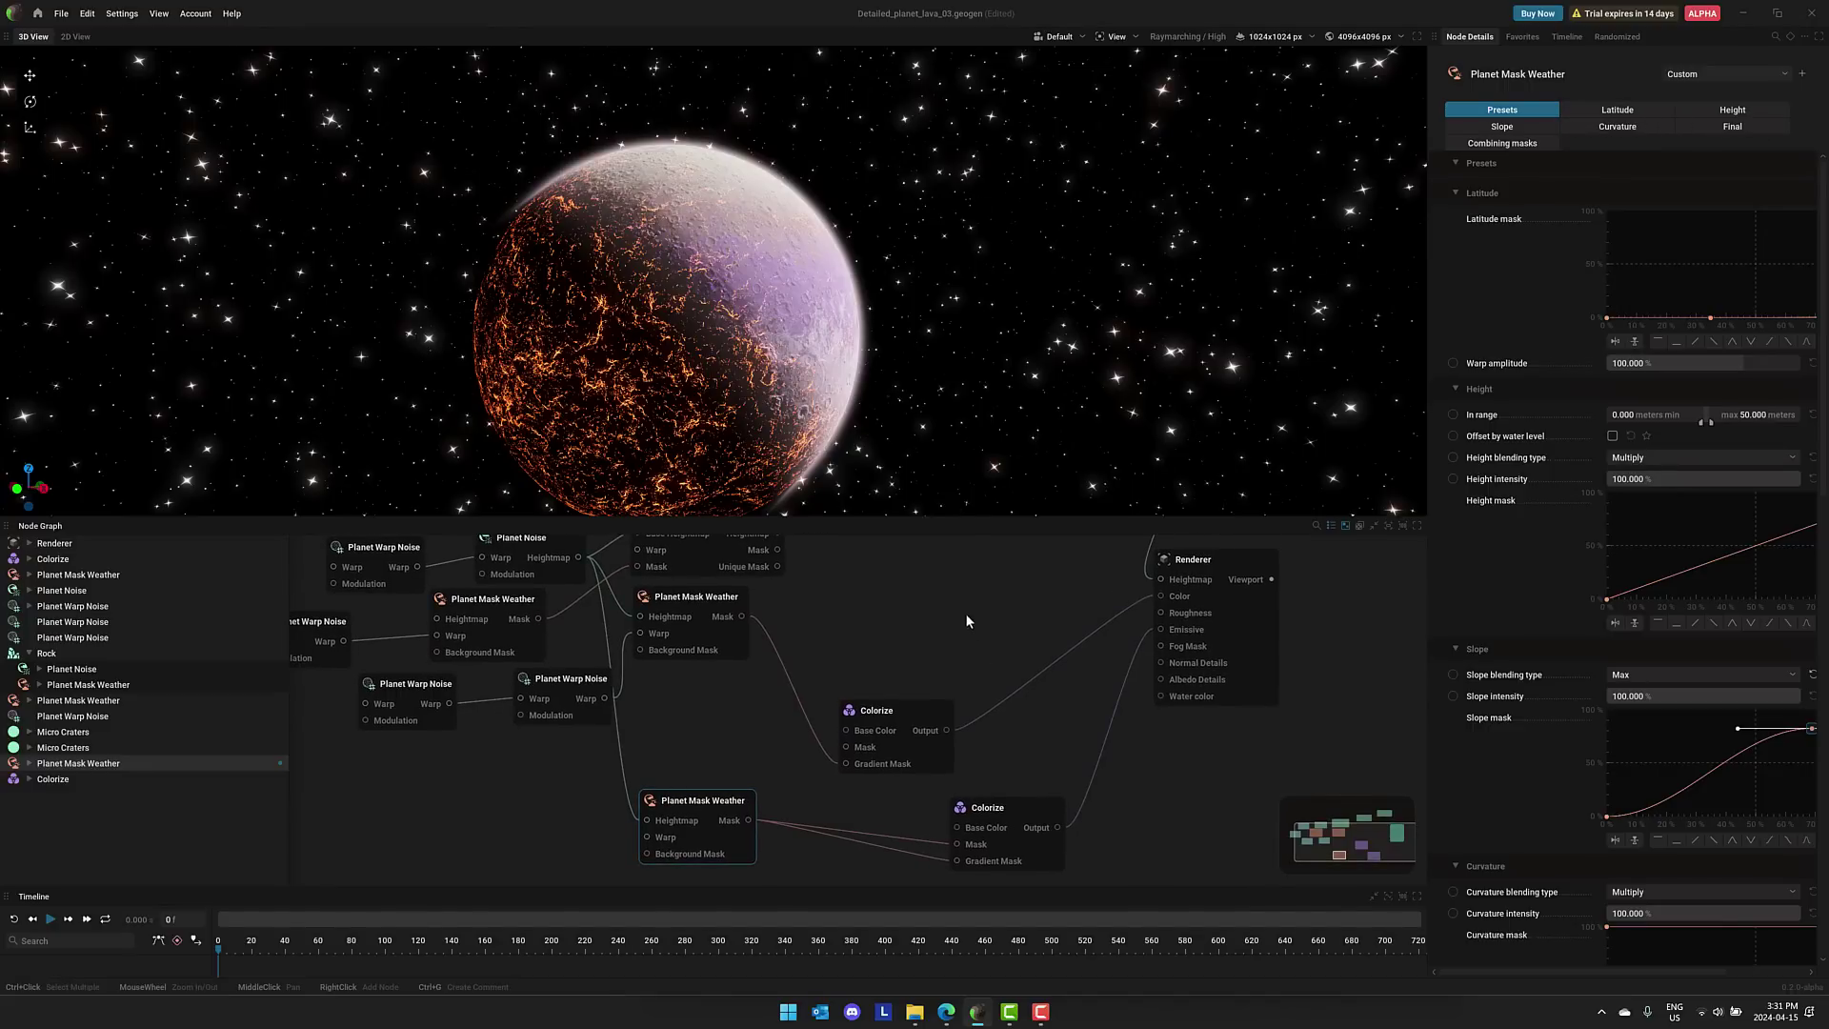
Browse the node types that can be added to the planet graph, including the Color, Height modifier and Import categories
middle_click_drag(966, 621, 1123, 672)
middle_click_drag(397, 825, 816, 699)
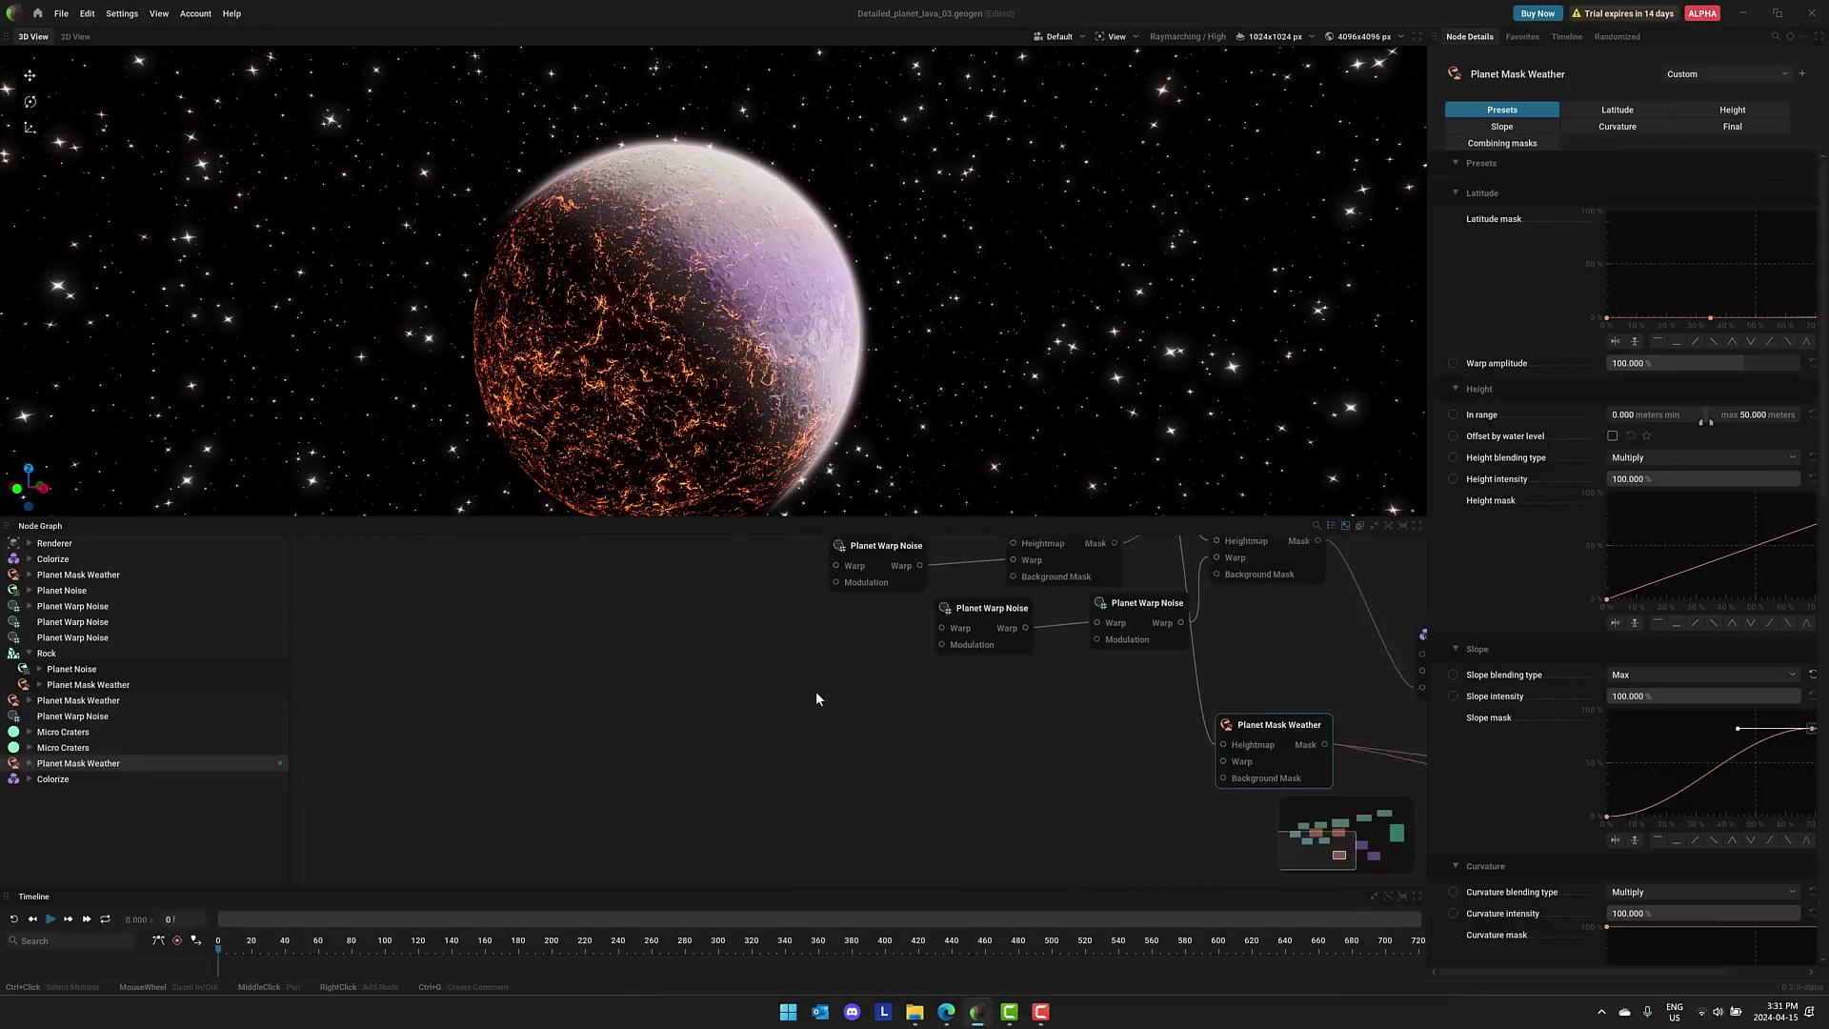
right_click(801, 640)
mouse_move(852, 927)
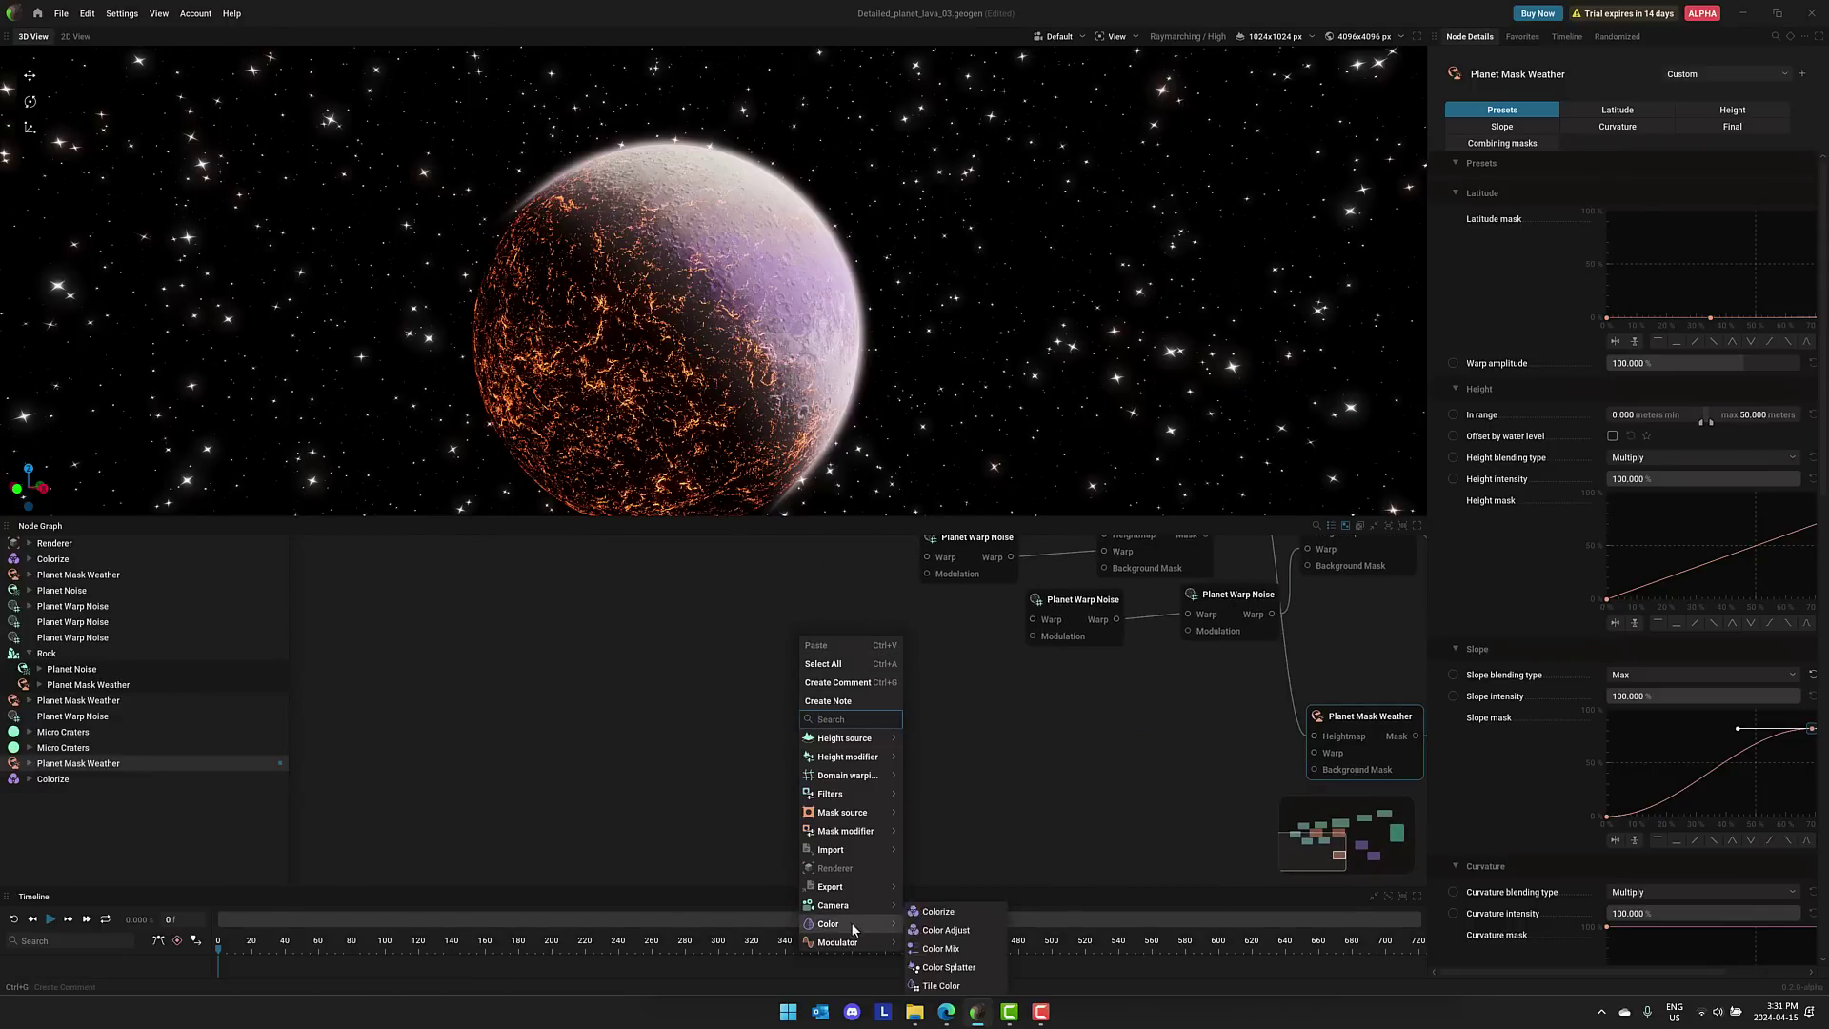
mouse_move(847, 759)
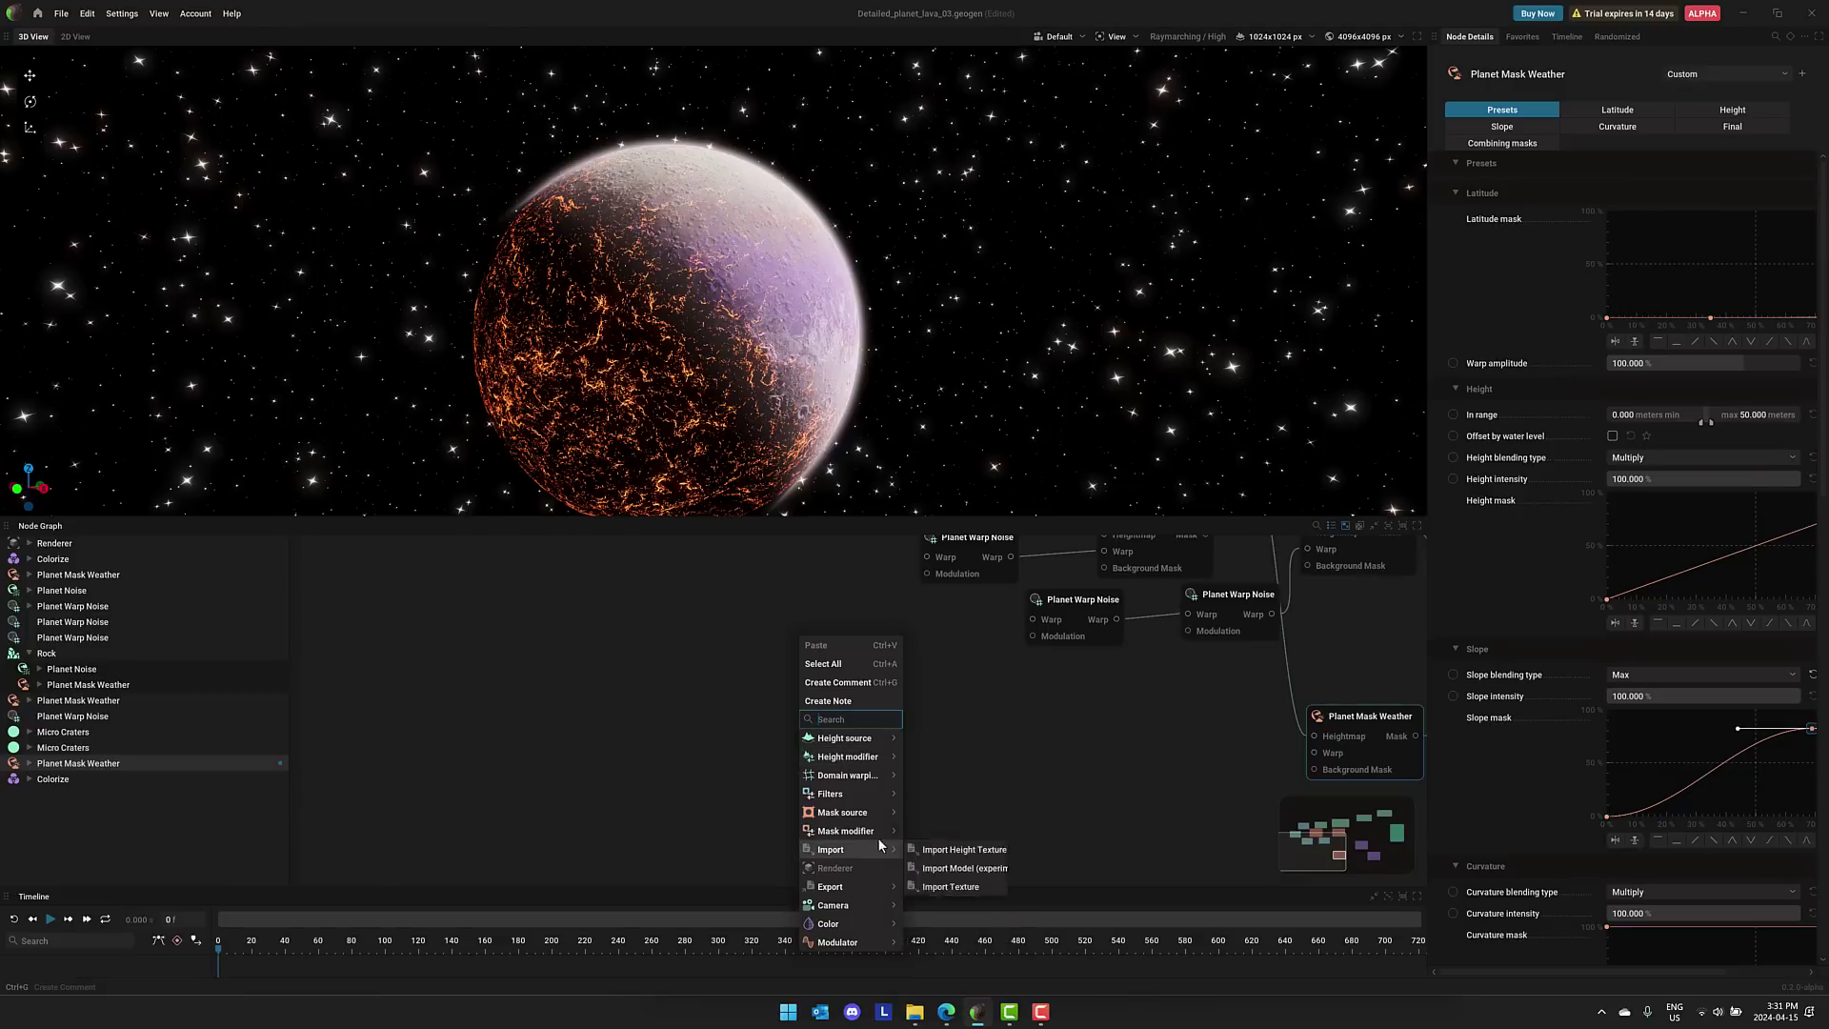
left_click(668, 739)
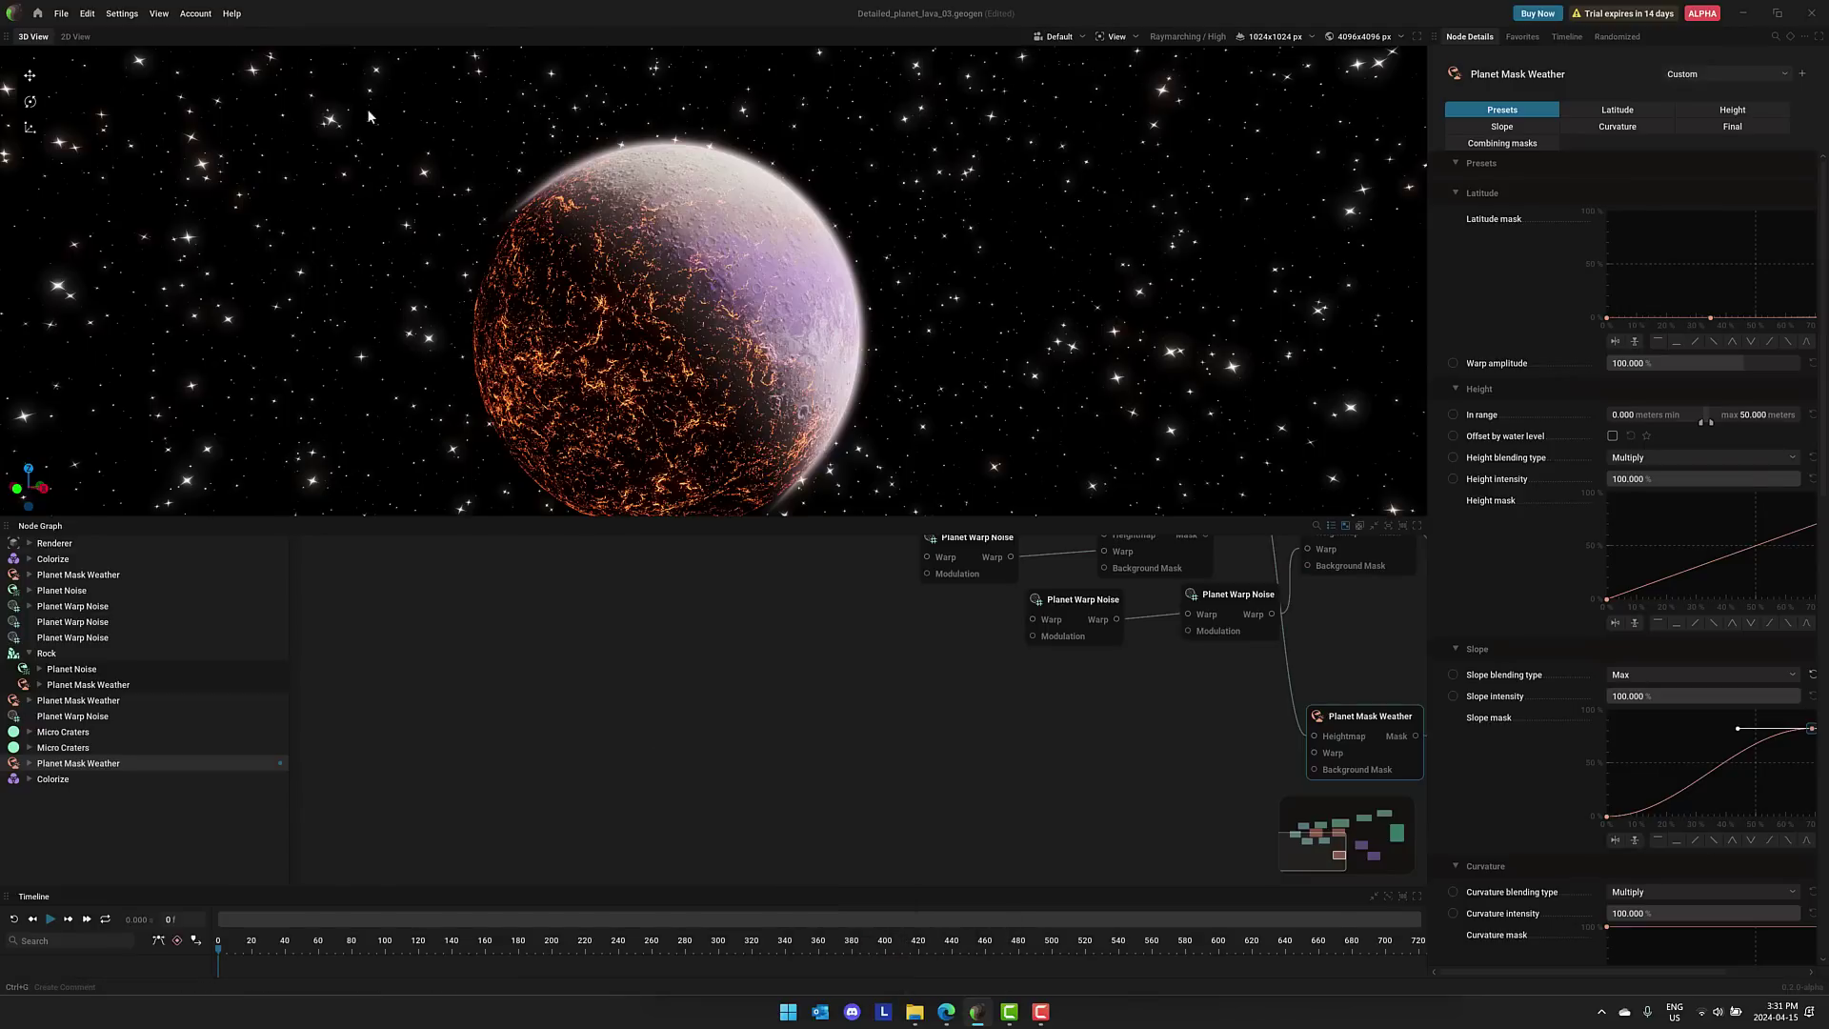
Leave the lava planet project and open the Beach Mix preset, settling the open project's unsaved changes
left_click(37, 13)
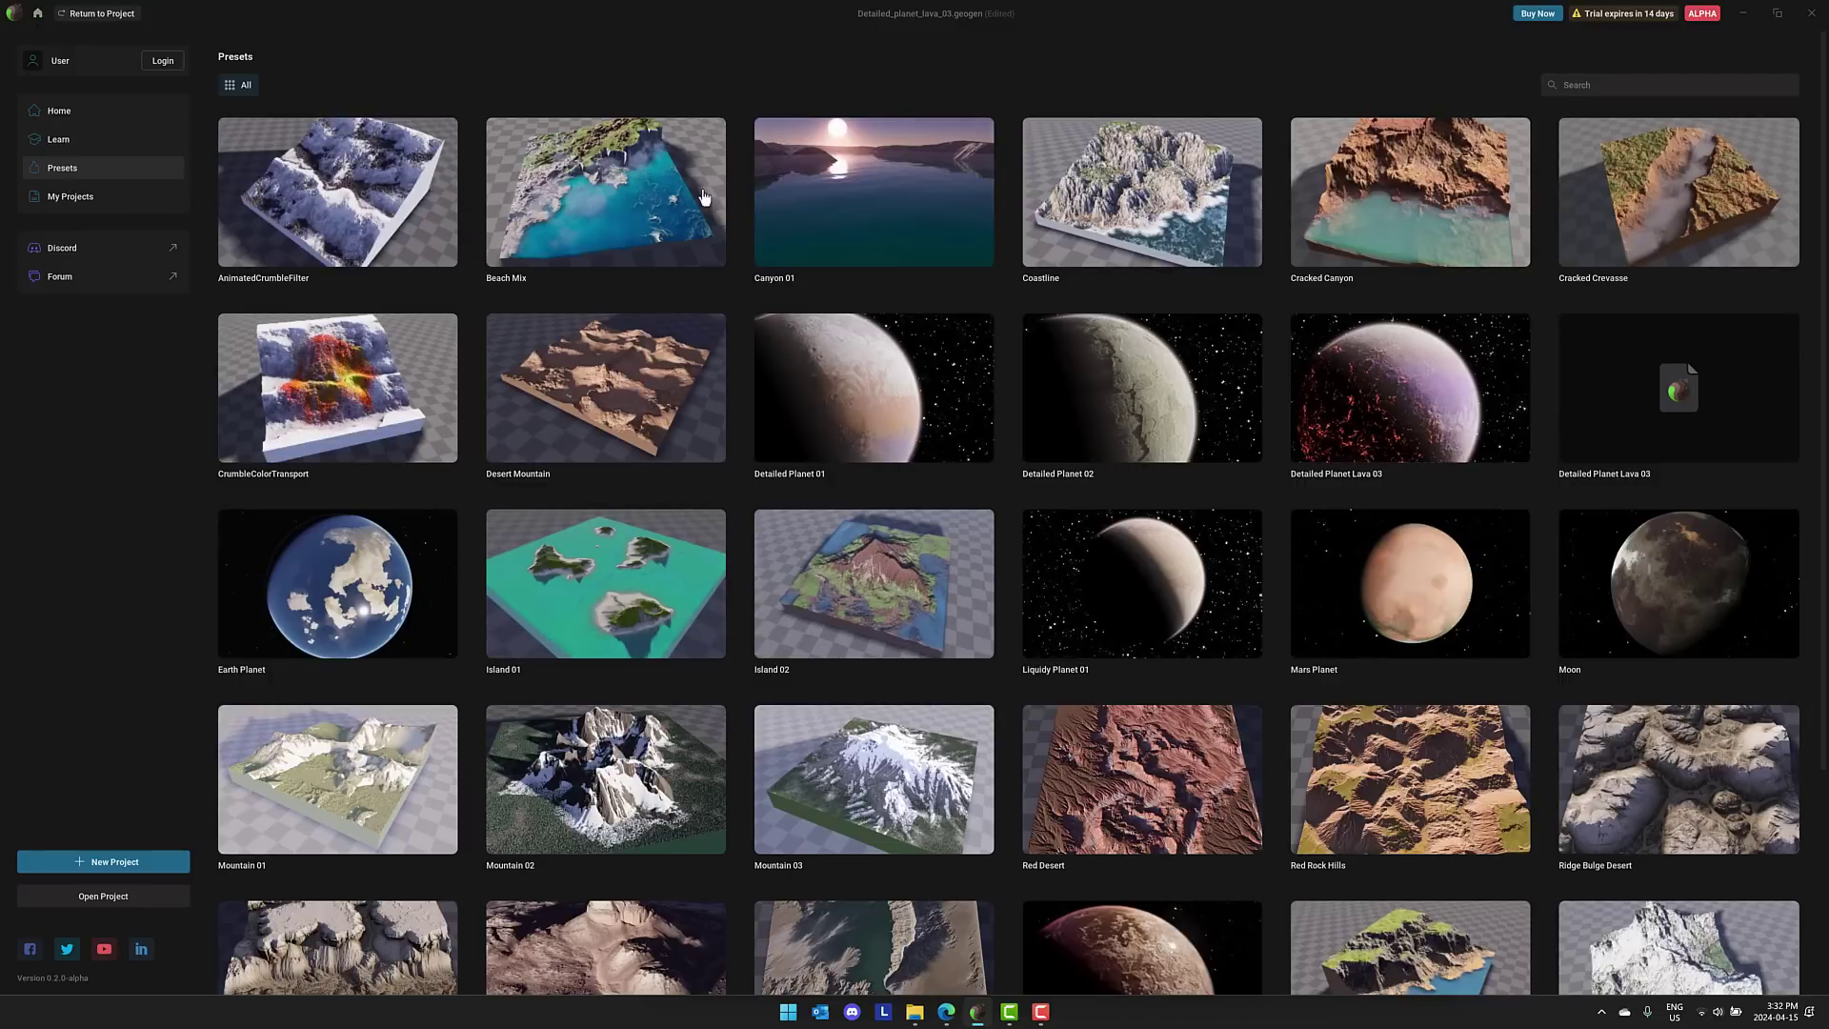
left_click(595, 194)
left_click(825, 548)
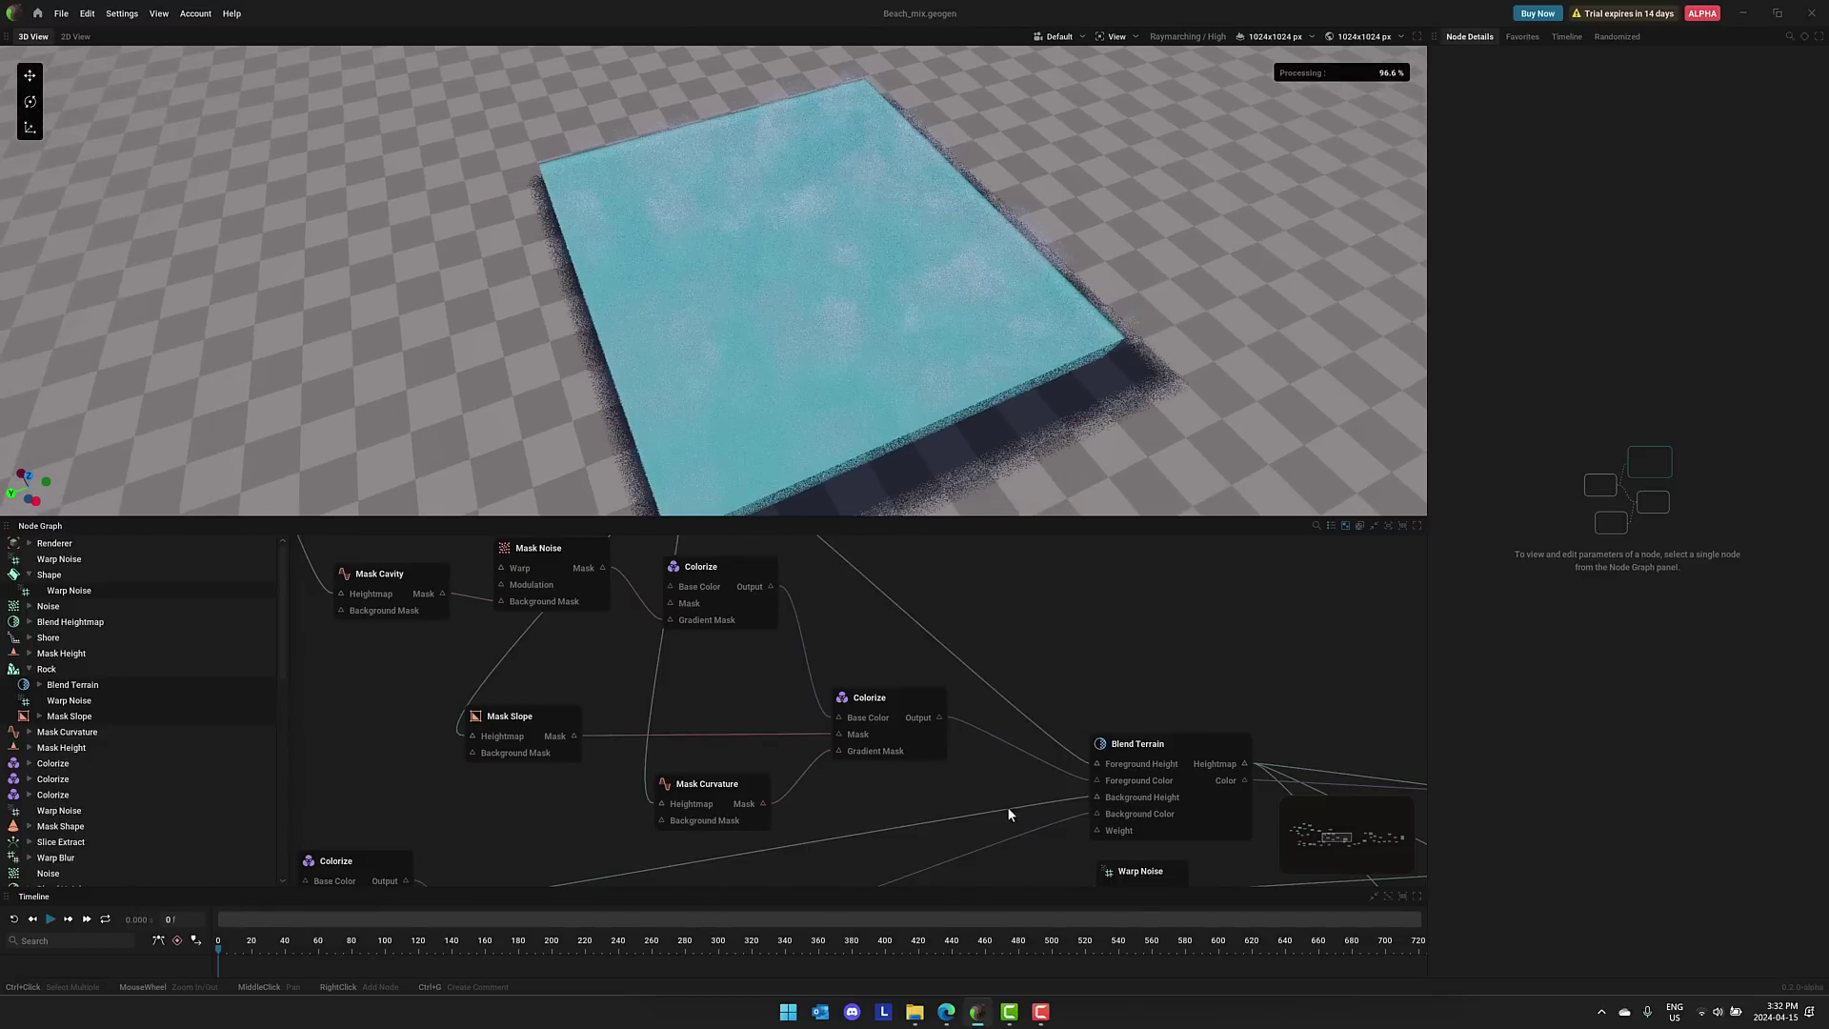
Follow the Beach Mix node graph from the Blend Terrain node through the Rock node to the Renderer
scroll(1003, 795, "down", 5)
middle_click_drag(951, 815, 762, 734)
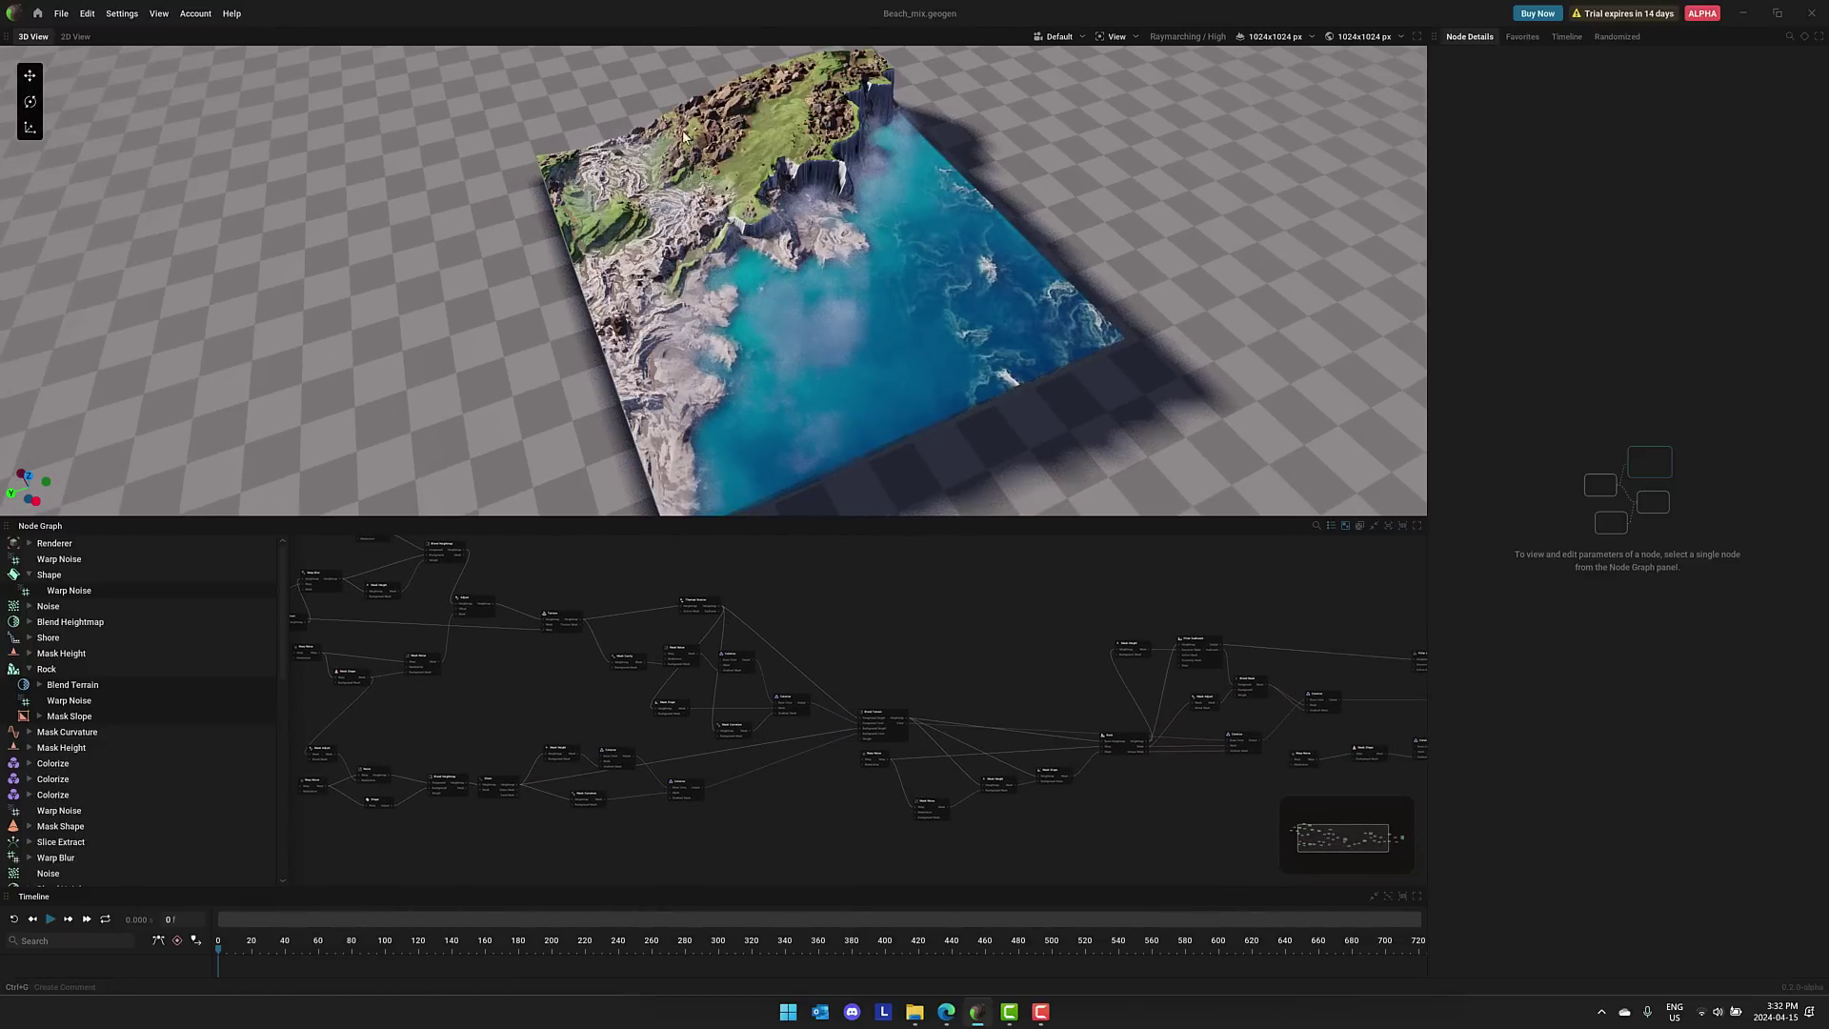
scroll(848, 722, "up", 6)
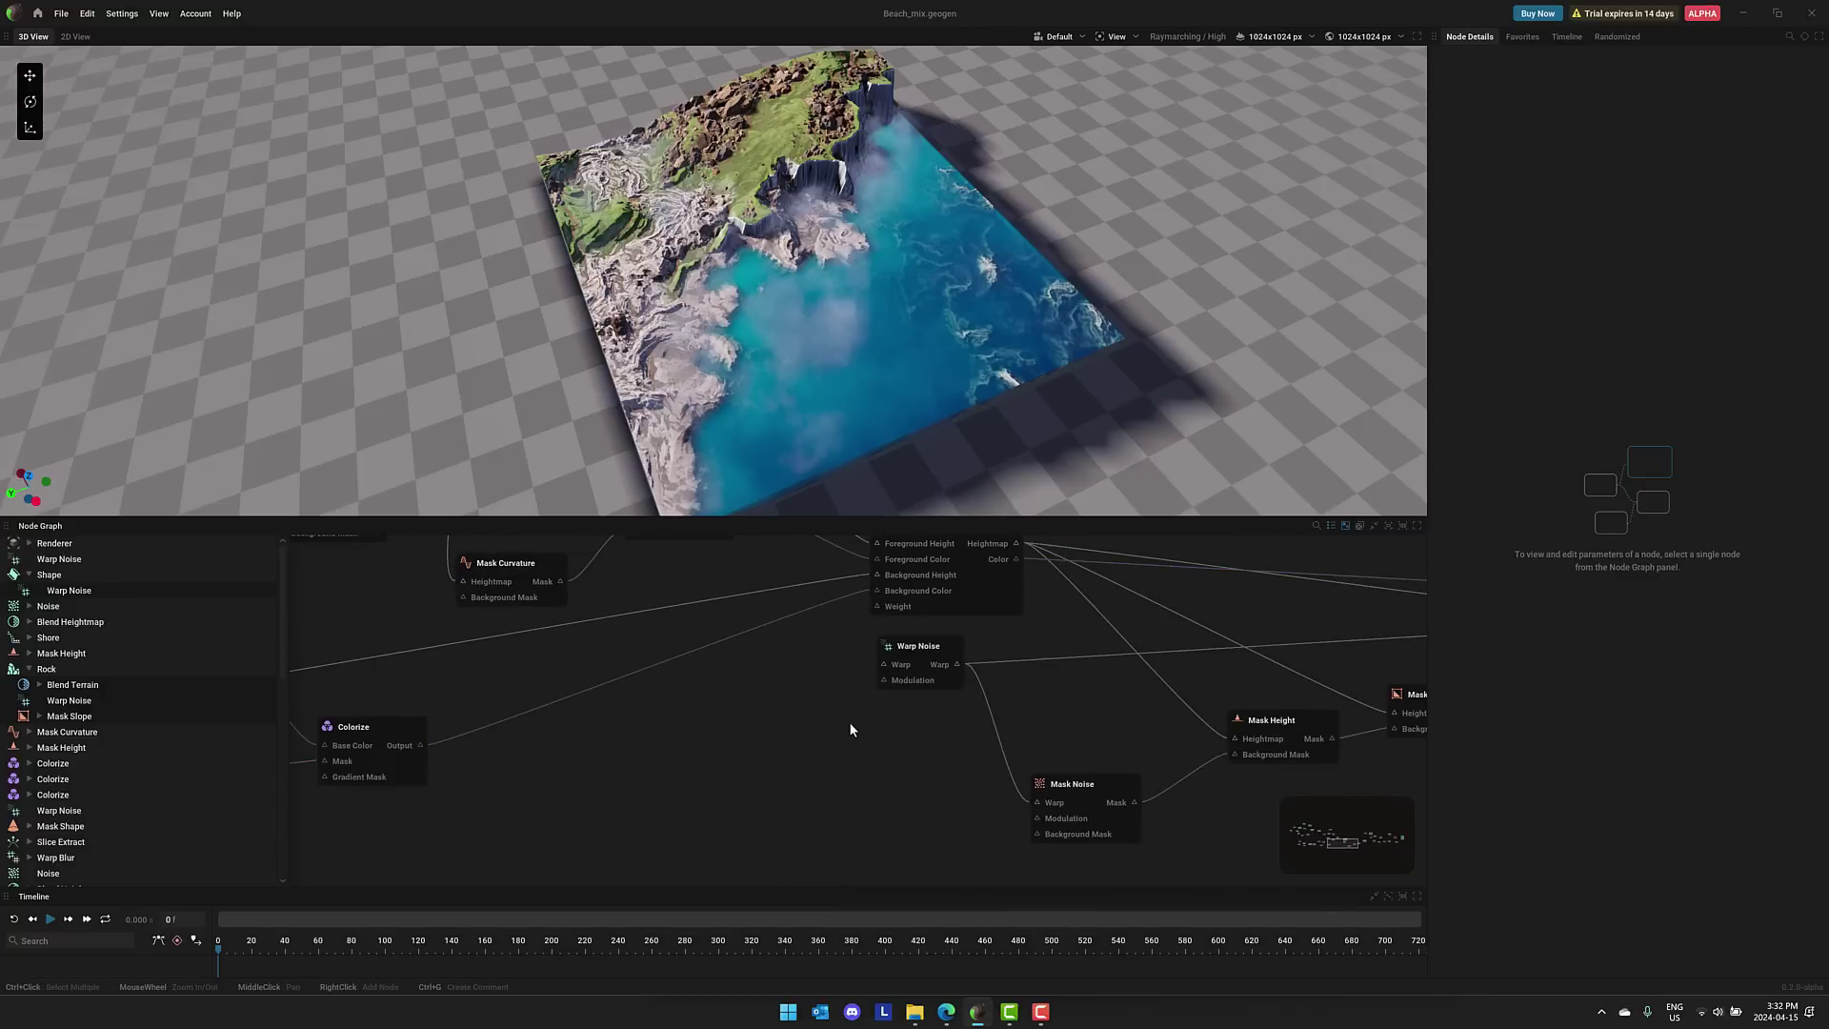
middle_click_drag(854, 776, 653, 780)
middle_click_drag(977, 800, 727, 773)
middle_click_drag(1145, 797, 846, 758)
middle_click_drag(1381, 774, 1027, 775)
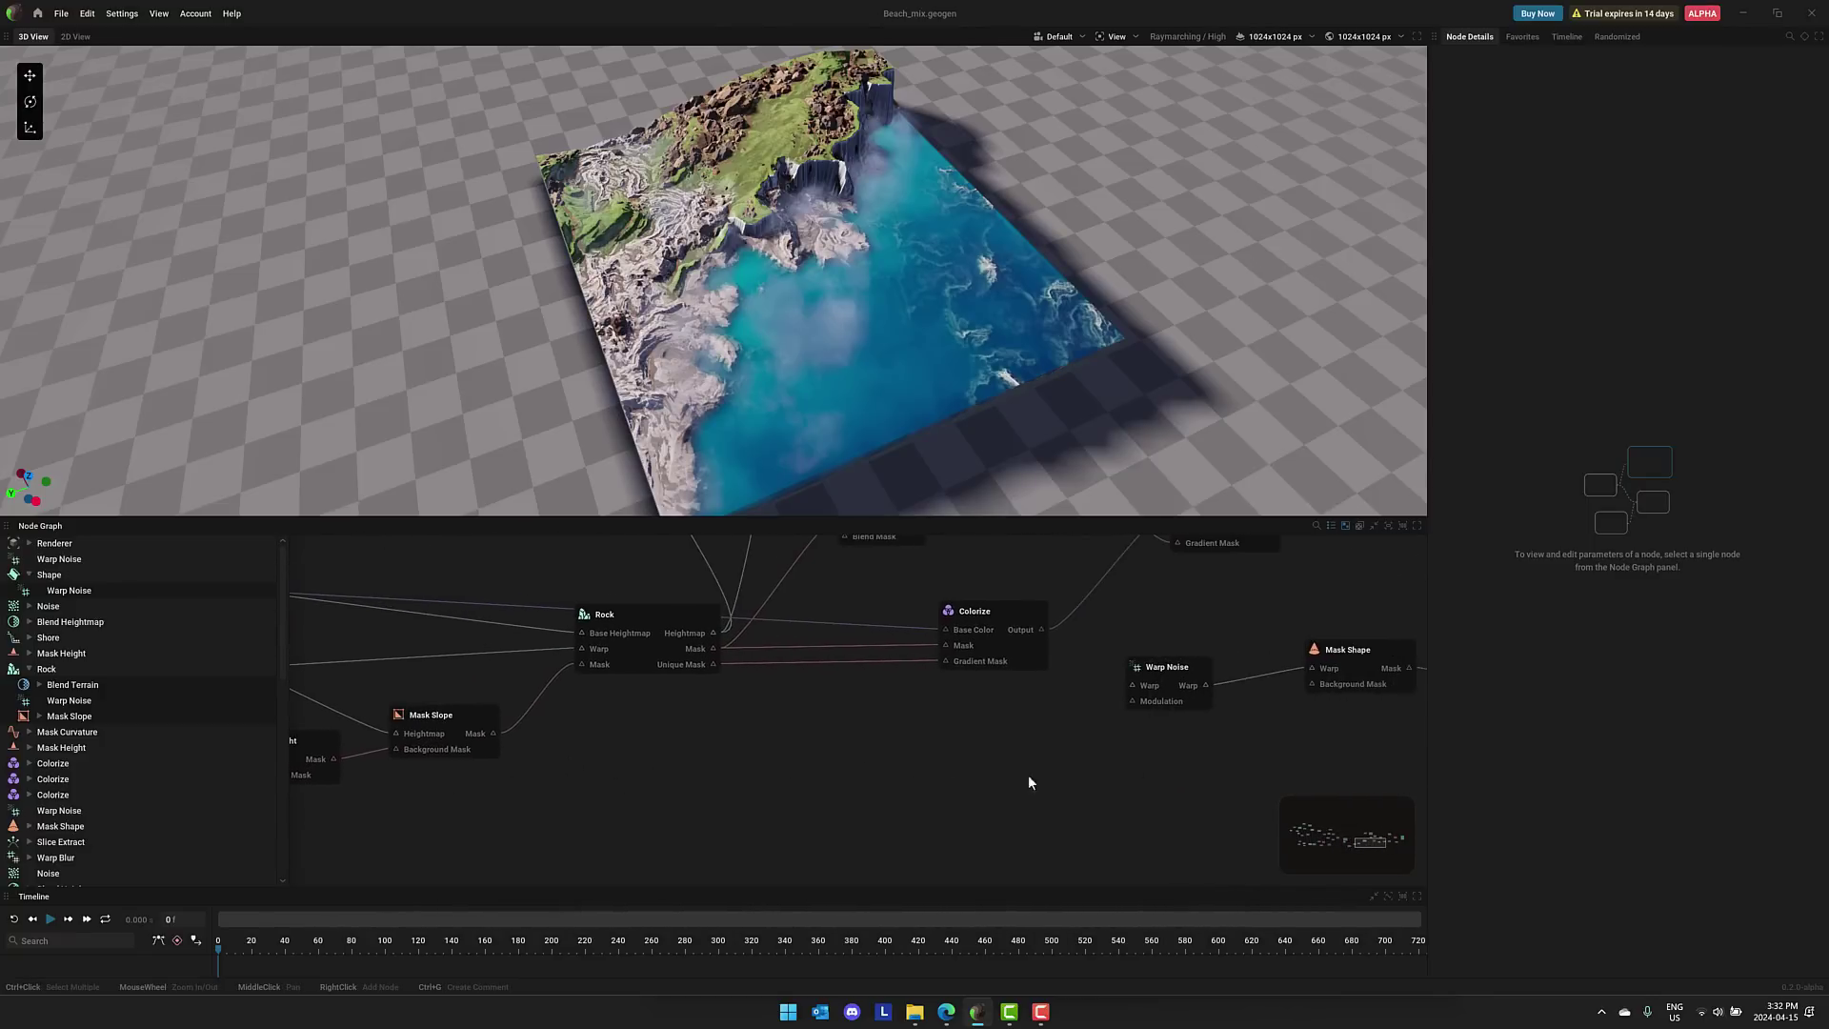
middle_click_drag(1274, 779, 941, 798)
middle_click_drag(1056, 802, 828, 815)
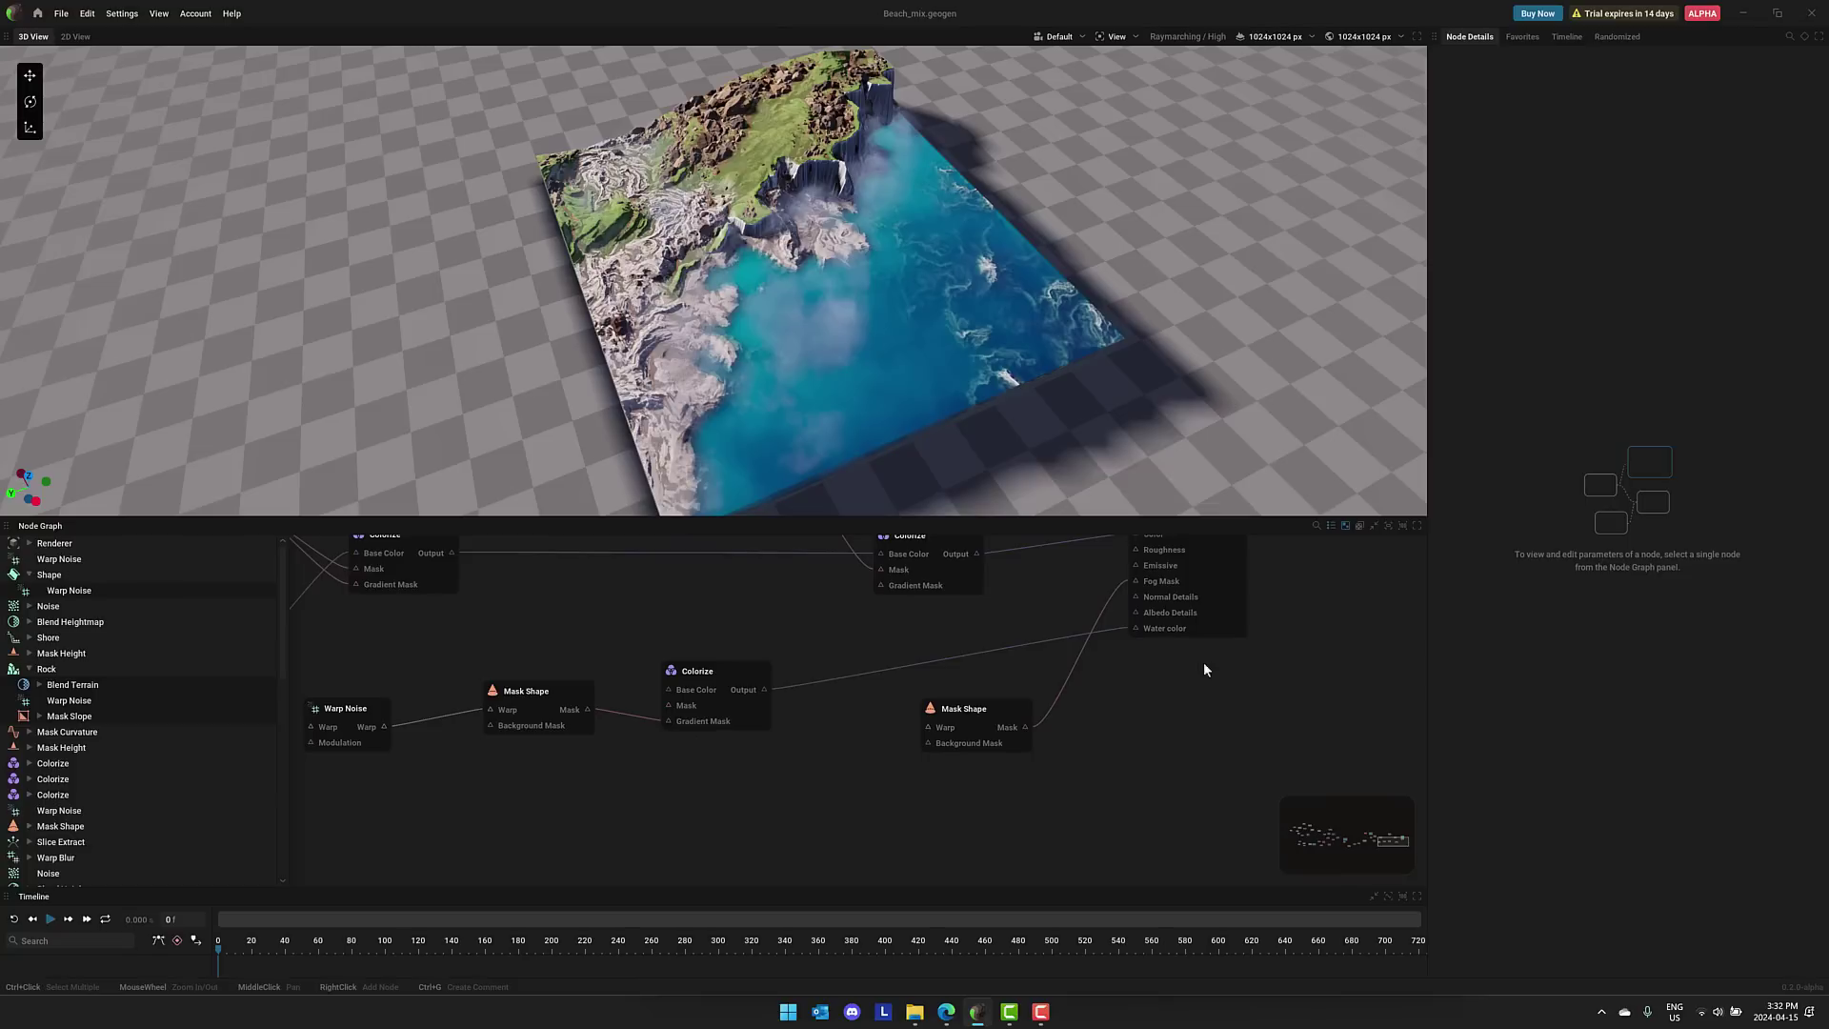
Preview the Mask output of the Mask Shape node that feeds the Renderer's Fog Mask input
left_click(1164, 581)
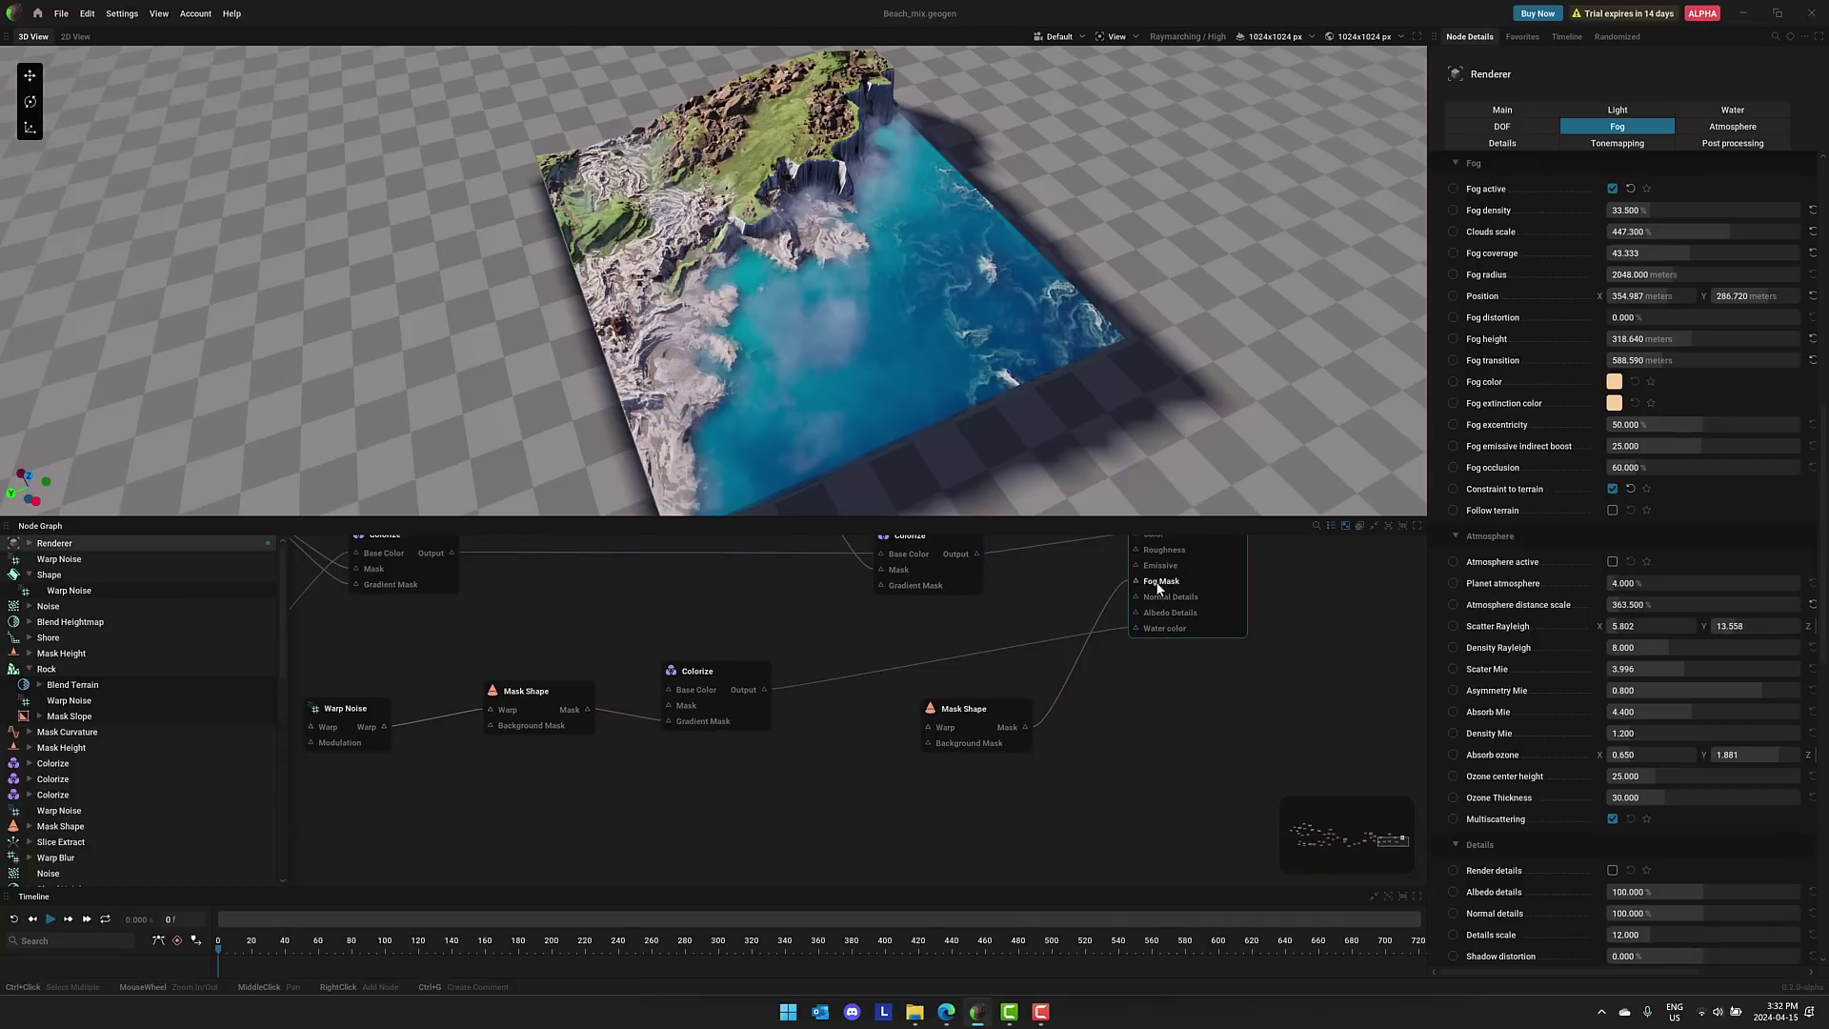
left_click(992, 716)
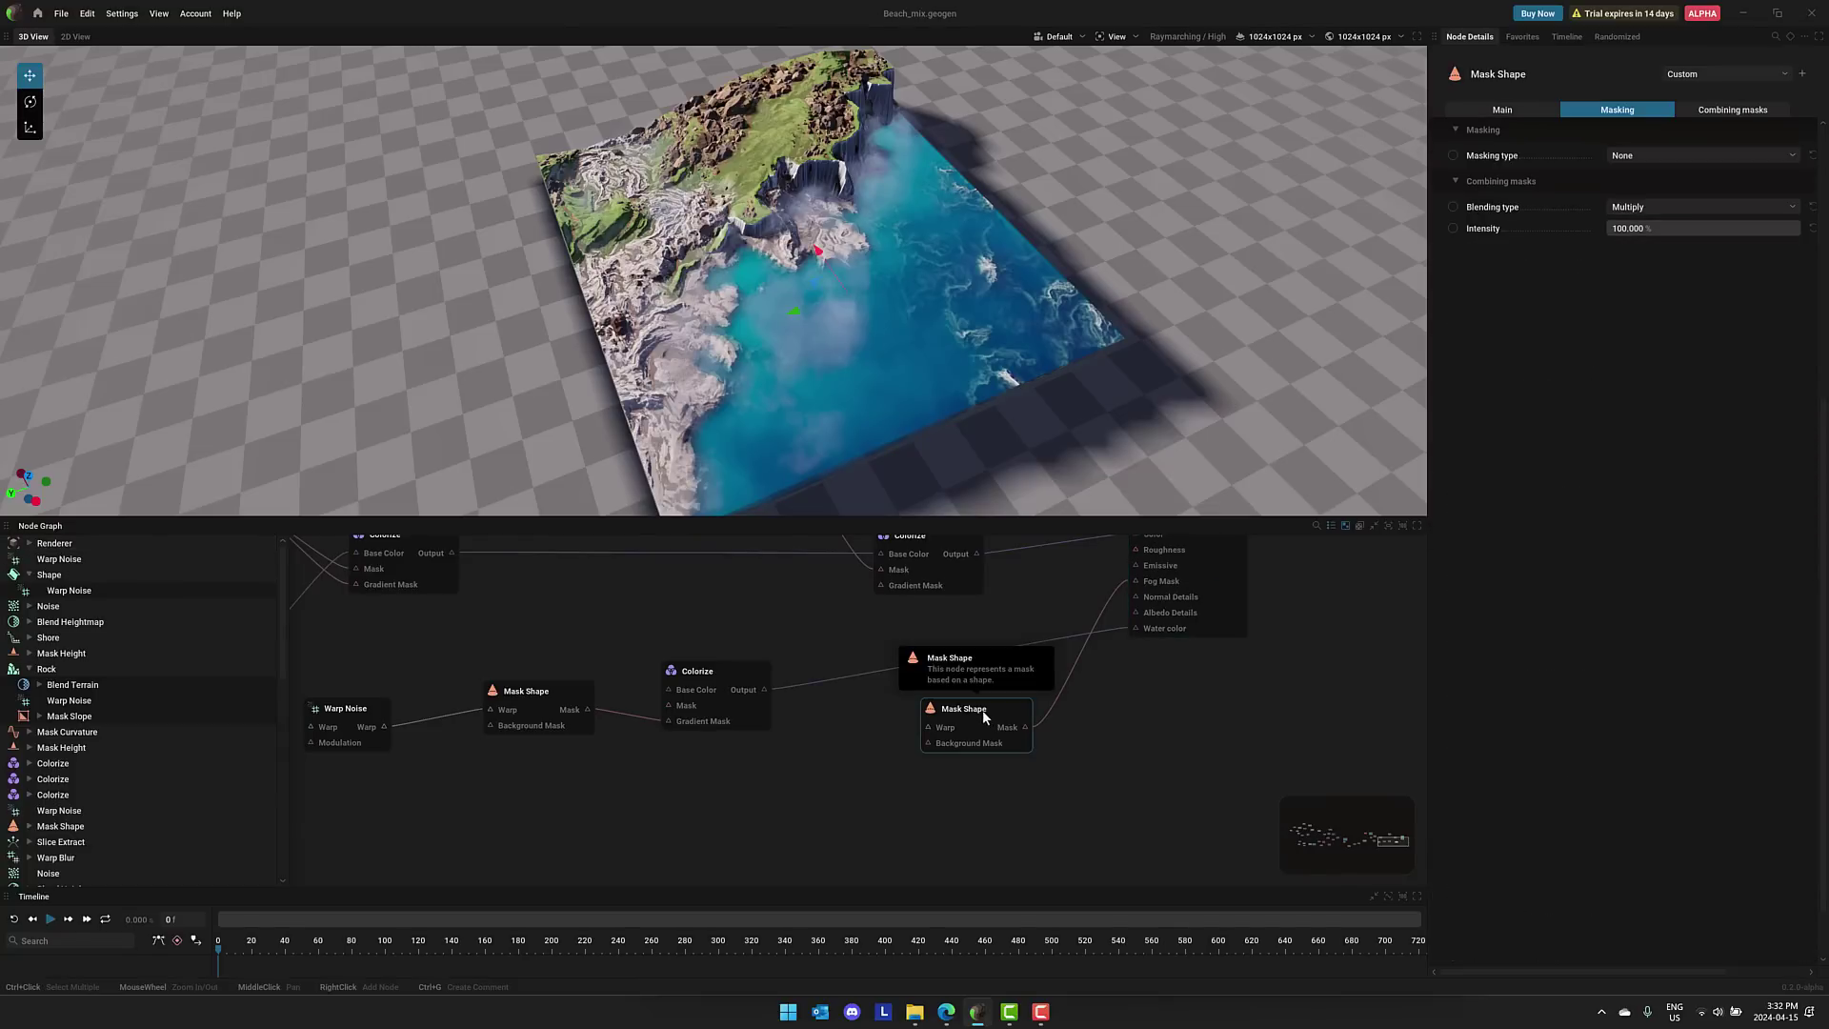
left_click(1008, 730)
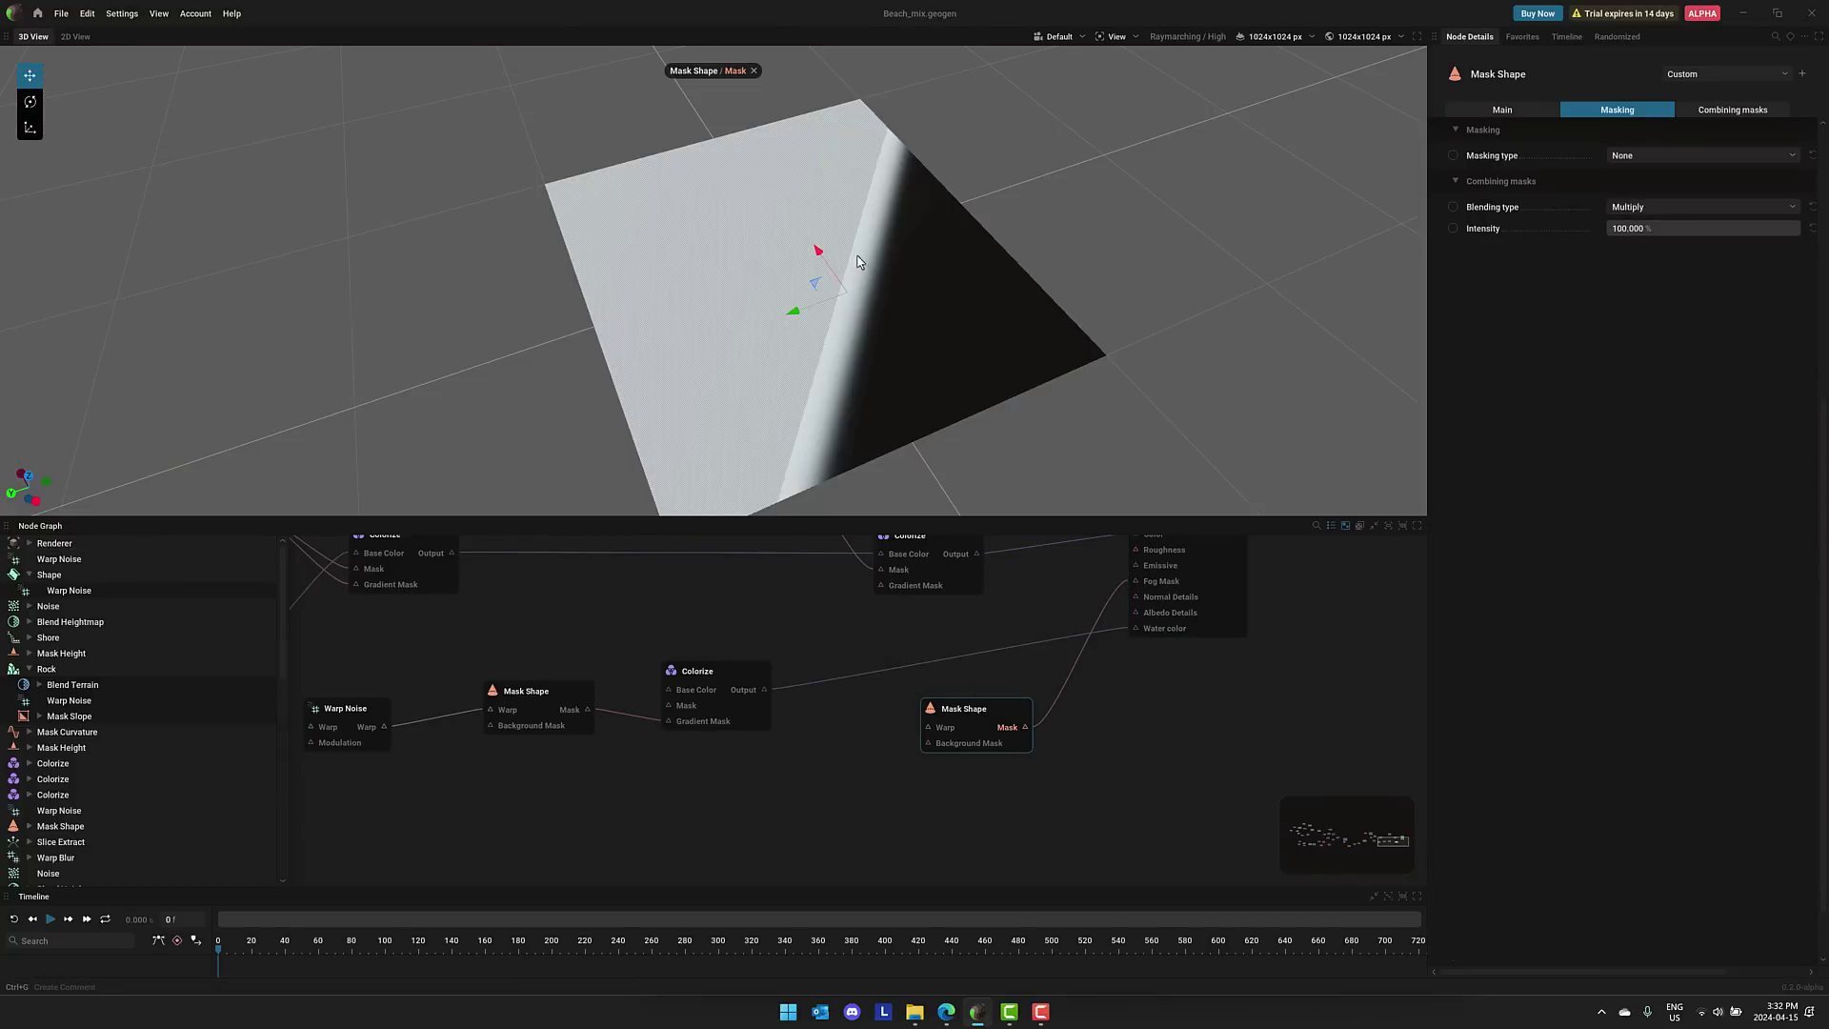
Reshape the fog Mask Shape's height remap curve, moving its end point to about 66% across and 53% high, and close the mask preview
left_click(1536, 108)
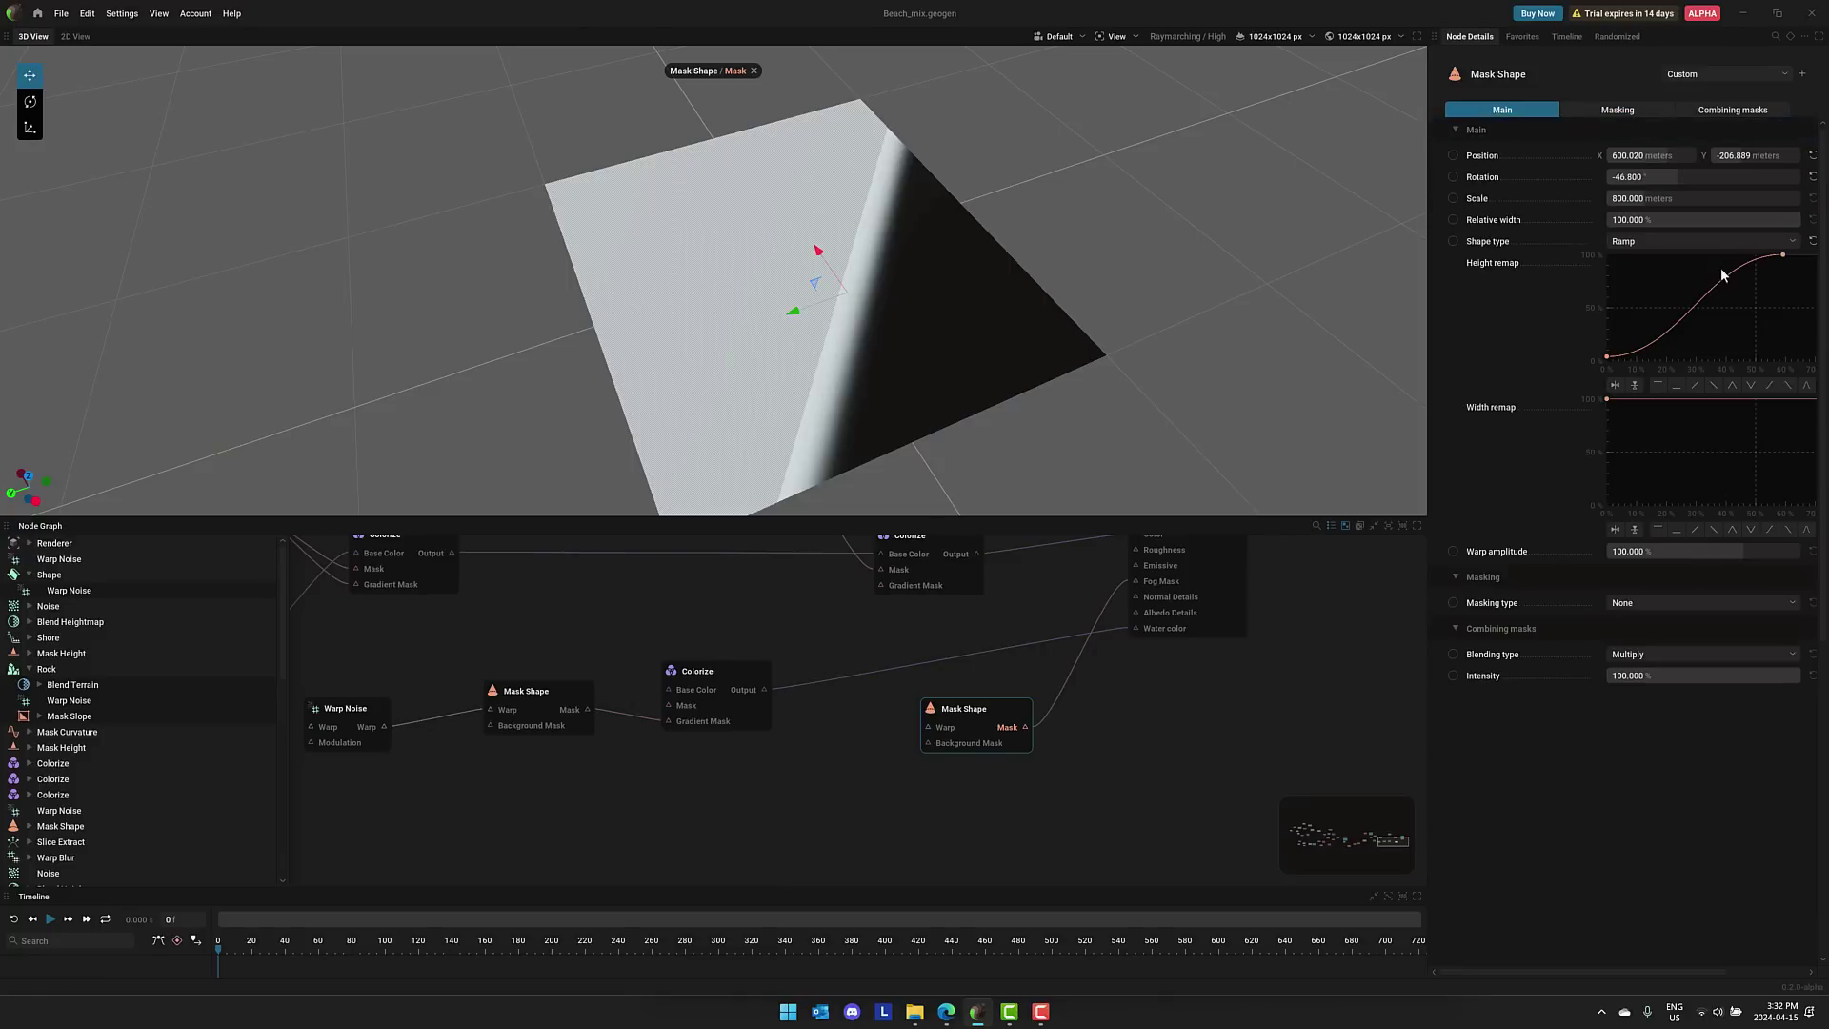
left_click_drag(1783, 259, 1757, 355)
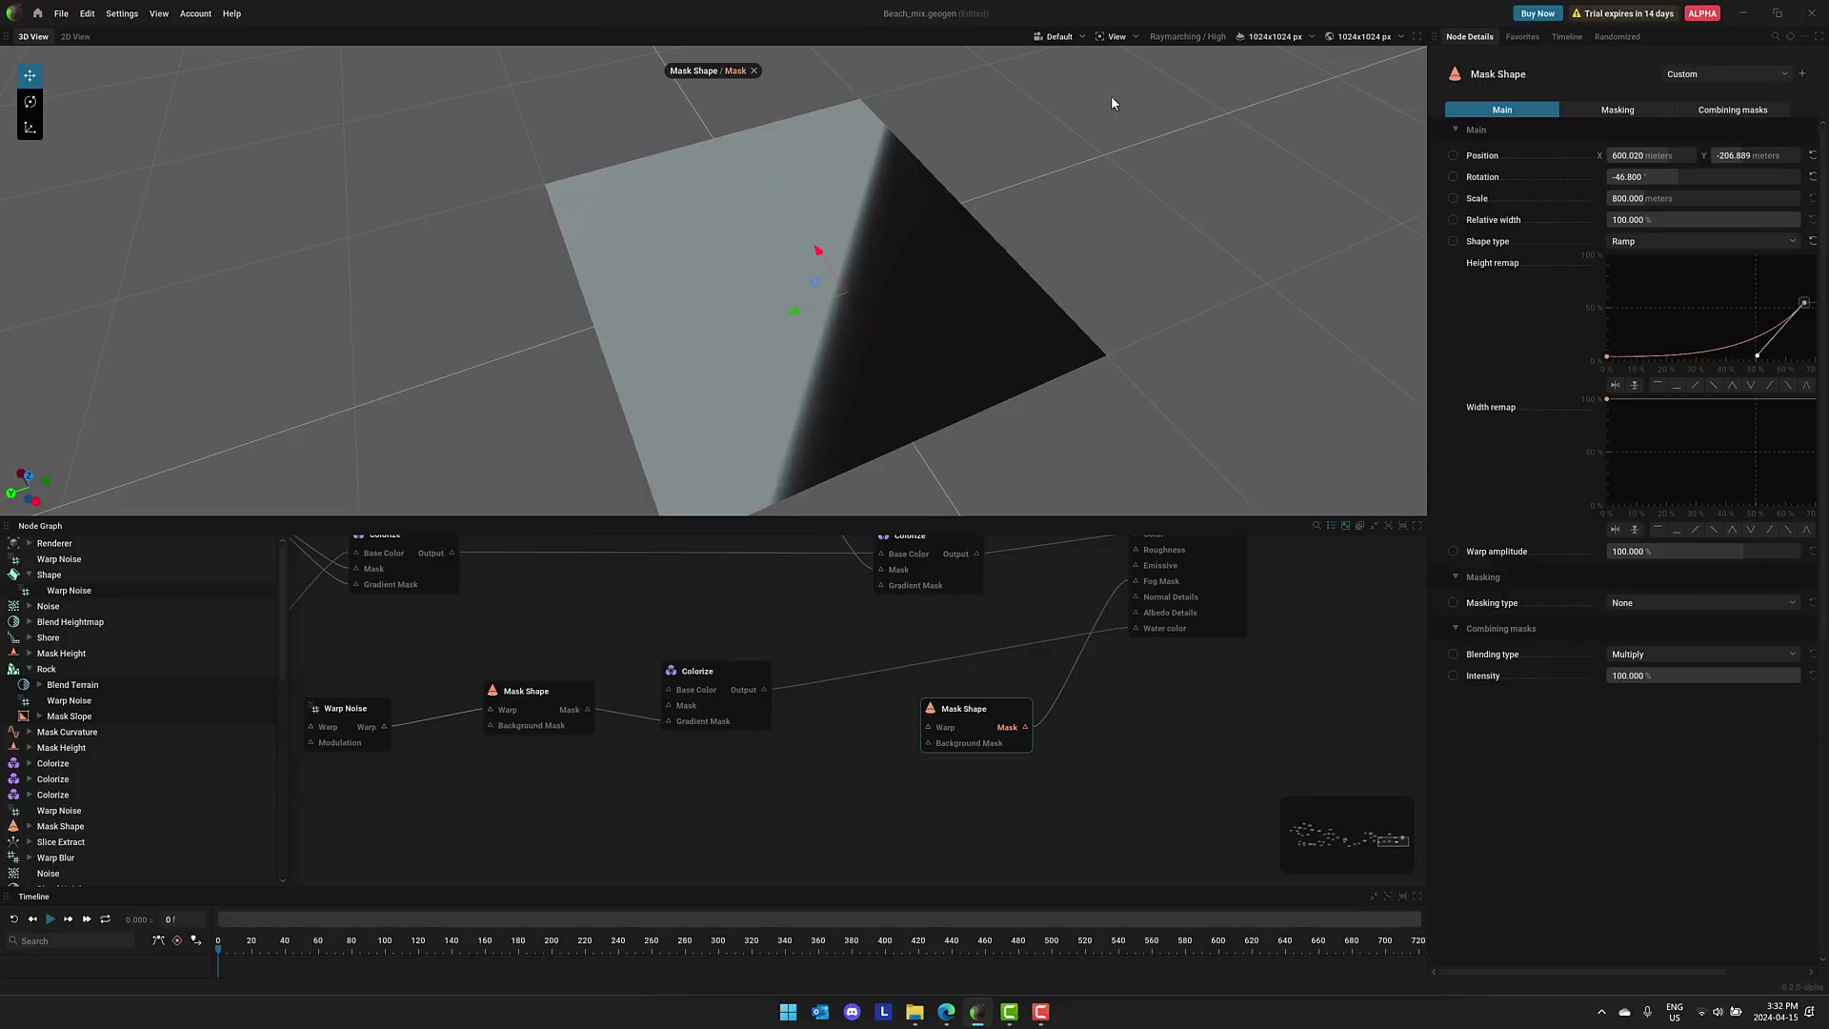
left_click(1011, 731)
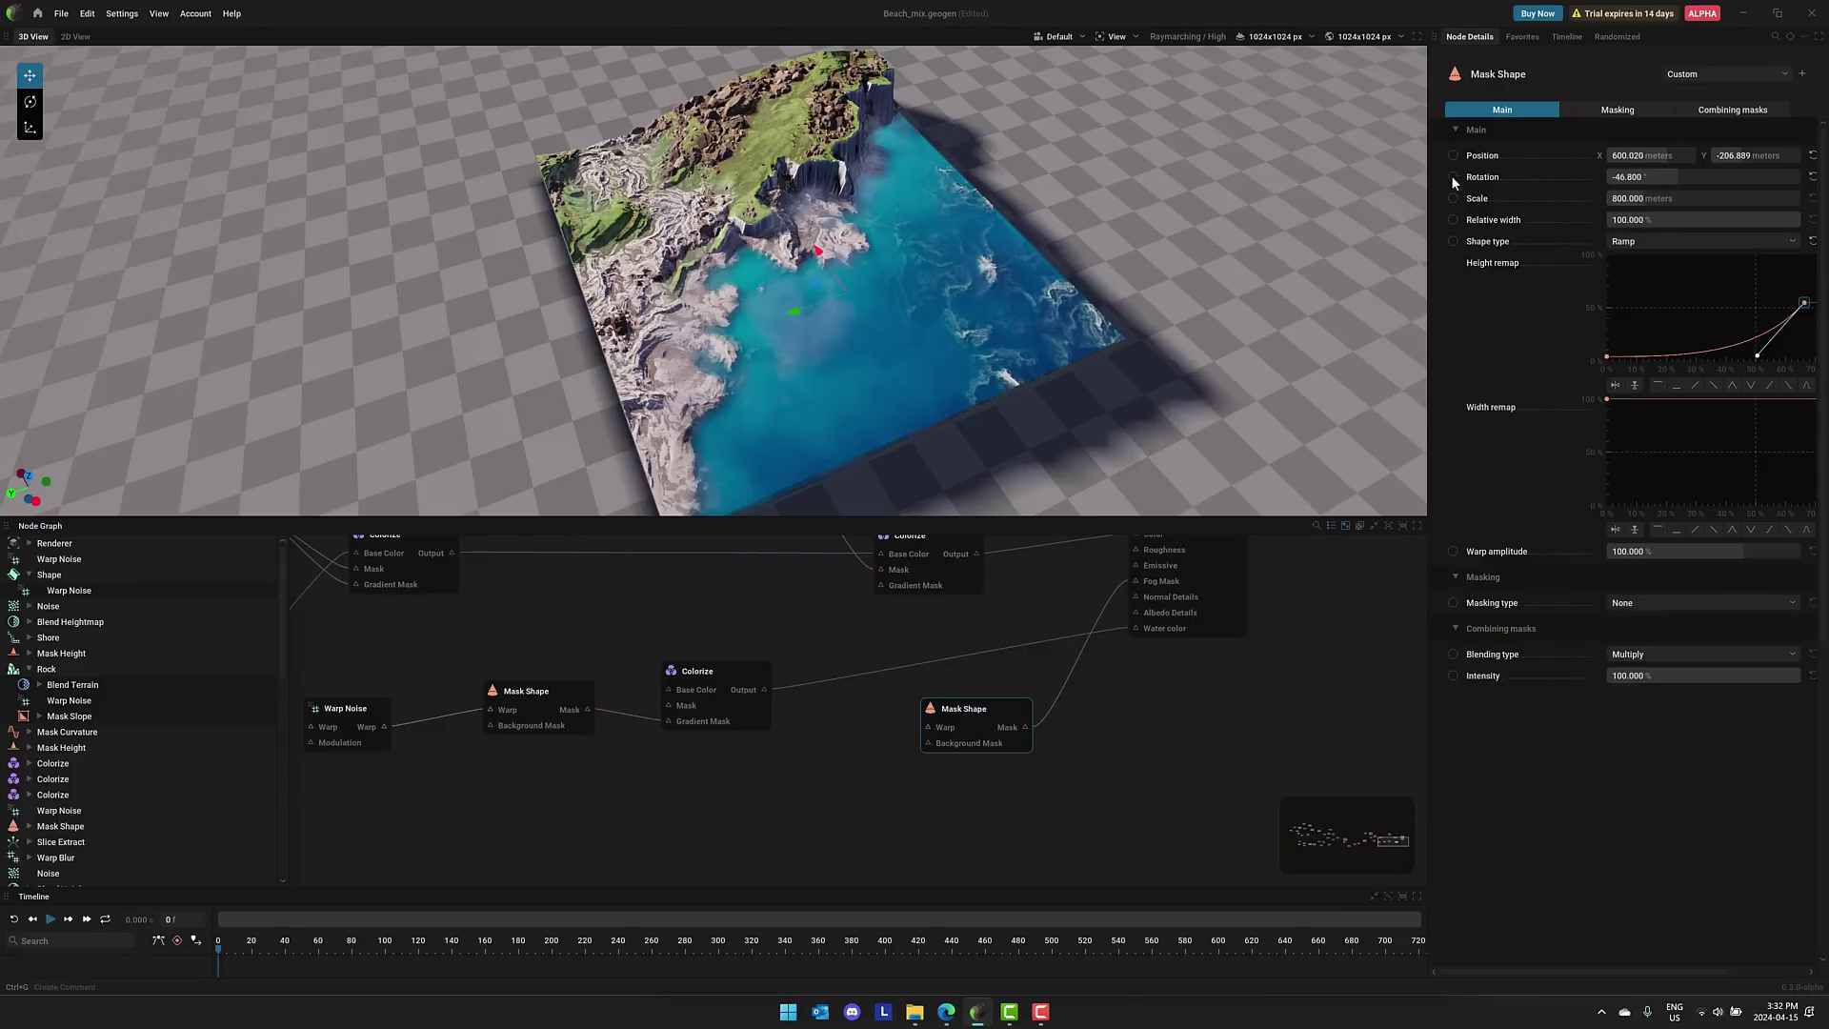
Switch the Renderer's fog off and back on to compare the beach scene with and without it
left_click(1163, 581)
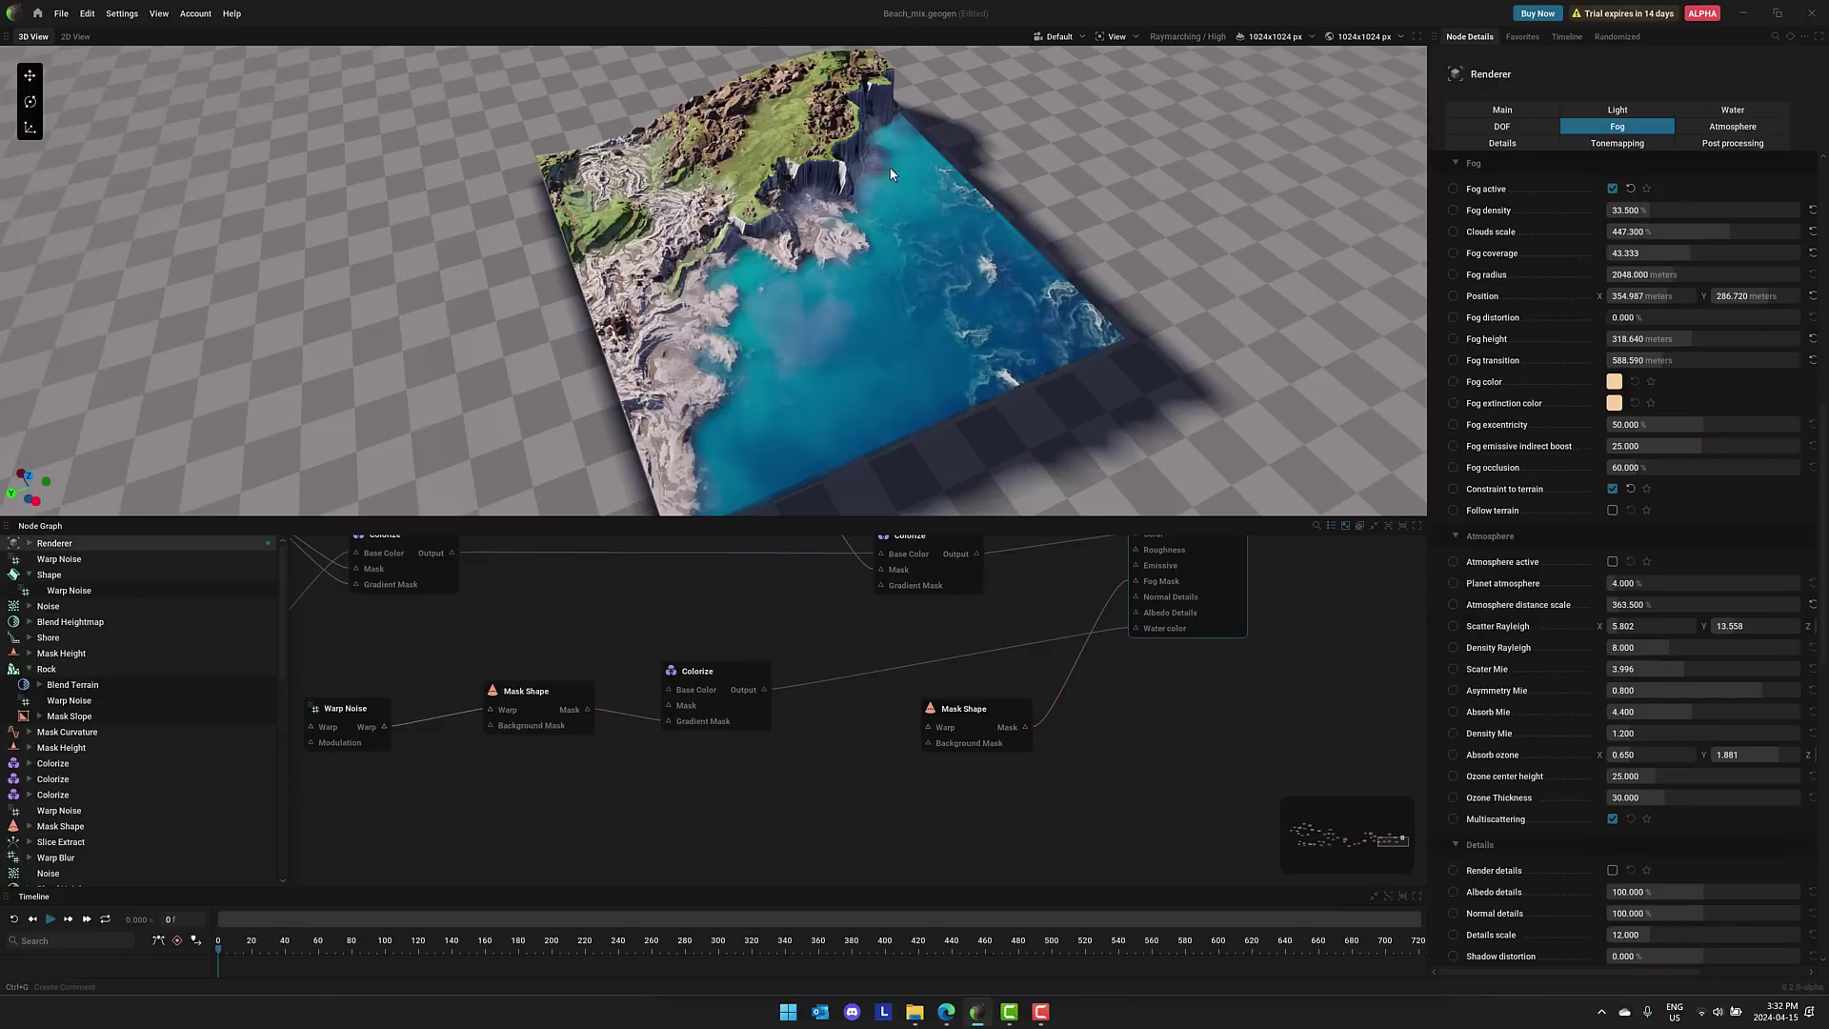
left_click(1613, 189)
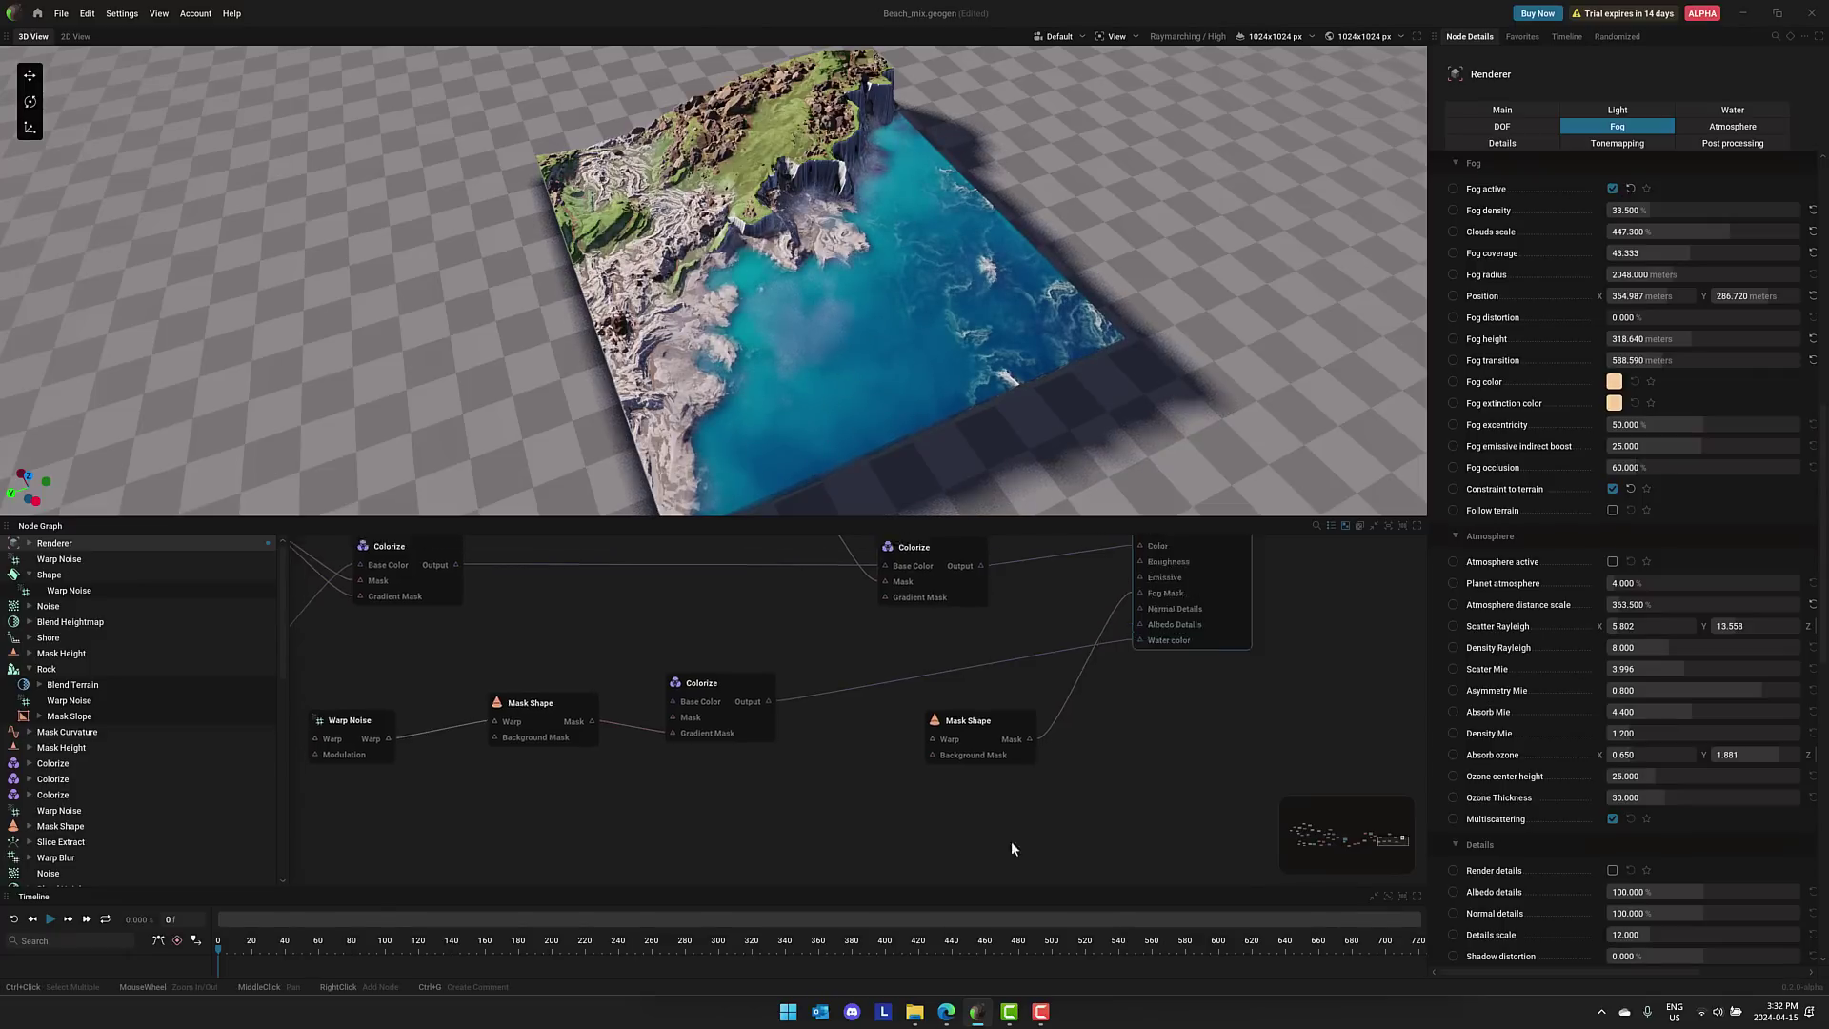
Inspect the settings of the Filter Sediment node fed by the Mask Height node
middle_click_drag(1010, 842, 954, 813)
middle_click_drag(882, 667, 997, 653)
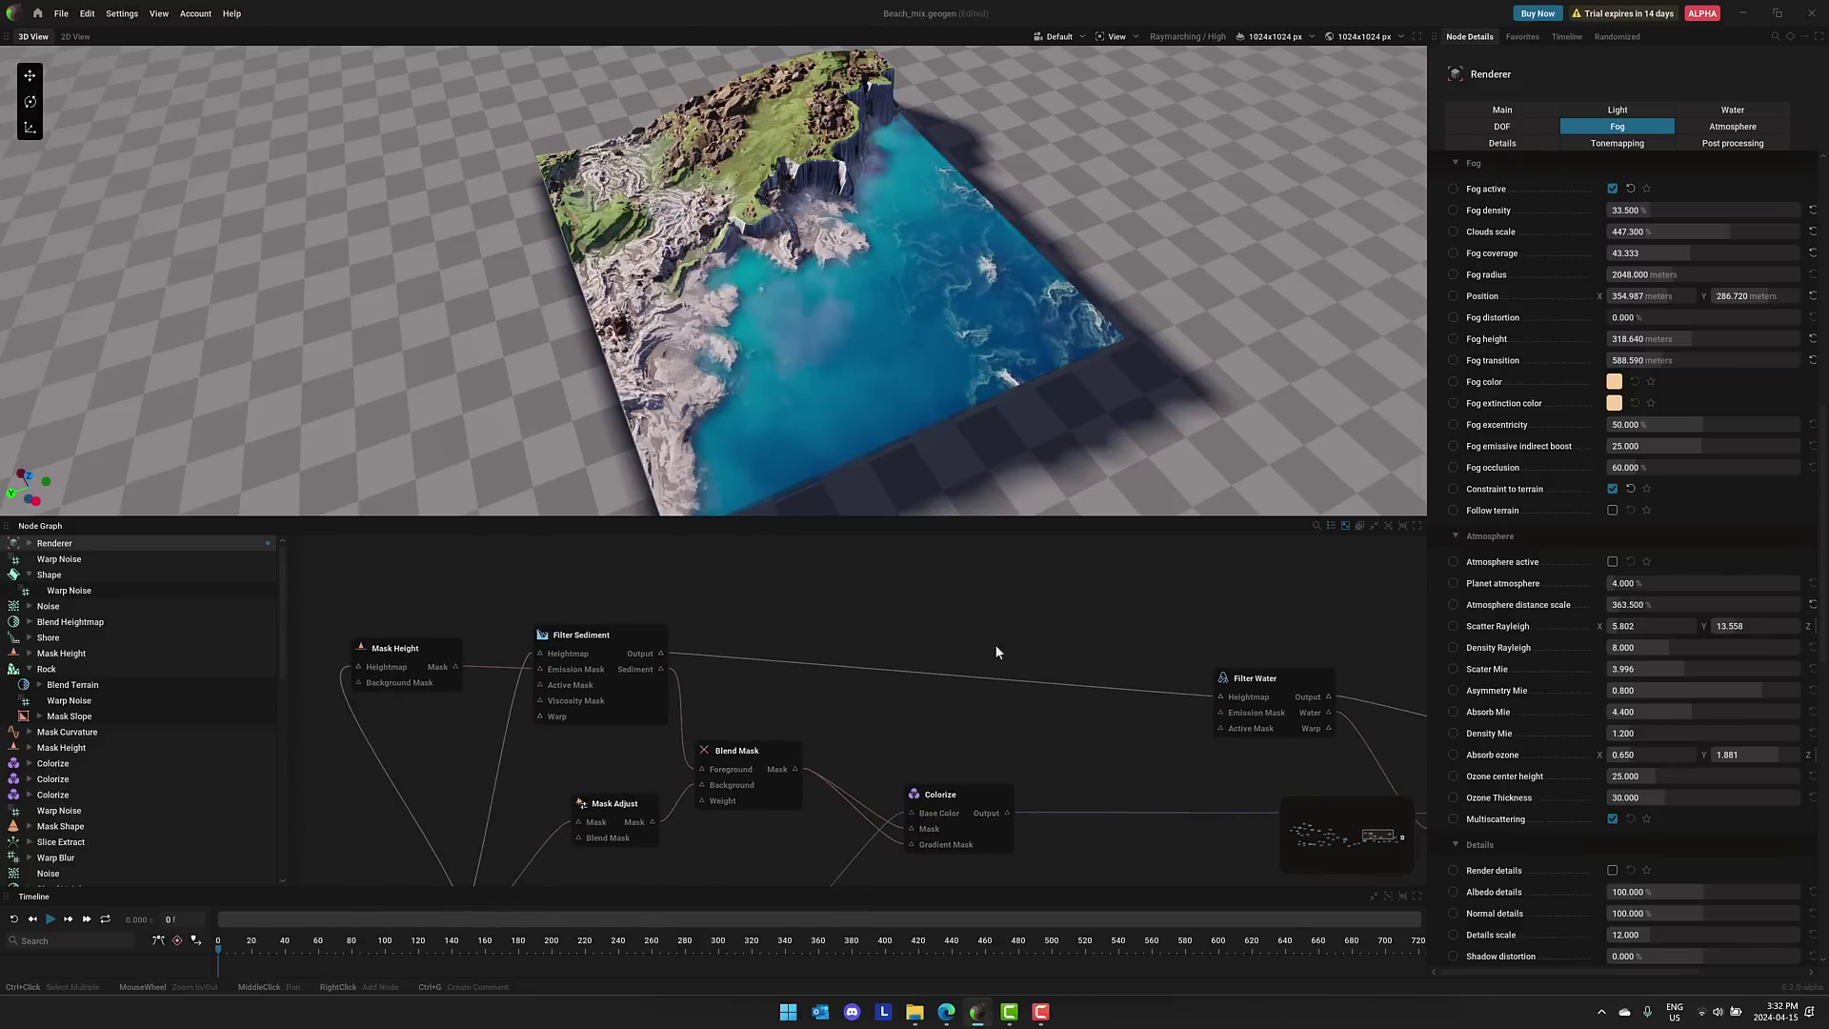
left_click(823, 615)
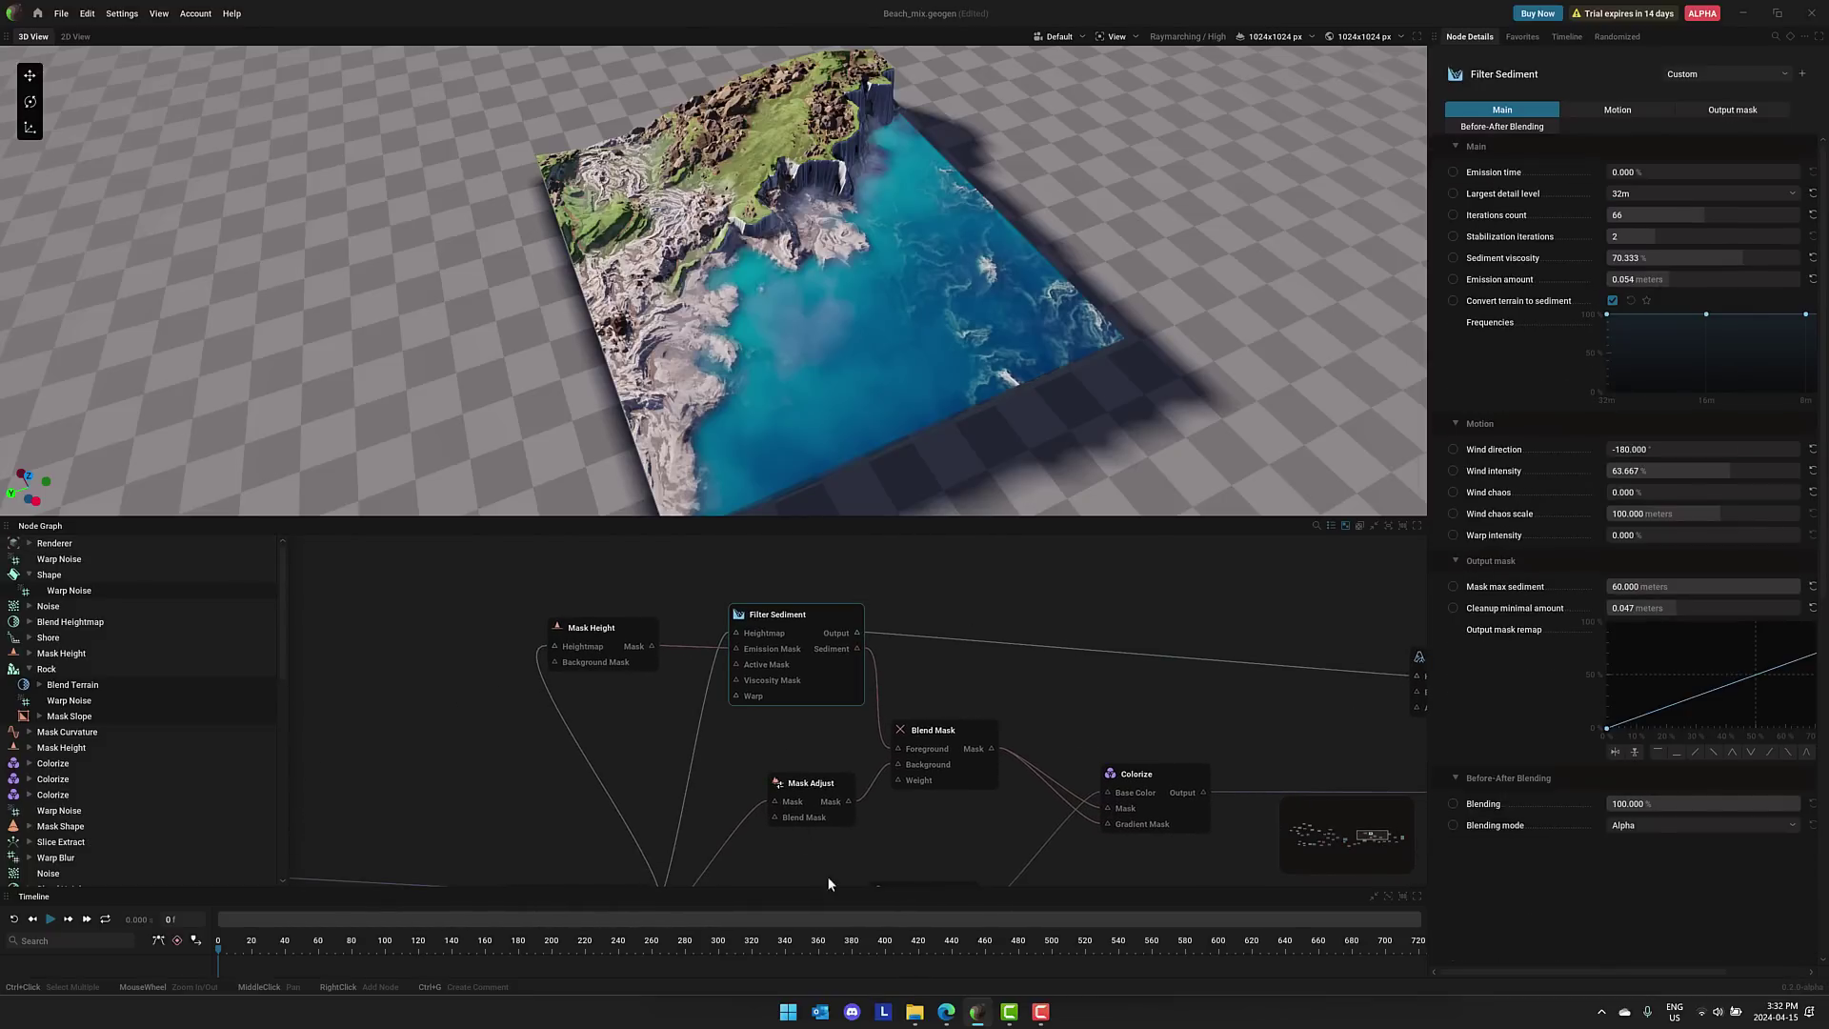
Switch to the web browser and read through the EmberGen product page, including its Games section and feature list
left_click(943, 1013)
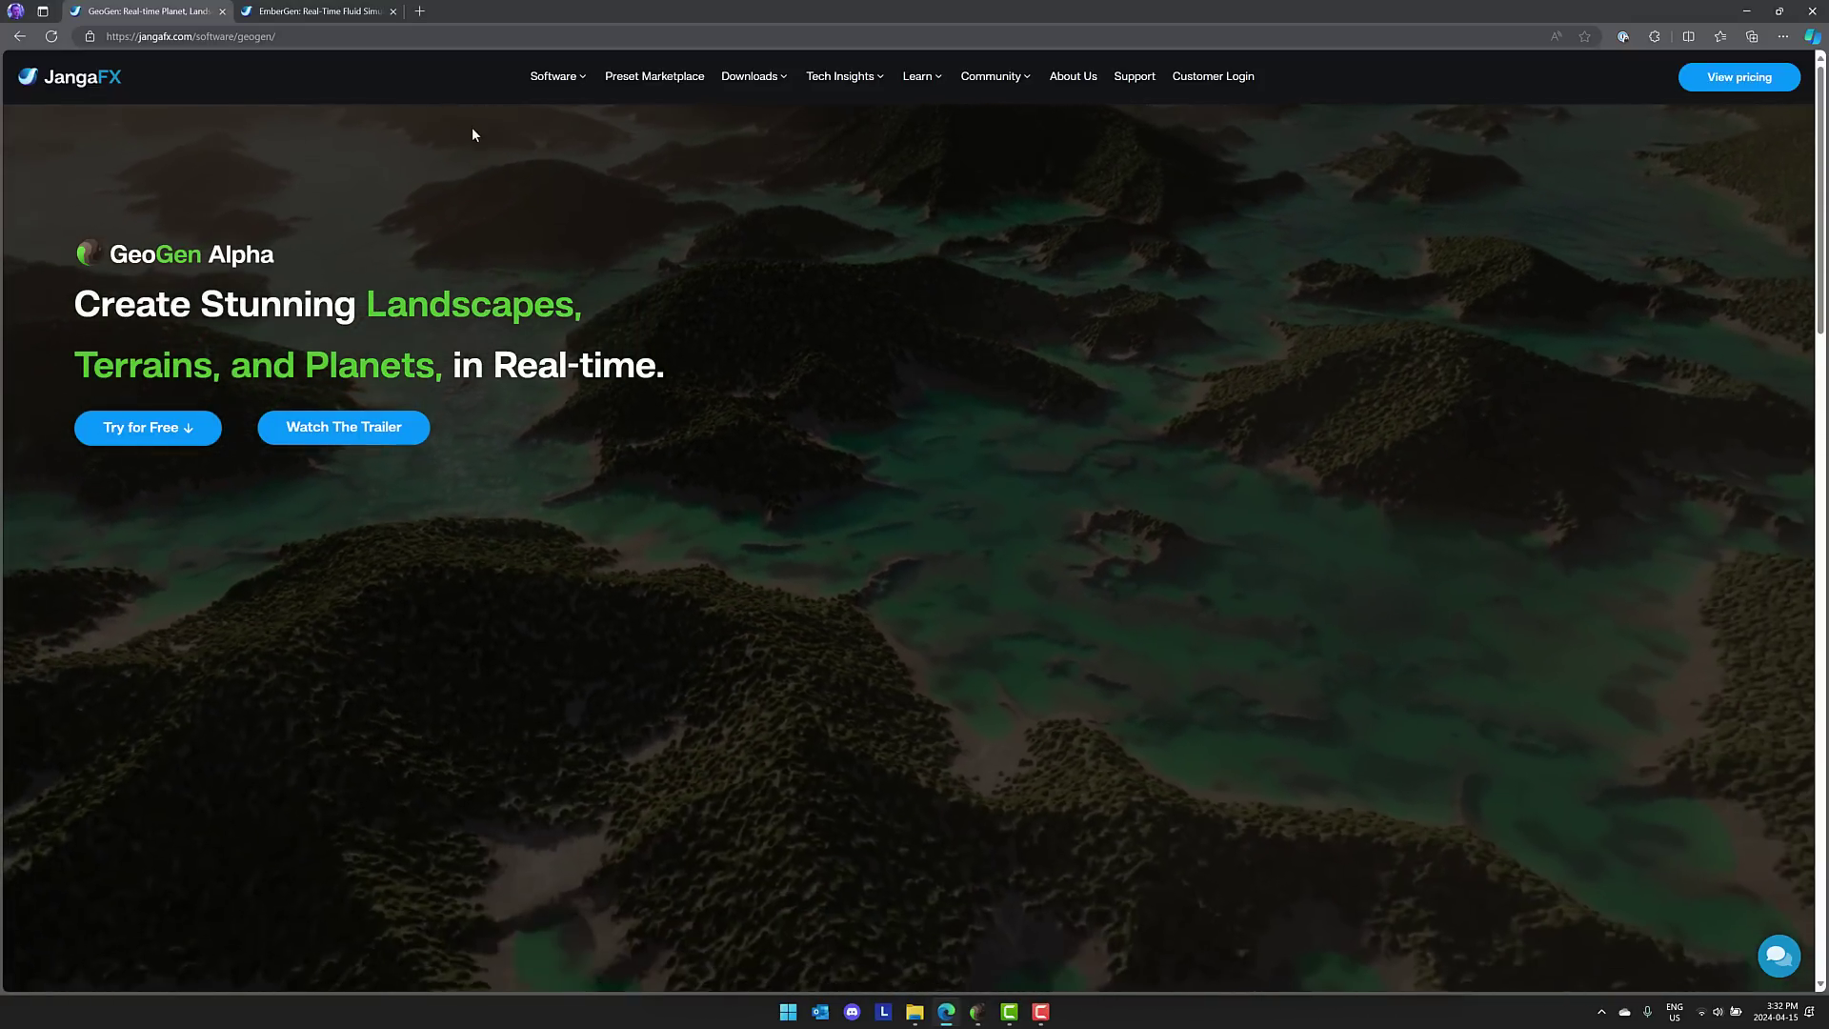
mouse_move(555, 86)
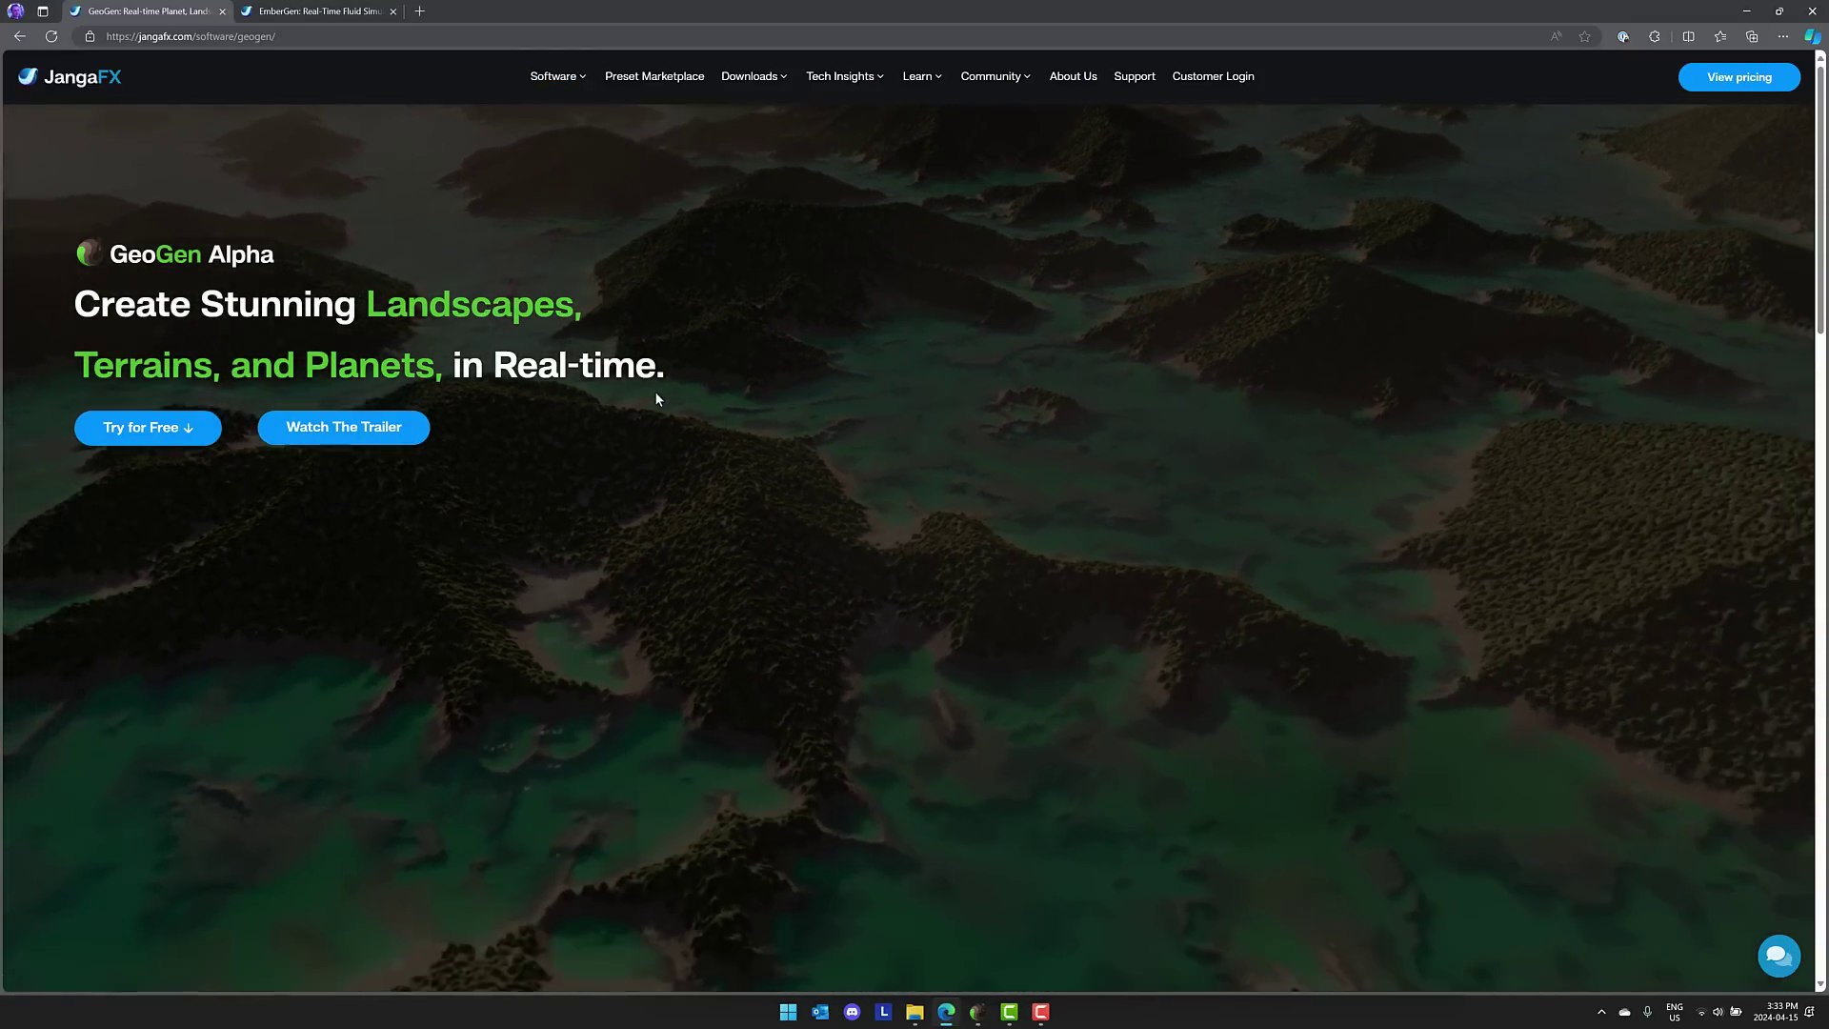
key("ctrl+Tab")
scroll(1037, 448, "down", 6)
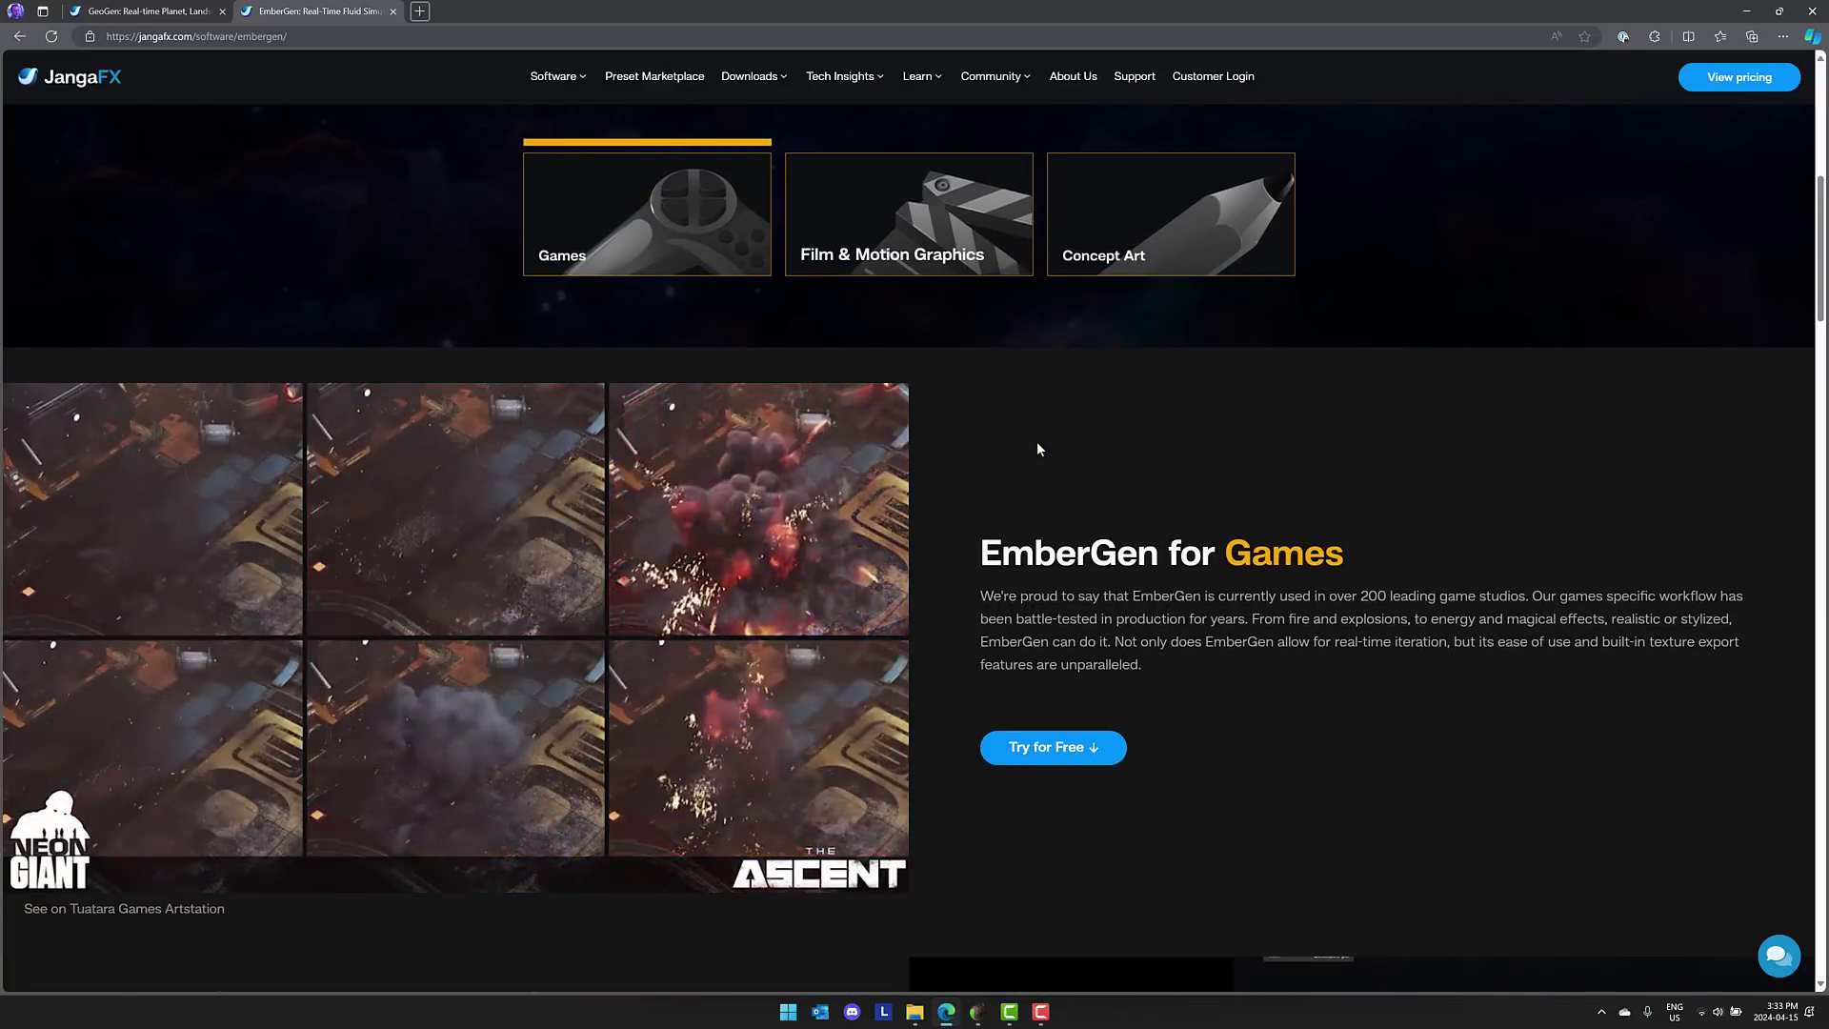
scroll(1037, 442, "up", 6)
scroll(1118, 530, "down", 6)
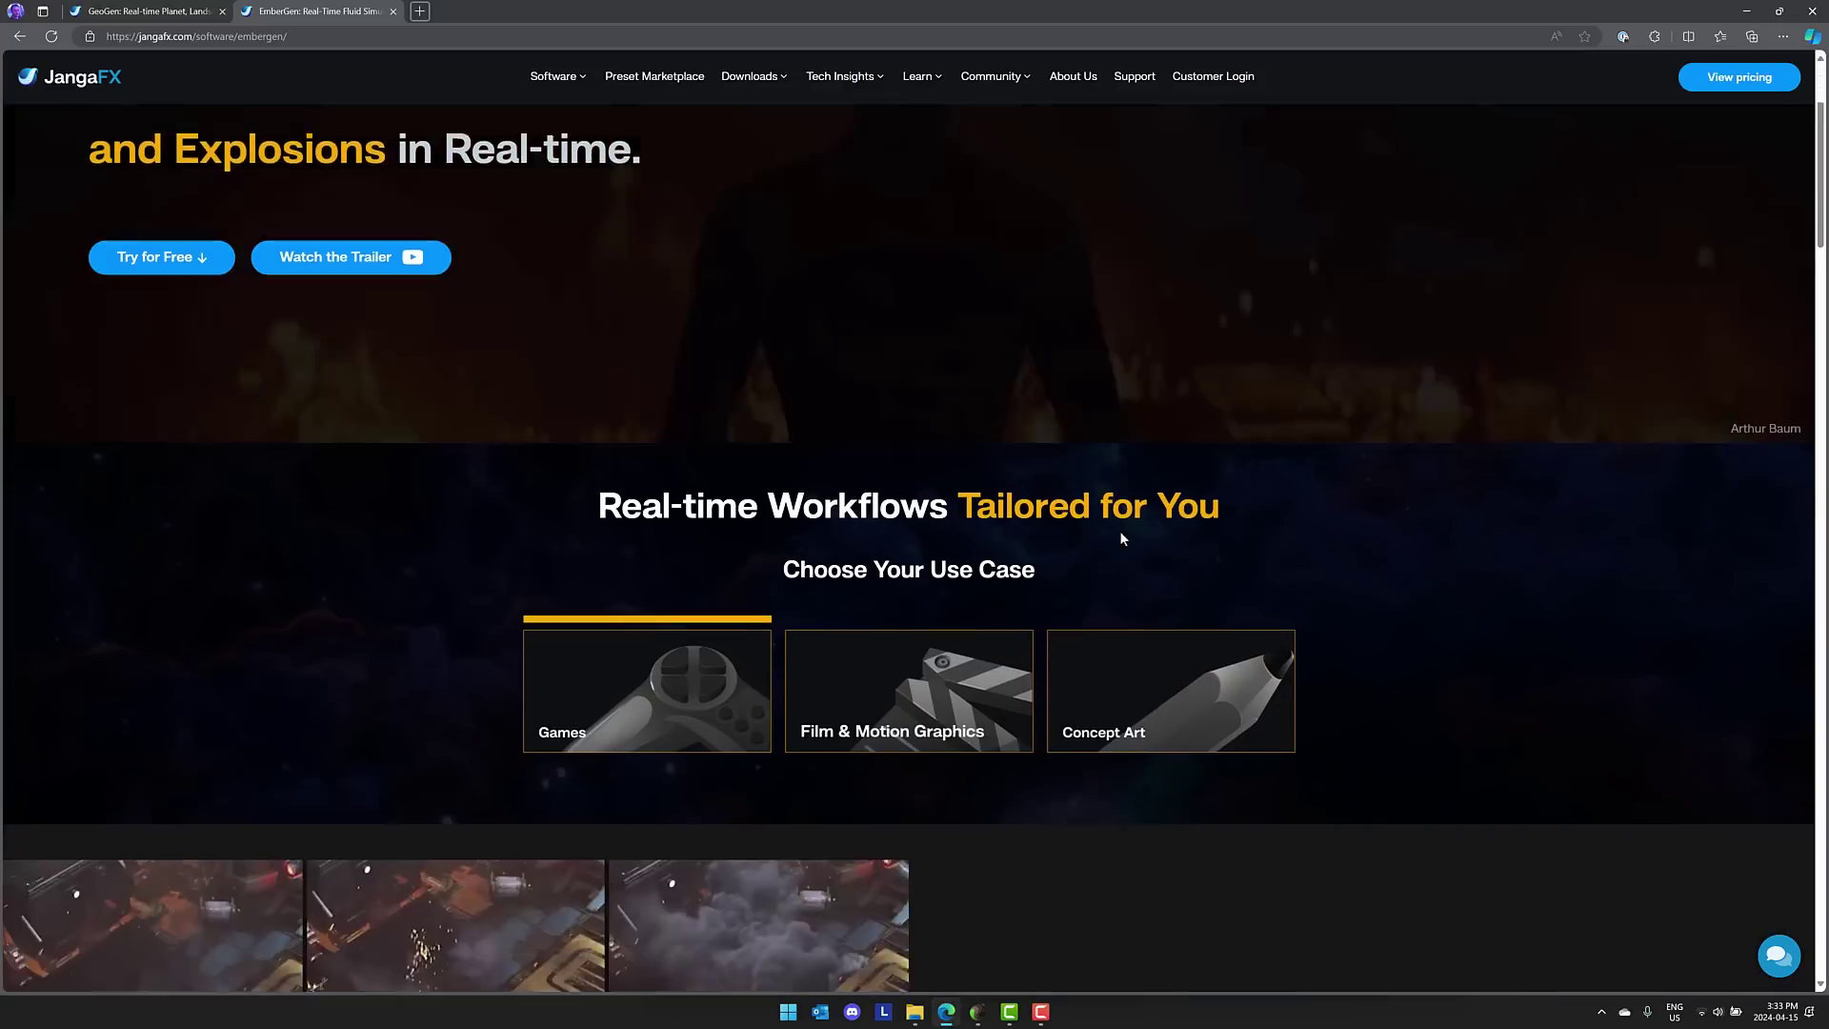
scroll(1121, 532, "down", 1)
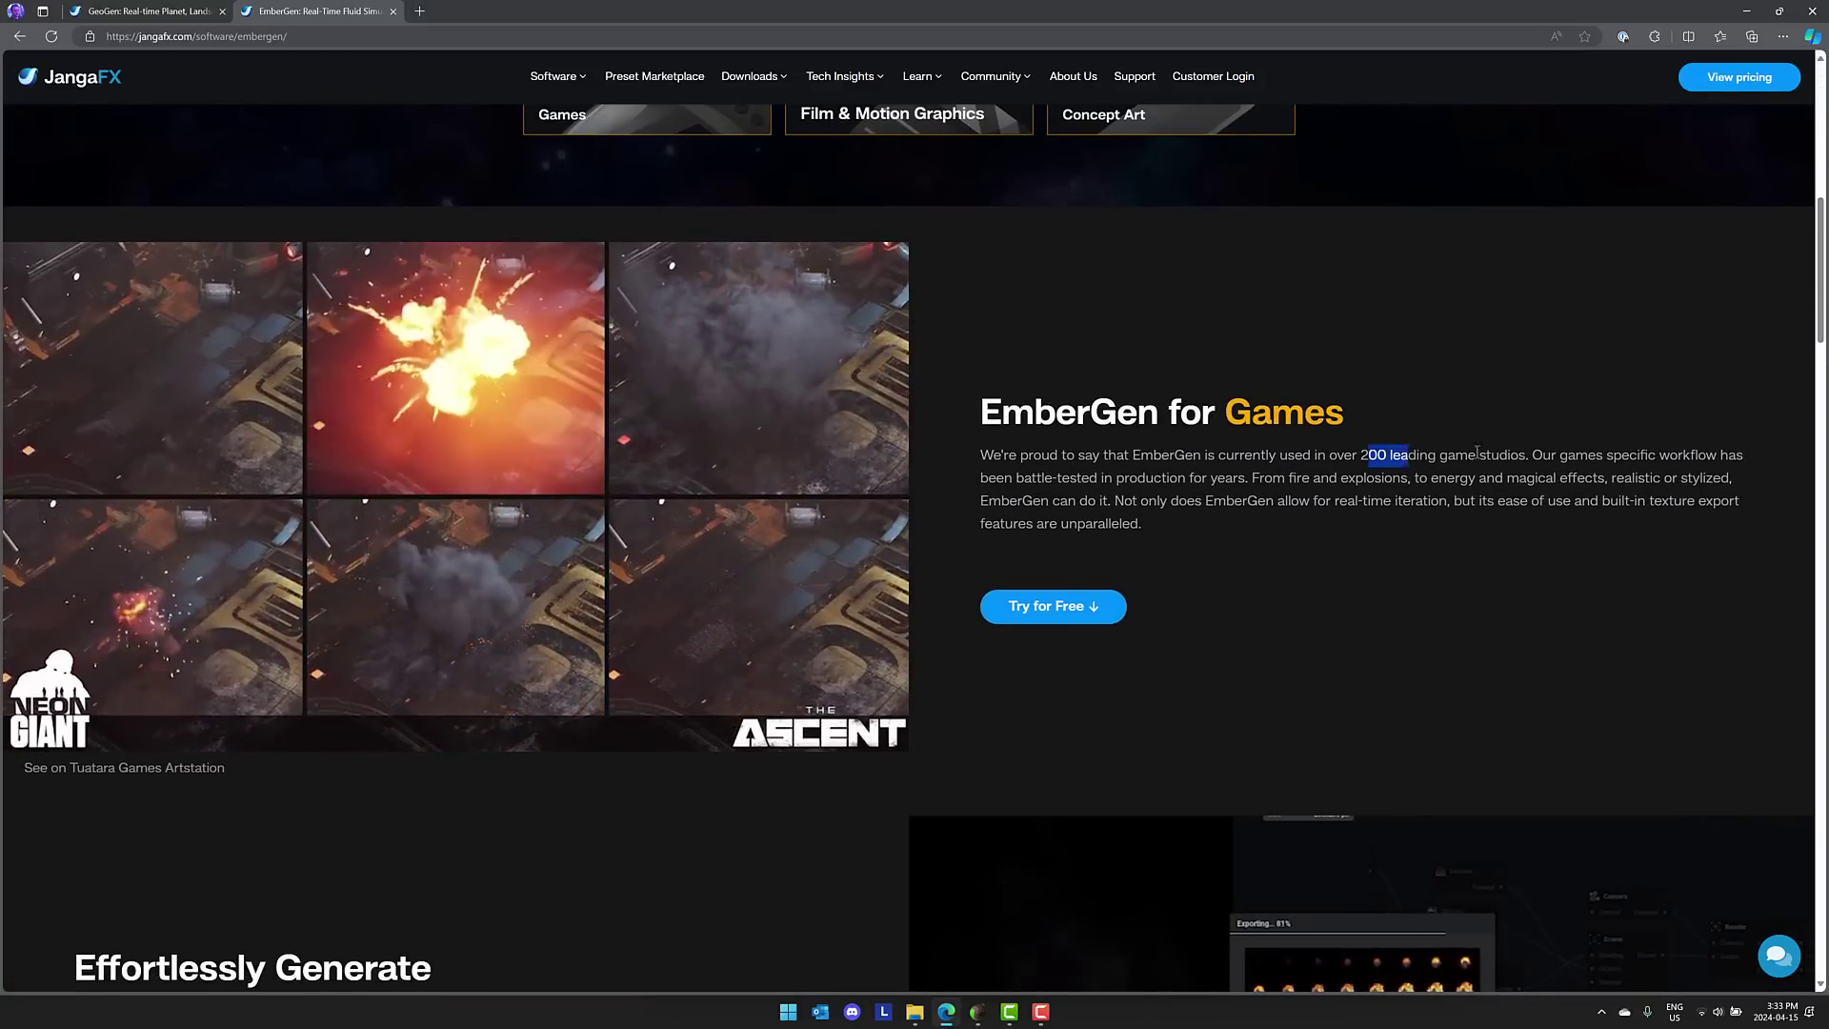
scroll(1320, 546, "down", 20)
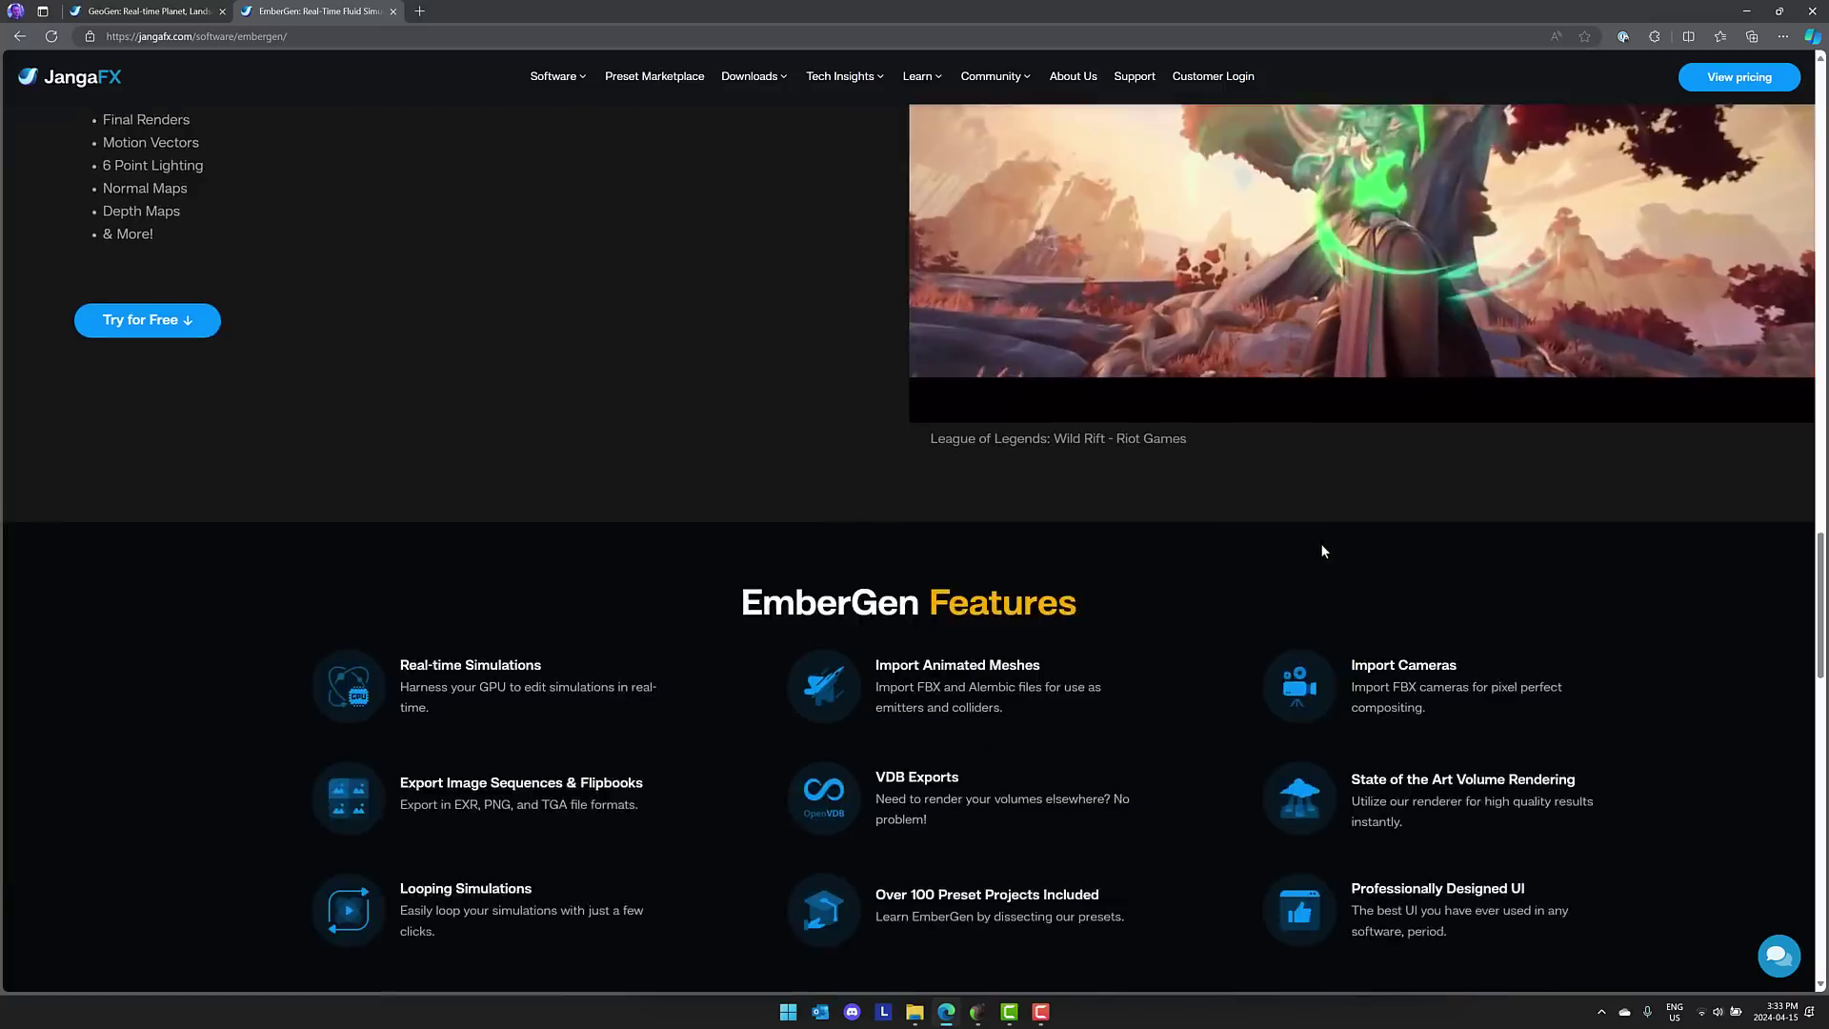
scroll(1321, 545, "down", 4)
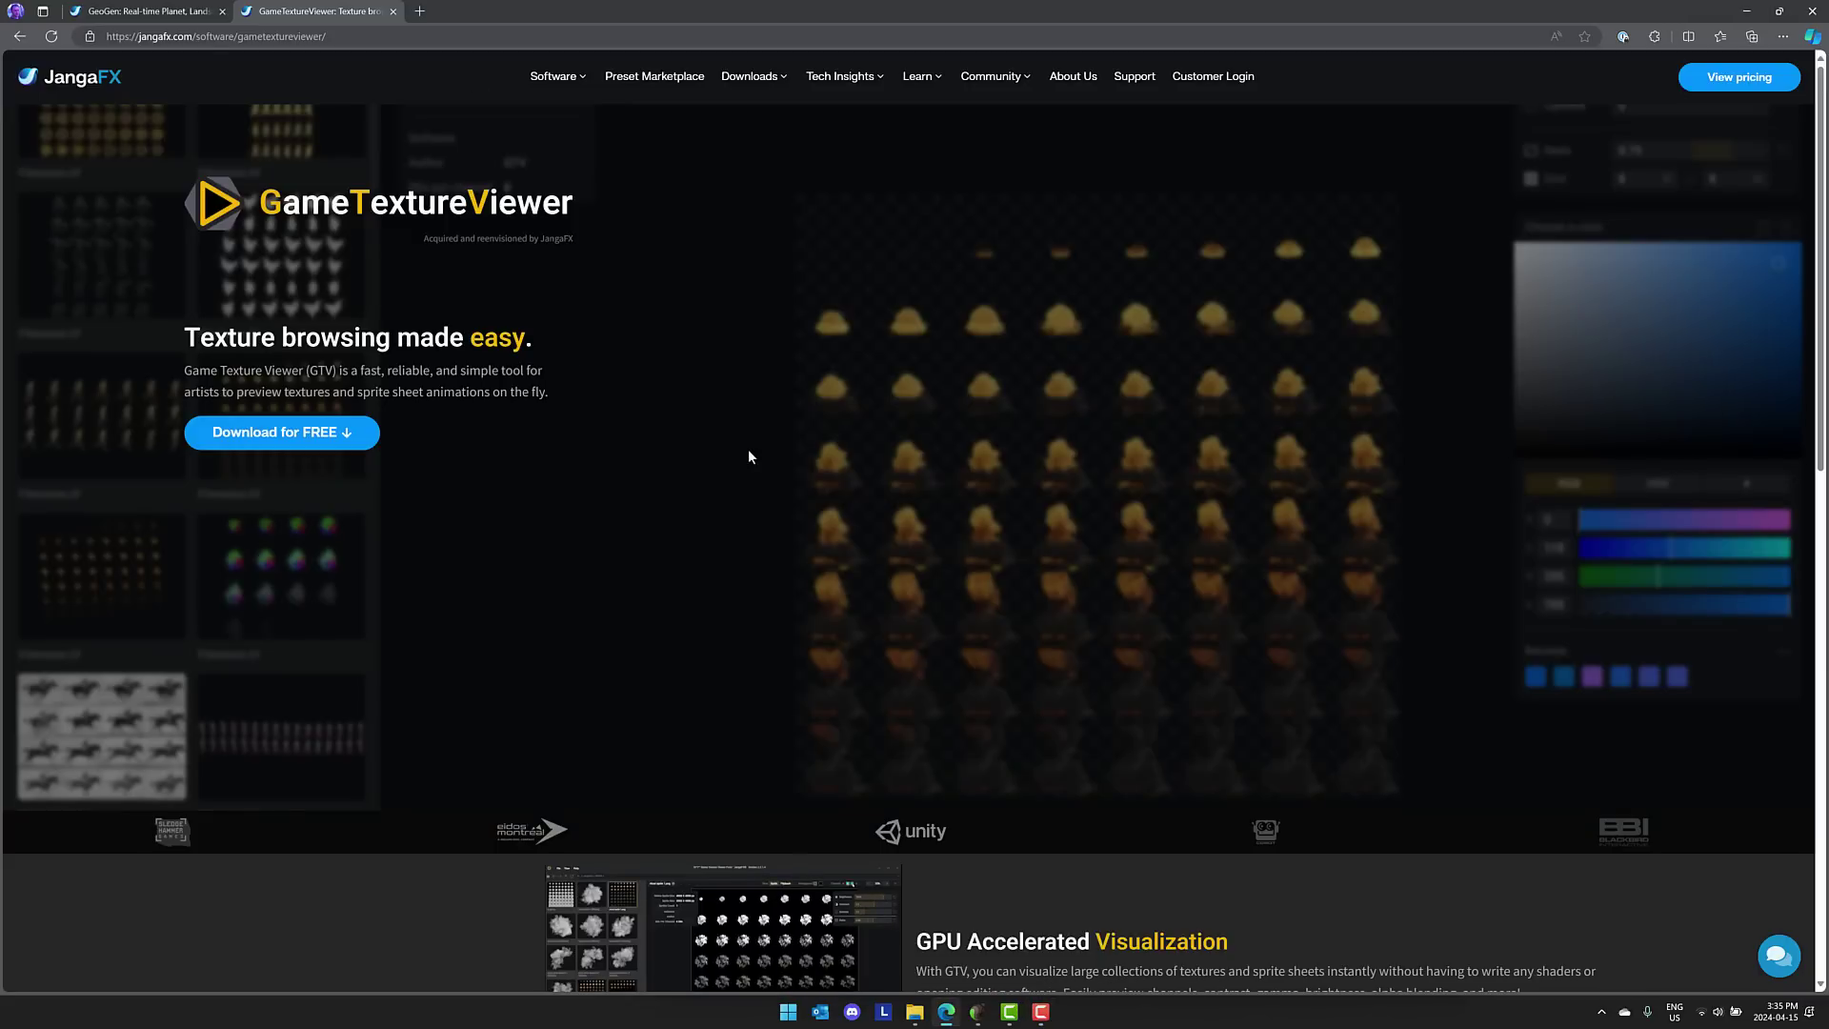
Read through the GameTextureViewer product page, including its visualization and supported-format features
scroll(861, 467, "down", 2)
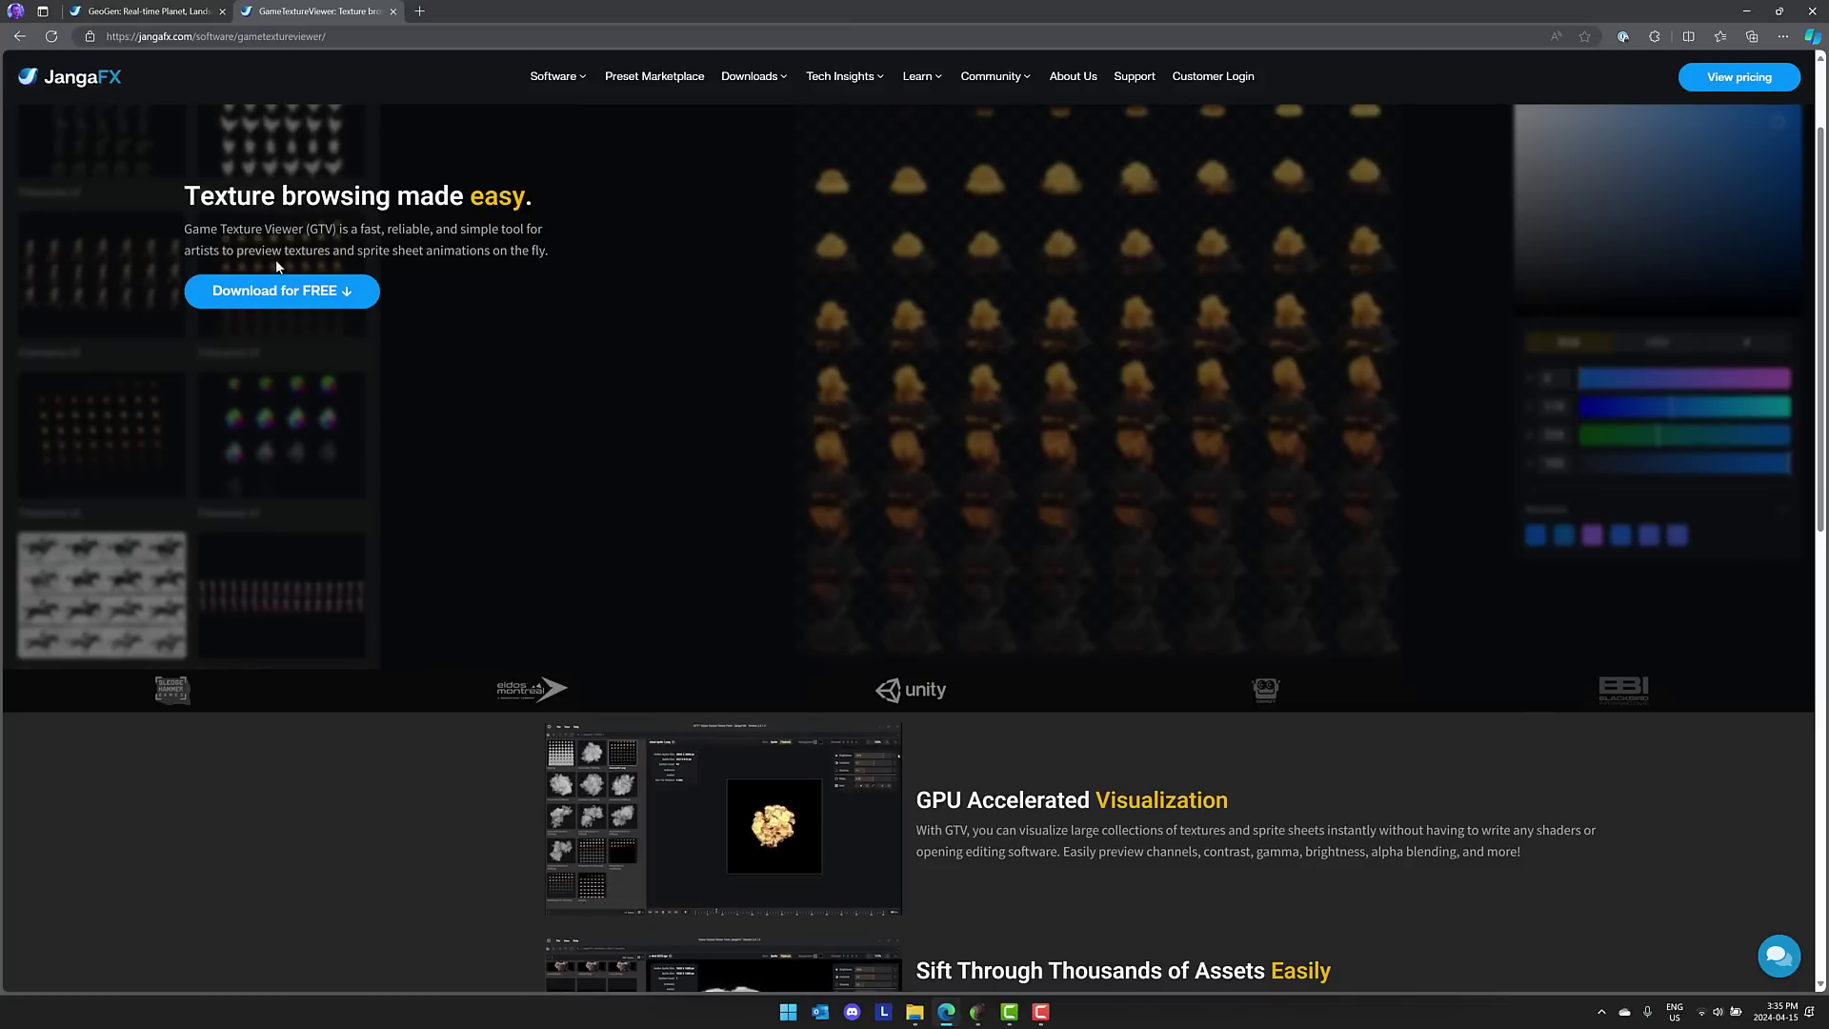
scroll(666, 355, "down", 10)
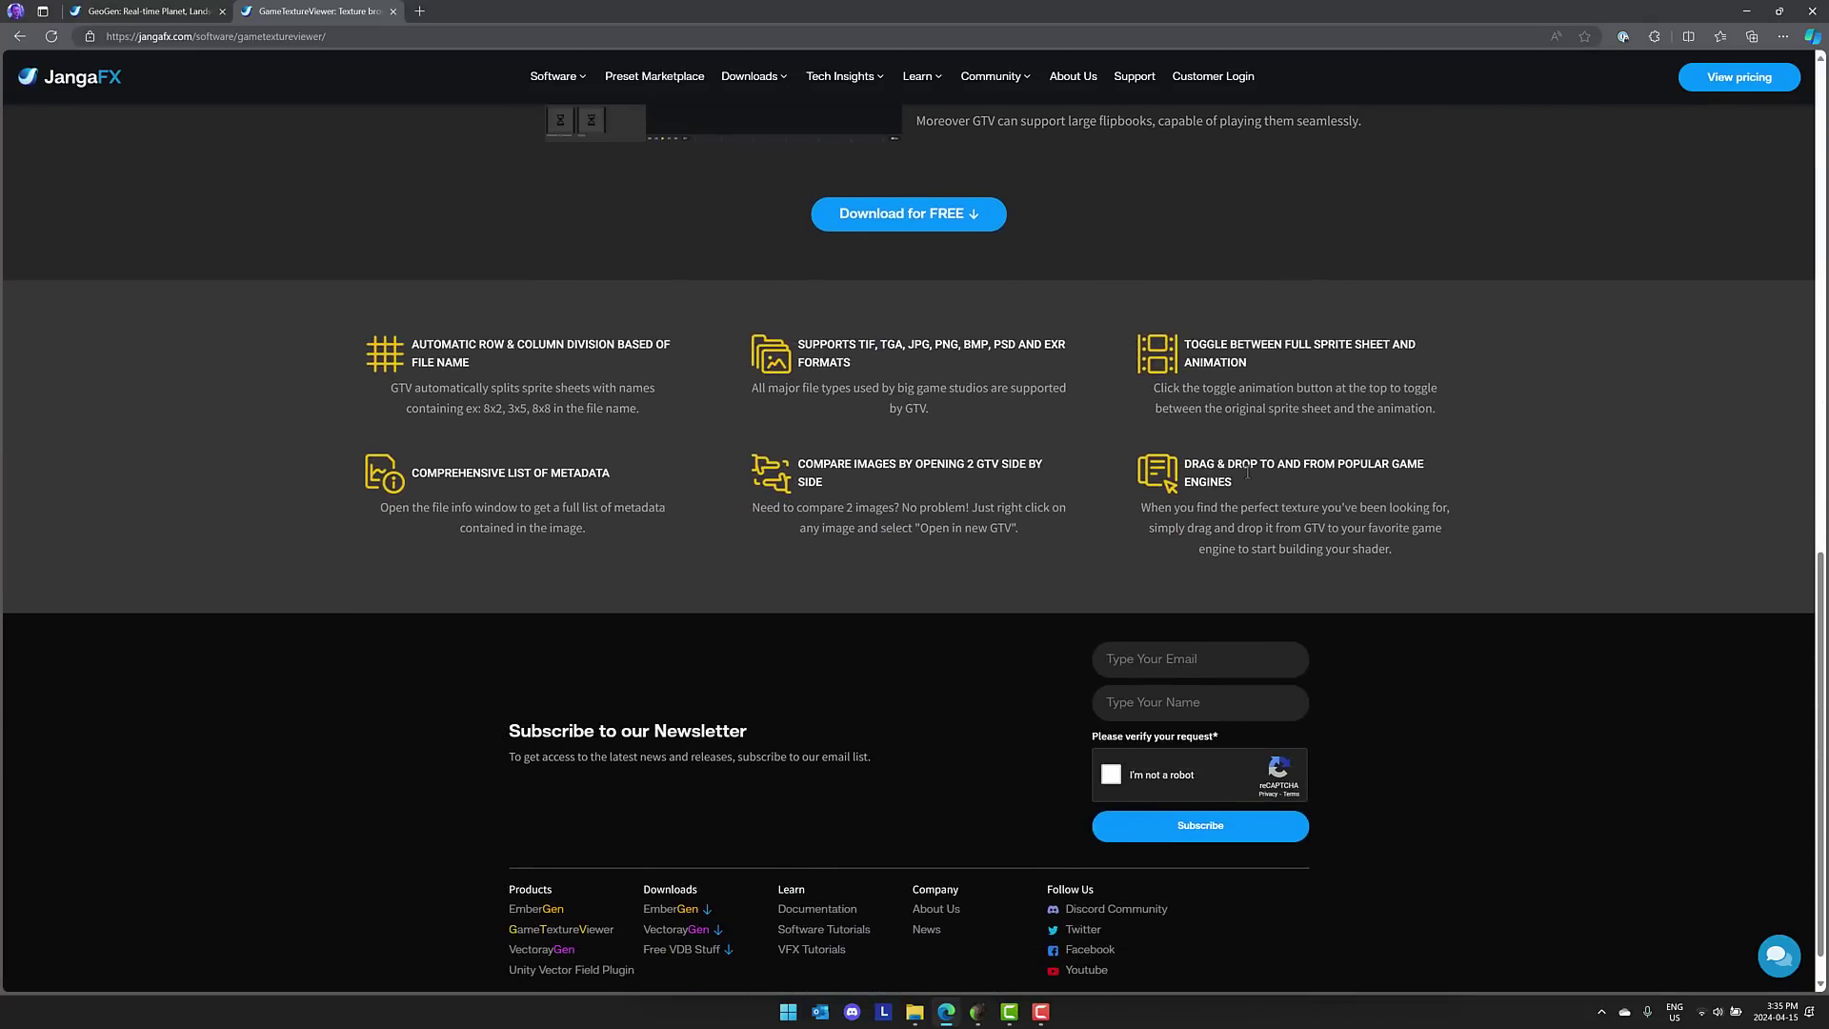
scroll(1270, 476, "up", 6)
scroll(1269, 477, "up", 3)
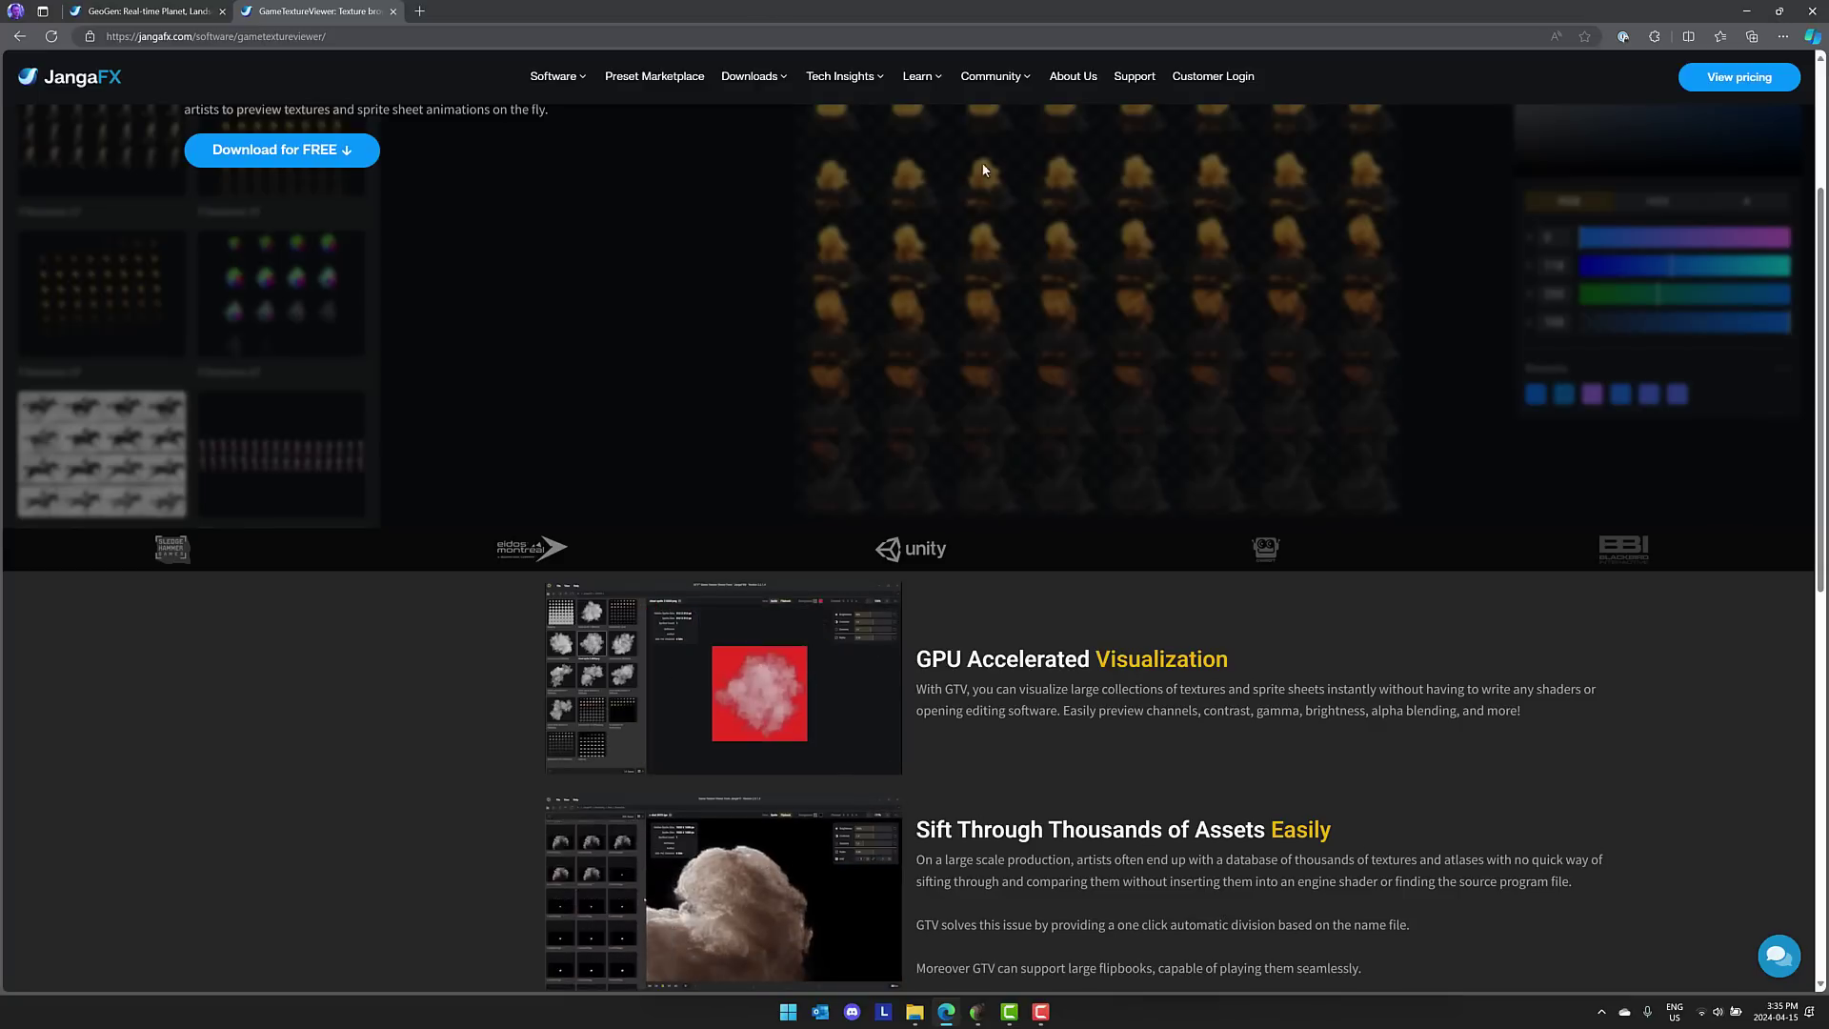
Open the GeoGen product page and read its Alpha heading and the sections on why to use it and node-based terrain generation
mouse_move(568, 83)
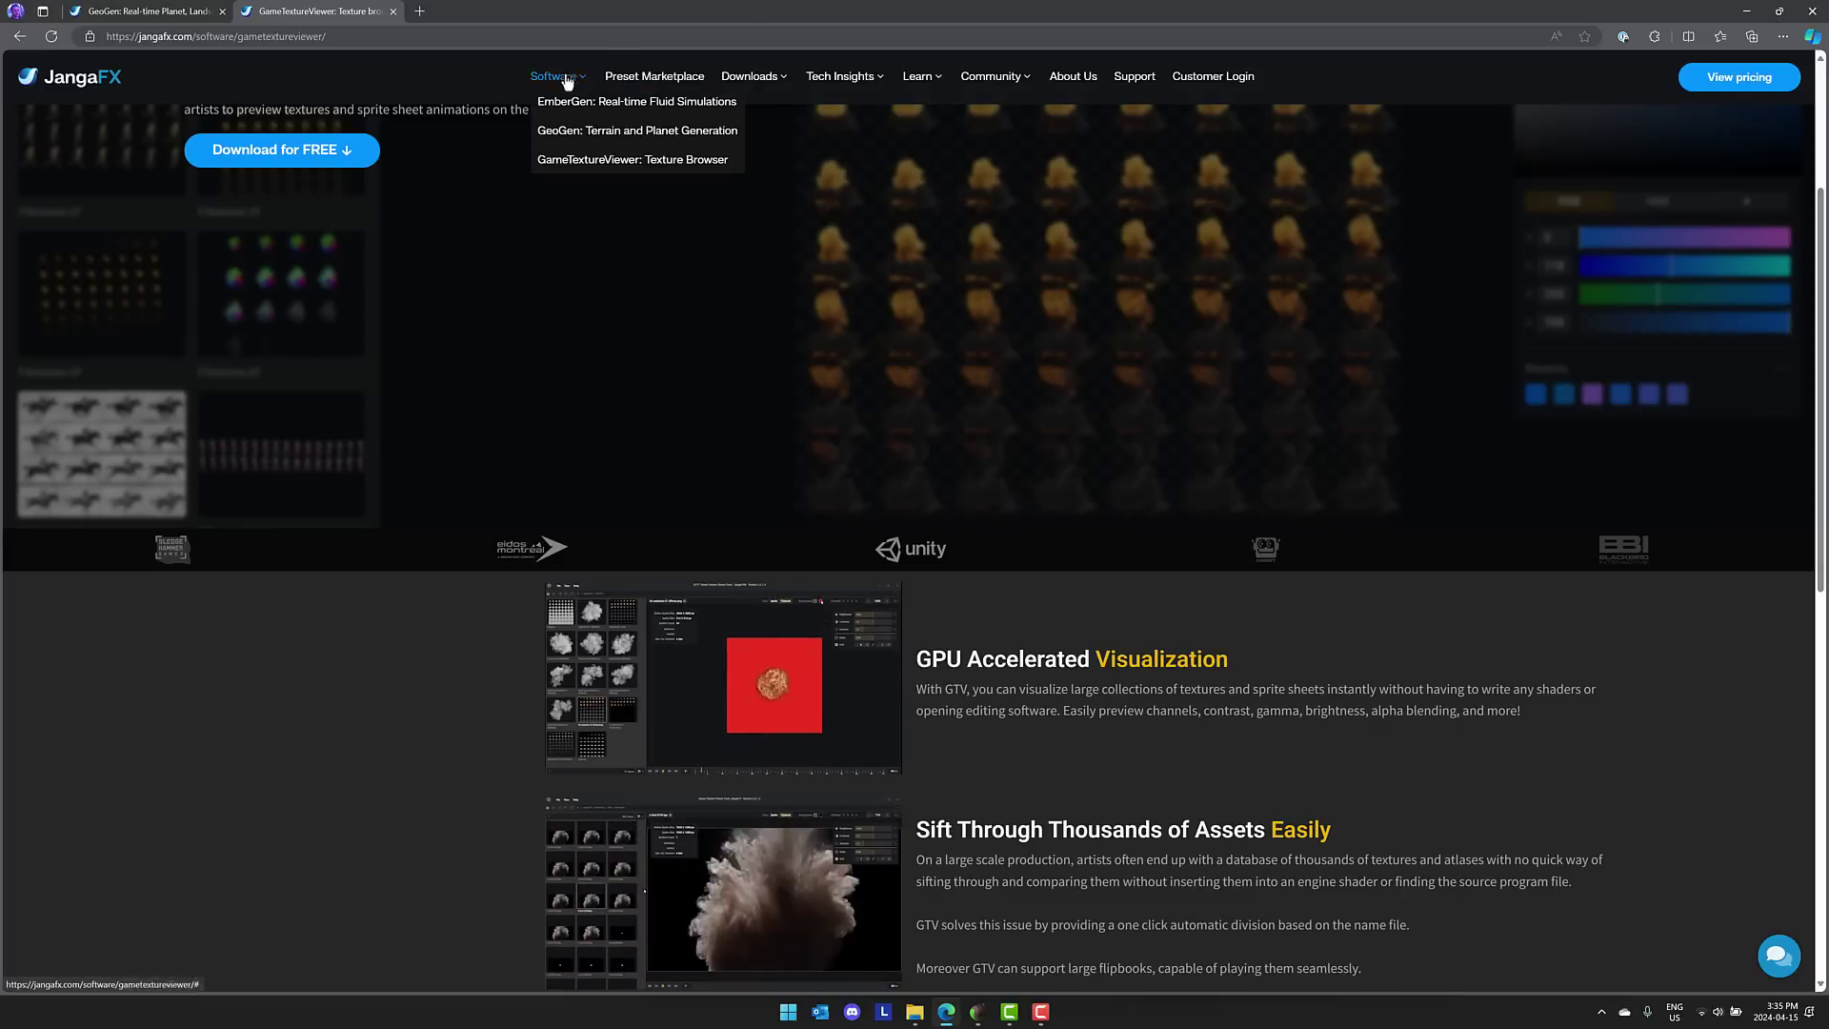
left_click(576, 134)
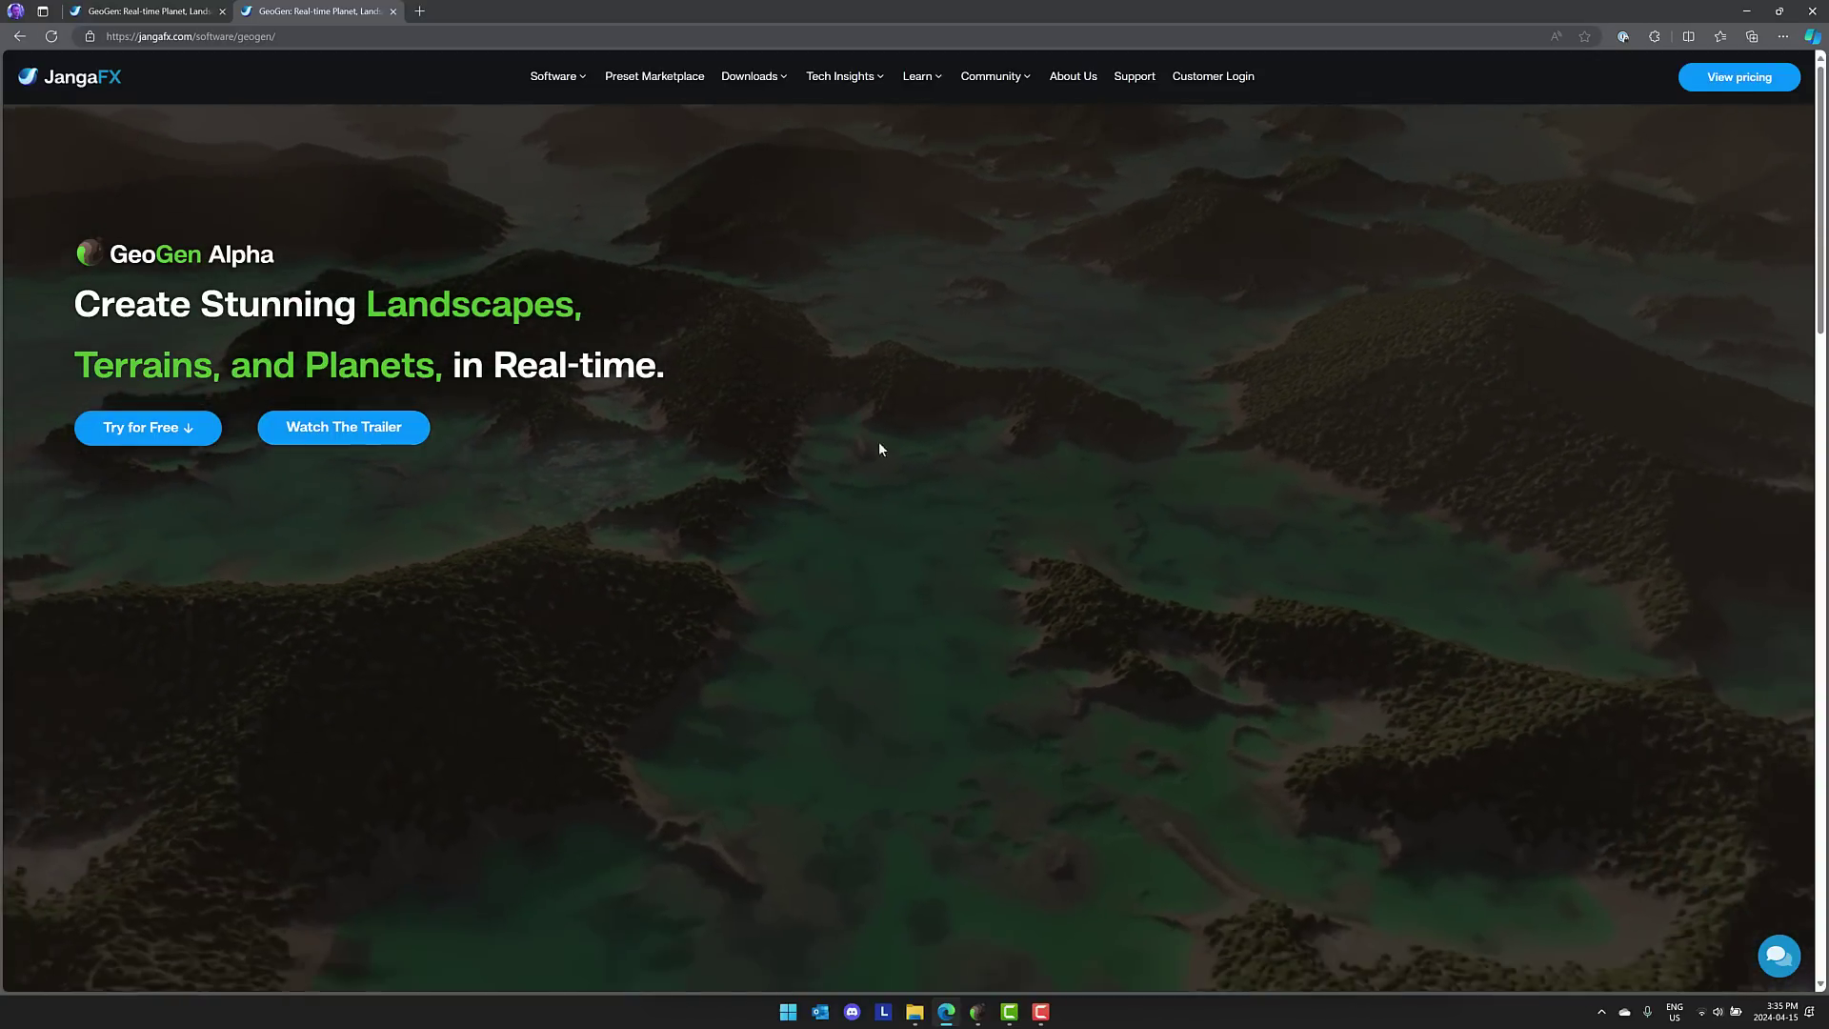
scroll(913, 444, "down", 5)
scroll(912, 444, "down", 2)
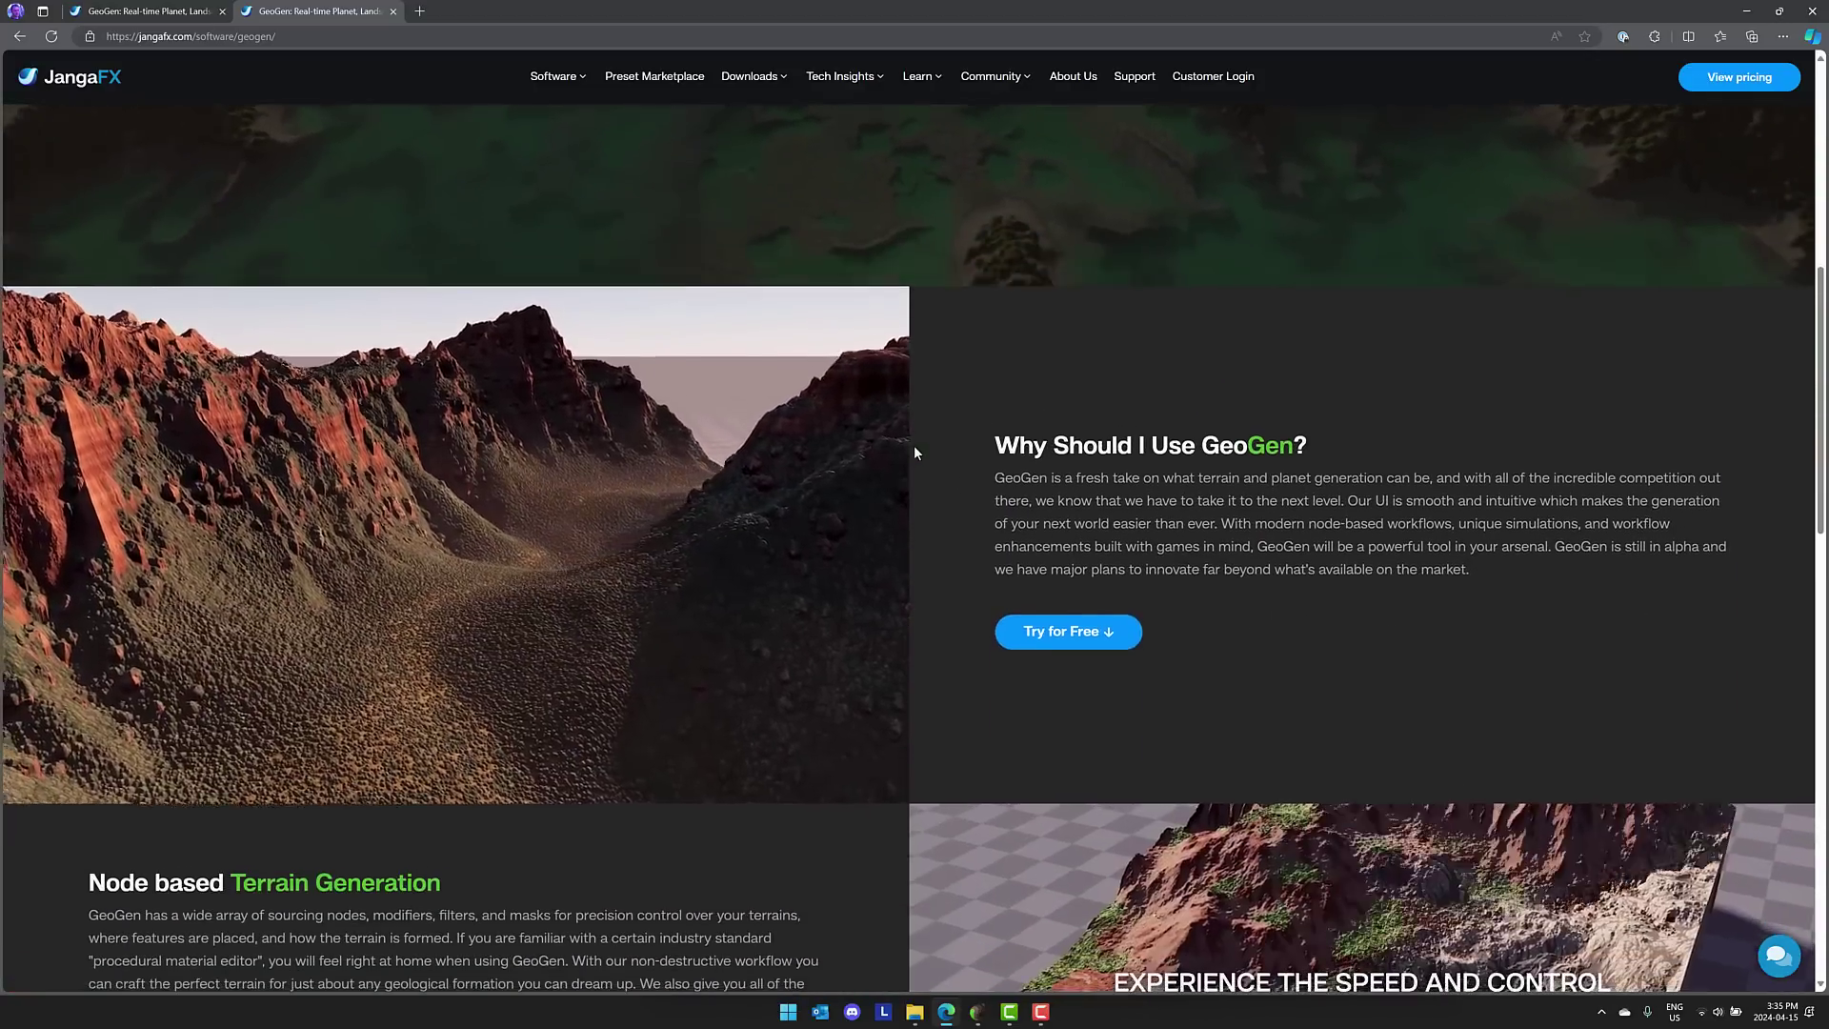
scroll(912, 444, "up", 7)
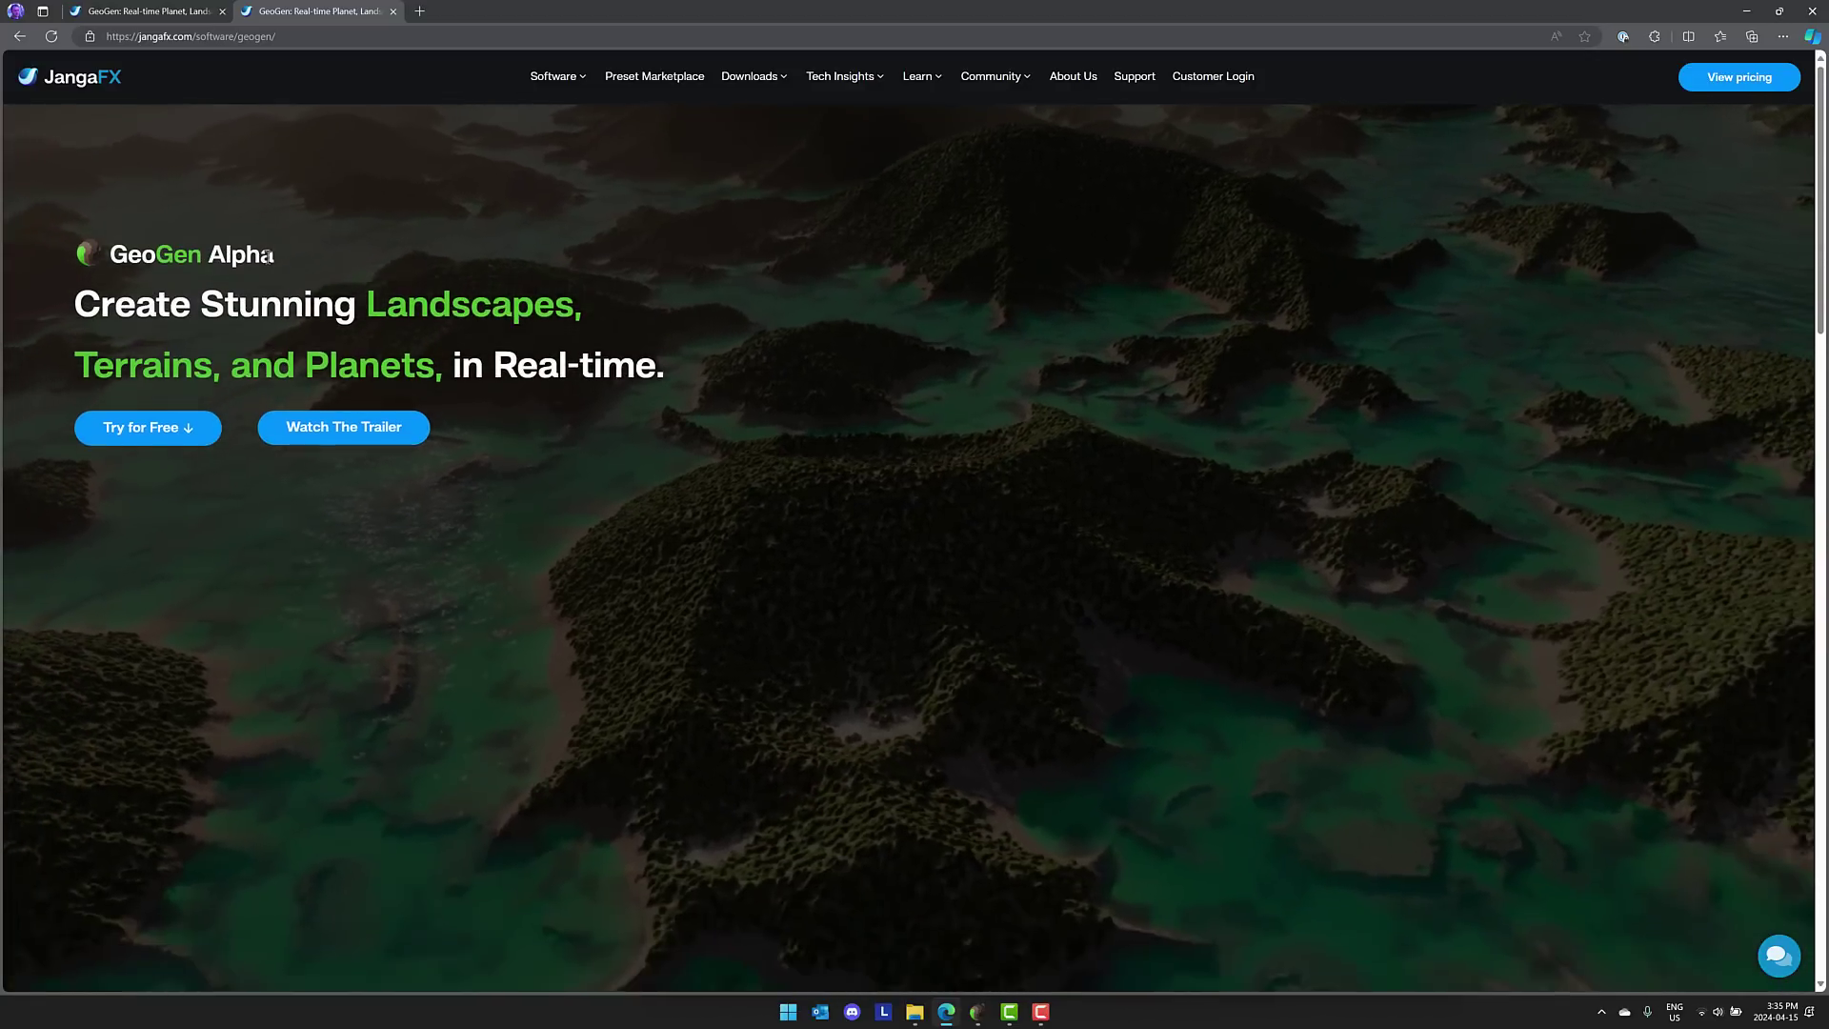
left_click_drag(275, 256, 108, 256)
left_click(849, 309)
scroll(848, 314, "down", 6)
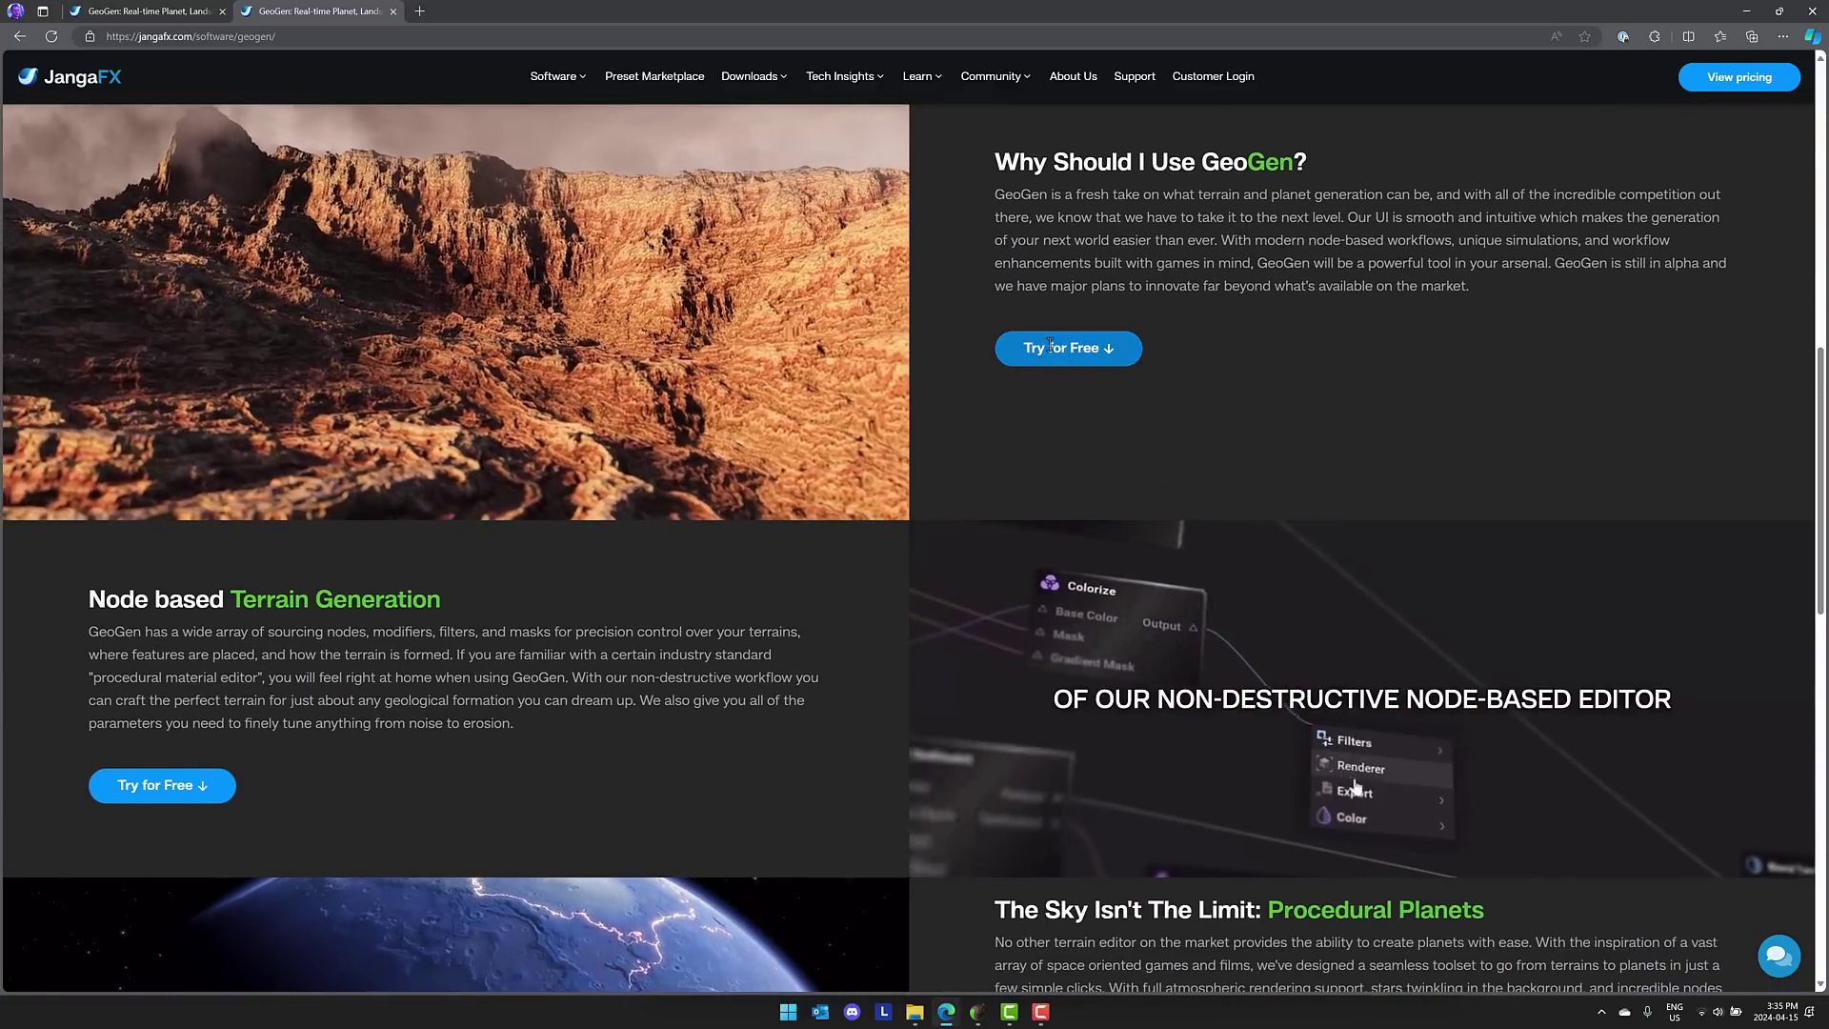
Open the software pricing page and compare the Studio tier with the Indie and Hobby tier
left_click(1758, 80)
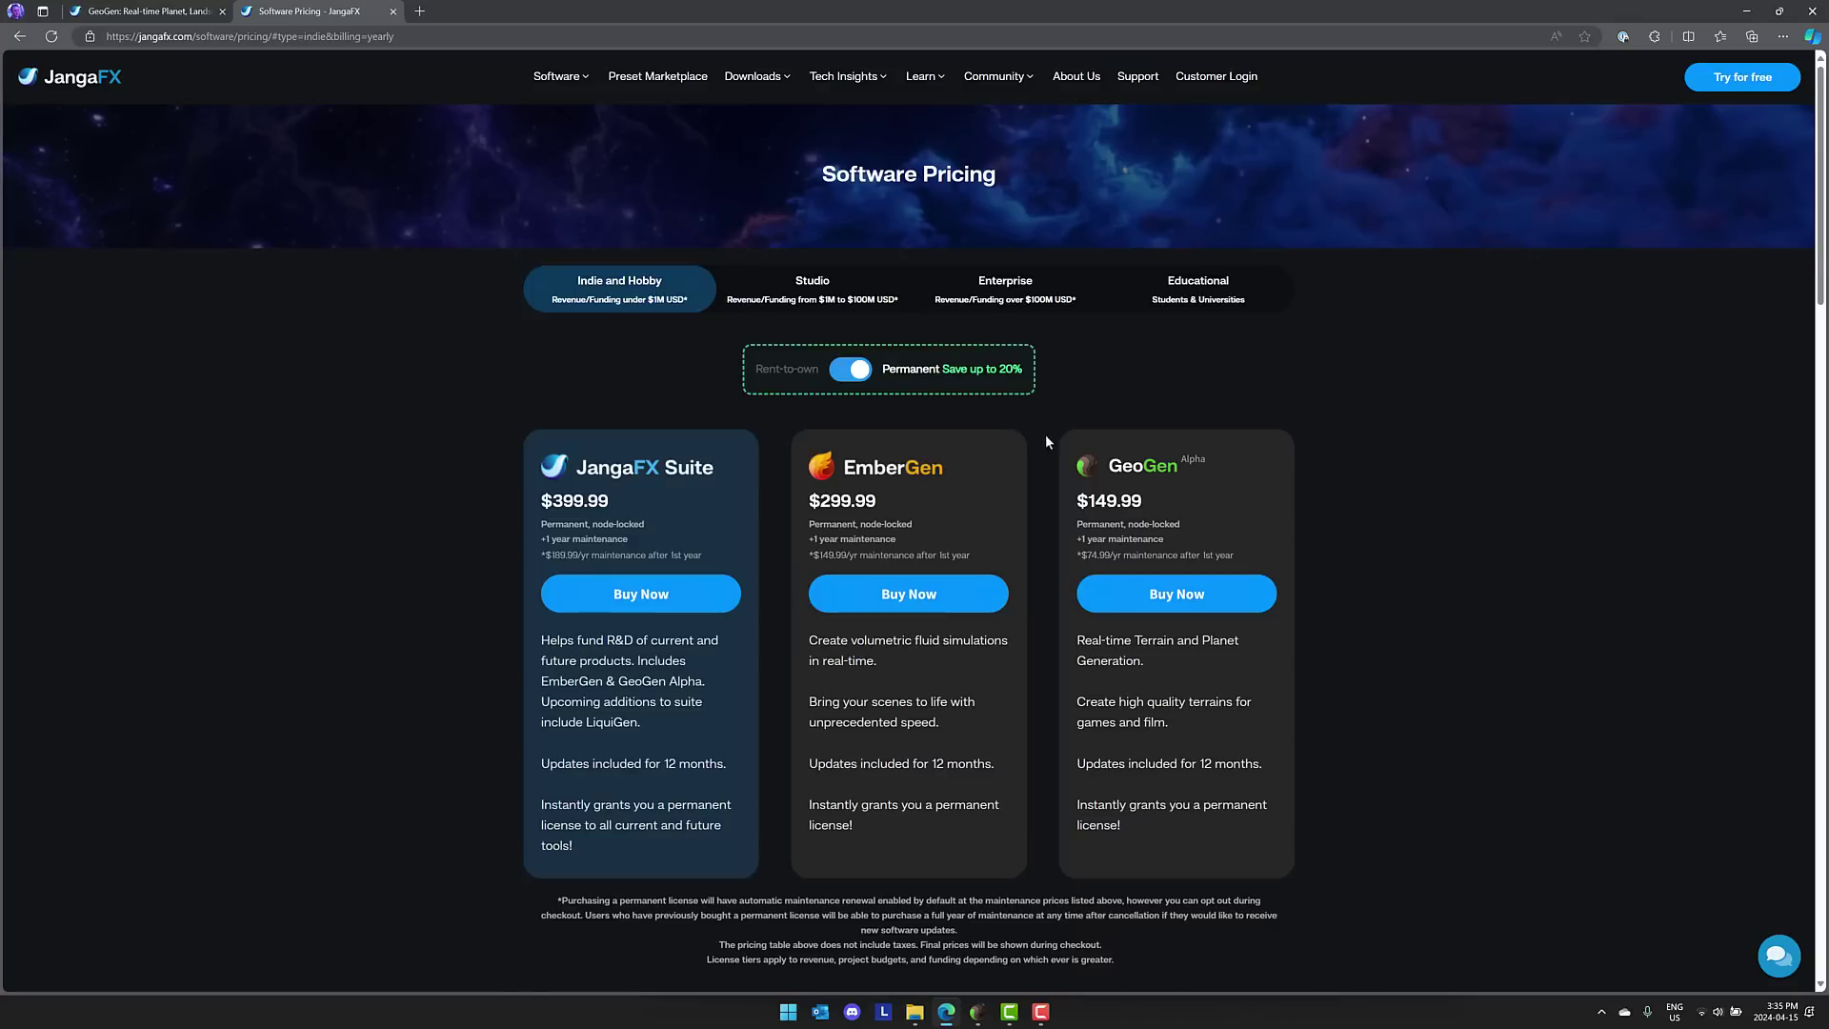
left_click(831, 277)
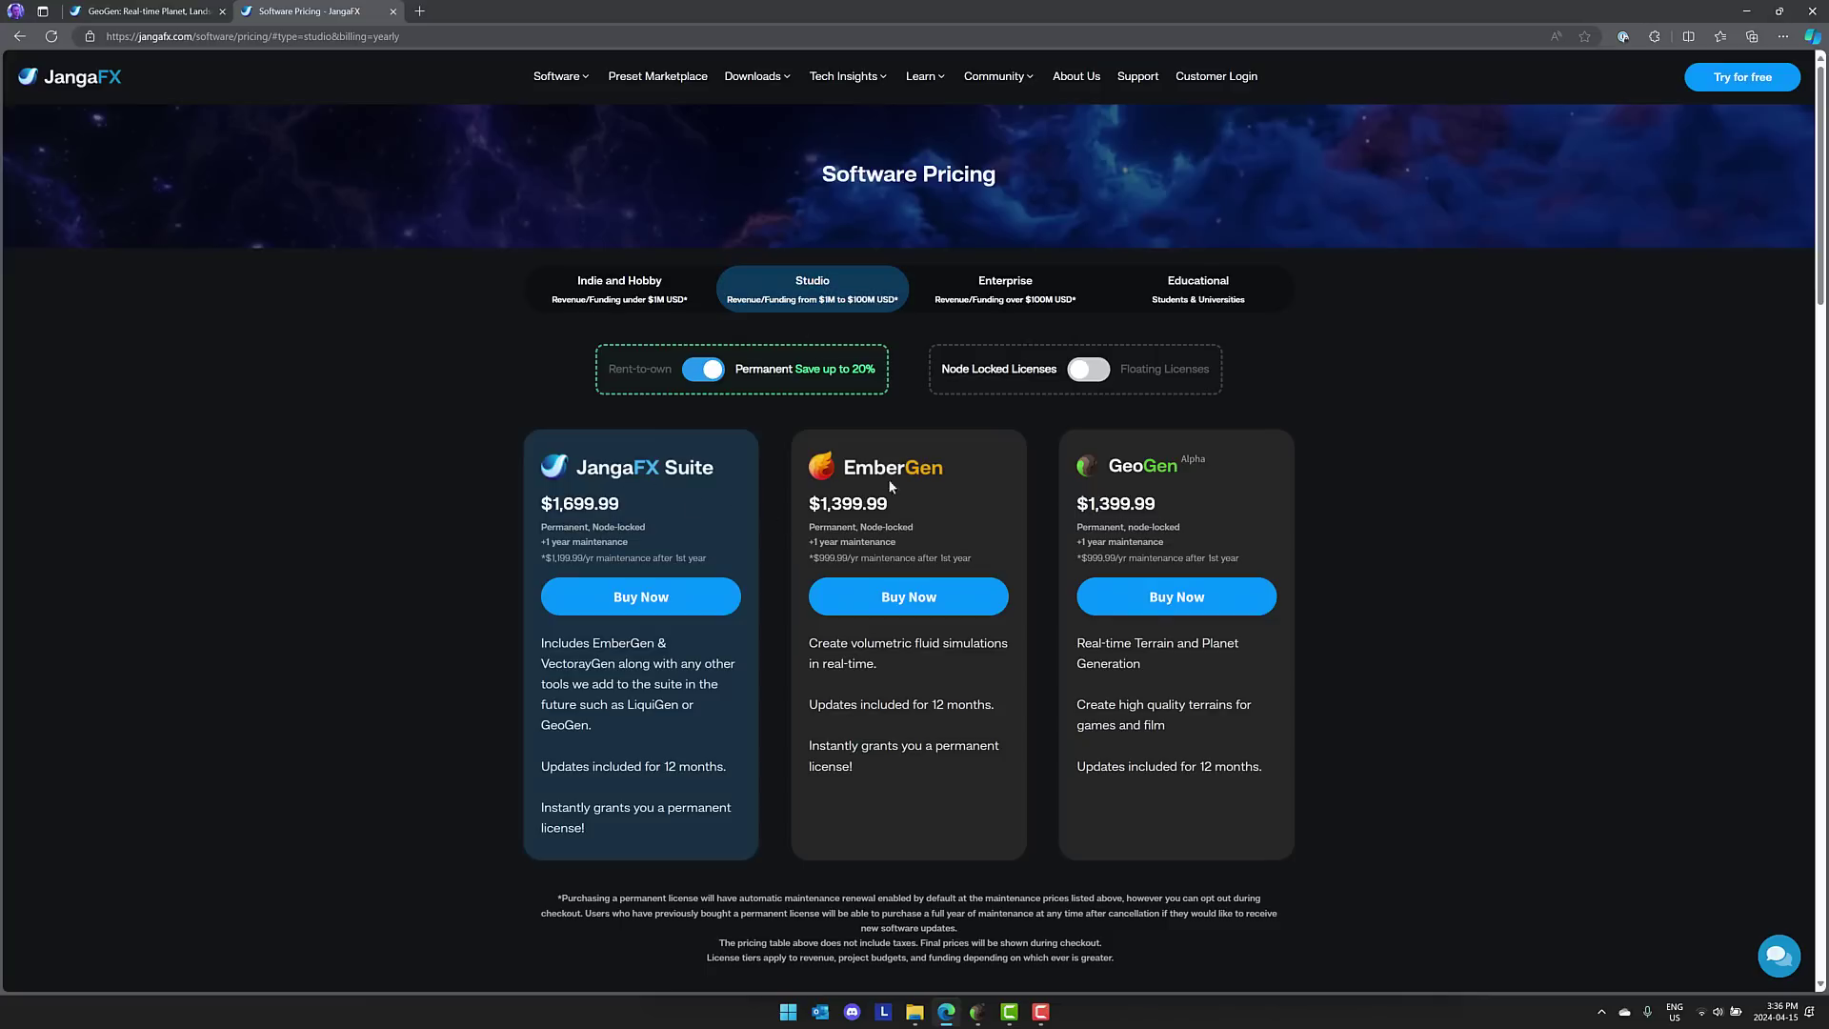
left_click(601, 294)
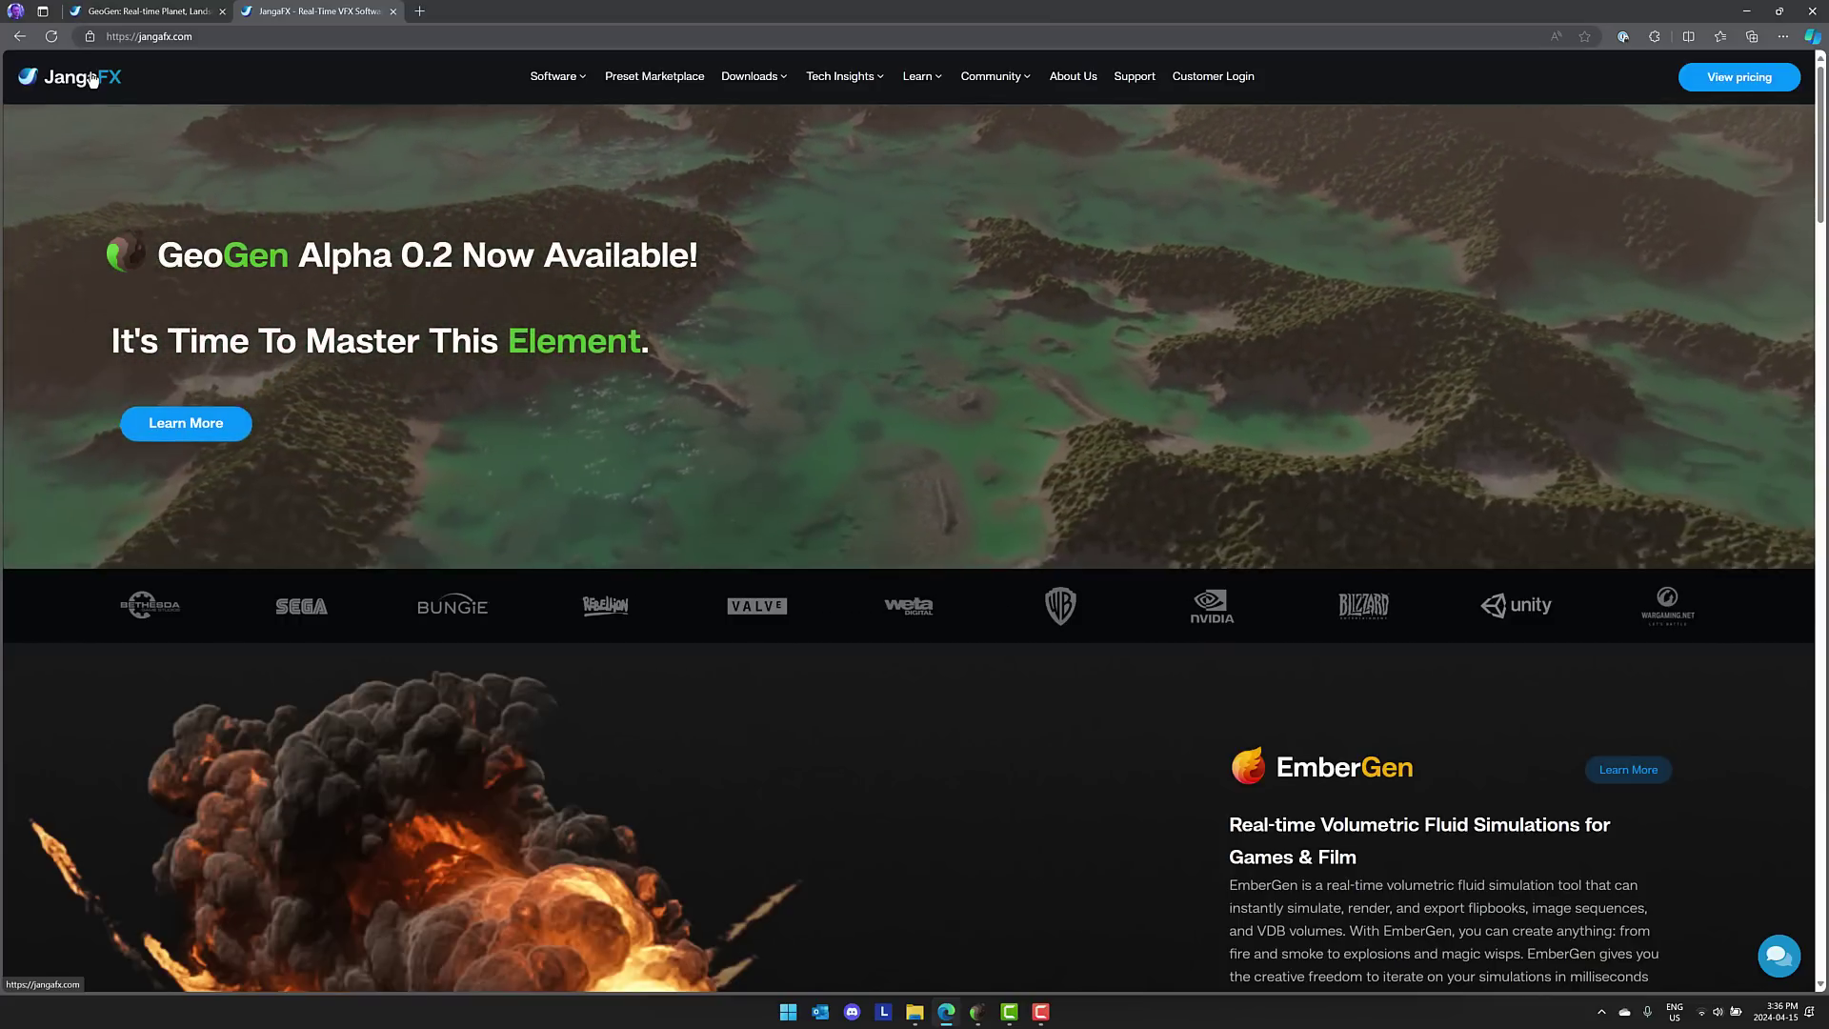
Look over the EmberGen and GeoGen sections on the JangaFX home page
scroll(936, 671, "down", 8)
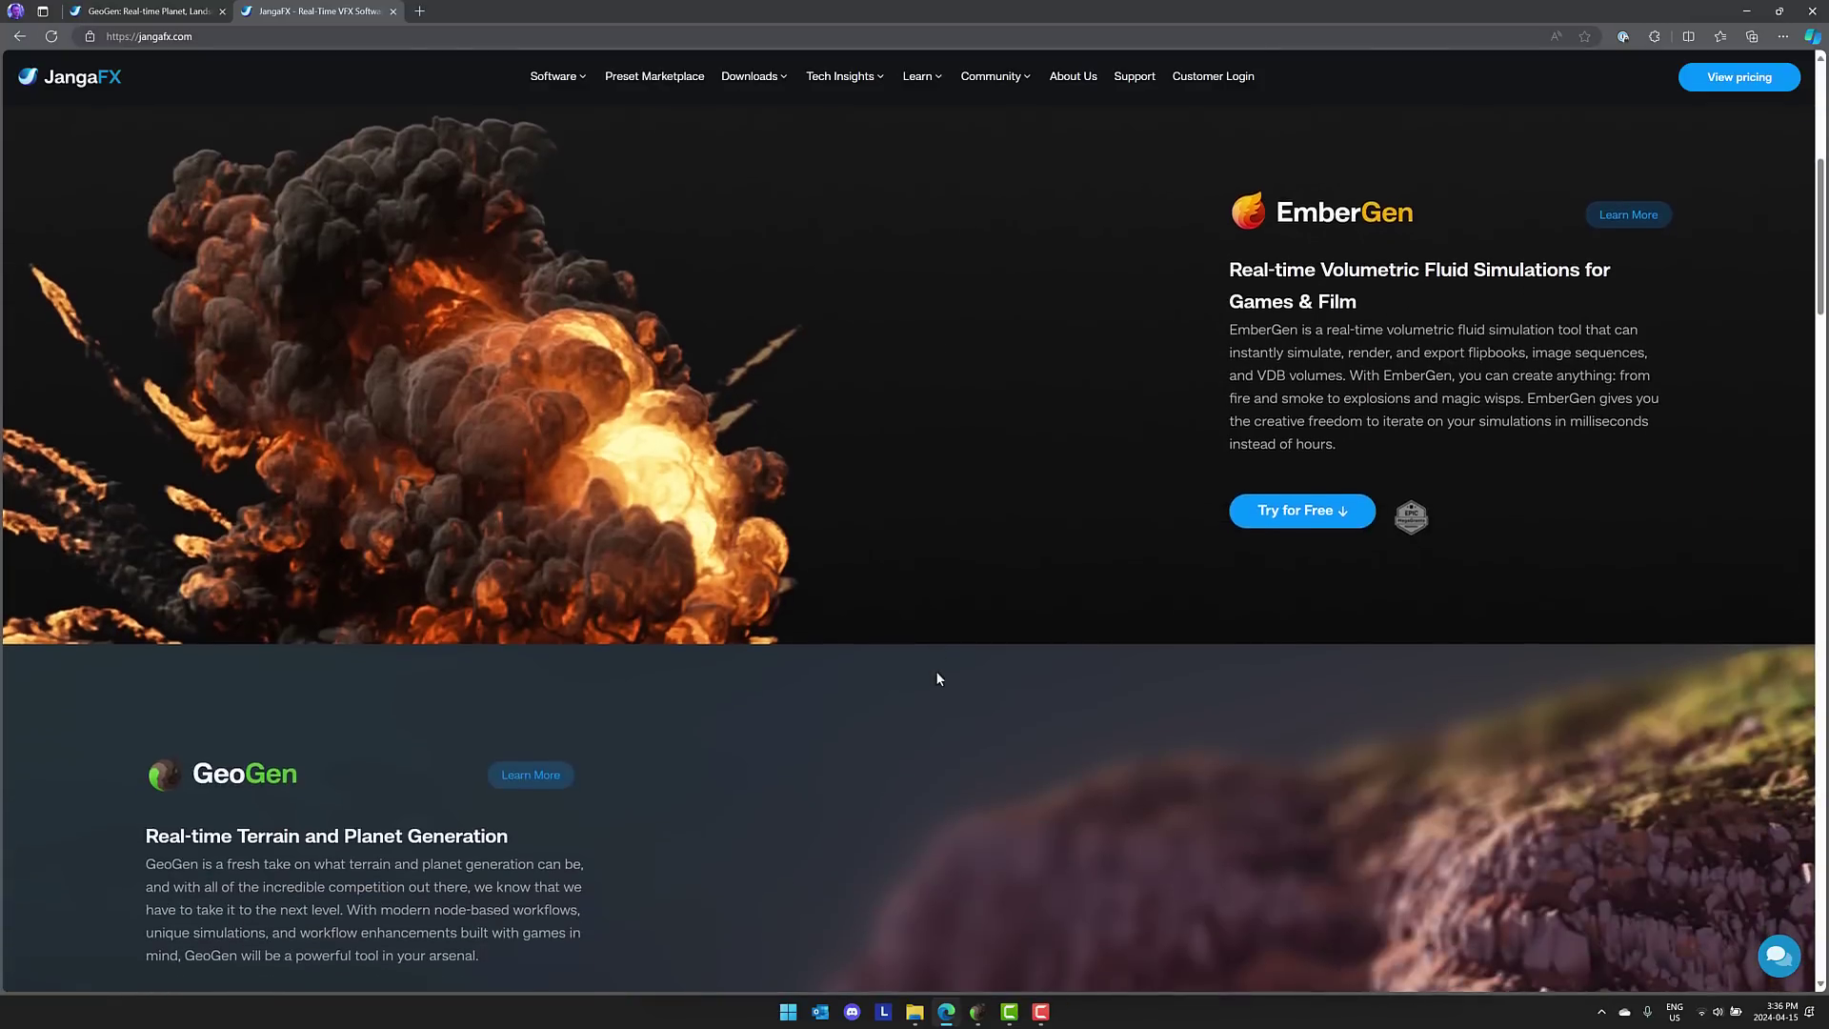
Look over the LiquiGen and GTV sections of the JangaFX home page, then return to the GeoGen Alpha 0.2 banner
scroll(936, 678, "down", 2)
scroll(909, 527, "down", 4)
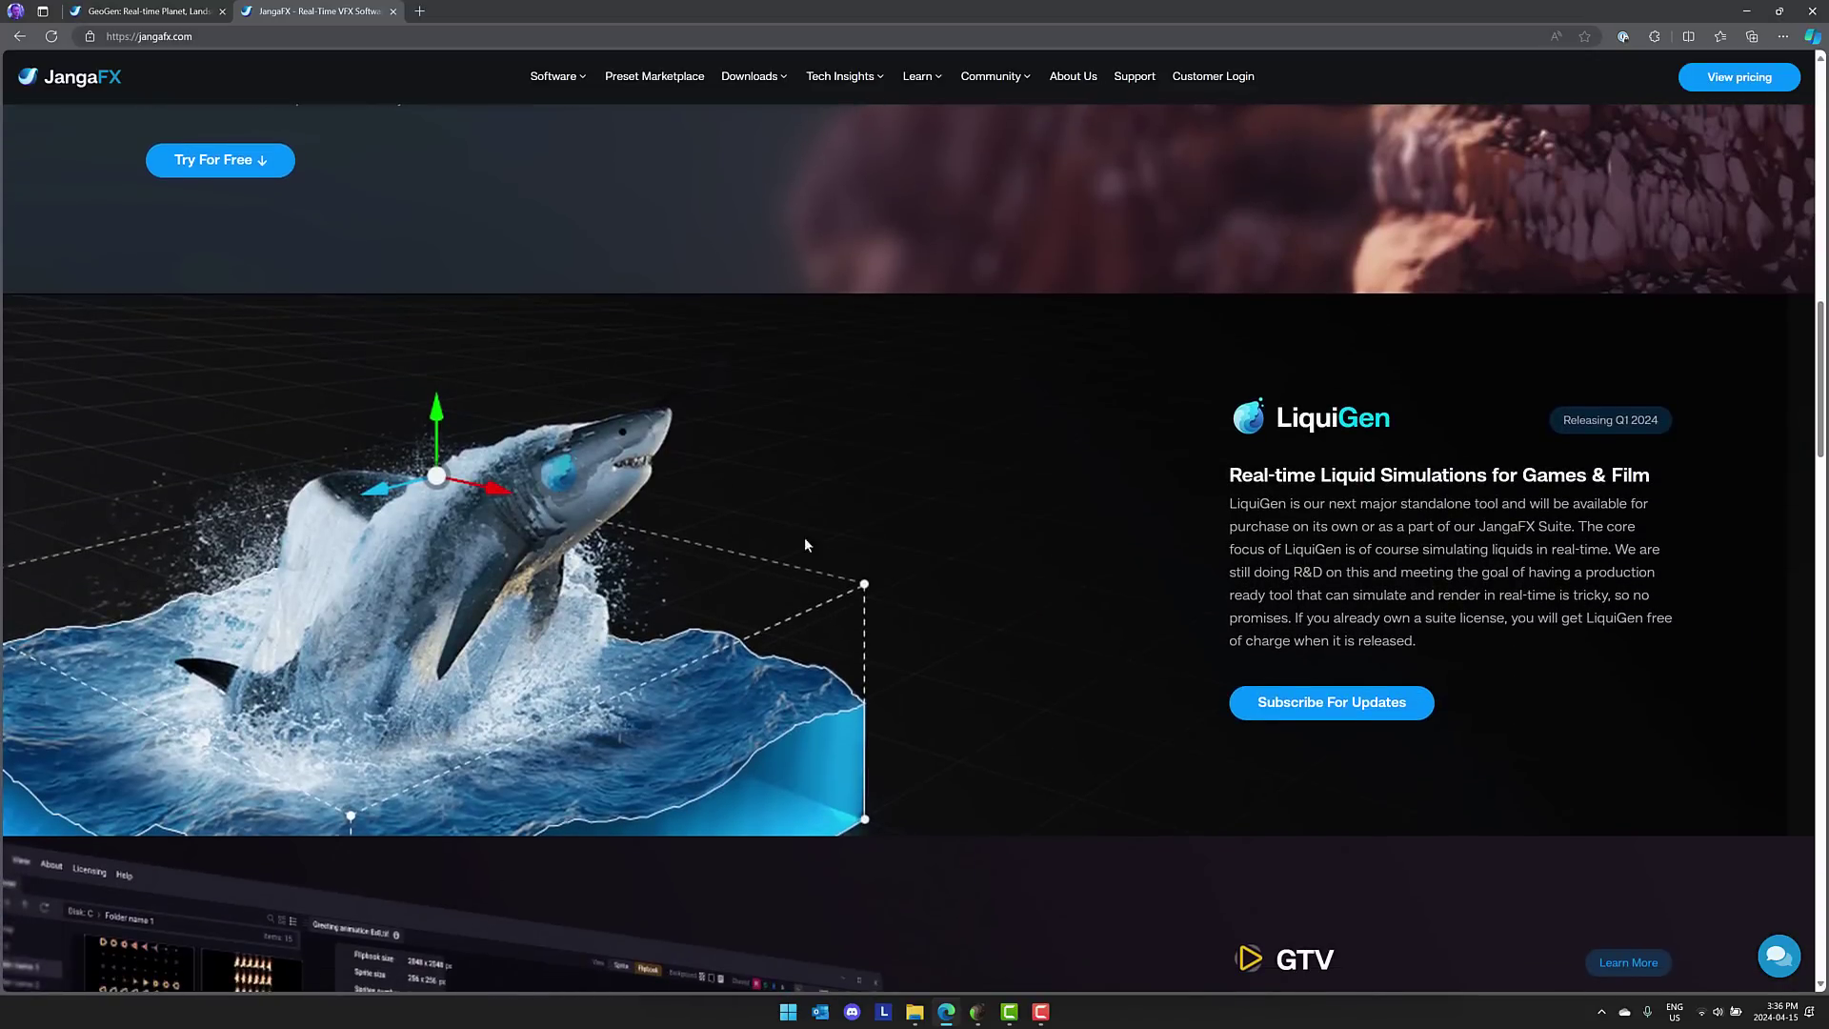
scroll(838, 556, "up", 6)
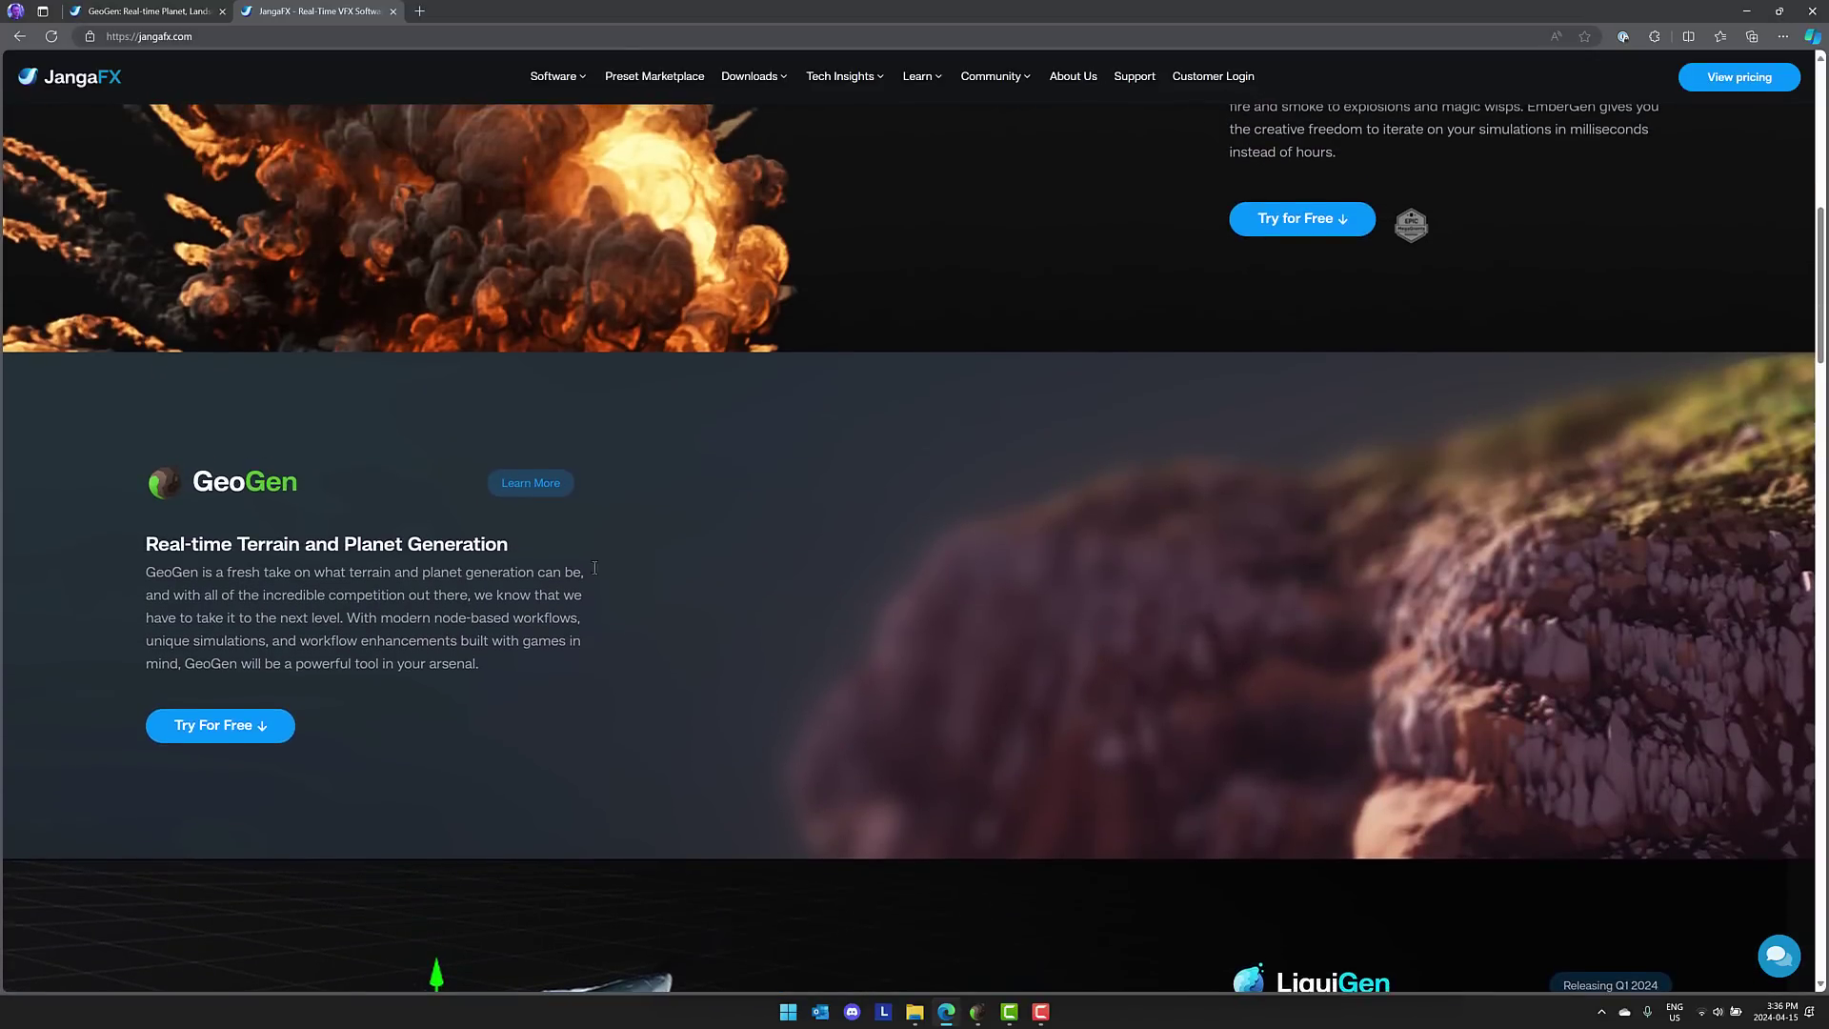
scroll(721, 548, "up", 9)
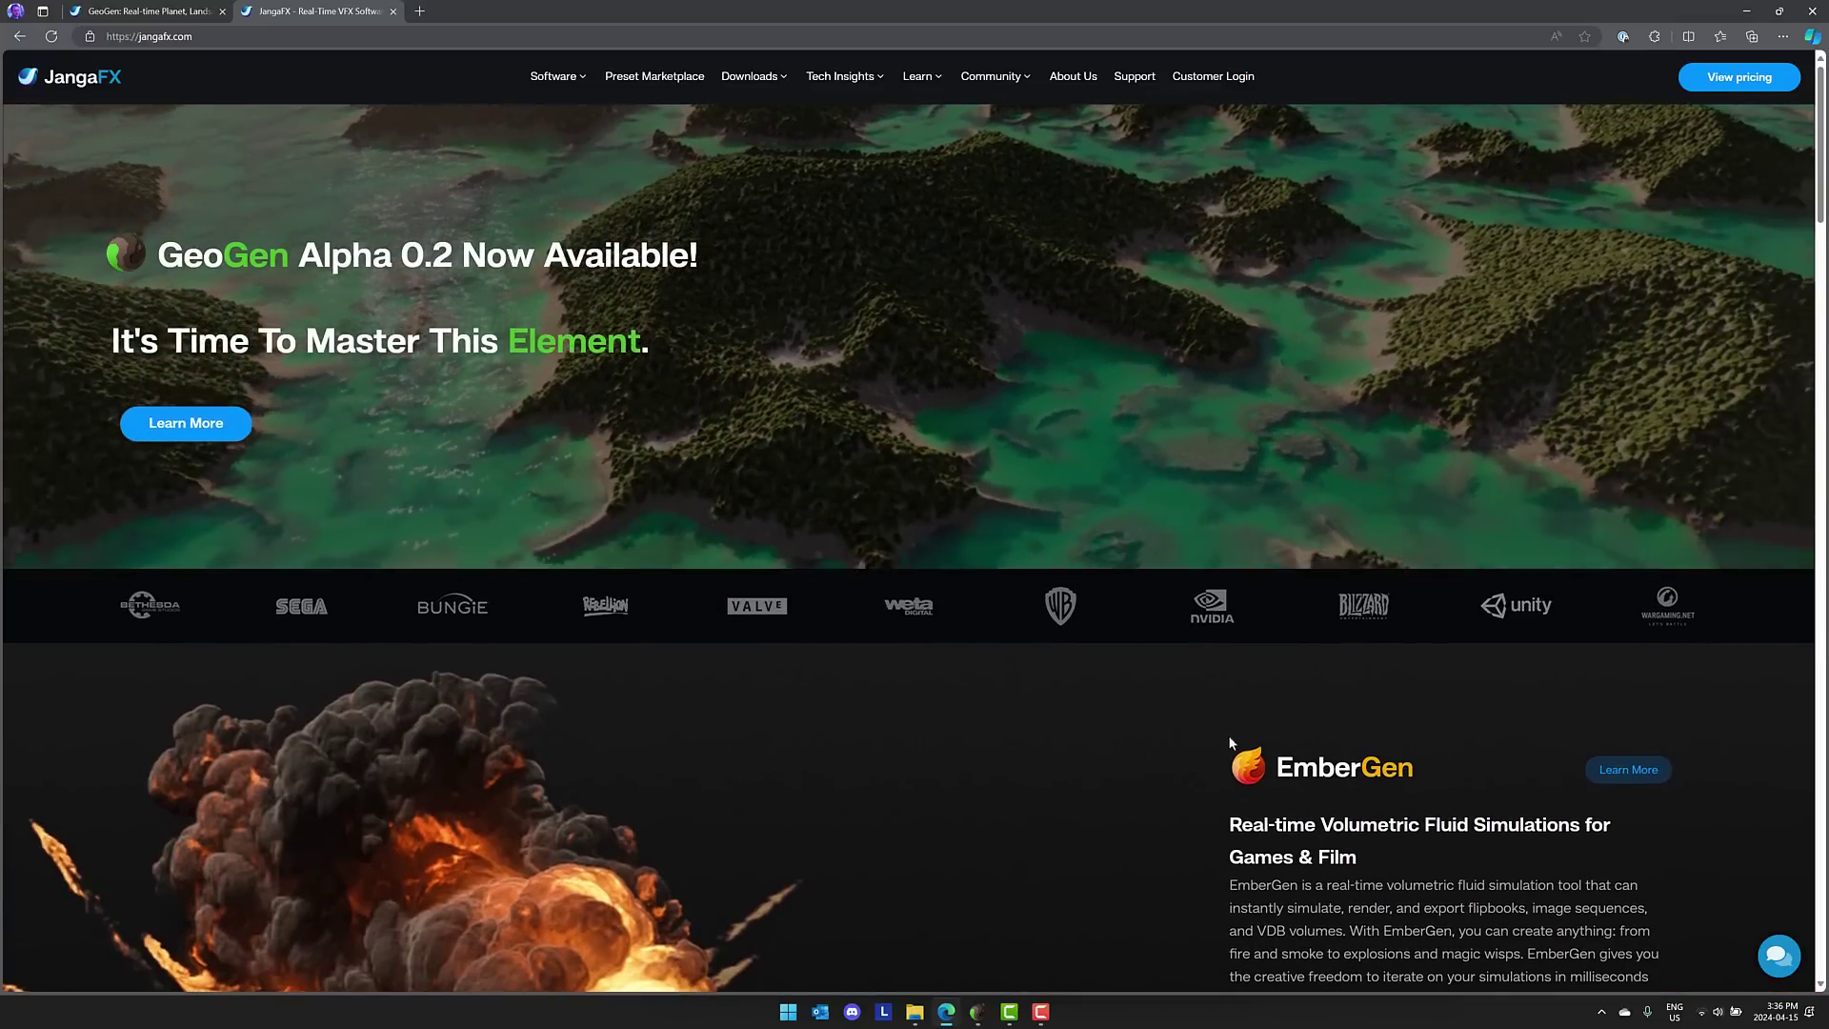
Open the GeoGen product page from its home page section and highlight the closing lines of "Why Should I Use GeoGen?" while reading
scroll(1279, 759, "down", 9)
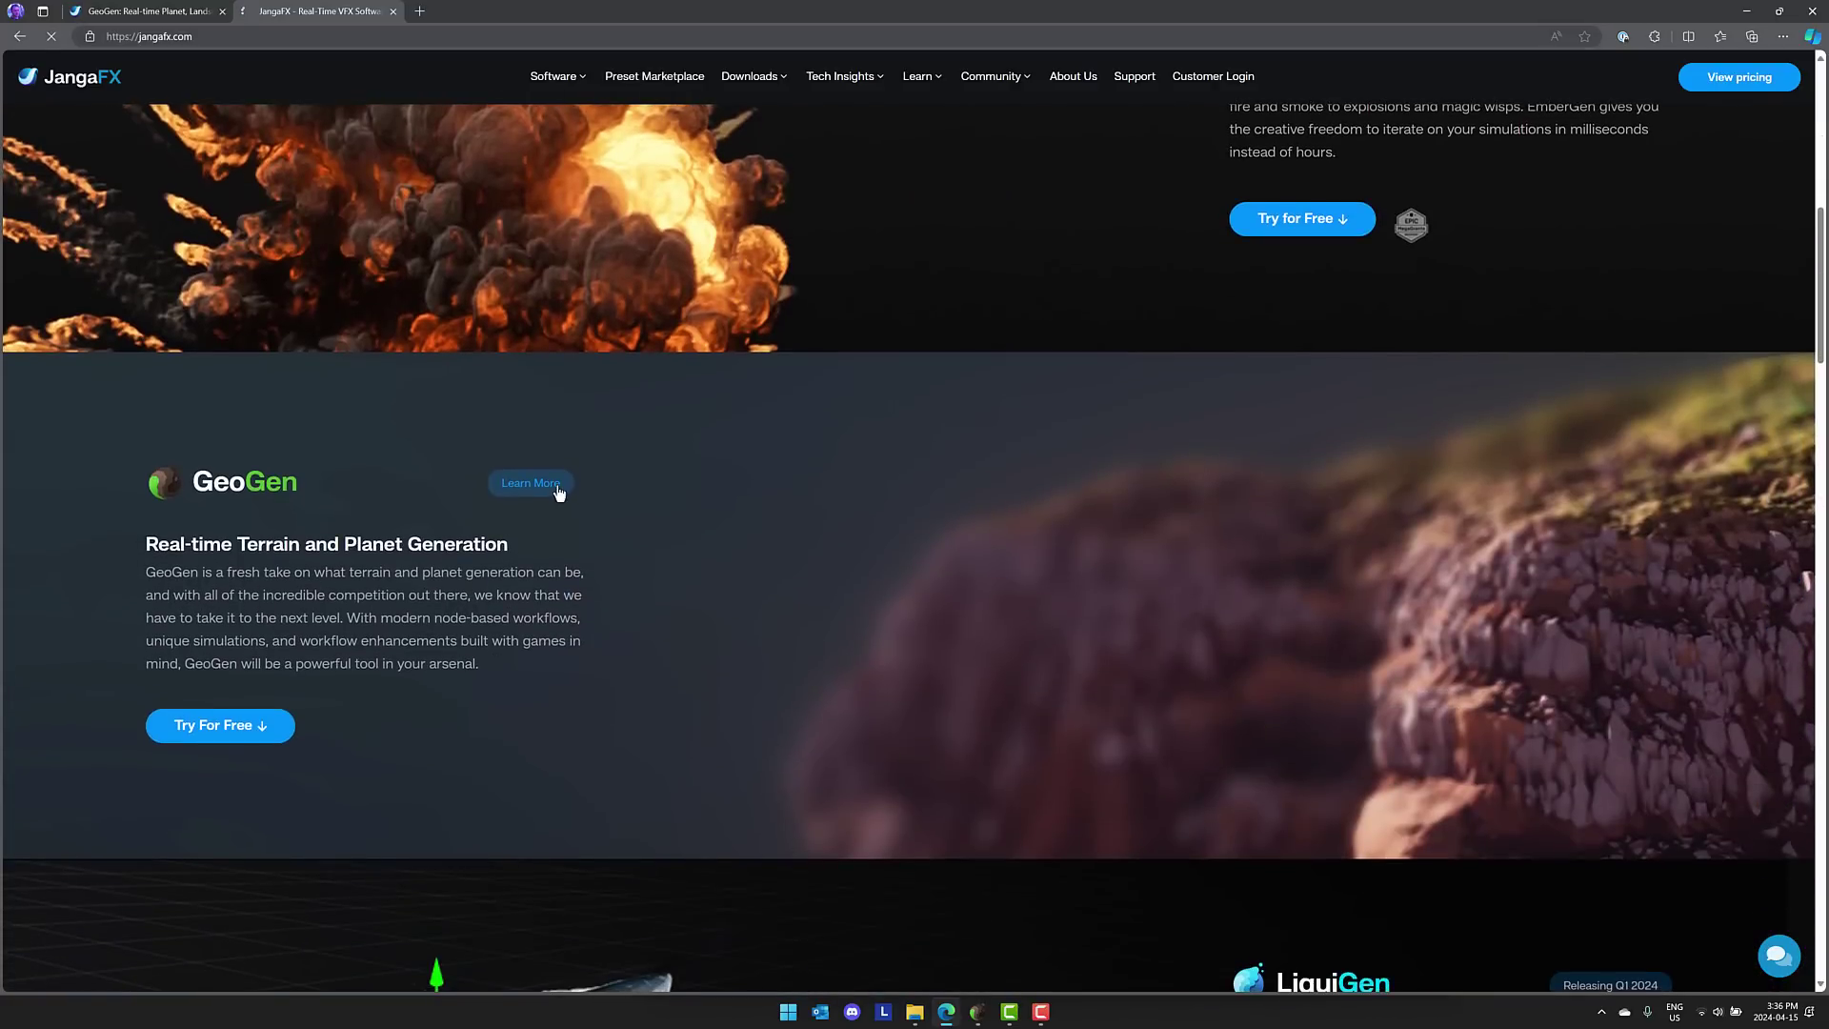
scroll(705, 490, "down", 9)
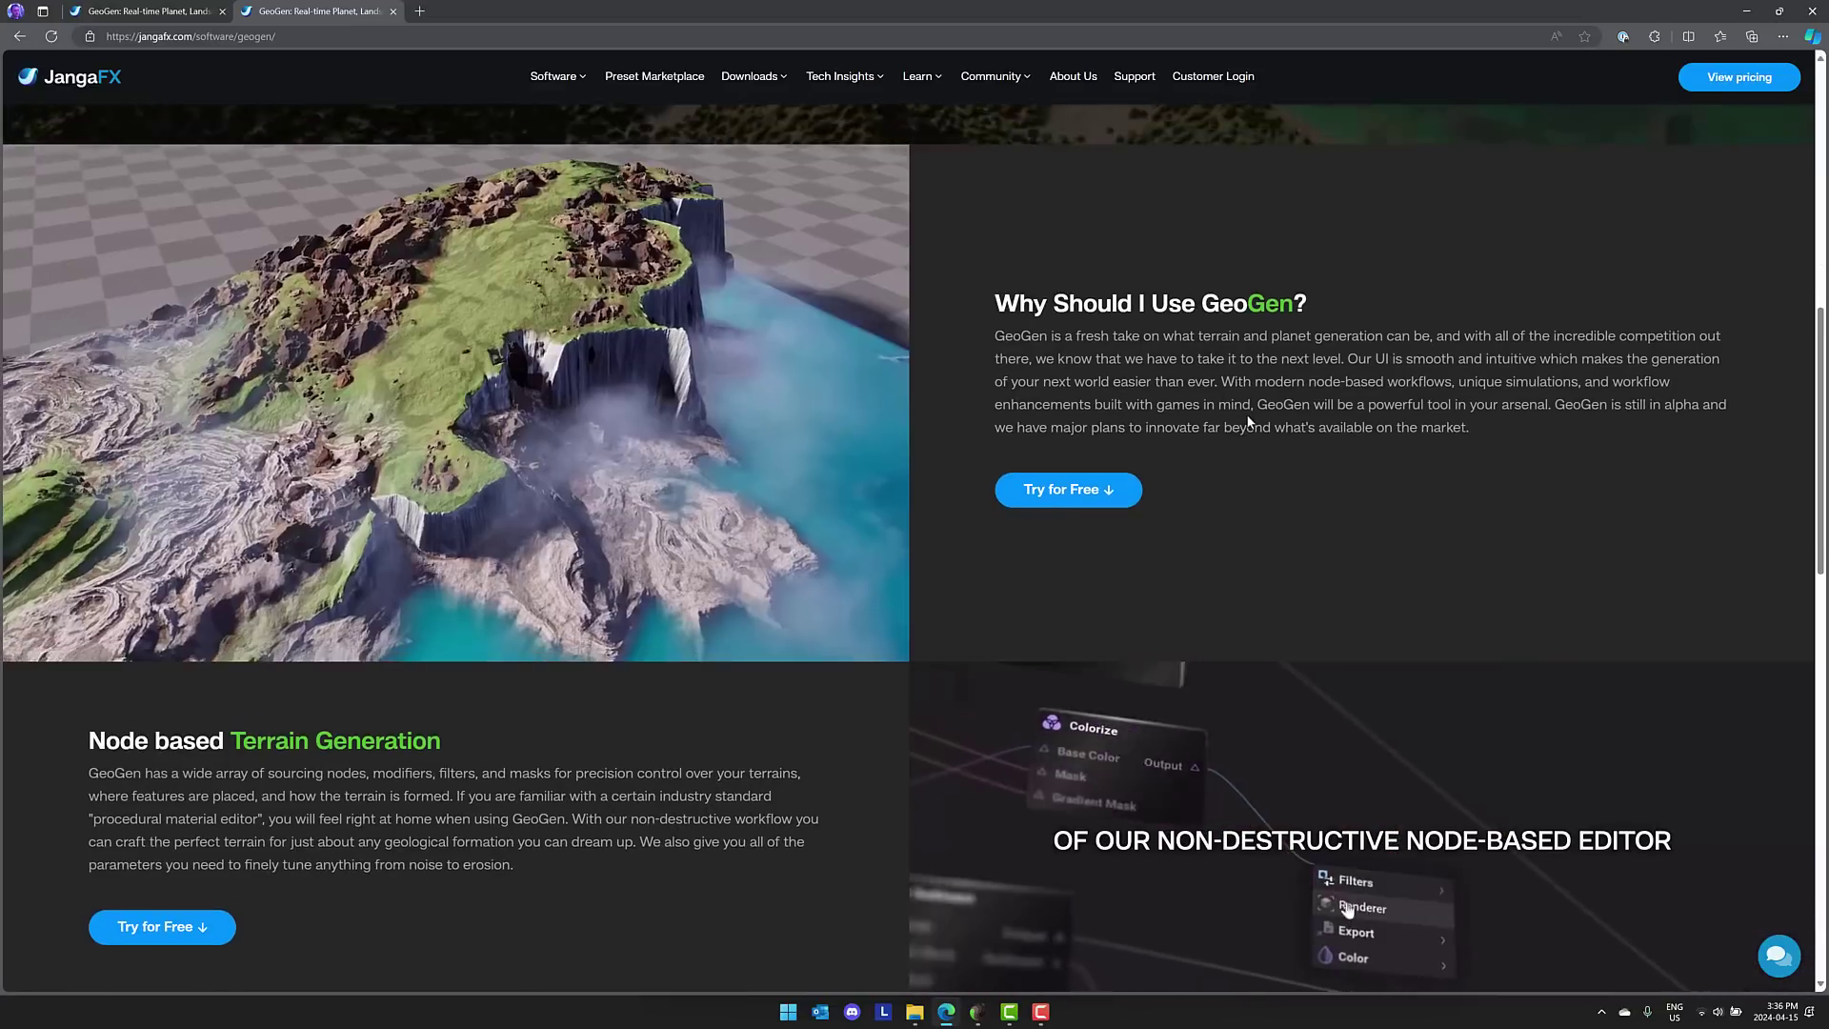
left_click_drag(1233, 404, 1478, 427)
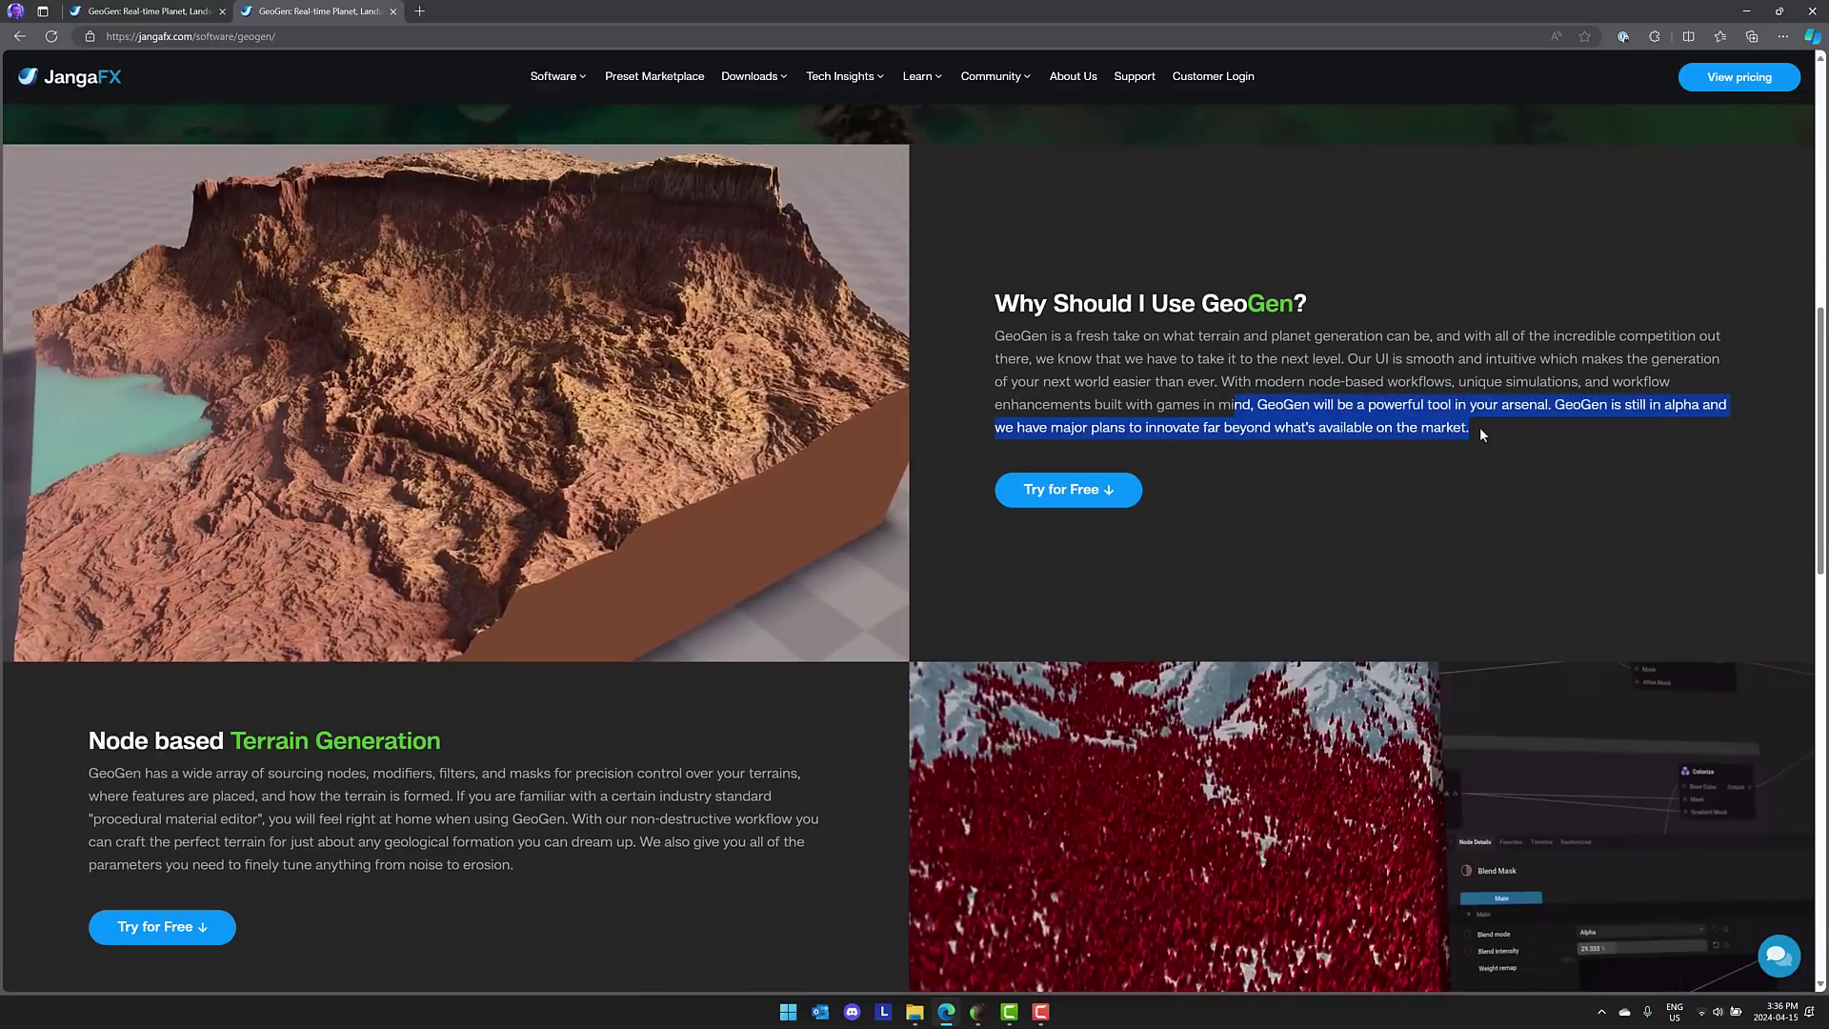
left_click(1479, 426)
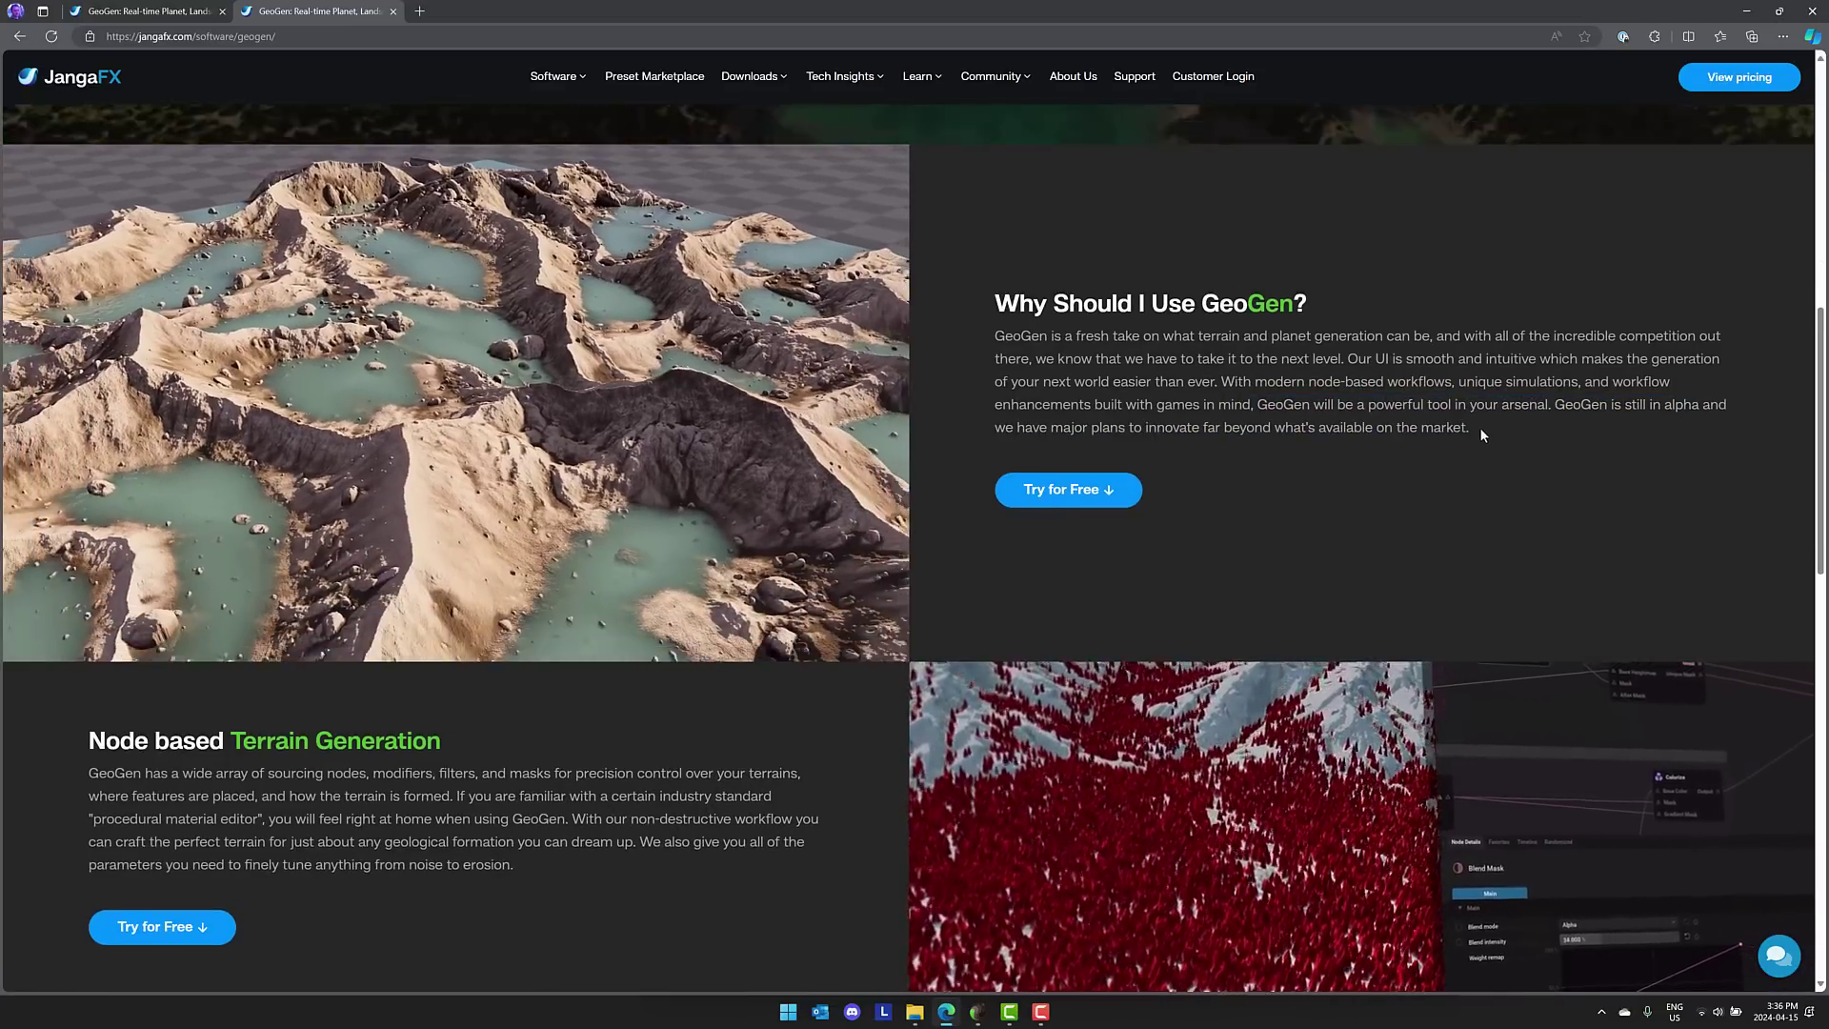